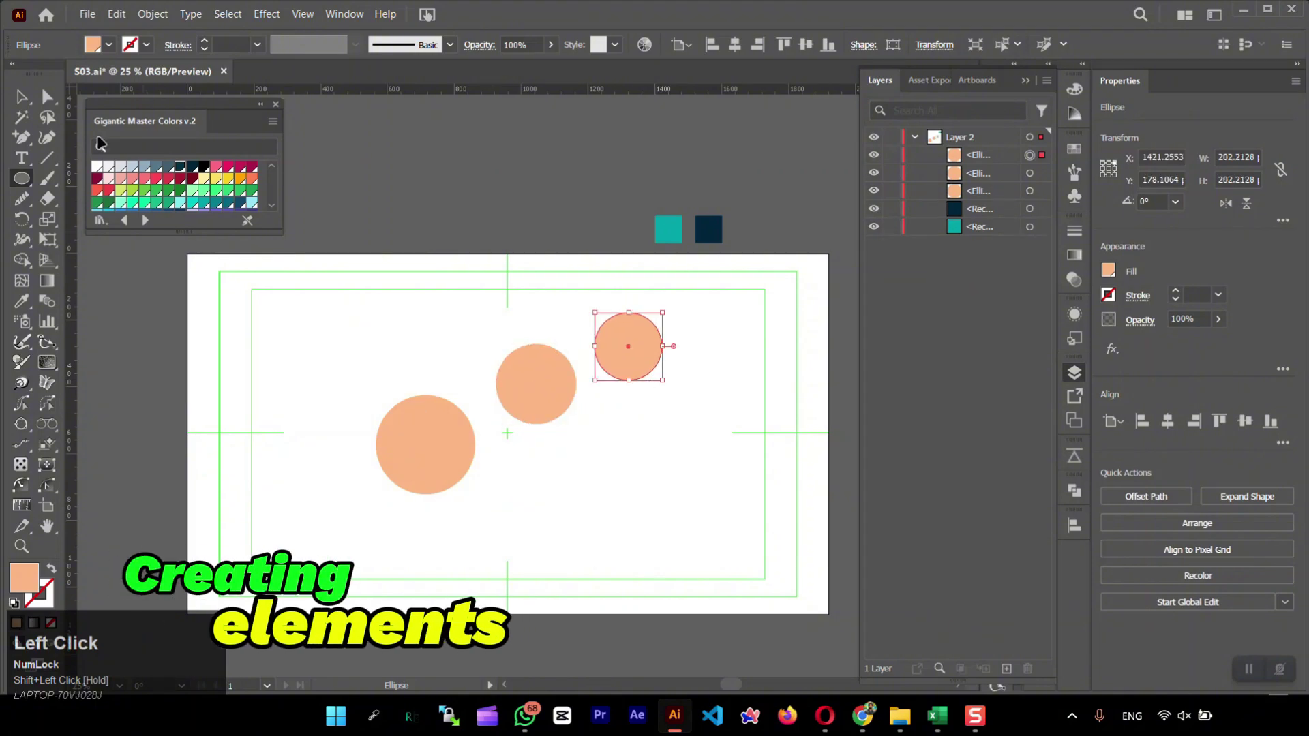
- Duplicate the medium circle below the original and give all the circles a dark teal 1 pt stroke
{"action": "key", "text": "v"}
{"action": "mouse_move", "coordinate": [541, 377]}
{"action": "left_mouse_down"}
{"action": "mouse_move", "coordinate": [441, 363]}
{"action": "mouse_move", "coordinate": [540, 377]}
{"action": "mouse_move", "coordinate": [518, 530]}
{"action": "left_mouse_up"}
{"action": "key", "text": "ctrl+a"}
{"action": "left_click", "coordinate": [178, 203]}
{"action": "left_click", "coordinate": [401, 342]}
- Duplicate the small circle and arrange all five circles in an overlapping, vertically symmetric arc with the large one in the middle
{"action": "left_click_drag", "start_coordinate": [628, 578], "coordinate": [613, 604]}
{"action": "left_click_drag", "start_coordinate": [425, 444], "coordinate": [368, 439]}
{"action": "left_click", "coordinate": [511, 355]}
{"action": "left_click_drag", "start_coordinate": [529, 531], "coordinate": [513, 530]}
{"action": "left_click", "coordinate": [511, 368], "text": "shift"}
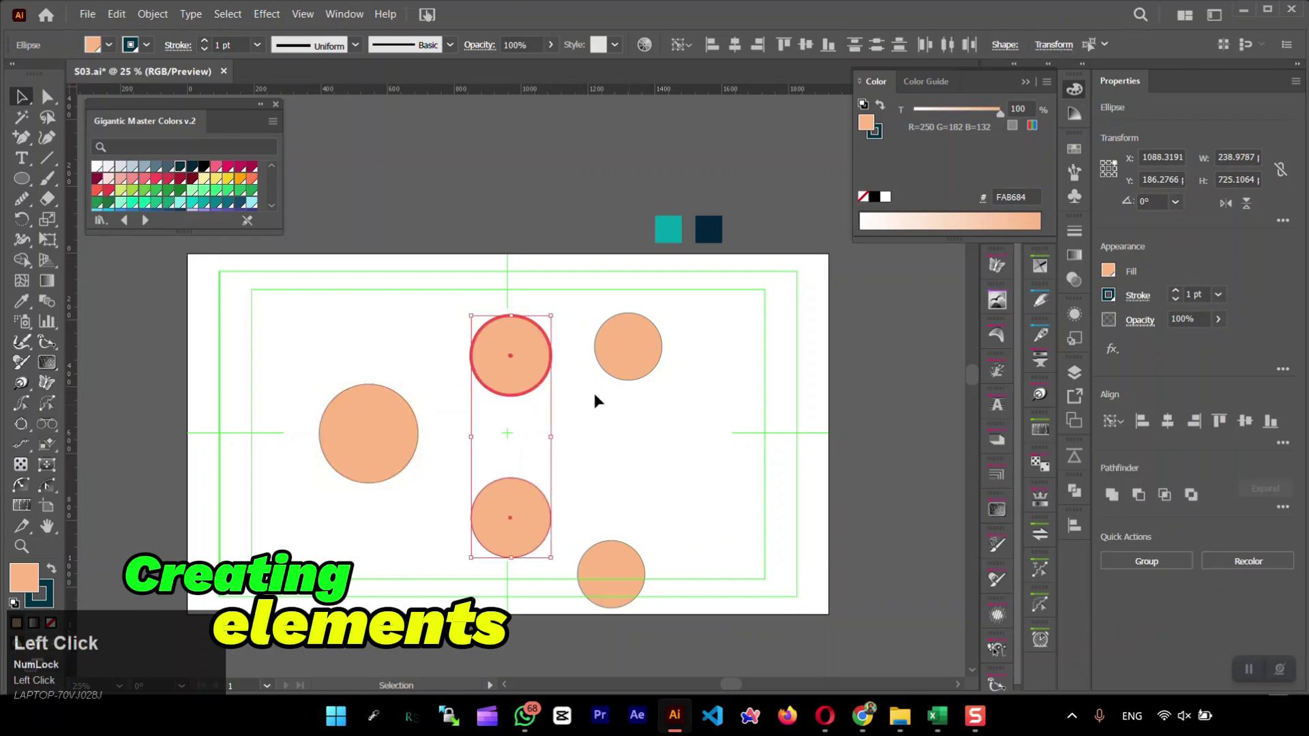
{"action": "left_click_drag", "start_coordinate": [529, 380], "coordinate": [386, 380]}
{"action": "left_click_drag", "start_coordinate": [636, 351], "coordinate": [418, 298]}
{"action": "left_click_drag", "start_coordinate": [386, 538], "coordinate": [436, 324]}
{"action": "left_click", "coordinate": [432, 426]}
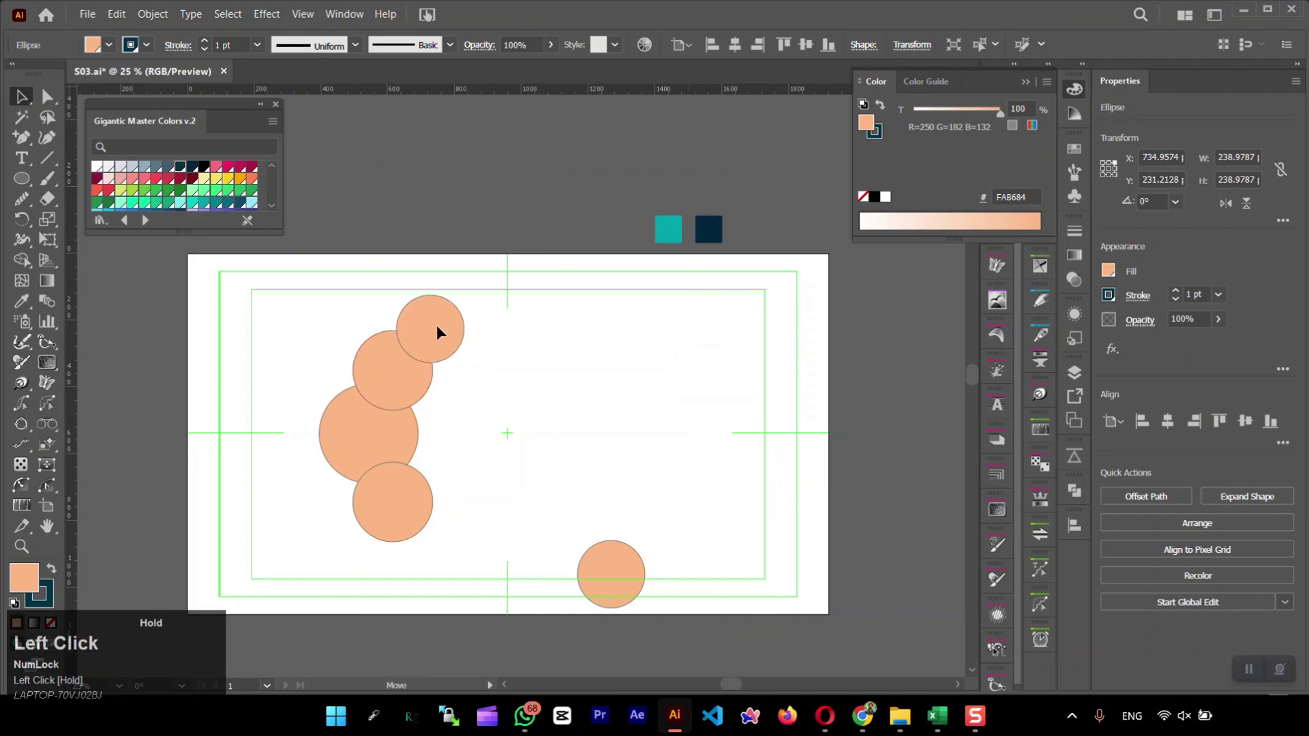
{"action": "left_click_drag", "start_coordinate": [611, 574], "coordinate": [433, 543]}
{"action": "left_click", "coordinate": [453, 362], "text": "shift"}
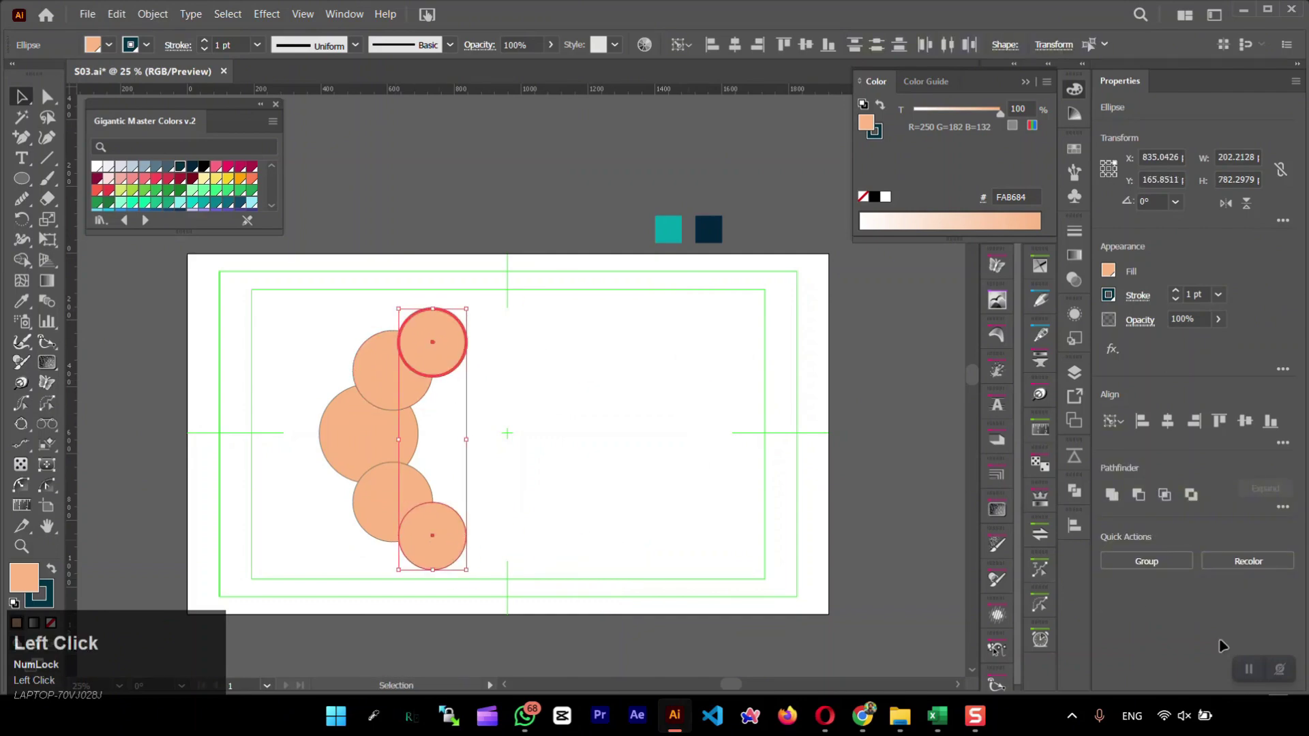
- Draw a rectangle about 249 px wide and 760 px tall beside the circles and set its opacity to 64%
{"action": "left_click", "coordinate": [277, 318]}
{"action": "key", "text": "m"}
{"action": "left_click_drag", "start_coordinate": [567, 315], "coordinate": [482, 568]}
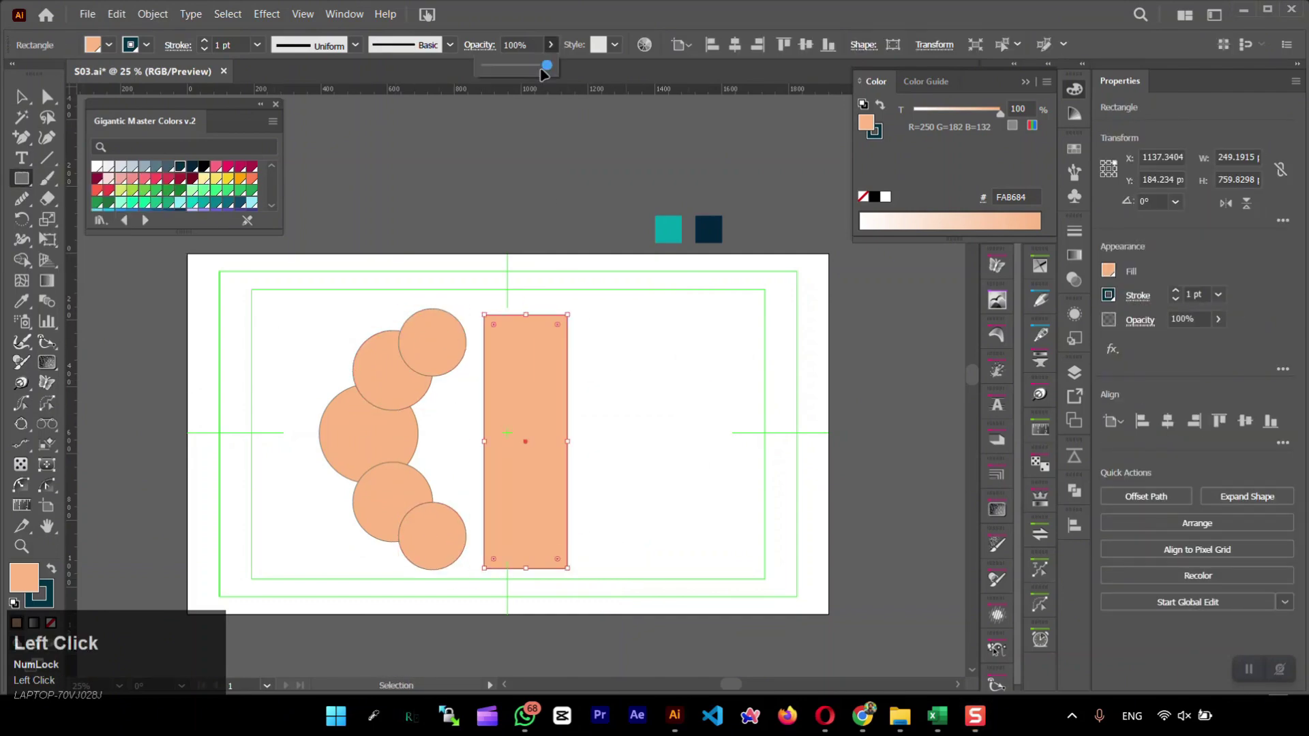
{"action": "key", "text": "v"}
{"action": "key", "text": "6"}
{"action": "key", "text": "4"}
- Place the translucent rectangle over the open side of the arc and fit its height to the circles, about 783 px
{"action": "left_click_drag", "start_coordinate": [520, 365], "coordinate": [436, 362]}
{"action": "scroll", "coordinate": [440, 312], "scroll_direction": "up", "scroll_amount": 4}
{"action": "scroll", "coordinate": [441, 311], "scroll_direction": "up", "scroll_amount": 5}
{"action": "left_click_drag", "start_coordinate": [462, 318], "coordinate": [462, 326]}
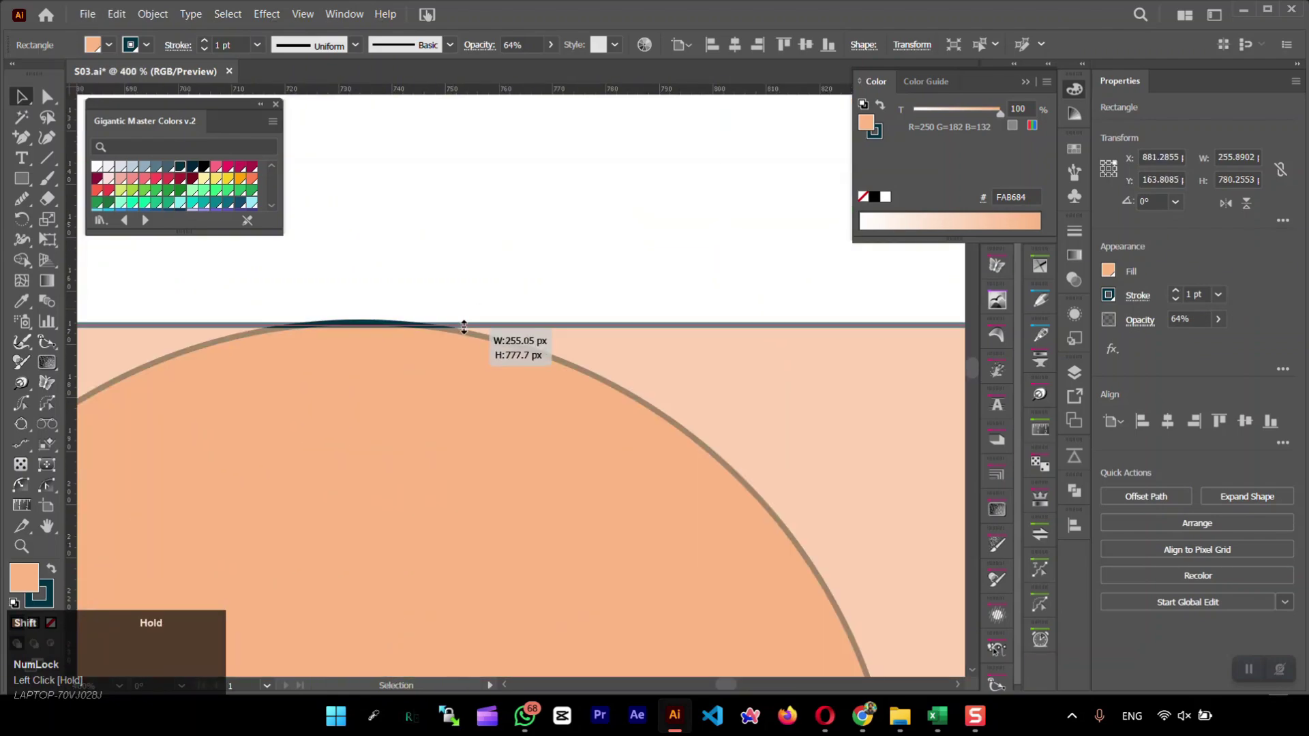
{"action": "scroll", "coordinate": [462, 326], "scroll_direction": "down", "scroll_amount": 4}
{"action": "scroll", "coordinate": [503, 490], "scroll_direction": "up", "scroll_amount": 4}
{"action": "left_click_drag", "start_coordinate": [503, 490], "coordinate": [547, 533]}
{"action": "scroll", "coordinate": [609, 332], "scroll_direction": "down", "scroll_amount": 5}
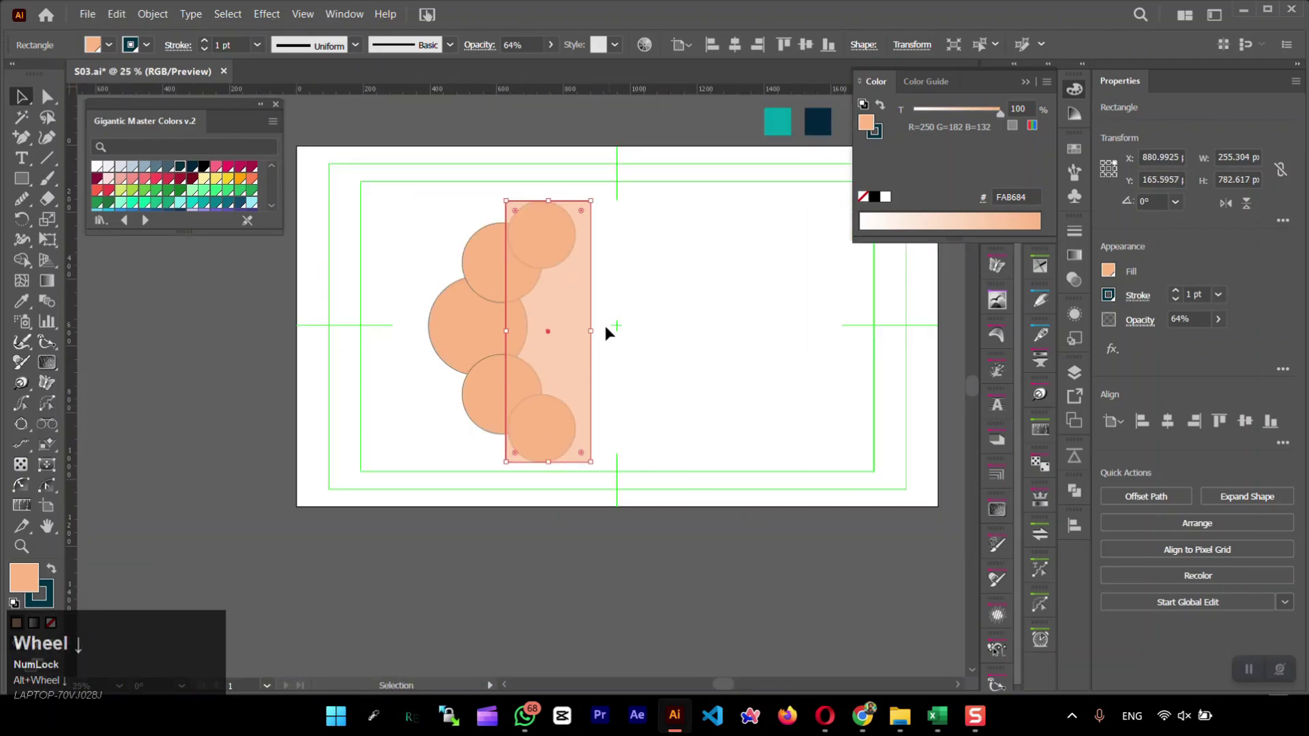
{"action": "left_click_drag", "start_coordinate": [590, 332], "coordinate": [558, 350]}
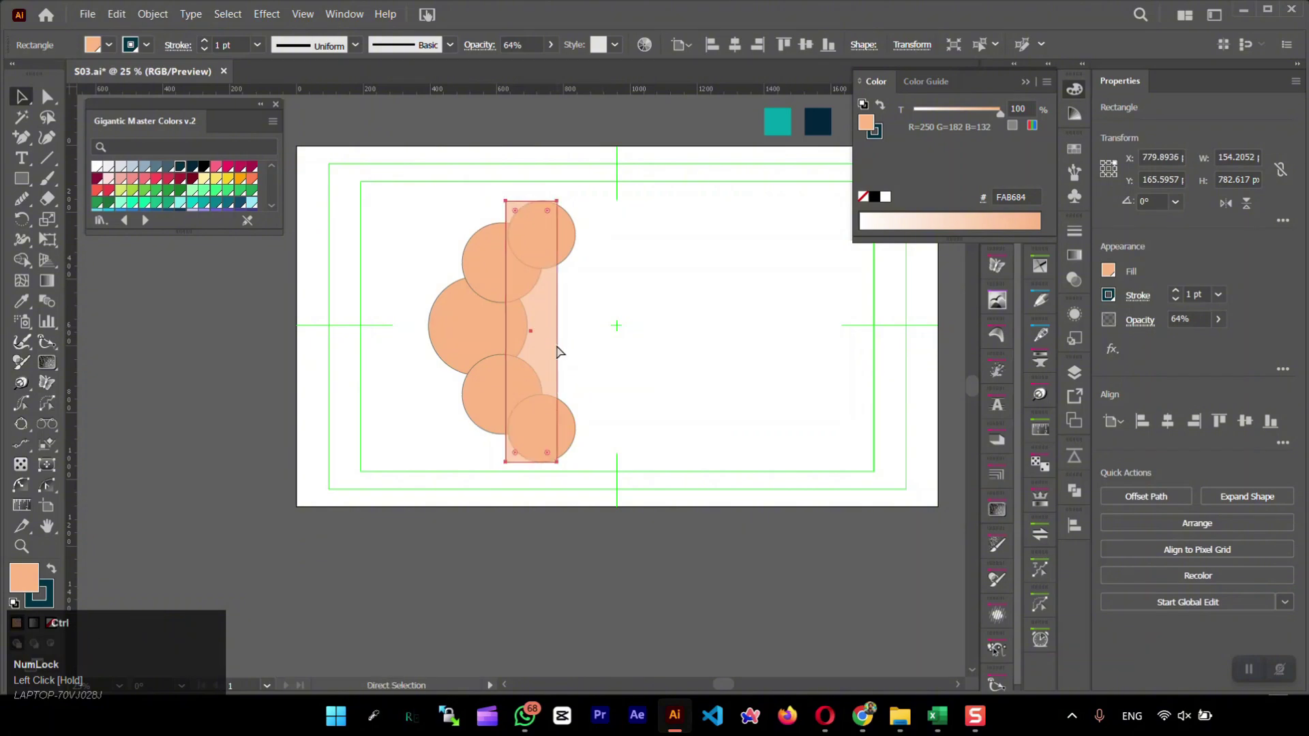
{"action": "key", "text": "ctrl+z"}
- Move the rectangle's left corner anchors inside the circles and narrow its straight side to the small circles' outer edge
{"action": "key", "text": "a"}
{"action": "scroll", "coordinate": [500, 260], "scroll_direction": "up", "scroll_amount": 1}
{"action": "left_click", "coordinate": [507, 182]}
{"action": "left_click_drag", "start_coordinate": [507, 182], "coordinate": [498, 236]}
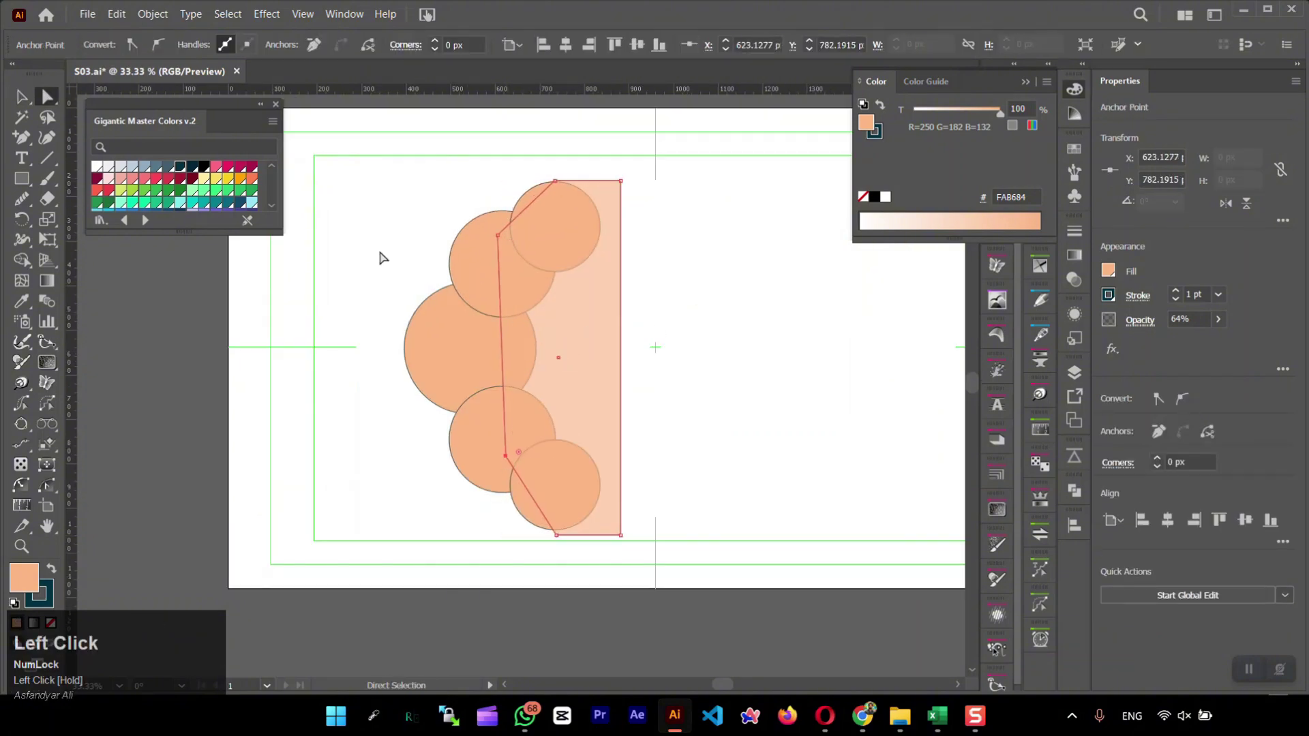
{"action": "key", "text": "v"}
{"action": "left_click_drag", "start_coordinate": [620, 361], "coordinate": [596, 363]}
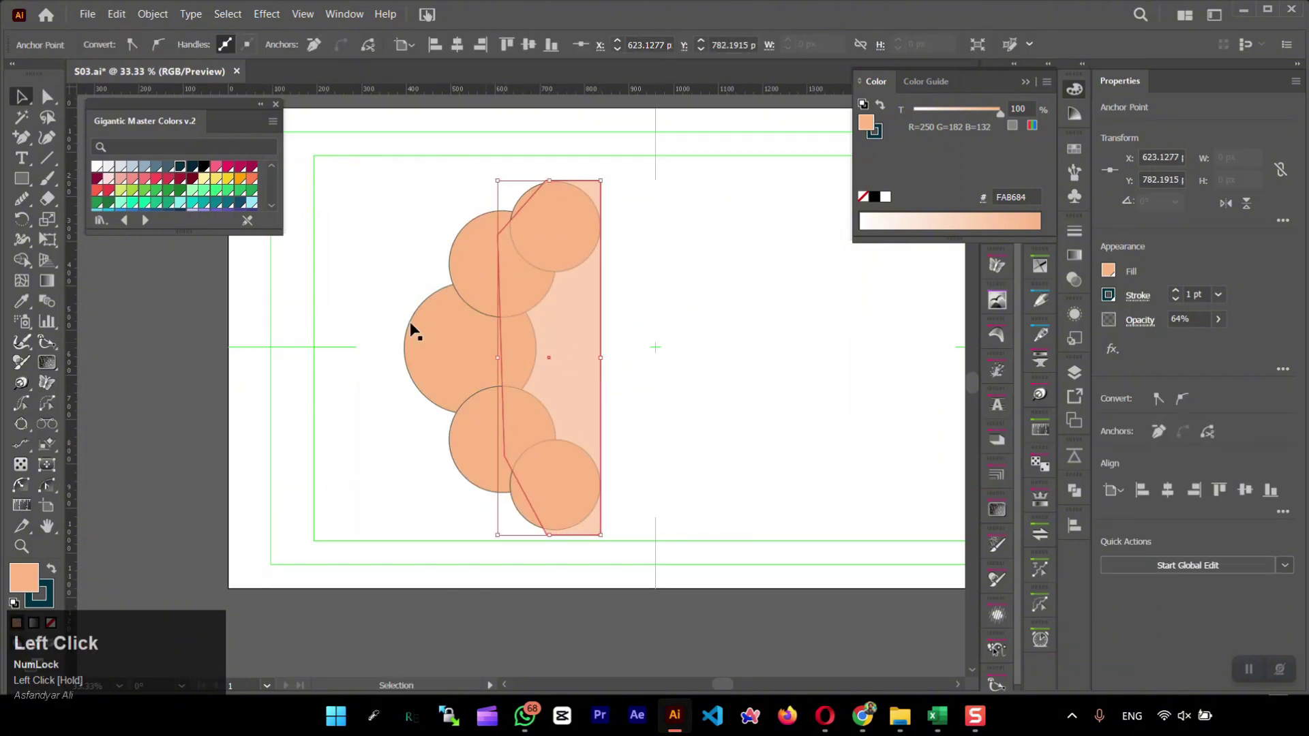
- Round the shape's two right corners to about 120.5 px and reduce its height to about 791 px
{"action": "key", "text": "a"}
{"action": "left_click", "coordinate": [588, 197], "text": "shift"}
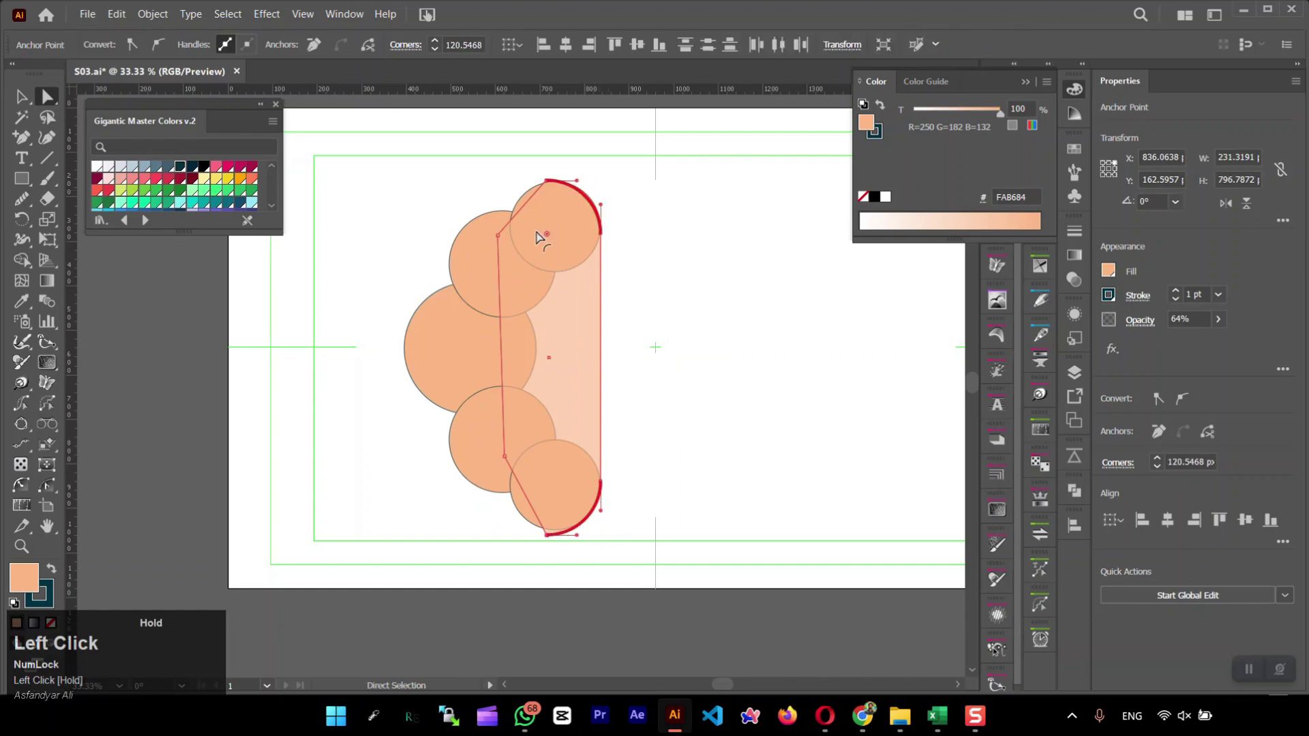
{"action": "key", "text": "v"}
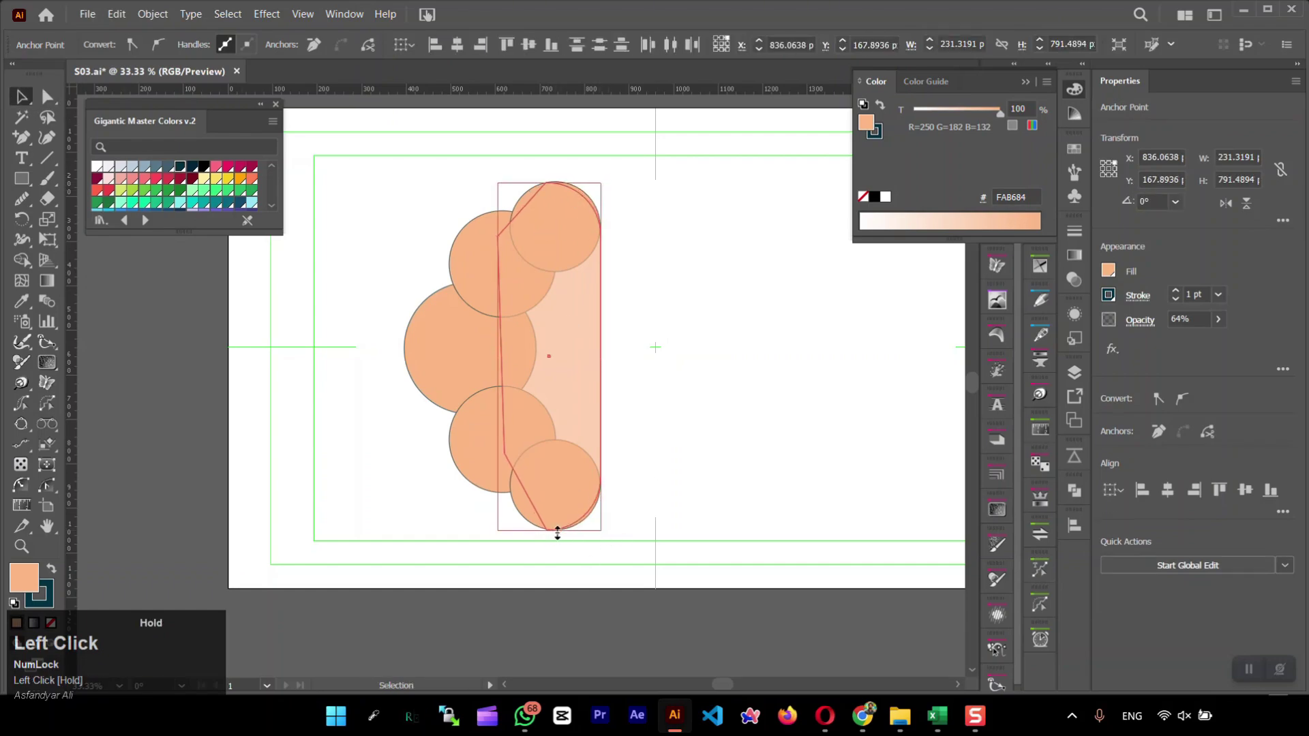
{"action": "left_click", "coordinate": [549, 531]}
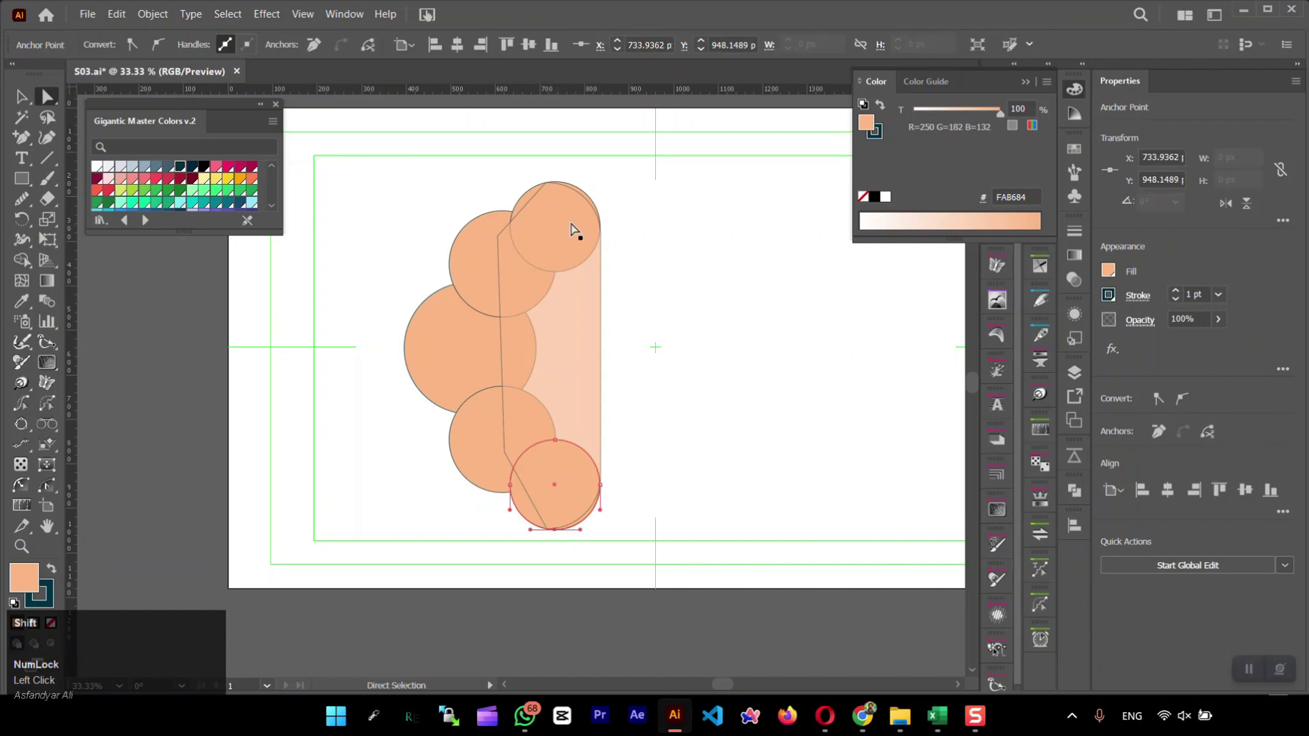
- Slightly round the translucent shape's anchor near the top of the upper small circle
{"action": "left_click", "coordinate": [552, 359], "text": "shift"}
{"action": "scroll", "coordinate": [552, 193], "scroll_direction": "up", "scroll_amount": 7}
{"action": "left_click", "coordinate": [572, 217]}
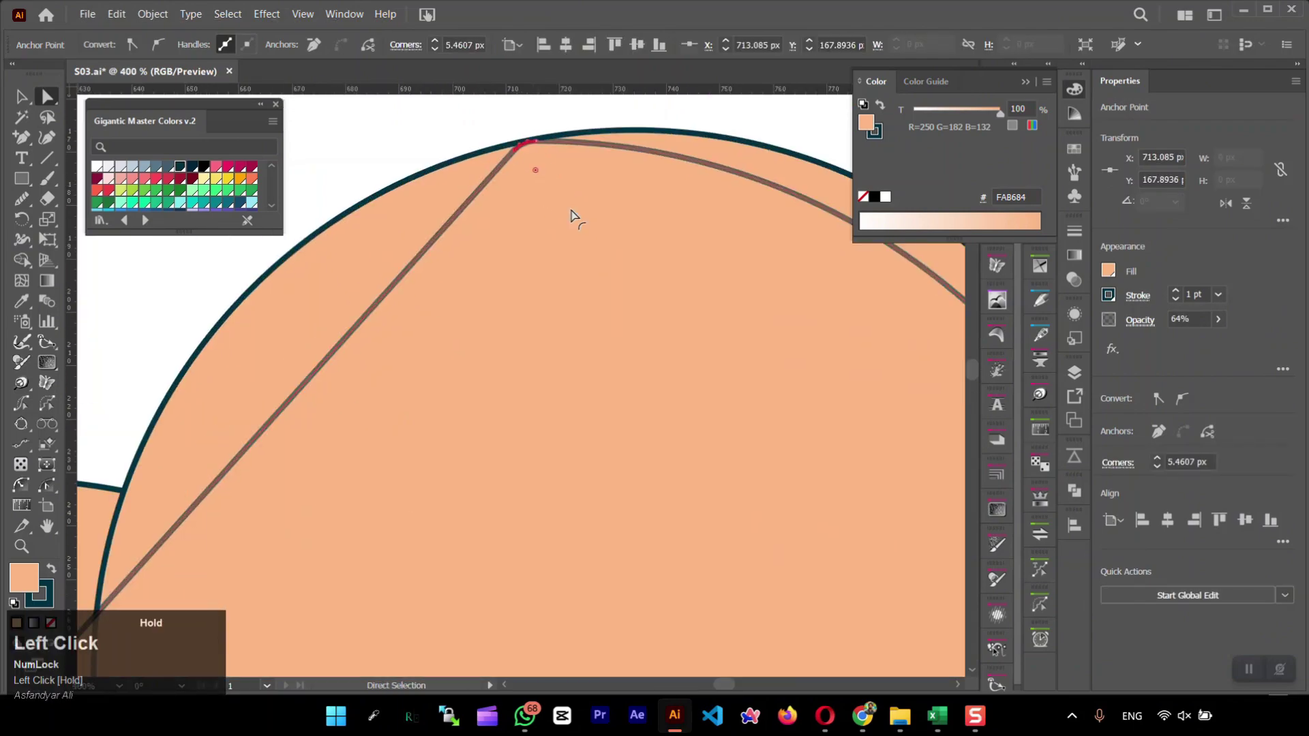
{"action": "scroll", "coordinate": [543, 122], "scroll_direction": "down", "scroll_amount": 8}
{"action": "left_click", "coordinate": [584, 272]}
- Unite the five circles and the translucent shape into one half-brain shape at 100% opacity
{"action": "key", "text": "v"}
{"action": "left_click", "coordinate": [535, 224]}
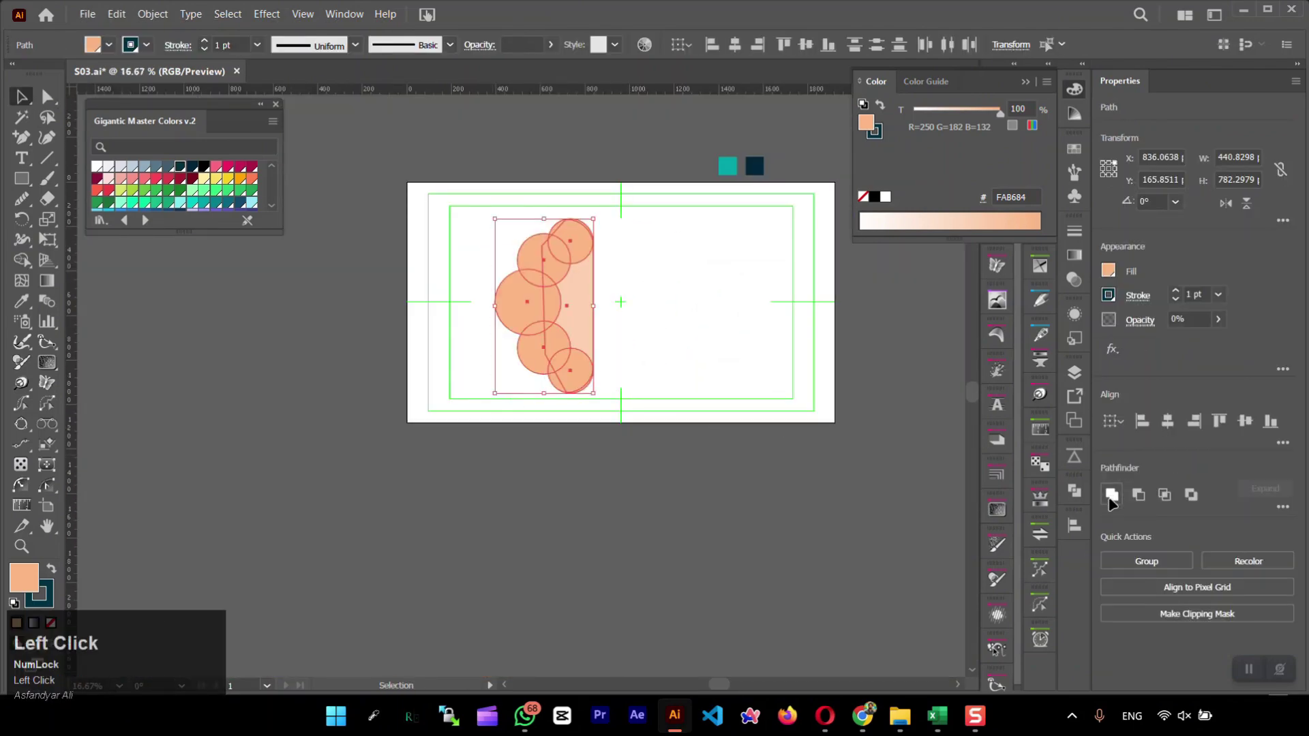
{"action": "key", "text": "0"}
{"action": "scroll", "coordinate": [575, 339], "scroll_direction": "up", "scroll_amount": 6}
{"action": "scroll", "coordinate": [575, 339], "scroll_direction": "down", "scroll_amount": 5}
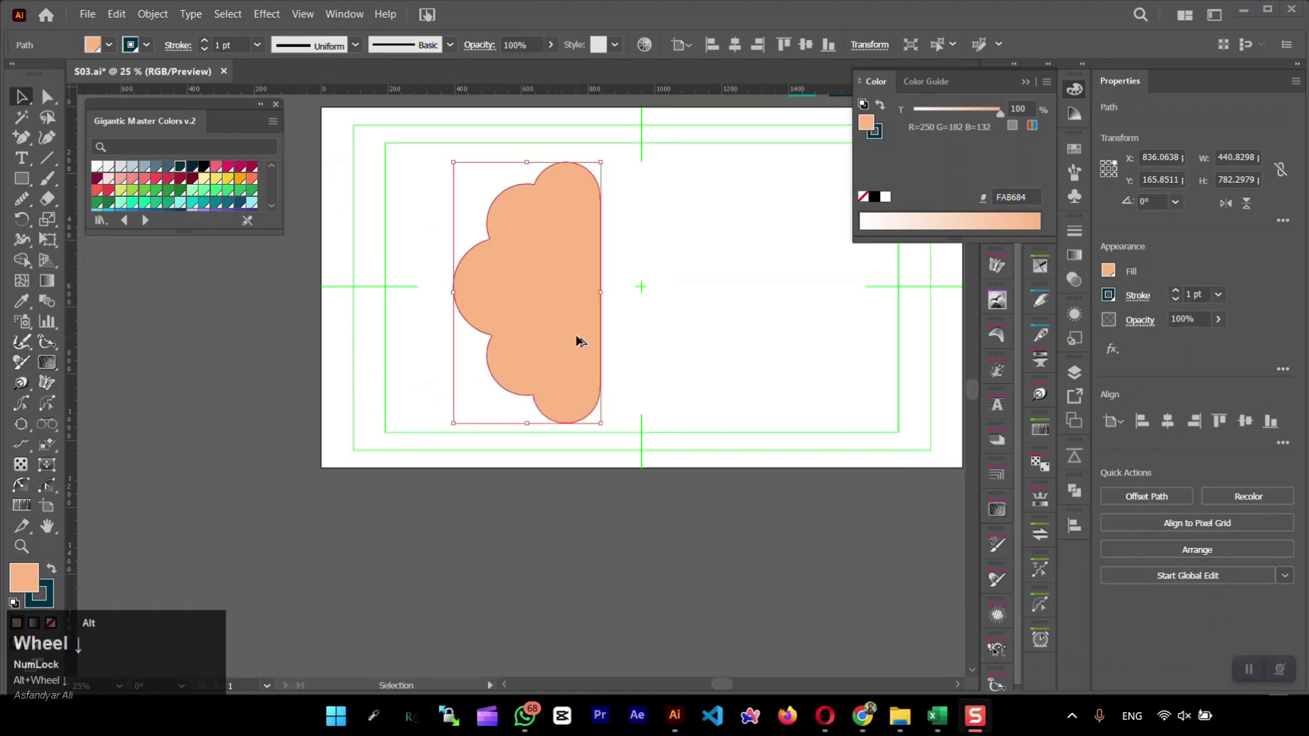
- Remove the outline from the half-brain shape, keeping its peach fill active
{"action": "left_click", "coordinate": [50, 601]}
{"action": "left_click", "coordinate": [51, 623]}
{"action": "left_click", "coordinate": [24, 578]}
- Duplicate the half-brain to the right with a narrow gap and mirror the copy to complete the brain
{"action": "left_click_drag", "start_coordinate": [531, 293], "coordinate": [675, 296], "text": "alt"}
{"action": "left_click", "coordinate": [153, 15]}
{"action": "mouse_move", "coordinate": [170, 35]}
{"action": "left_click", "coordinate": [423, 109]}
{"action": "key", "text": "Return"}
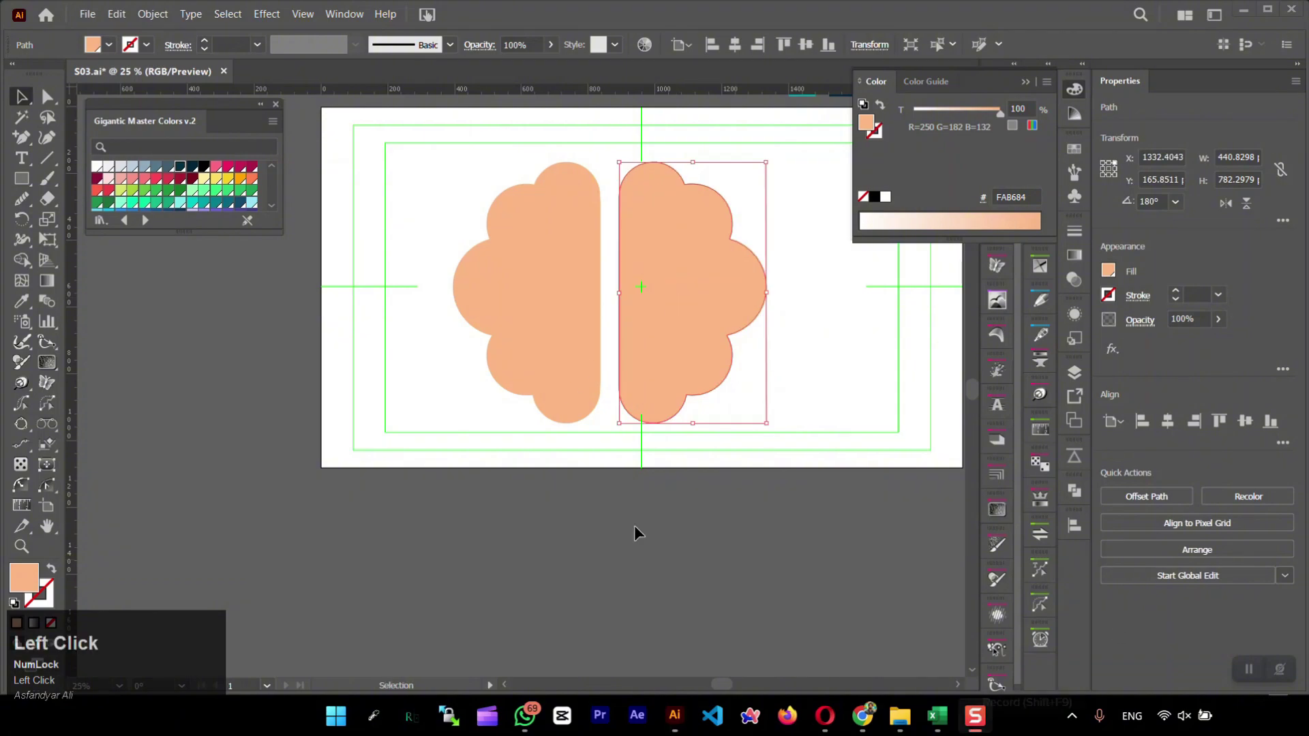
- Create three evenly spaced horizontal lines about 562 px long with a 15 pt stroke across both brain halves
{"action": "left_click", "coordinate": [221, 44]}
{"action": "left_click_drag", "start_coordinate": [707, 424], "coordinate": [602, 283]}
{"action": "left_click", "coordinate": [21, 96]}
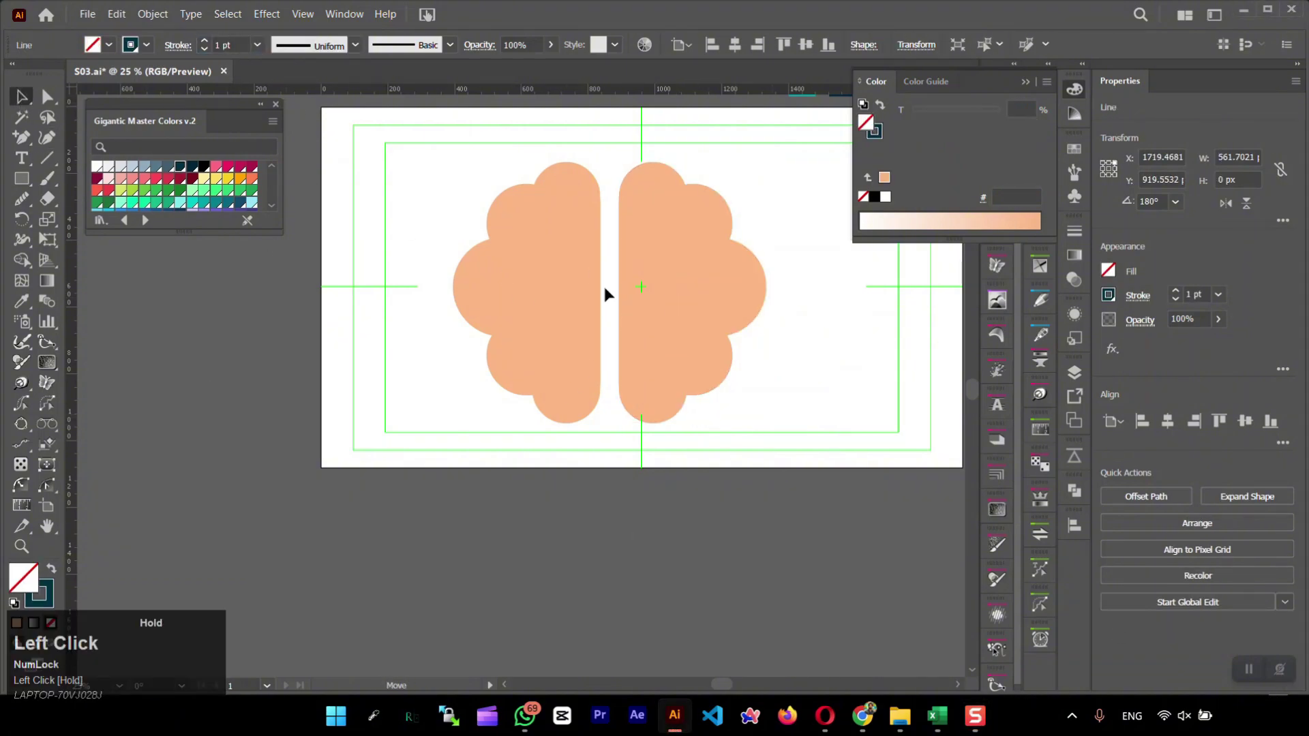
{"action": "type", "text": "15"}
{"action": "key", "text": "Return"}
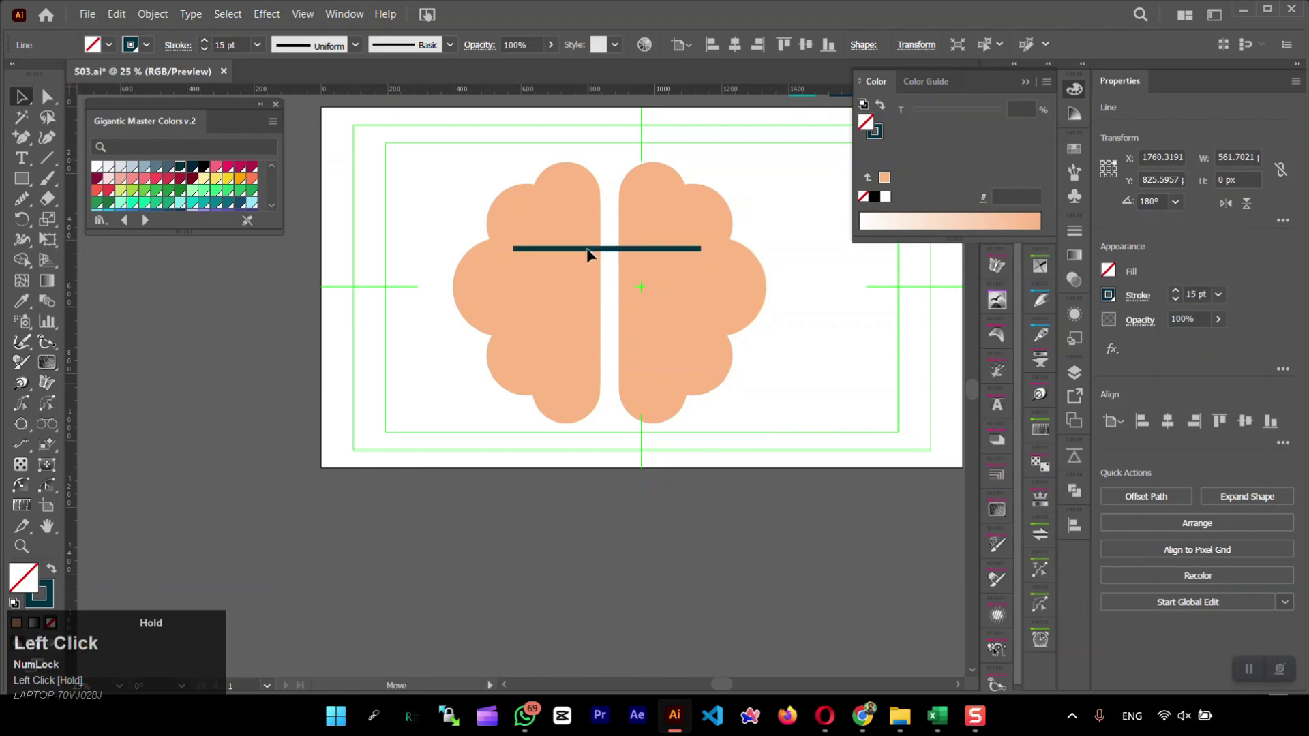
{"action": "left_click", "coordinate": [593, 281], "text": "shift"}
{"action": "left_click", "coordinate": [597, 285]}
- Lock both brain halves and shorten the top line from its left end to about 431 px
{"action": "left_click", "coordinate": [1074, 372]}
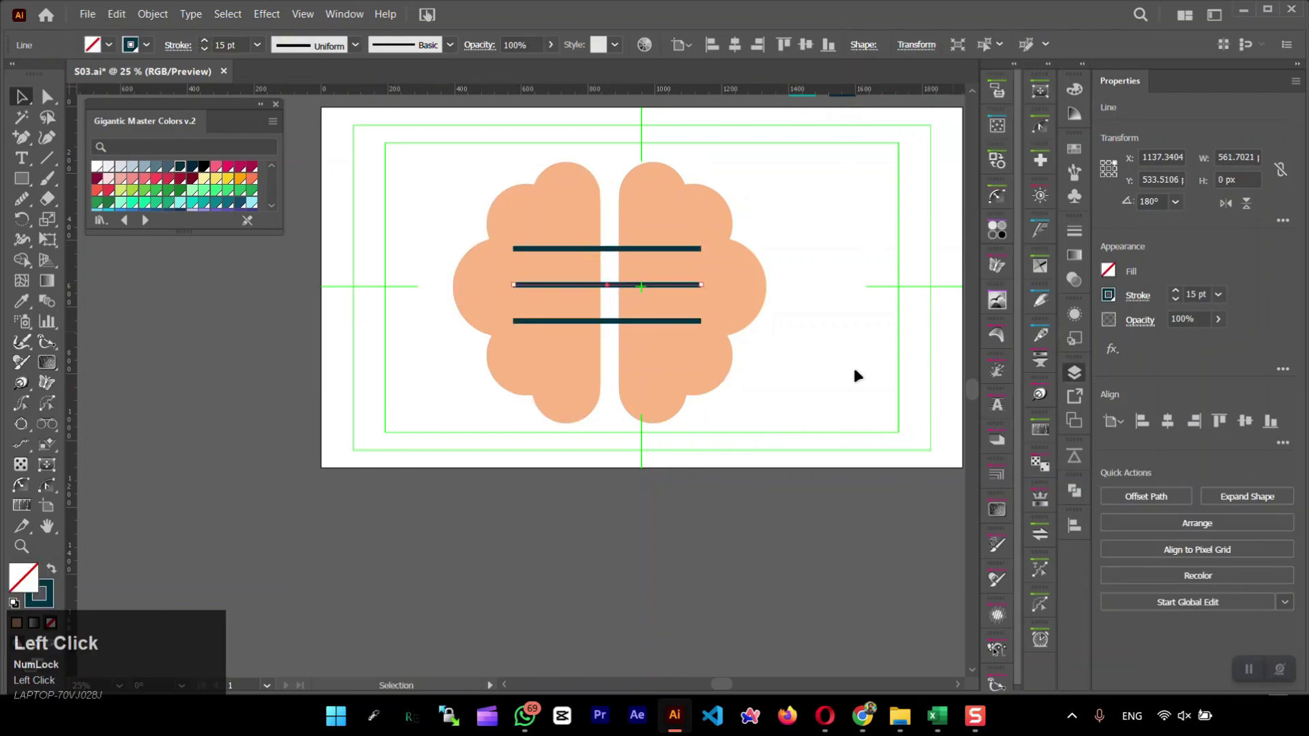
{"action": "left_click_drag", "start_coordinate": [892, 208], "coordinate": [891, 226]}
{"action": "left_click_drag", "start_coordinate": [665, 219], "coordinate": [586, 348]}
{"action": "left_click", "coordinate": [1282, 443]}
{"action": "left_click", "coordinate": [612, 247]}
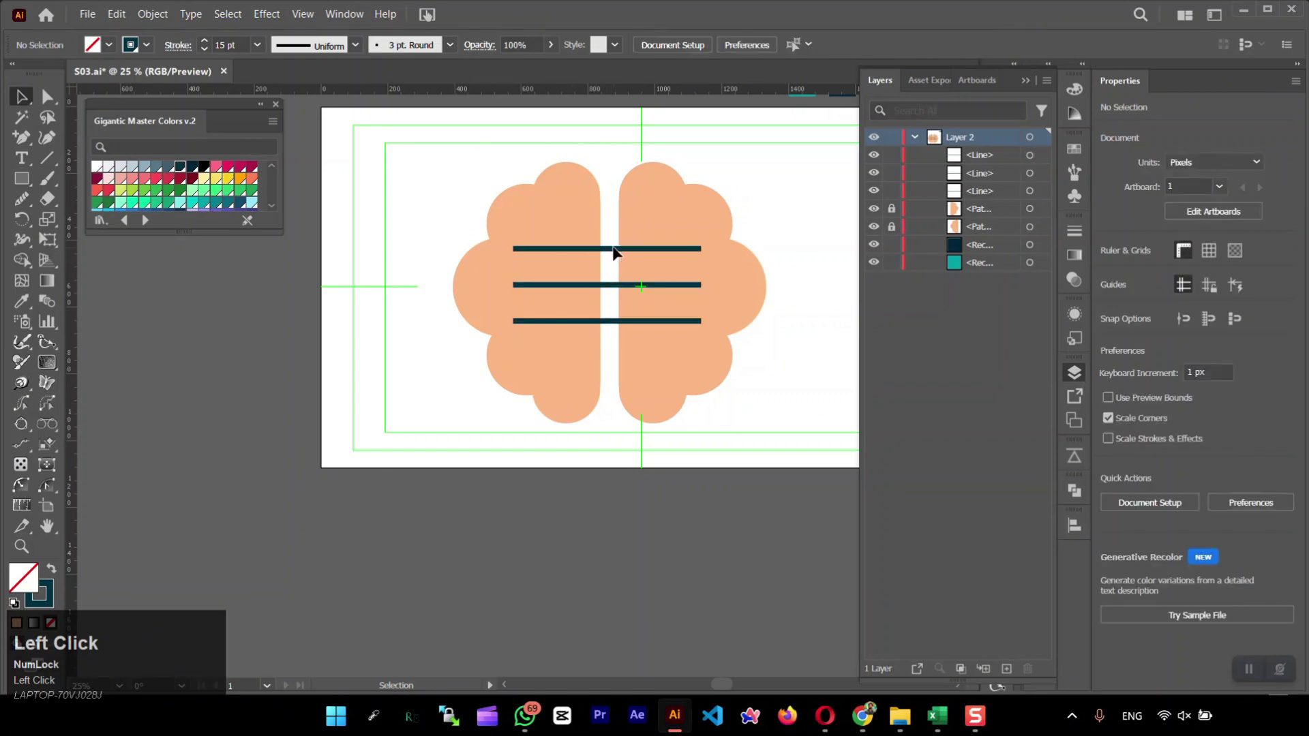
{"action": "left_click_drag", "start_coordinate": [514, 240], "coordinate": [558, 240]}
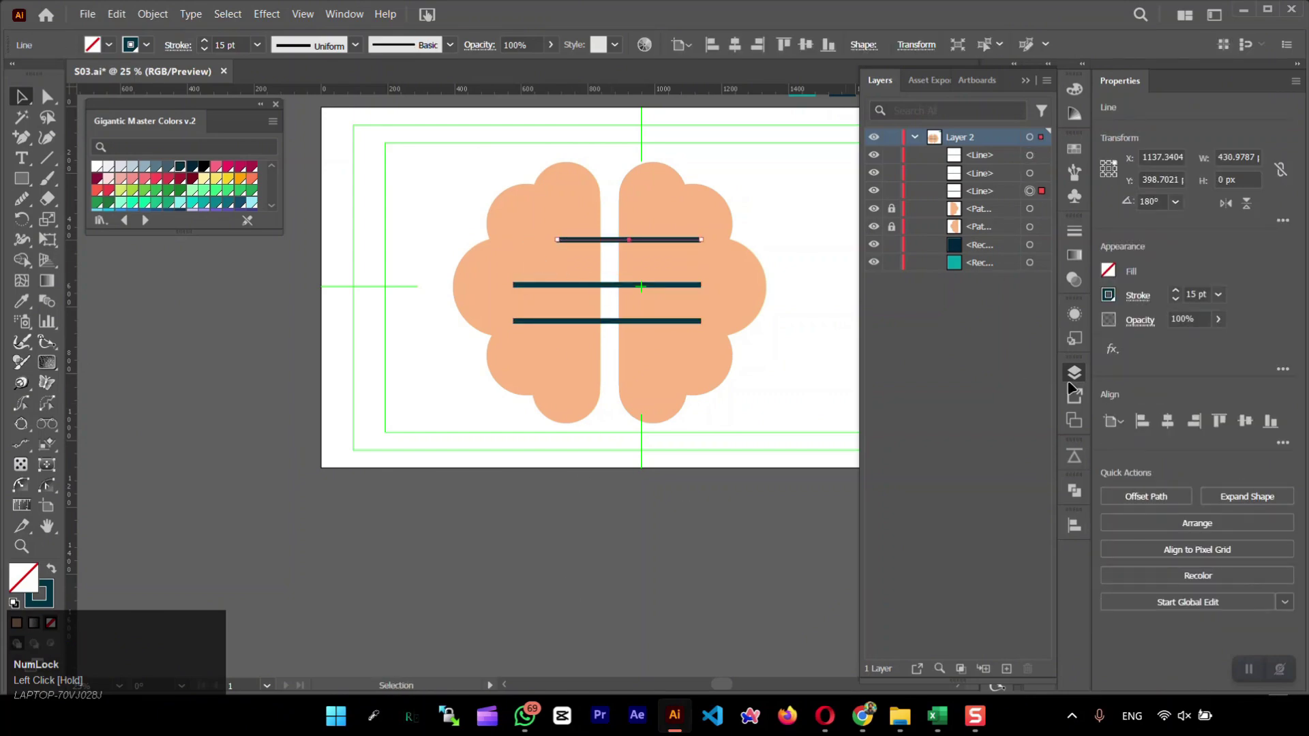
- Group the two brain halves, center the group horizontally on the artboard and lock it
{"action": "left_click", "coordinate": [578, 198], "text": "shift"}
{"action": "key", "text": "ctrl+g"}
{"action": "left_click", "coordinate": [1167, 422]}
{"action": "left_click", "coordinate": [891, 208]}
- Center the top and middle lines horizontally on the artboard and delete the bottom line
{"action": "left_click_drag", "start_coordinate": [657, 337], "coordinate": [593, 225]}
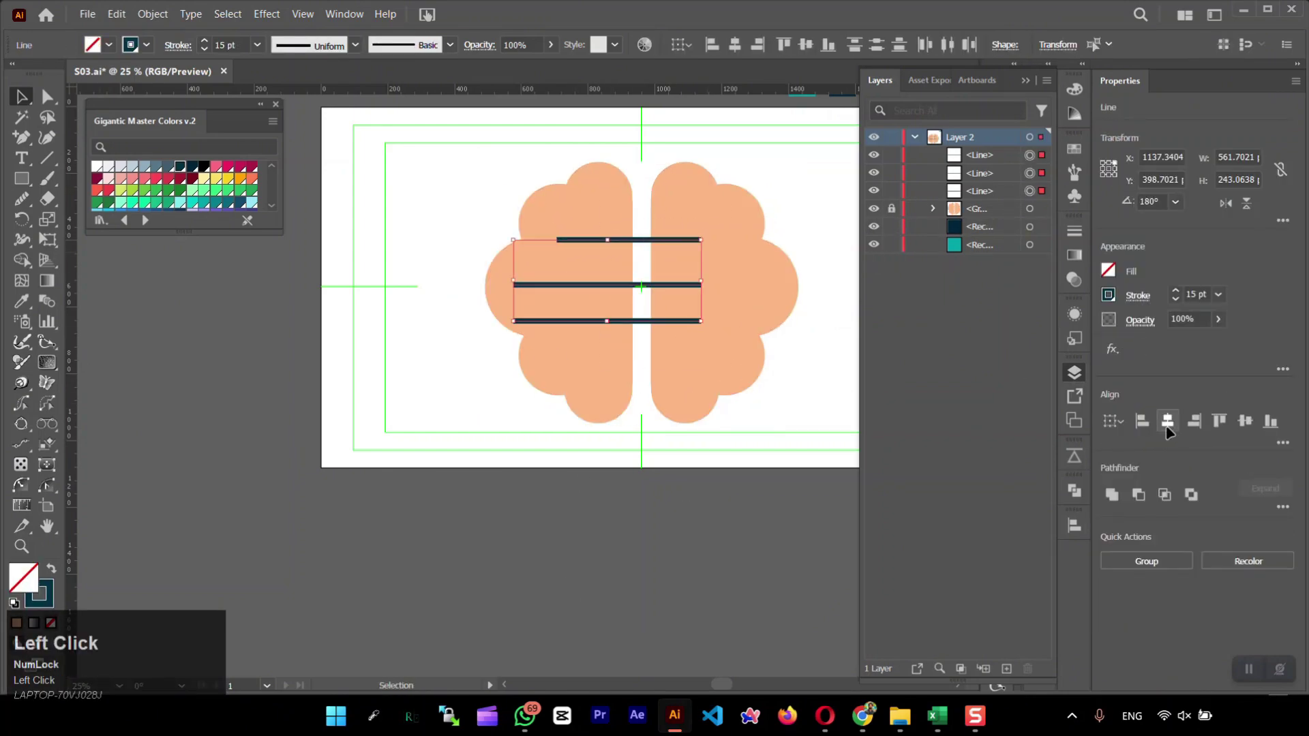
{"action": "left_click", "coordinate": [1167, 422]}
{"action": "left_click", "coordinate": [626, 233]}
{"action": "left_click", "coordinate": [604, 240]}
{"action": "left_click", "coordinate": [1167, 422]}
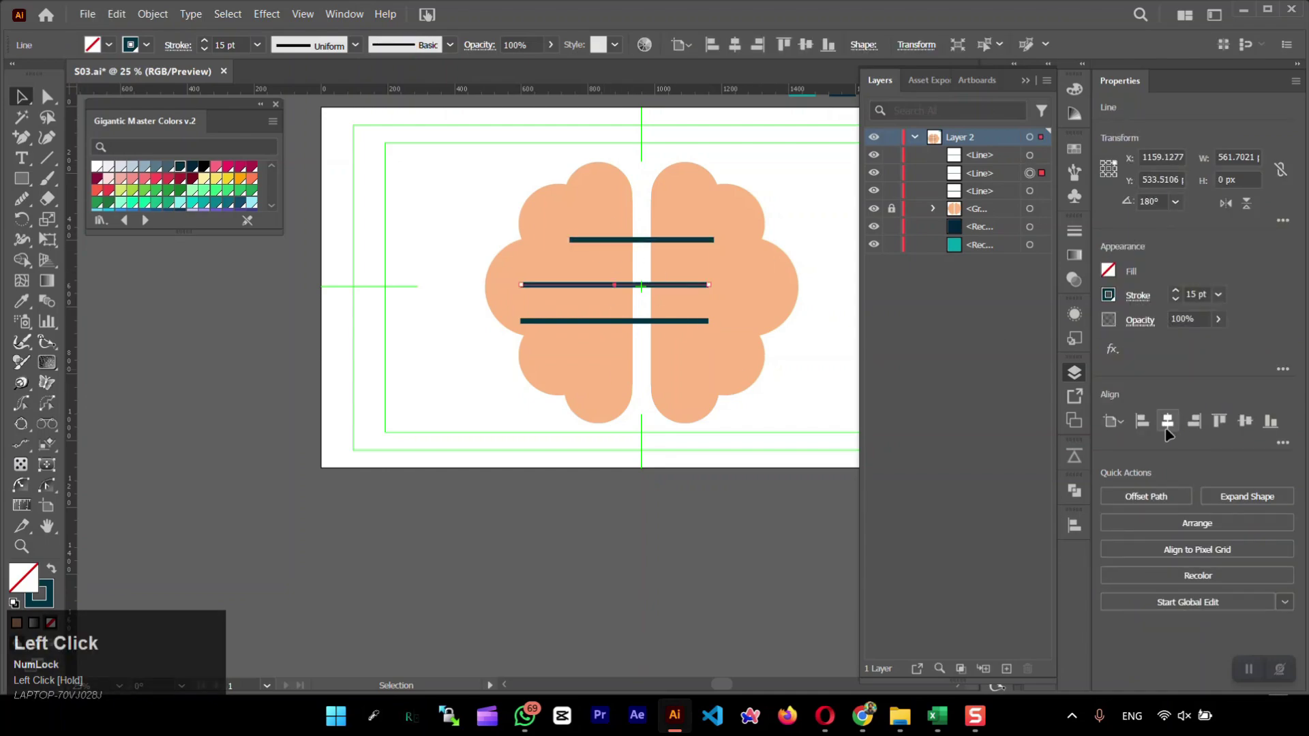
{"action": "key", "text": "Delete"}
- Duplicate the short top line below the middle line and distribute the three lines with equal vertical spacing
{"action": "left_click", "coordinate": [646, 240]}
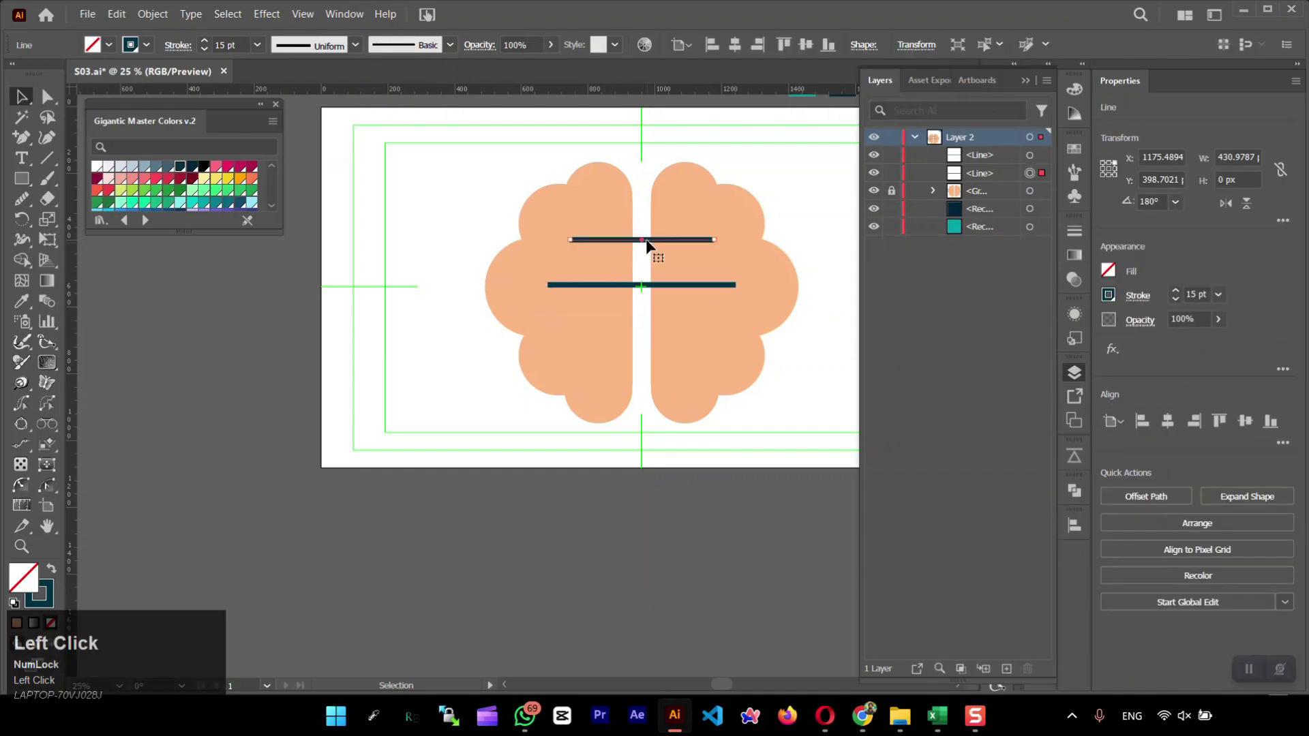
{"action": "left_click_drag", "start_coordinate": [651, 346], "coordinate": [651, 334]}
{"action": "left_click", "coordinate": [1283, 442]}
{"action": "left_click", "coordinate": [1116, 595]}
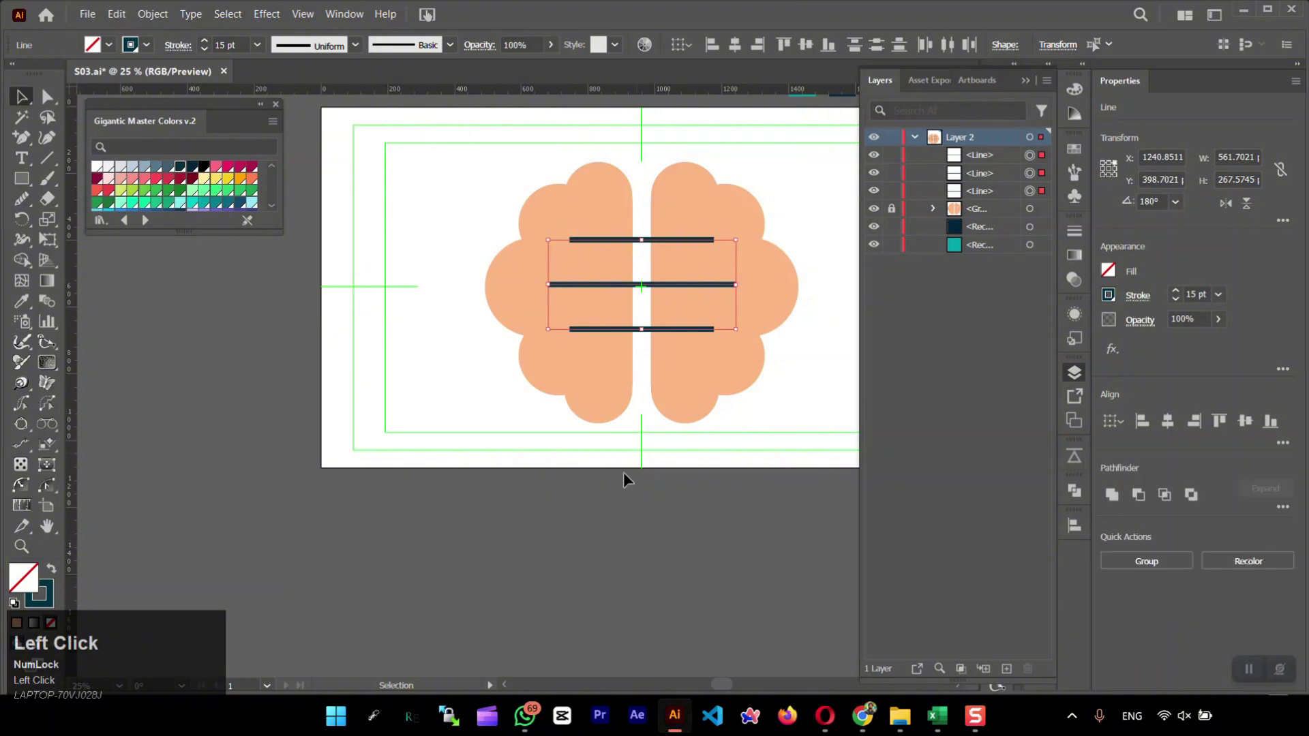
- Set the stroke weight of the three lines to 2 pt
{"action": "left_click", "coordinate": [364, 288]}
{"action": "left_click_drag", "start_coordinate": [226, 45], "coordinate": [211, 45]}
{"action": "type", "text": "1"}
{"action": "key", "text": "Return"}
{"action": "left_click", "coordinate": [409, 203]}
{"action": "left_click_drag", "start_coordinate": [409, 203], "coordinate": [600, 361]}
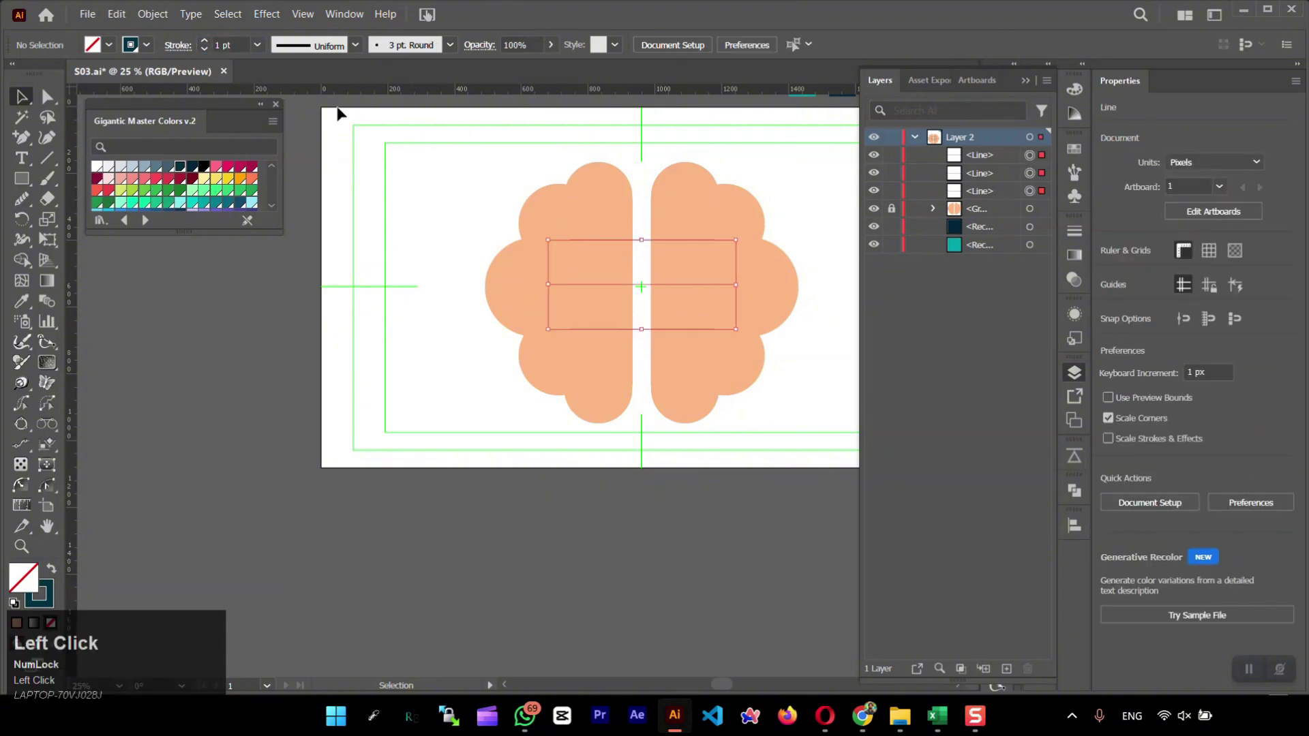
{"action": "left_click_drag", "start_coordinate": [221, 45], "coordinate": [215, 45]}
{"action": "type", "text": "2"}
{"action": "left_click", "coordinate": [239, 305]}
- Draw a circle about 67 px wide beside the brain and swap its fill and stroke for a solid dark teal dot
{"action": "left_click", "coordinate": [22, 178]}
{"action": "left_click", "coordinate": [115, 214]}
{"action": "left_click_drag", "start_coordinate": [296, 311], "coordinate": [322, 336]}
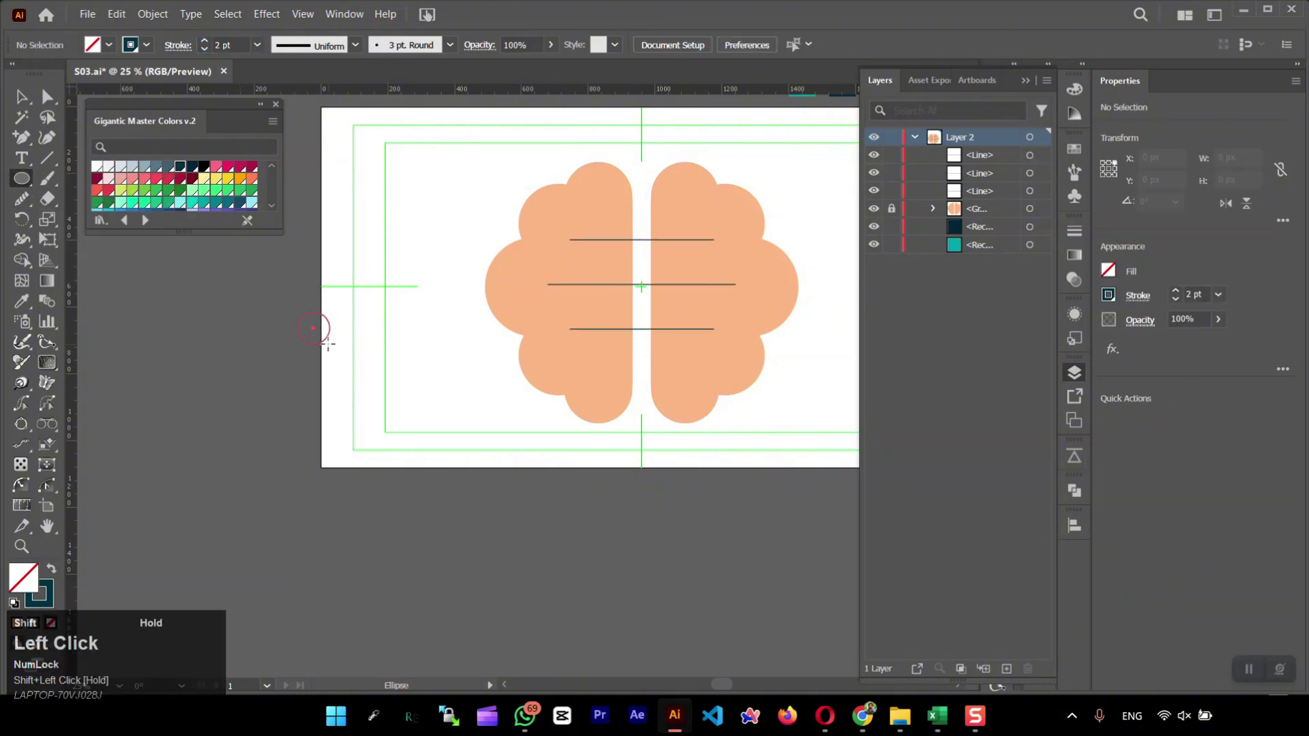
{"action": "left_click", "coordinate": [51, 568]}
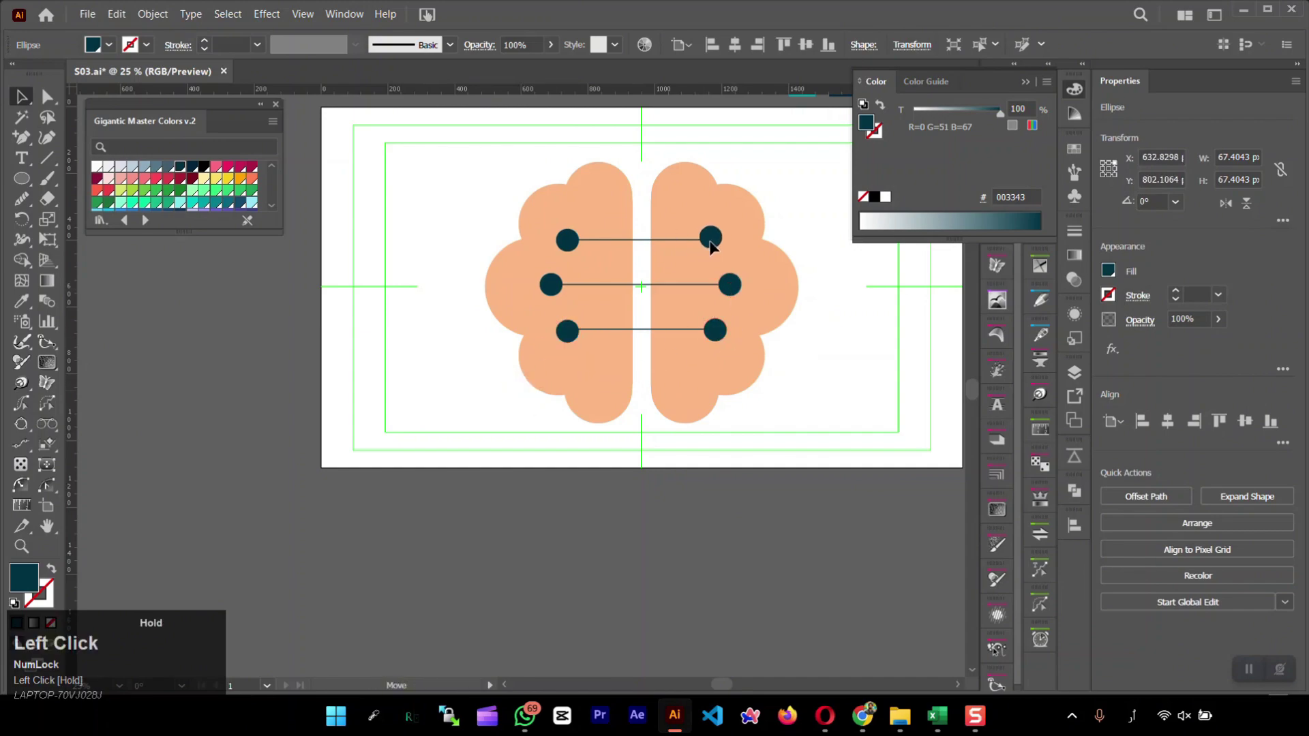
- Align the end dots with their lines and line up the lower-right dot beneath the upper-right one
{"action": "left_click_drag", "start_coordinate": [524, 254], "coordinate": [730, 231]}
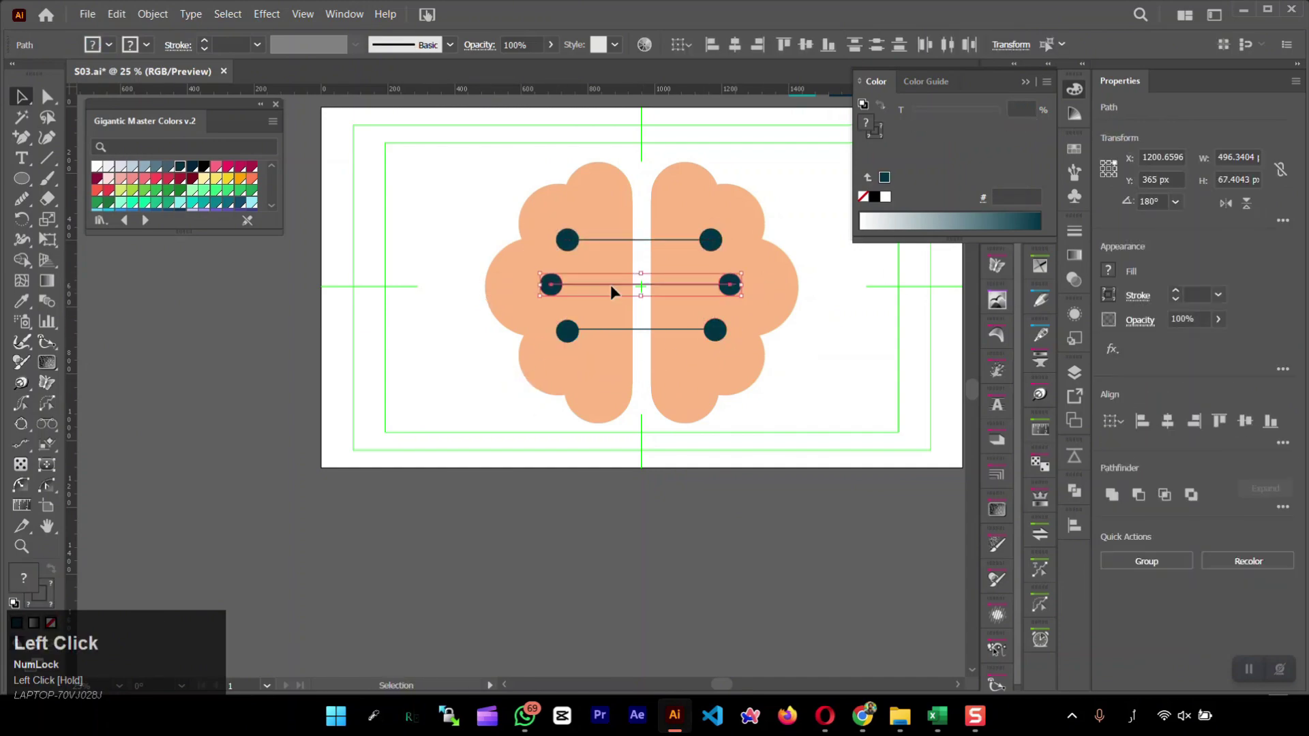
{"action": "left_click", "coordinate": [788, 210]}
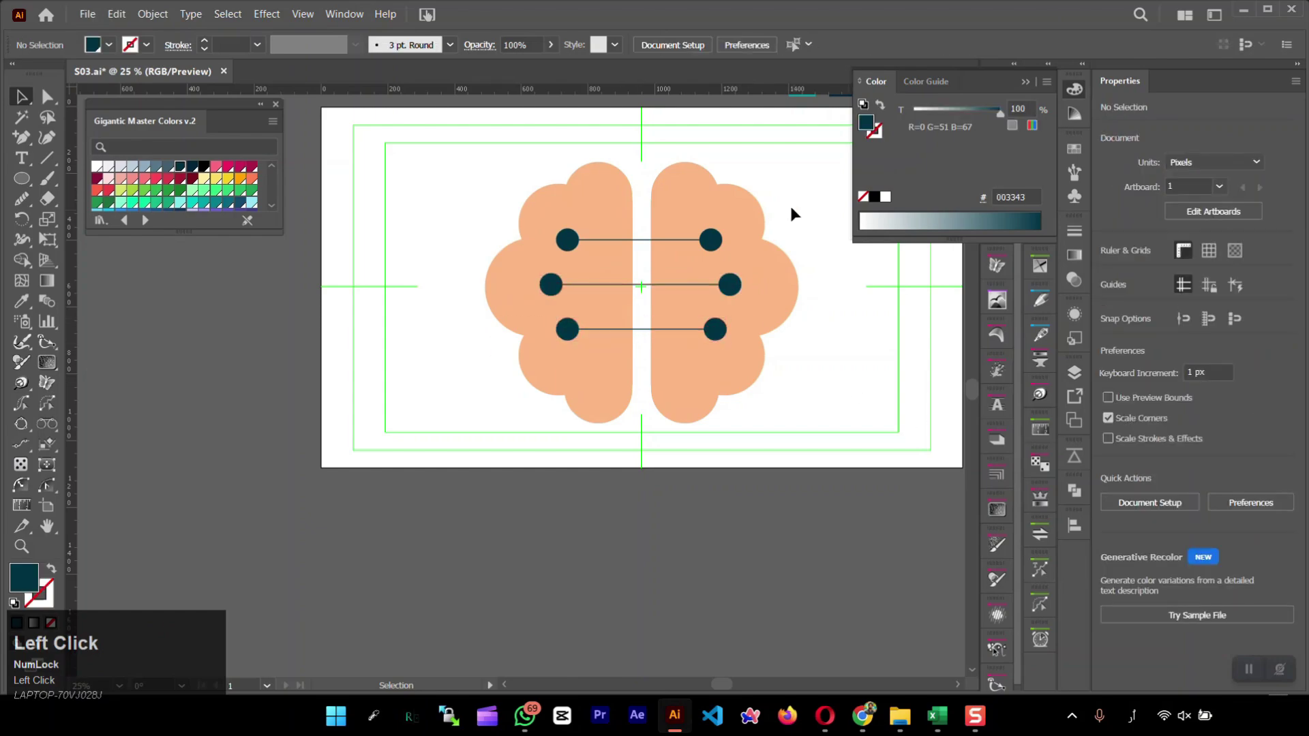
{"action": "left_click_drag", "start_coordinate": [69, 273], "coordinate": [714, 247]}
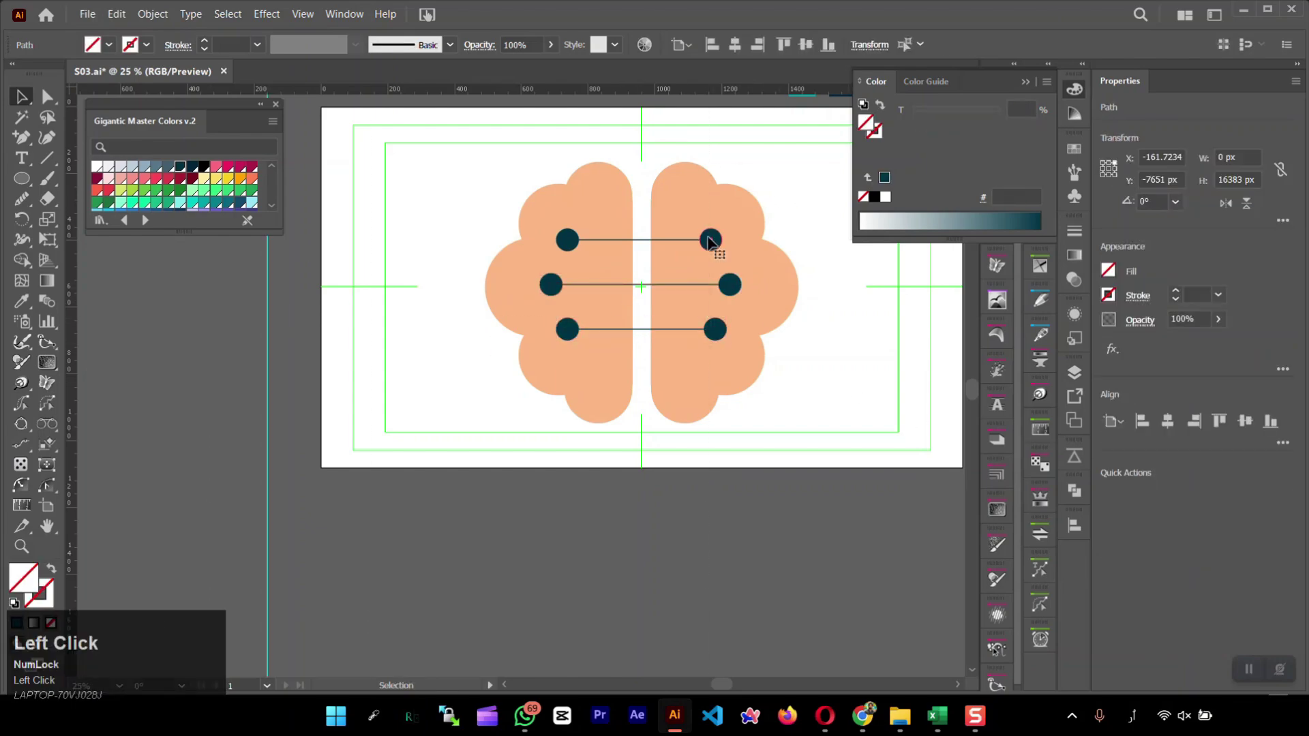
{"action": "left_click", "coordinate": [763, 551]}
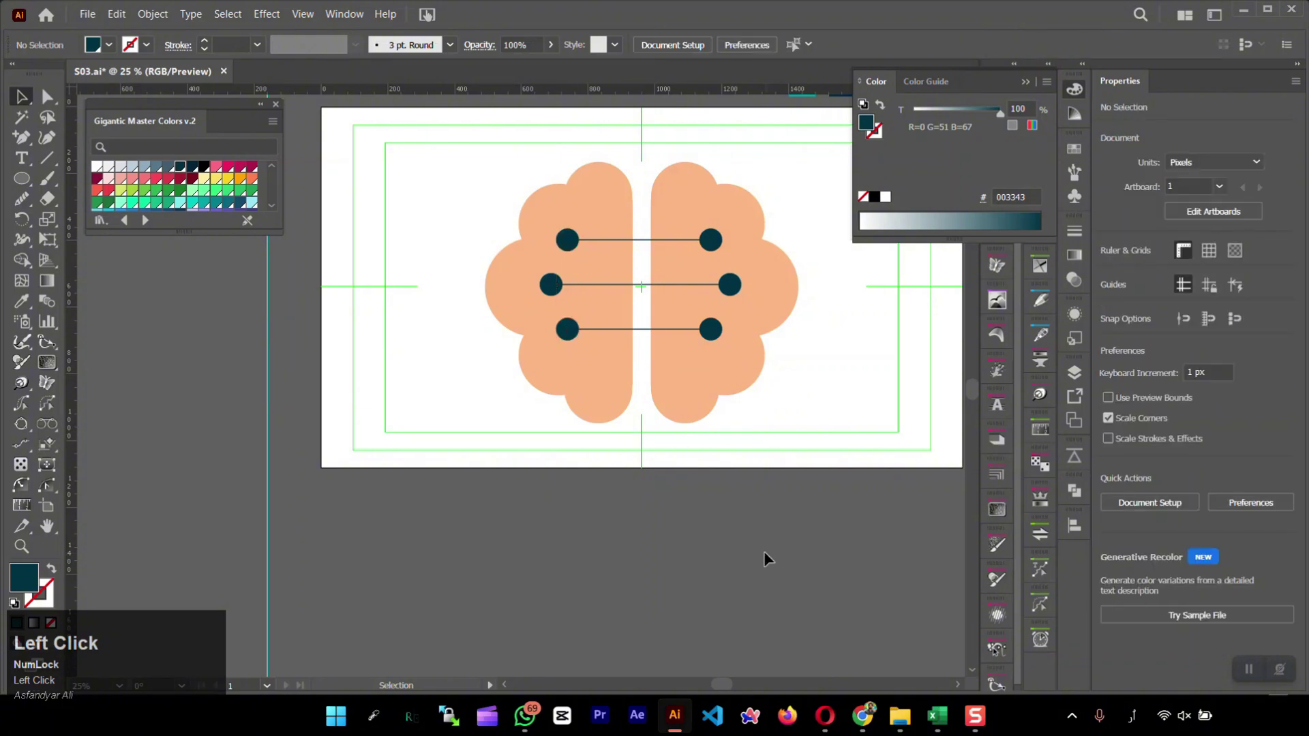
- Select the brain halves, lines and dots and group them into one object
{"action": "scroll", "coordinate": [743, 392], "scroll_direction": "down", "scroll_amount": 2}
{"action": "left_click", "coordinate": [1075, 372]}
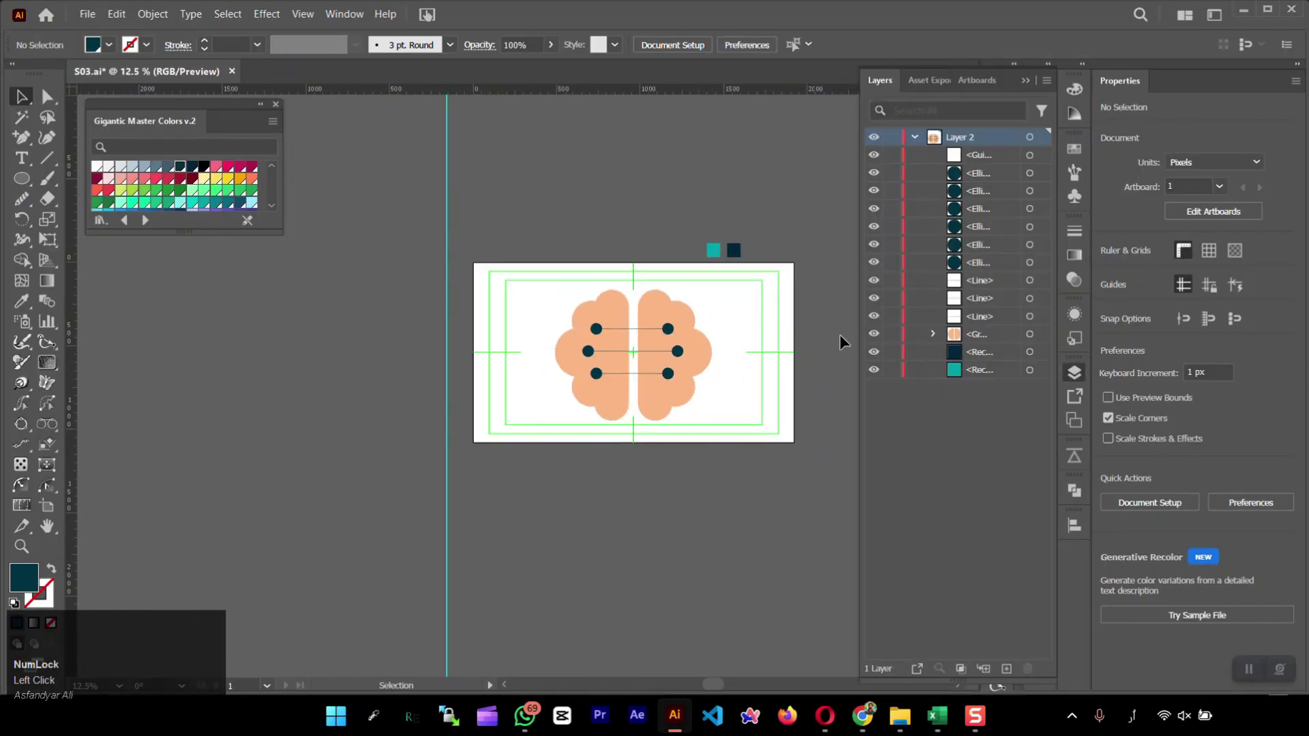
{"action": "left_click_drag", "start_coordinate": [840, 334], "coordinate": [505, 424]}
{"action": "key", "text": "ctrl+g"}
- Scale the brain group down to about 309 px wide and move it to the artboard's upper-left corner
{"action": "left_click_drag", "start_coordinate": [712, 288], "coordinate": [623, 354]}
{"action": "scroll", "coordinate": [783, 366], "scroll_direction": "up", "scroll_amount": 3}
{"action": "key", "text": "f"}
{"action": "key", "text": "f"}
{"action": "scroll", "coordinate": [476, 465], "scroll_direction": "down", "scroll_amount": 3}
{"action": "left_click_drag", "start_coordinate": [429, 470], "coordinate": [343, 351]}
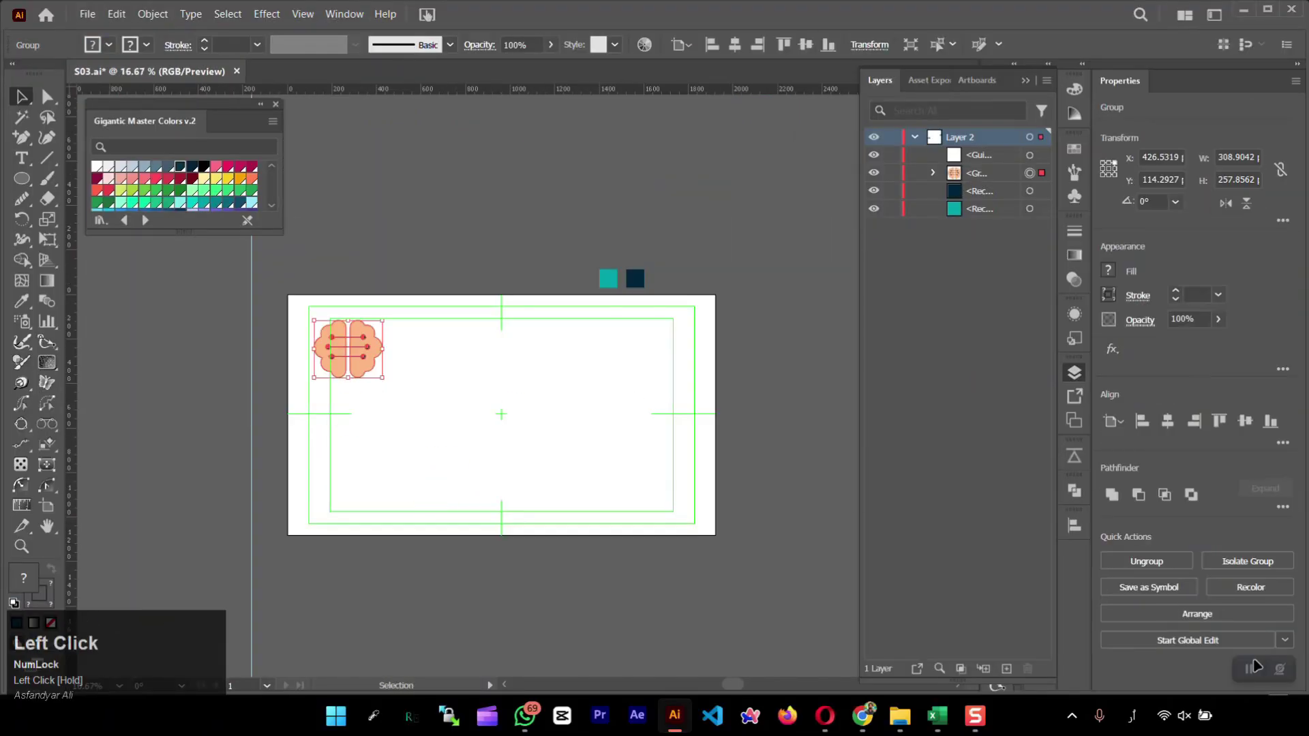
- Switch to the Excel story table, mark "wifi transmit" in the scene notes of cell E4, and return to Illustrator
{"action": "key", "text": "alt+Tab"}
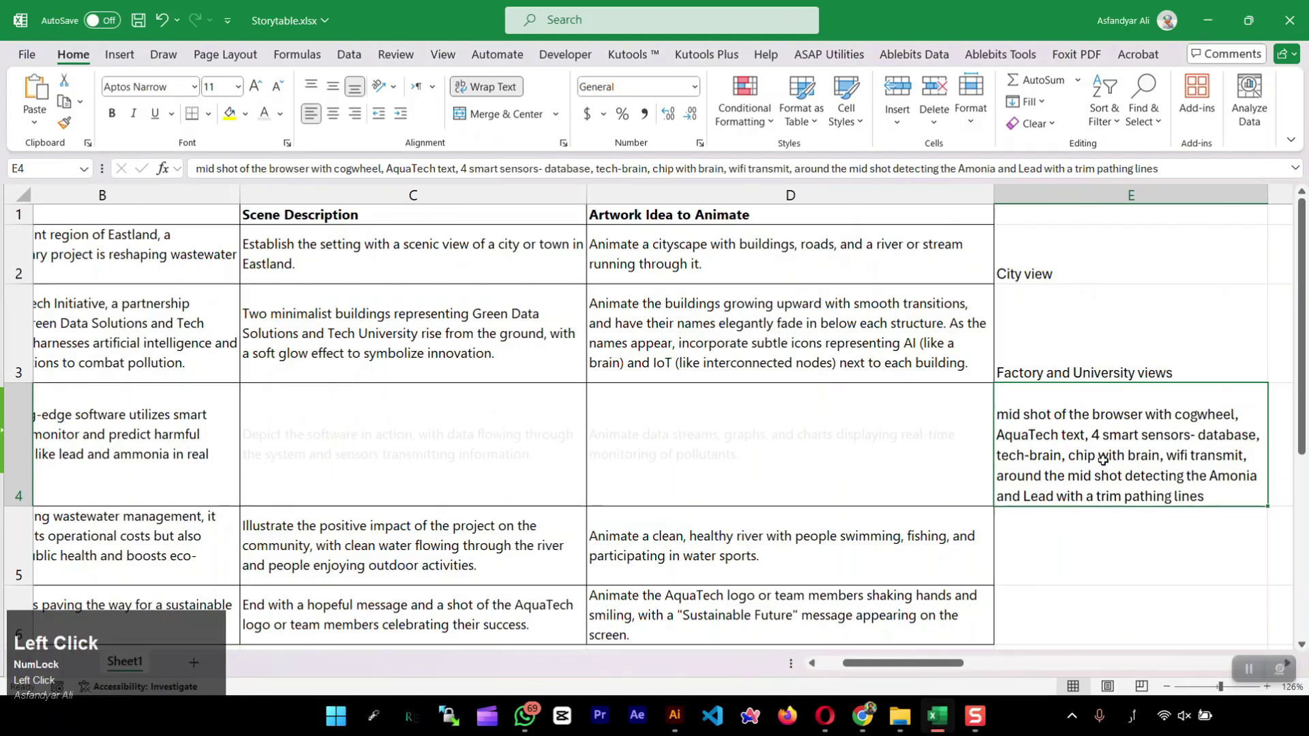
{"action": "double_click", "coordinate": [1164, 456]}
{"action": "left_click_drag", "start_coordinate": [1164, 455], "coordinate": [1244, 455]}
{"action": "left_click", "coordinate": [675, 716]}
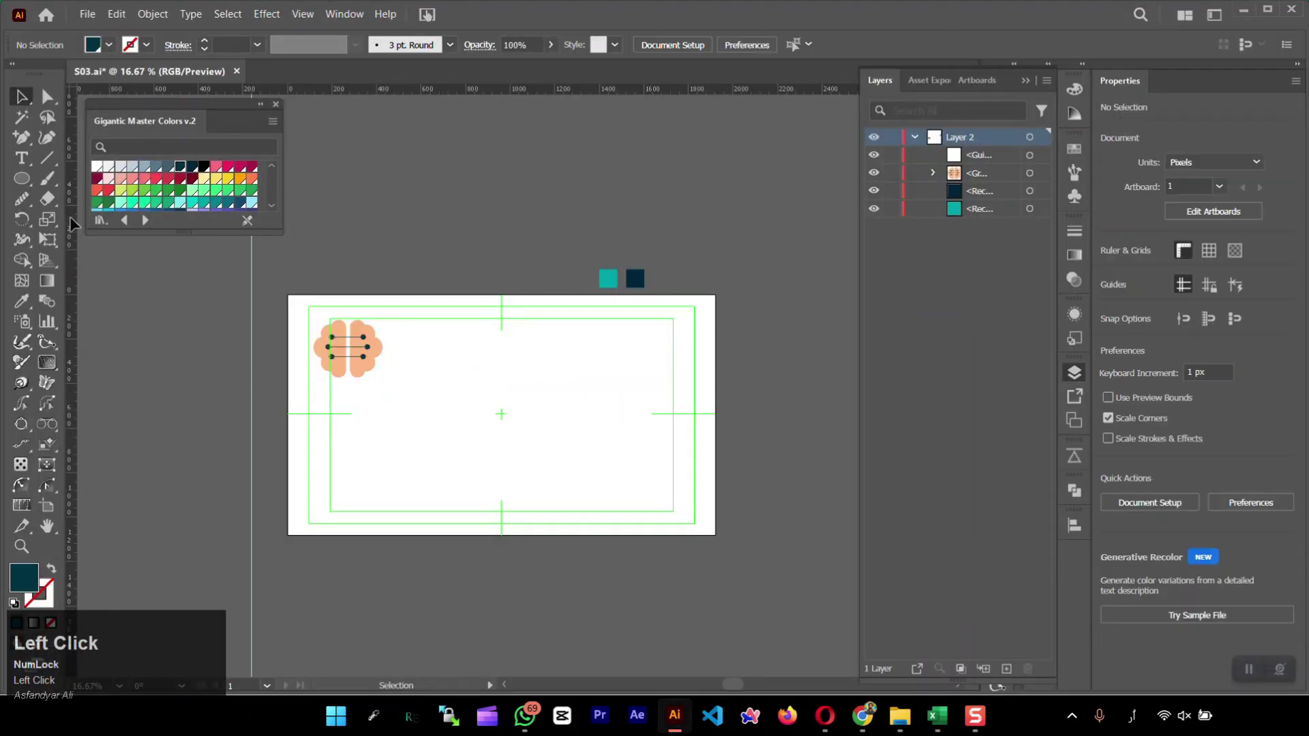
- Draw a vertical line about 285 px long and a navy circle about 138 px wide centred on its upper end
{"action": "left_click_drag", "start_coordinate": [482, 411], "coordinate": [481, 474]}
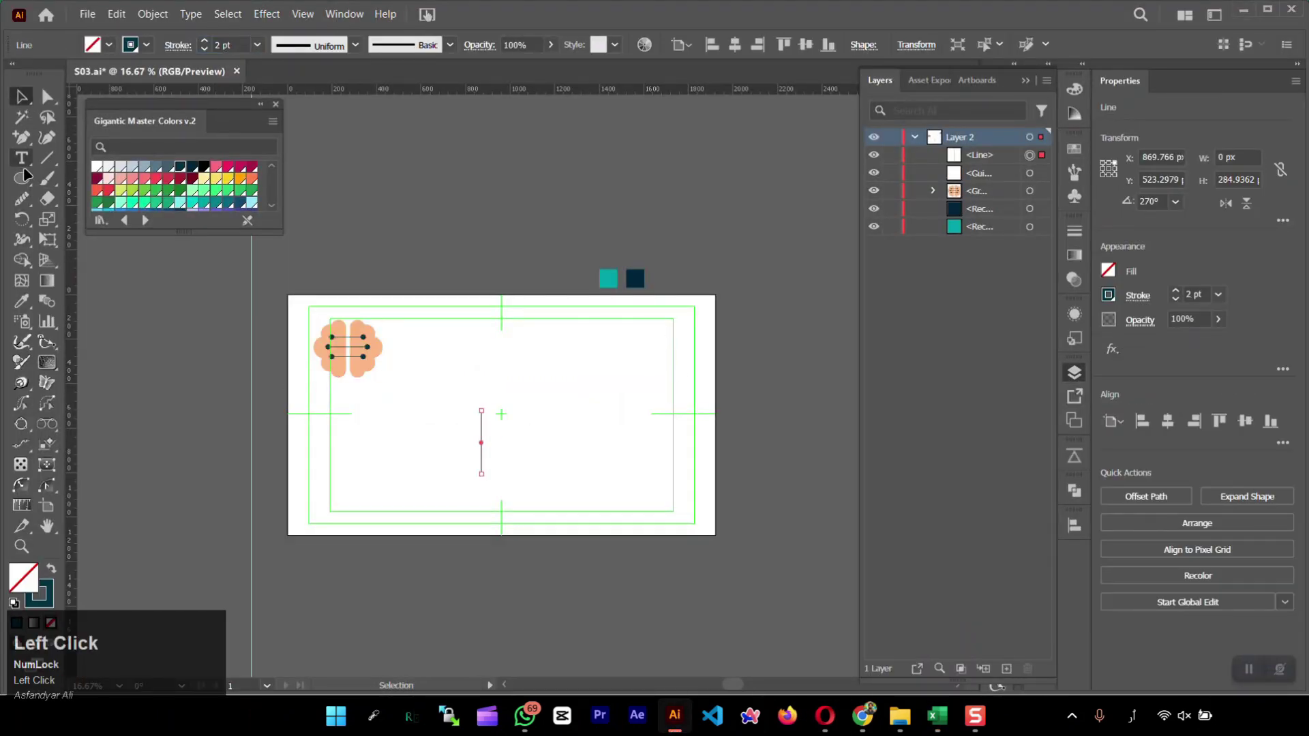
{"action": "key", "text": "i"}
{"action": "left_click", "coordinate": [634, 278]}
{"action": "left_click_drag", "start_coordinate": [488, 412], "coordinate": [480, 409]}
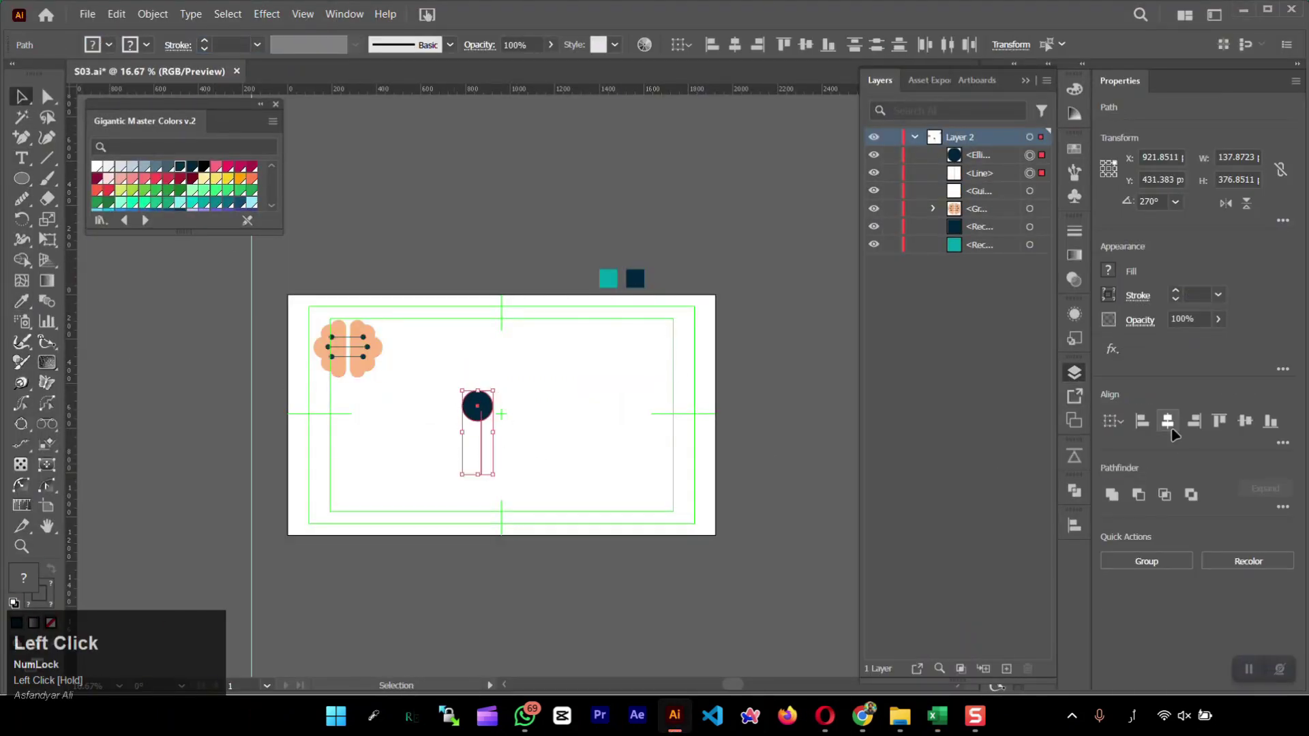
{"action": "left_click", "coordinate": [492, 425]}
{"action": "left_click", "coordinate": [479, 440]}
- Draw an unfilled circle about 228 px wide, add anchor points on its left half and delete the others, leaving a left-hand arc
{"action": "left_click_drag", "start_coordinate": [22, 178], "coordinate": [89, 213]}
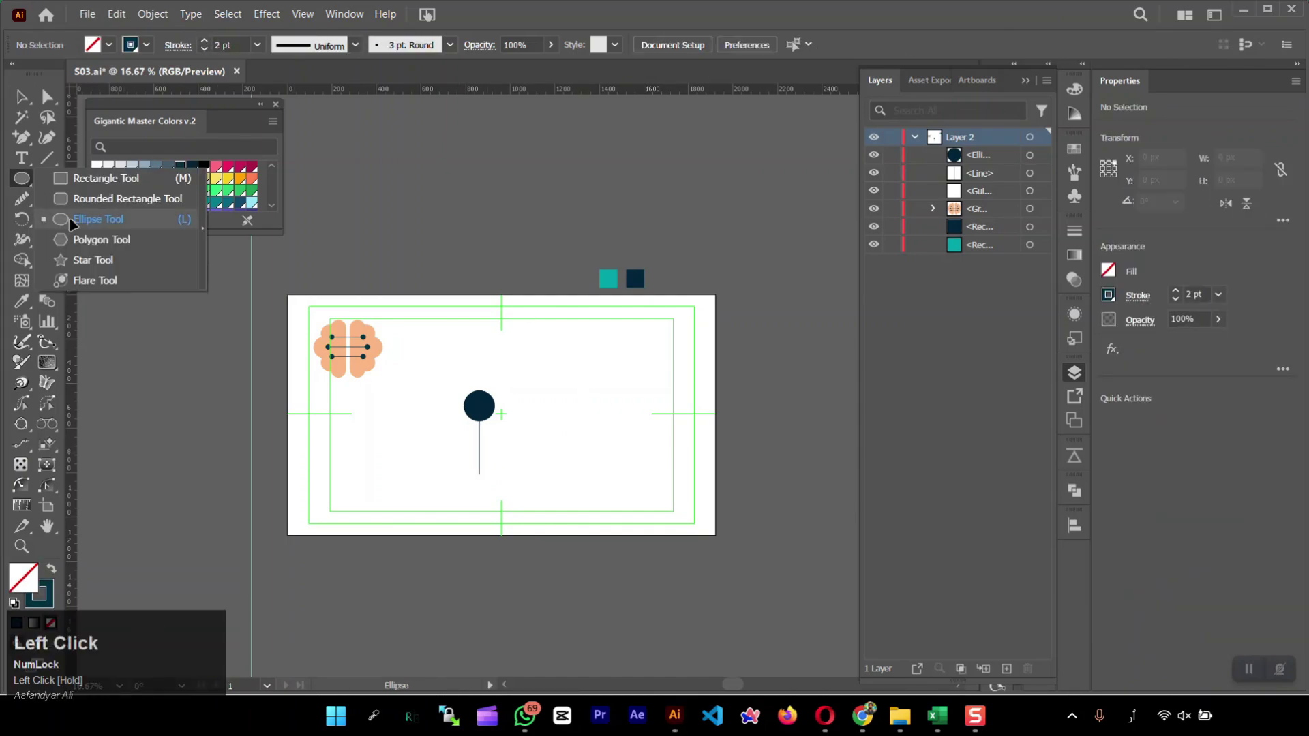
{"action": "scroll", "coordinate": [468, 389], "scroll_direction": "up", "scroll_amount": 3}
{"action": "left_click_drag", "start_coordinate": [297, 338], "coordinate": [403, 444]}
{"action": "left_click", "coordinate": [23, 136]}
{"action": "scroll", "coordinate": [321, 363], "scroll_direction": "up", "scroll_amount": 5}
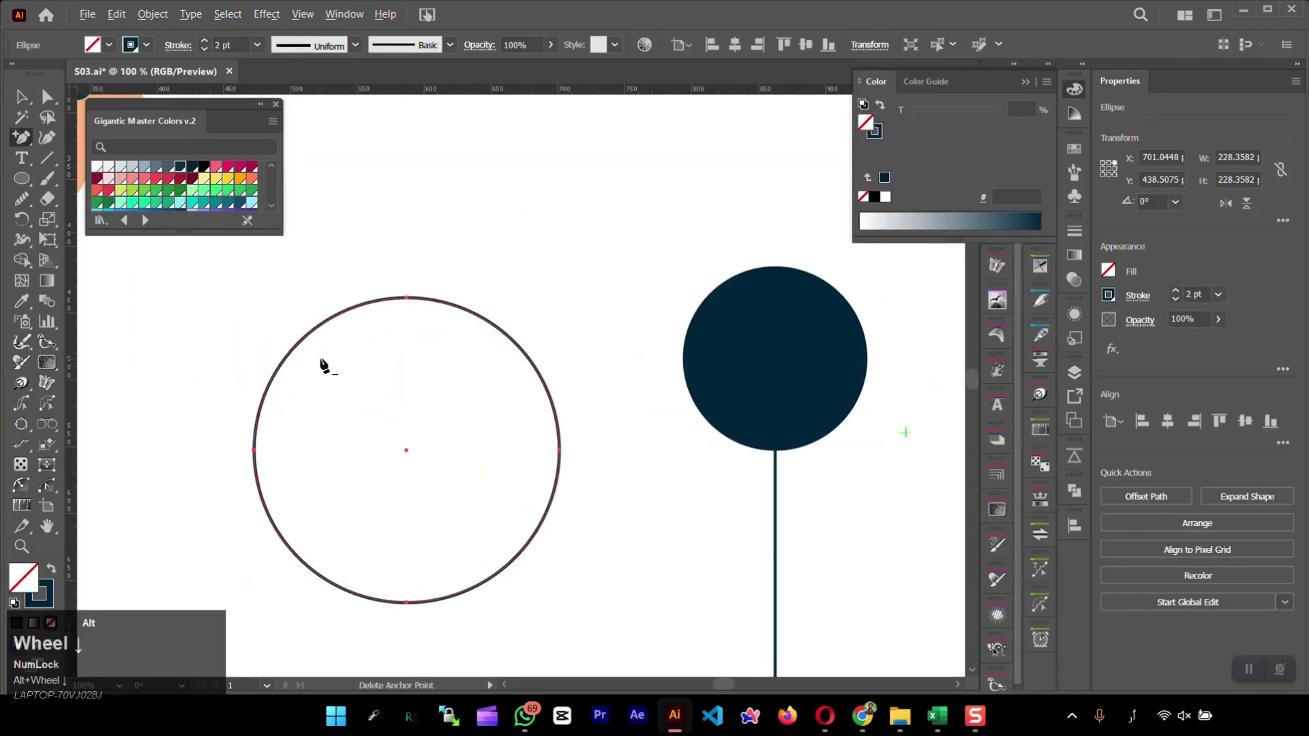
{"action": "left_click", "coordinate": [324, 323]}
{"action": "left_click", "coordinate": [314, 570]}
{"action": "key", "text": "a"}
{"action": "left_click_drag", "start_coordinate": [612, 322], "coordinate": [420, 612]}
{"action": "key", "text": "Delete"}
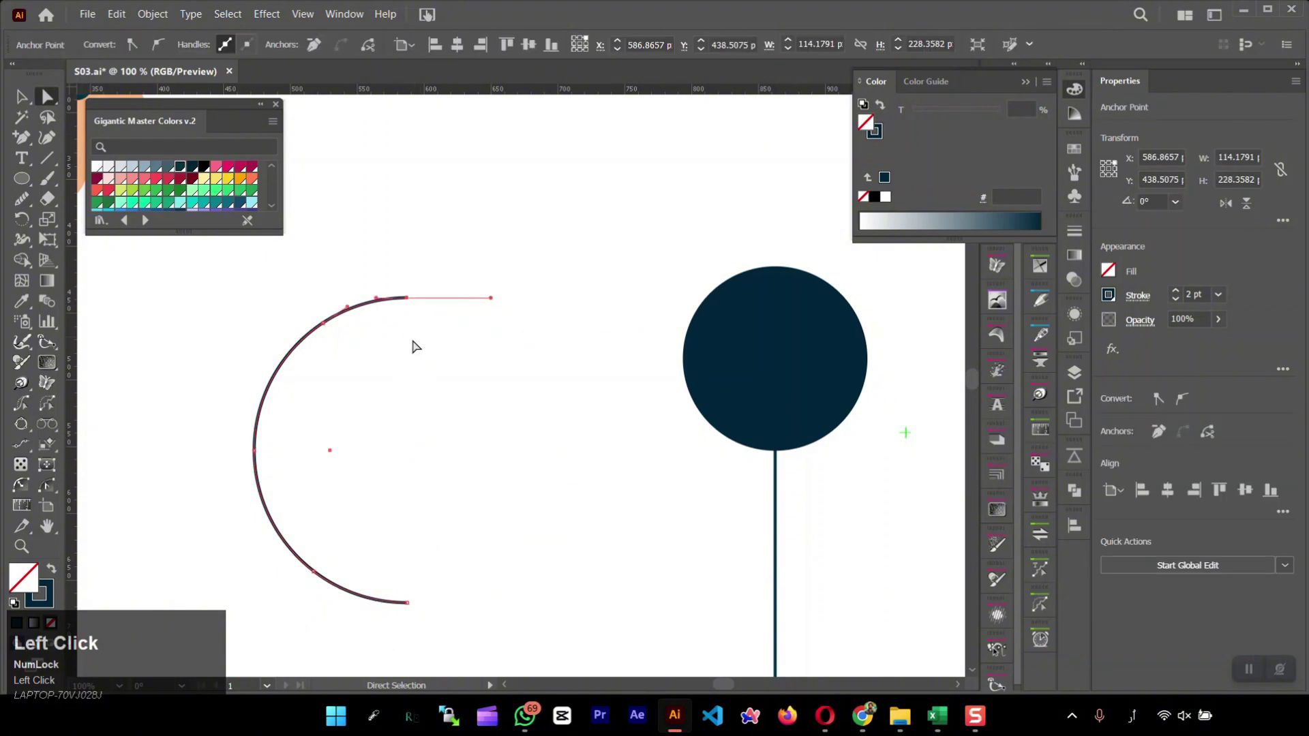
{"action": "key", "text": "Delete"}
- Make two copies of the arc to its right and scale them progressively smaller to form signal waves
{"action": "key", "text": "v"}
{"action": "left_click_drag", "start_coordinate": [256, 426], "coordinate": [298, 426]}
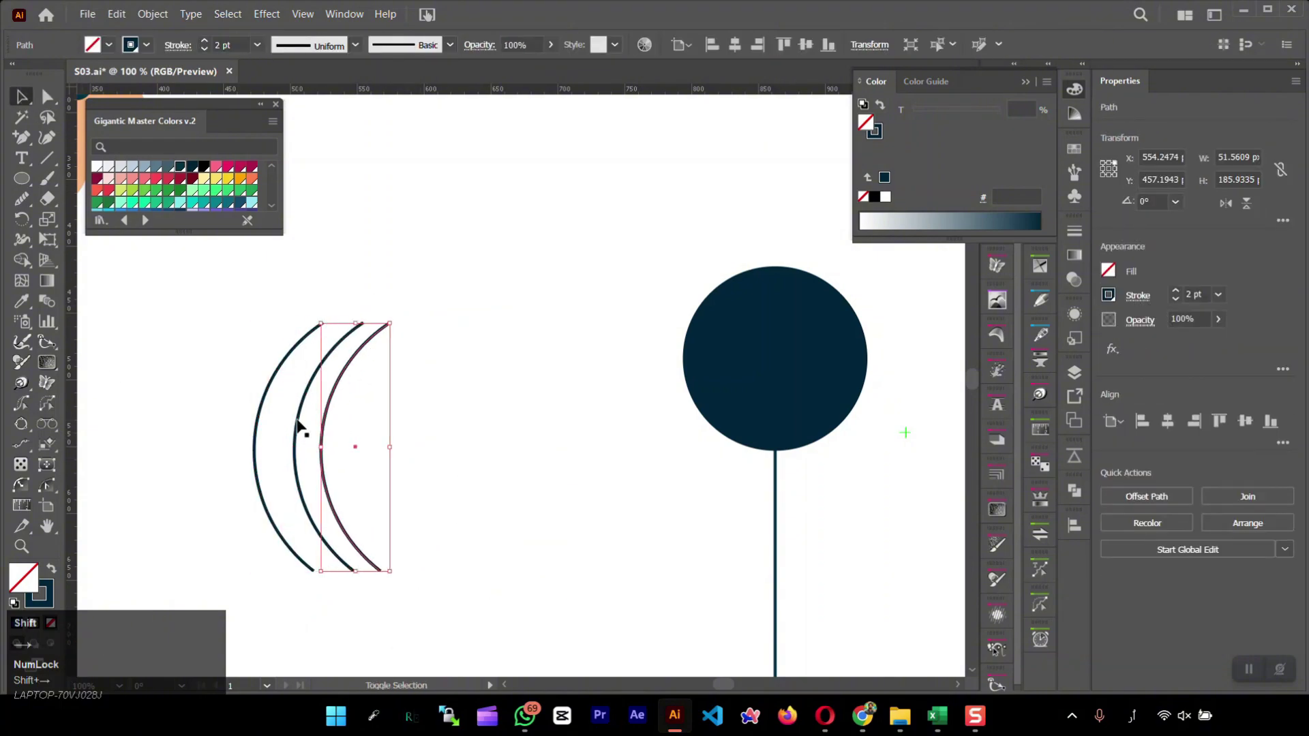
{"action": "left_click", "coordinate": [300, 428]}
{"action": "left_click_drag", "start_coordinate": [389, 323], "coordinate": [357, 345]}
{"action": "left_click", "coordinate": [462, 403]}
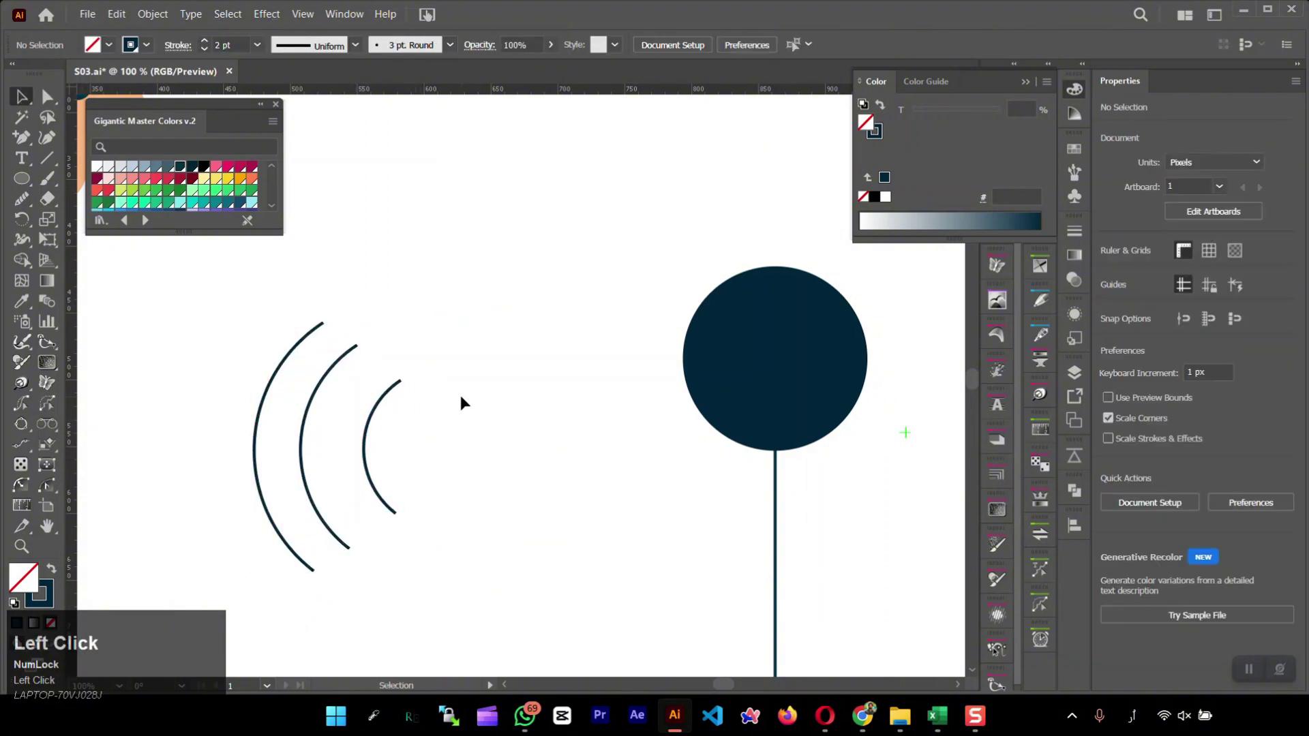
- Distribute the three arcs with equal horizontal spacing and group them
{"action": "left_click_drag", "start_coordinate": [463, 404], "coordinate": [300, 490]}
{"action": "left_click", "coordinate": [1283, 443]}
{"action": "left_click", "coordinate": [1126, 593]}
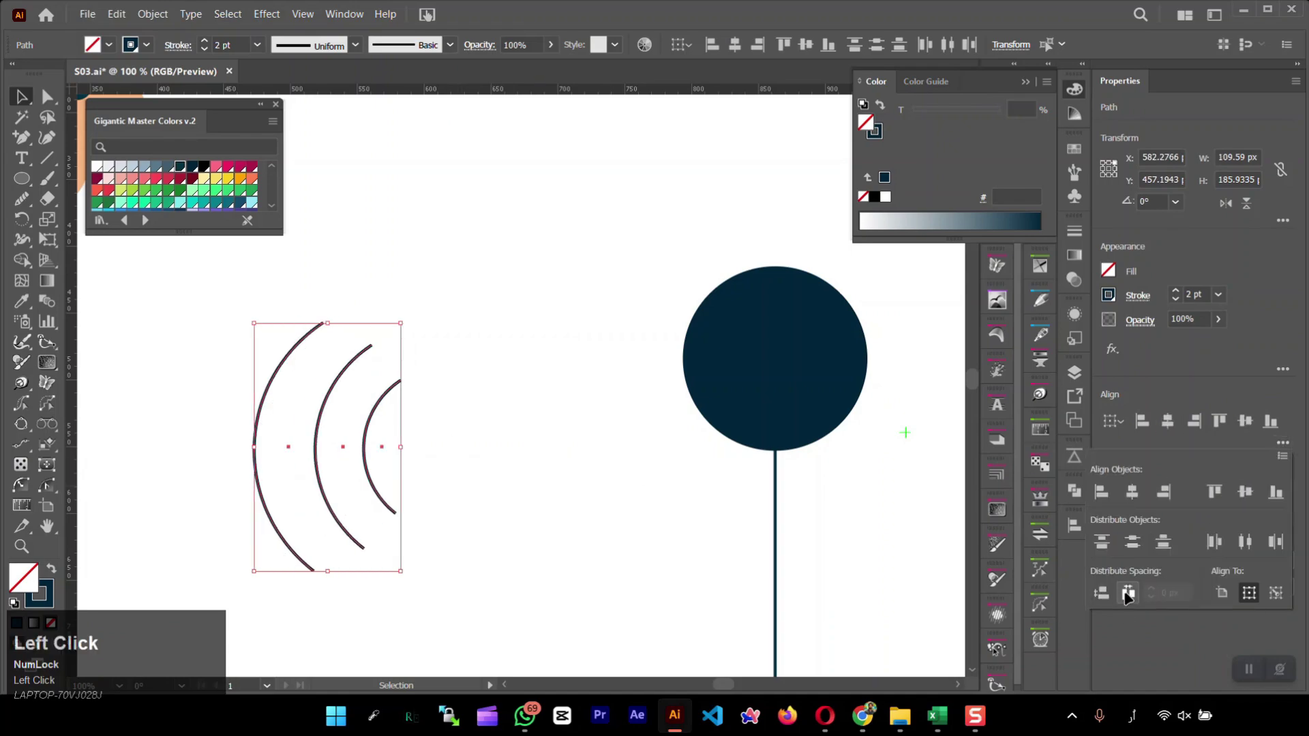
{"action": "key", "text": "ctrl+g"}
- Move the wave group beside the navy circle, copy it to the opposite side and reflect the copy about the vertical axis
{"action": "left_click", "coordinate": [356, 365]}
{"action": "left_click_drag", "start_coordinate": [357, 365], "coordinate": [558, 284]}
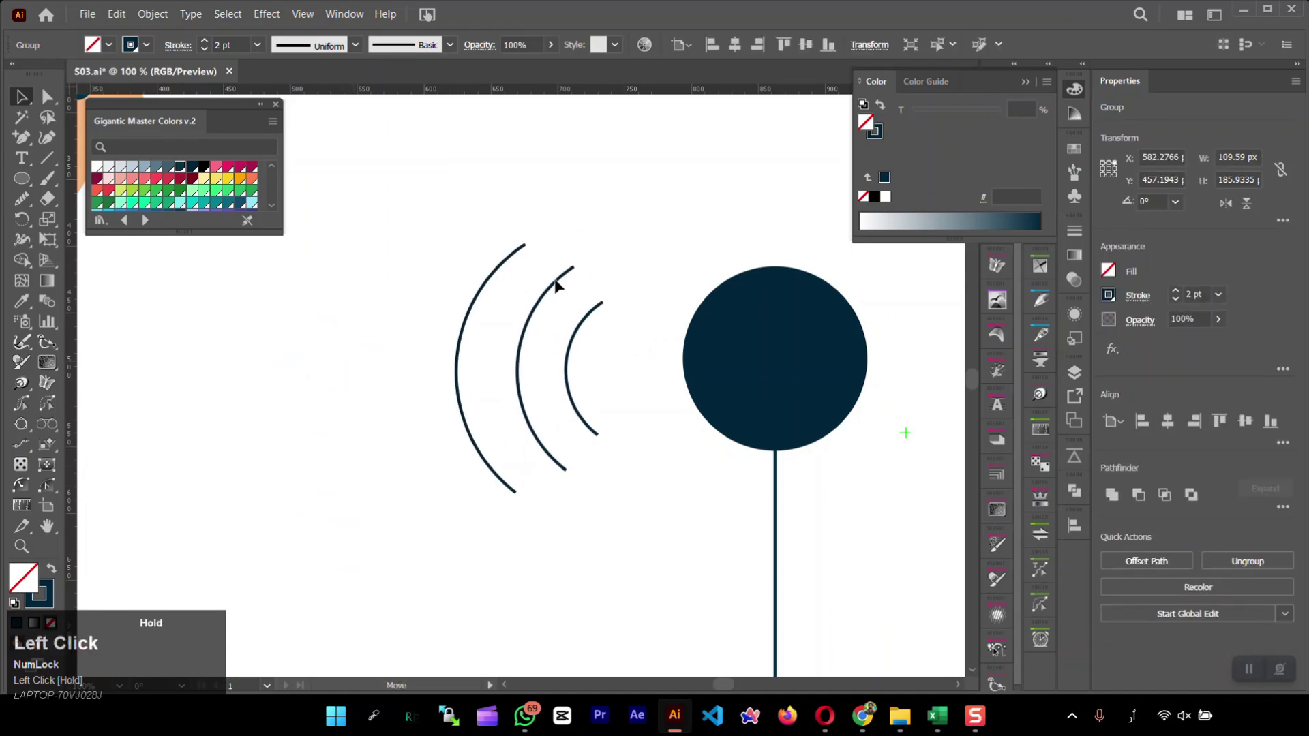
{"action": "key", "text": "ctrl+minus"}
{"action": "key", "text": "ctrl+minus"}
{"action": "key", "text": "shift+Right"}
{"action": "left_click_drag", "start_coordinate": [698, 391], "coordinate": [852, 390]}
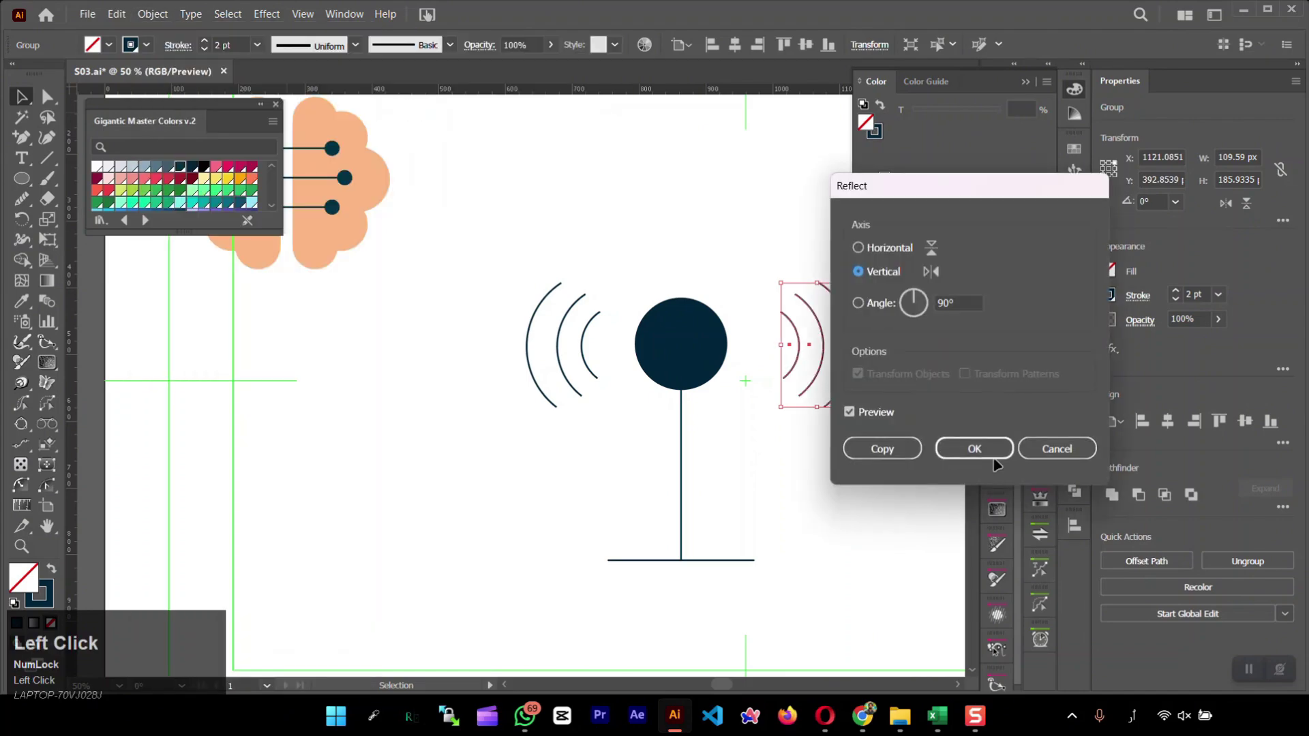
{"action": "left_click", "coordinate": [974, 447]}
- Vertically centre both wave groups on the circle and distribute them horizontally around it with 35 px spacing
{"action": "left_click", "coordinate": [550, 351], "text": "shift"}
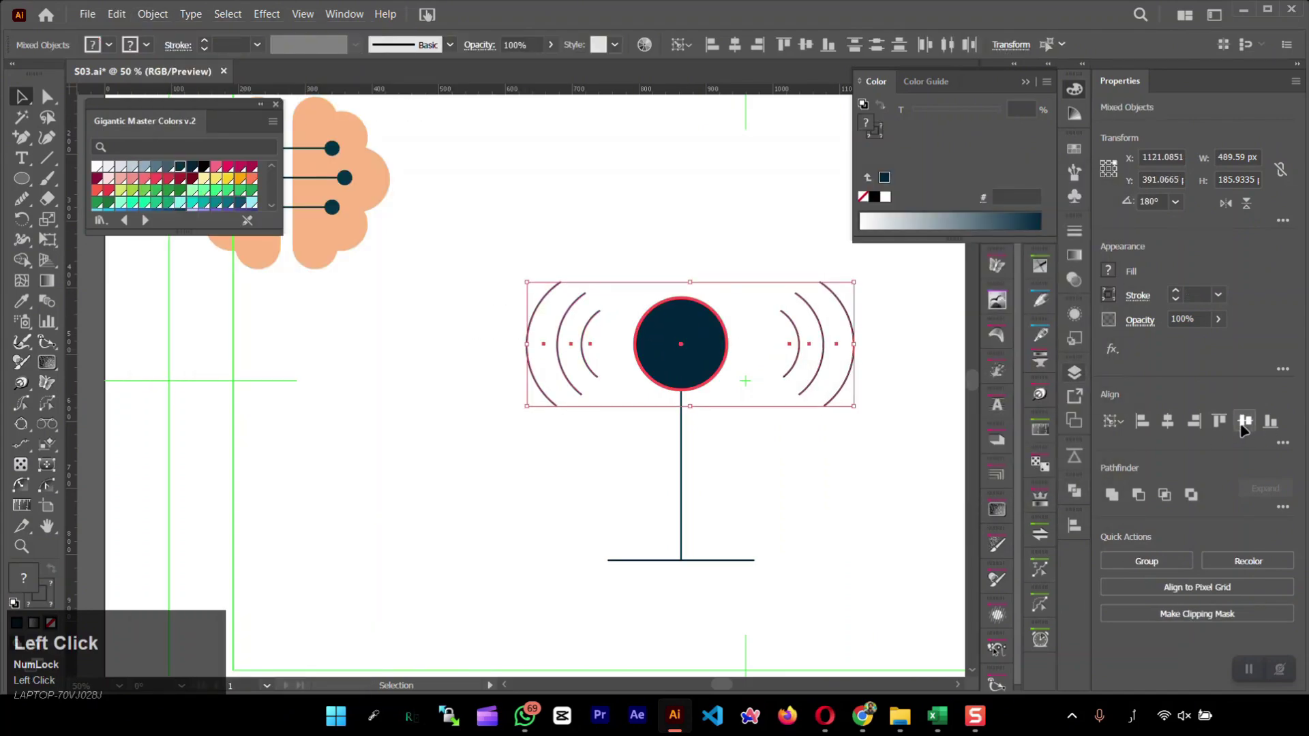
{"action": "left_click", "coordinate": [1281, 443]}
{"action": "left_click", "coordinate": [1128, 593]}
{"action": "left_click", "coordinate": [1167, 593]}
{"action": "type", "text": "15"}
{"action": "left_click", "coordinate": [1128, 593]}
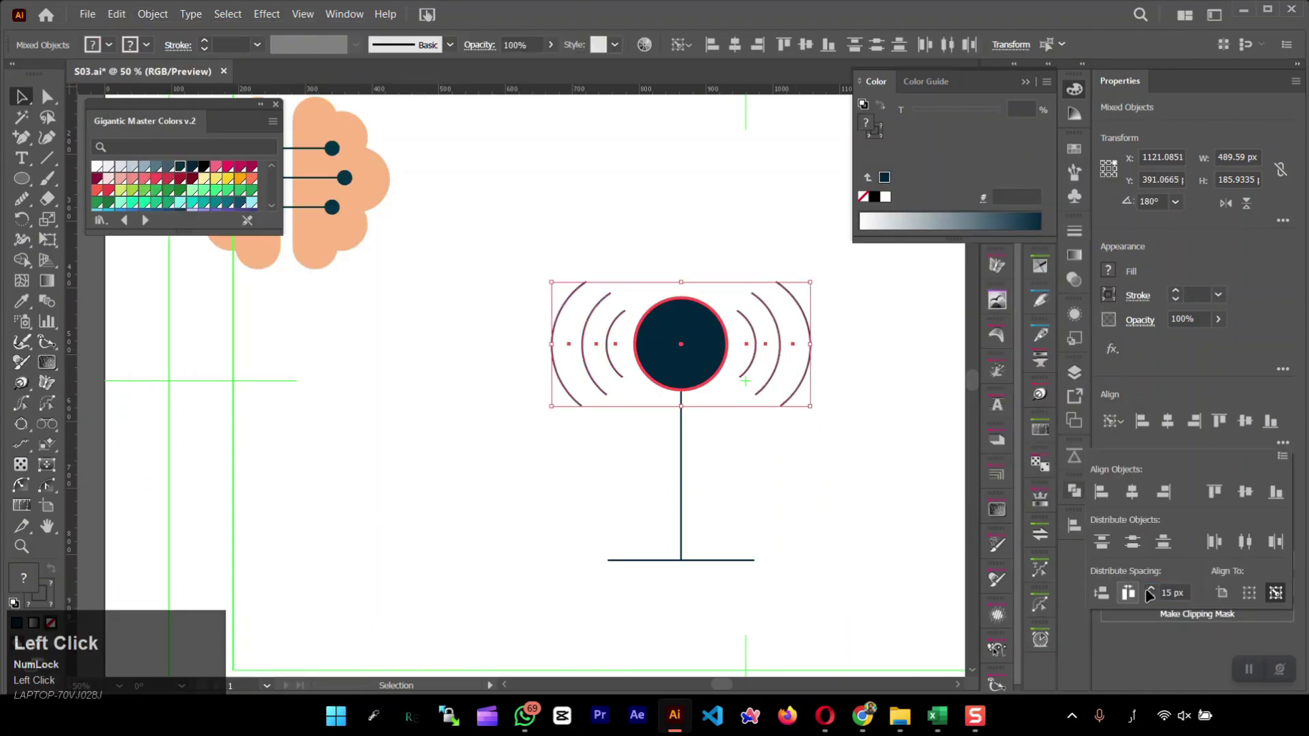
{"action": "left_click_drag", "start_coordinate": [1171, 593], "coordinate": [1162, 594]}
{"action": "type", "text": "35"}
{"action": "left_click", "coordinate": [1128, 593]}
- Try to vertically centre the waves, circle and stem on one another
{"action": "left_click", "coordinate": [856, 514]}
{"action": "left_click_drag", "start_coordinate": [856, 586], "coordinate": [545, 287]}
{"action": "left_click", "coordinate": [681, 477], "text": "shift"}
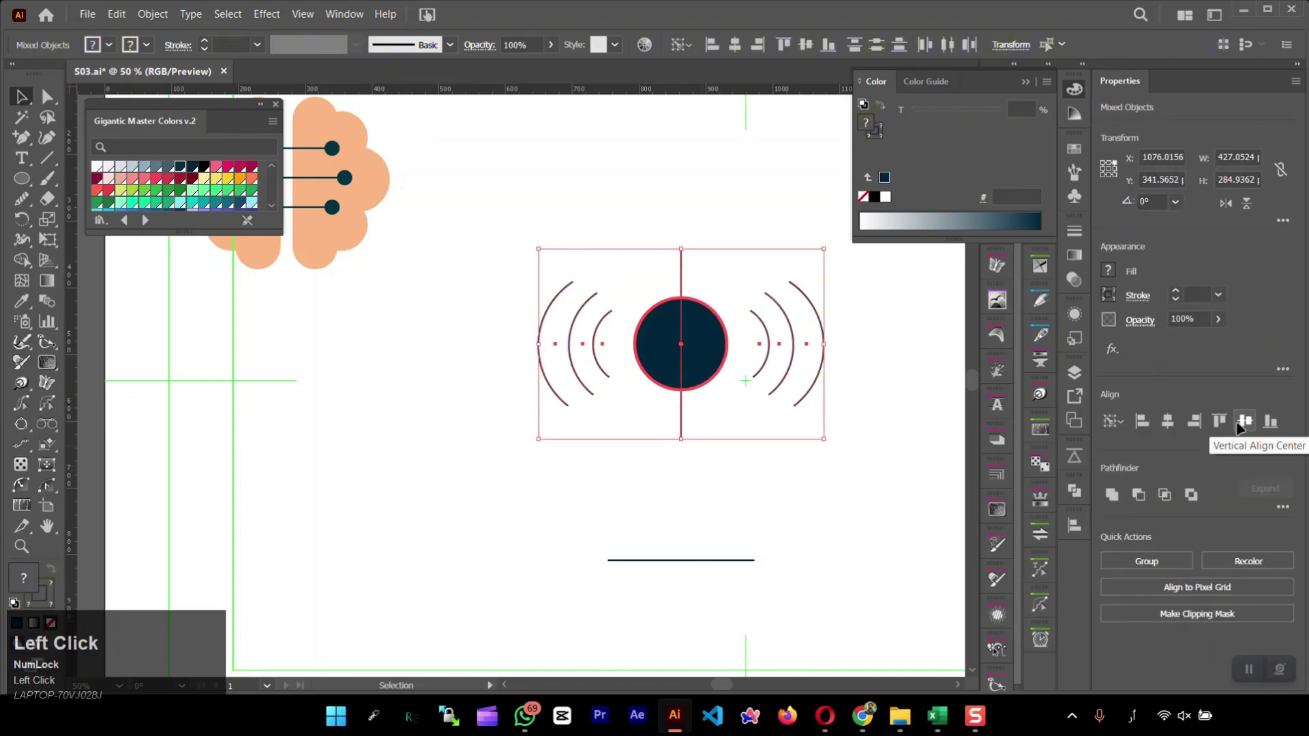
{"action": "left_click", "coordinate": [768, 354], "text": "shift"}
{"action": "left_click", "coordinate": [830, 450]}
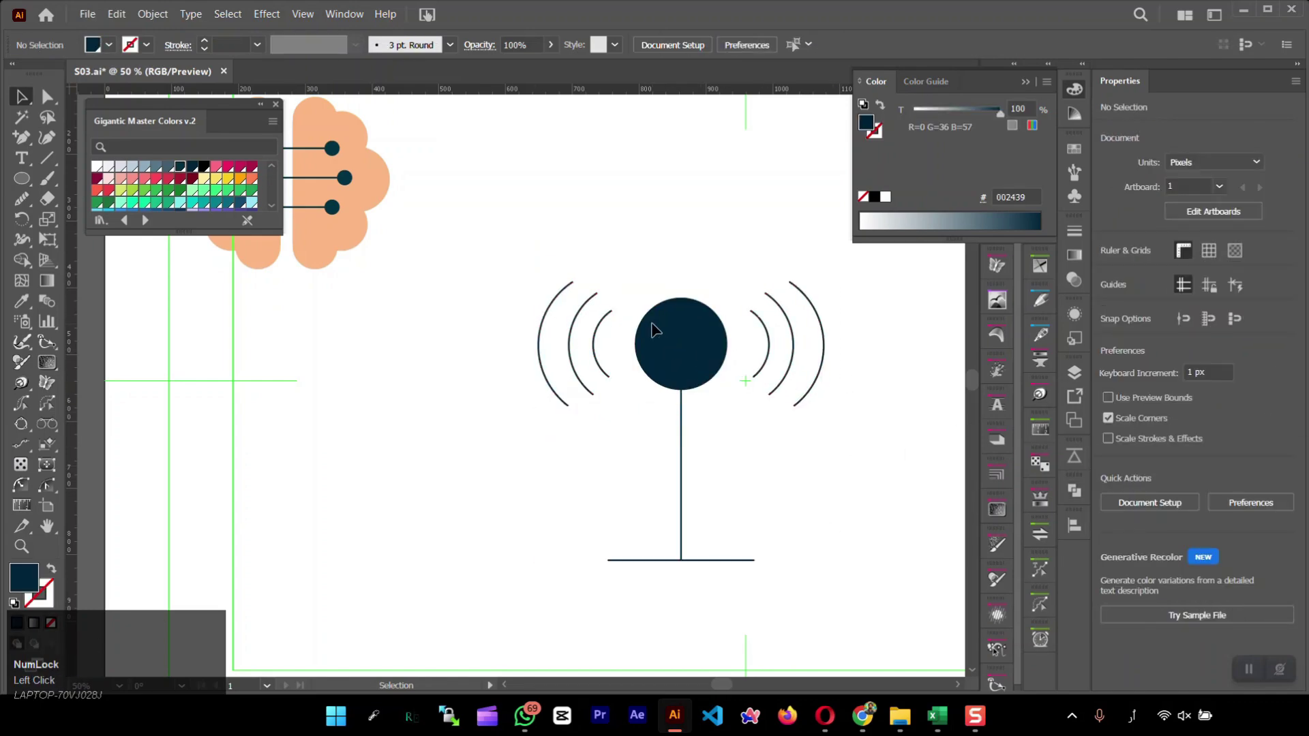
- Give the antenna circle a 1 pt navy outline and an orange fill
{"action": "left_click", "coordinate": [654, 341]}
{"action": "left_click", "coordinate": [51, 623]}
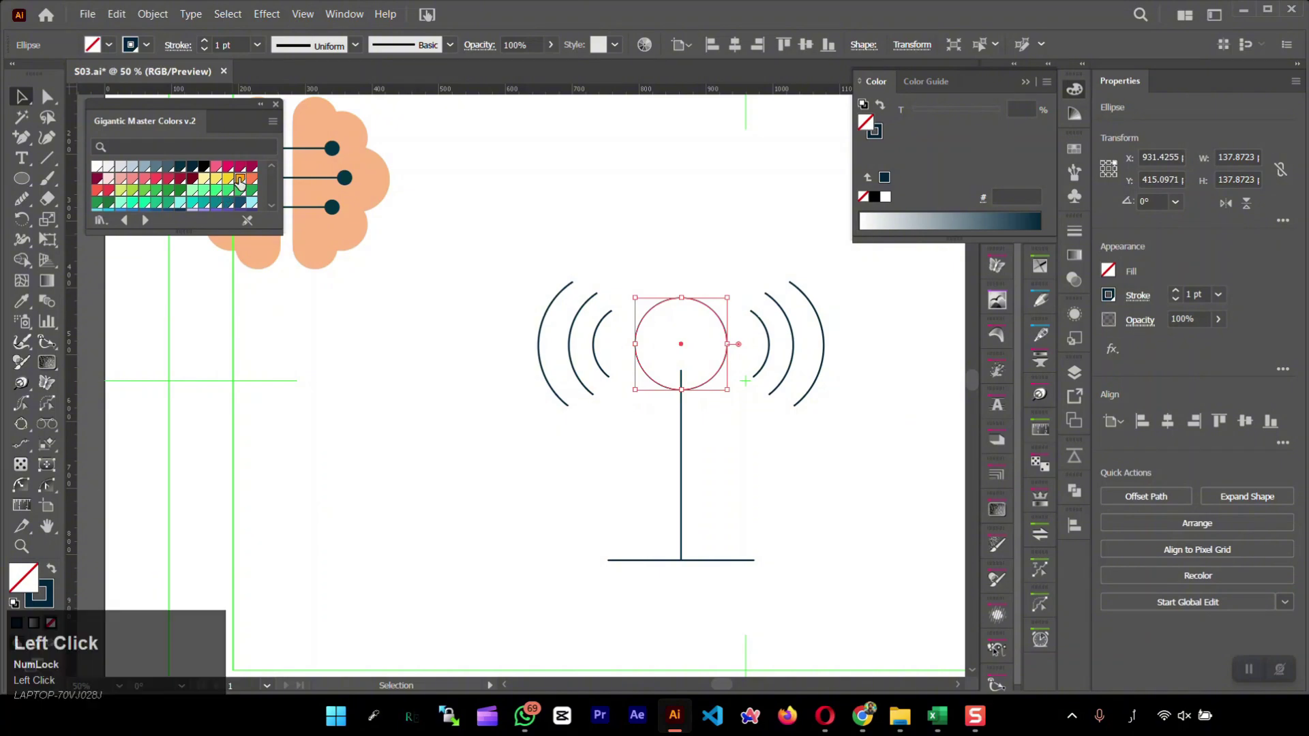
{"action": "left_click", "coordinate": [240, 178]}
{"action": "left_click", "coordinate": [509, 505]}
- Group the antenna artwork and scale it down to about 129 px wide
{"action": "key", "text": "ctrl+0"}
{"action": "left_click", "coordinate": [477, 443]}
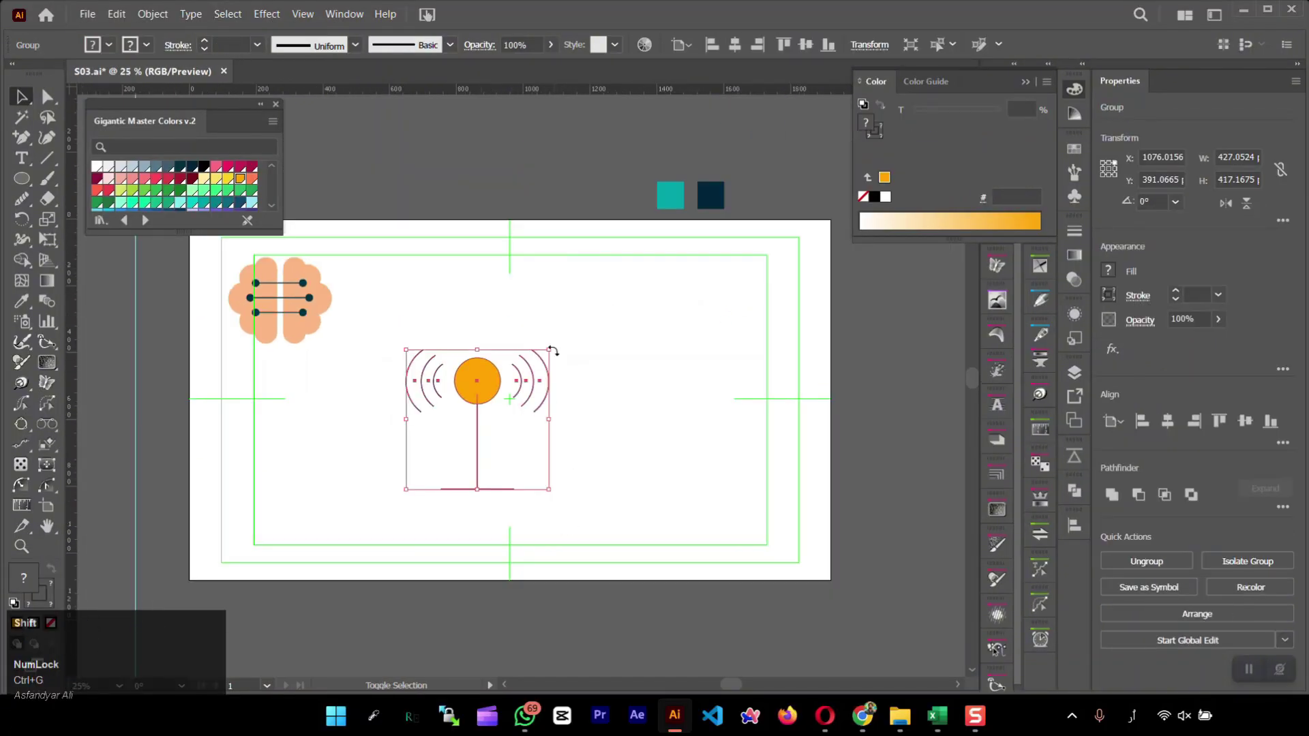
{"action": "left_click_drag", "start_coordinate": [549, 345], "coordinate": [443, 446]}
{"action": "left_click", "coordinate": [468, 511]}
- Set the stroke of the signal arcs on both sides of the antenna to 1 pt within the group
{"action": "scroll", "coordinate": [424, 471], "scroll_direction": "up", "scroll_amount": 3}
{"action": "scroll", "coordinate": [424, 471], "scroll_direction": "up", "scroll_amount": 4}
{"action": "left_click", "coordinate": [622, 367]}
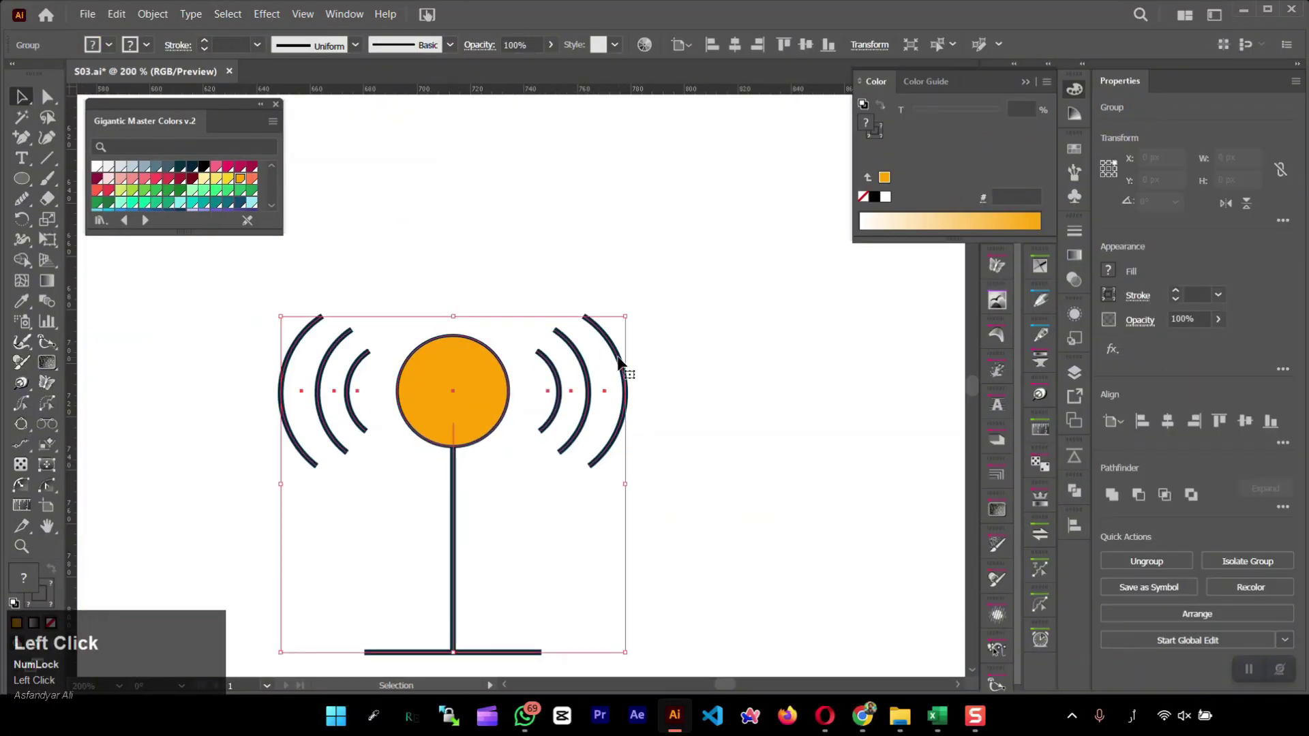
{"action": "double_click", "coordinate": [613, 351]}
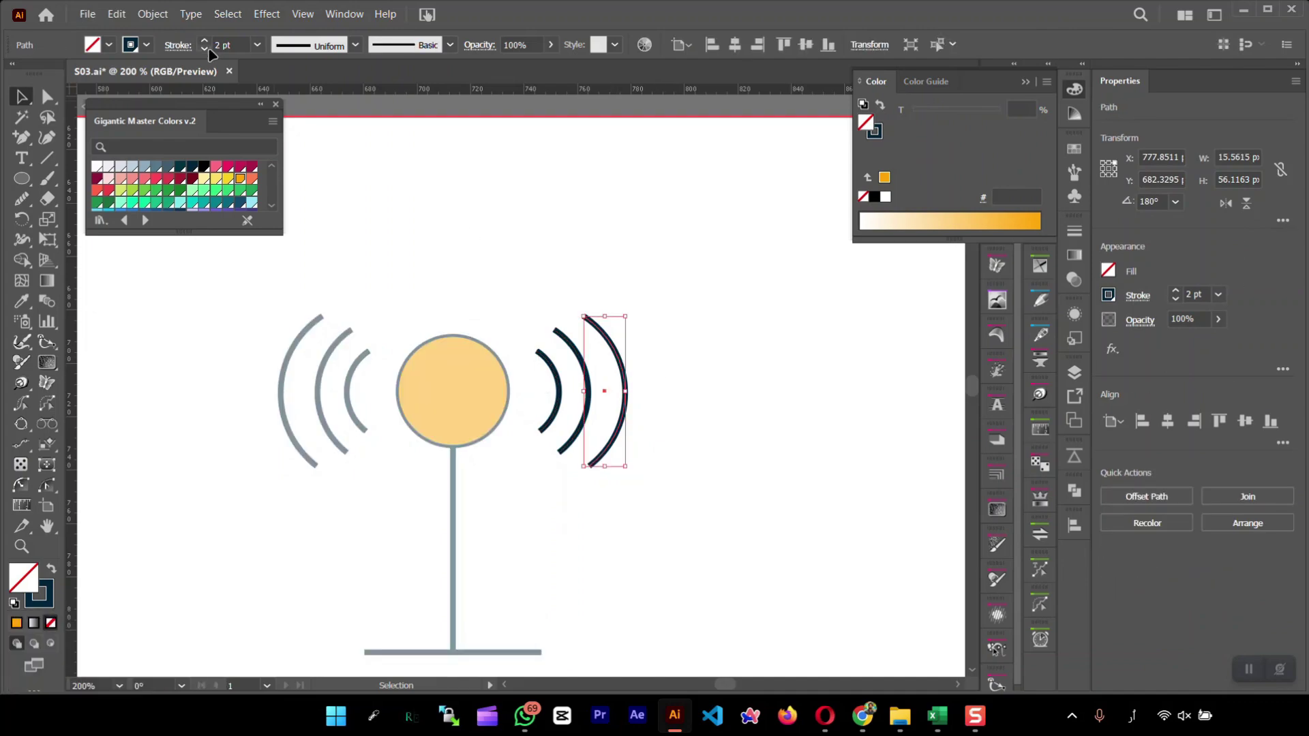
{"action": "left_click_drag", "start_coordinate": [576, 416], "coordinate": [349, 189]}
{"action": "double_click", "coordinate": [349, 190]}
{"action": "left_click", "coordinate": [289, 364]}
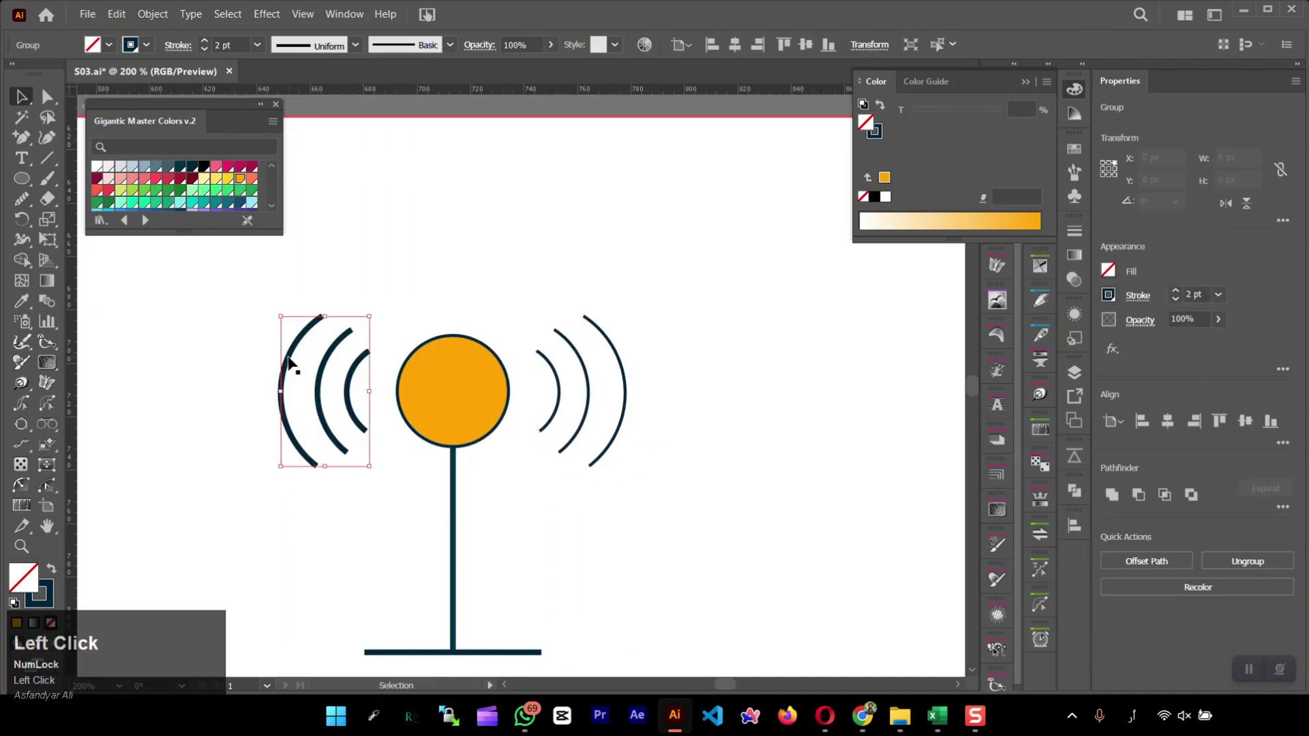
{"action": "double_click", "coordinate": [289, 365]}
{"action": "left_click", "coordinate": [425, 293]}
- Scale the brain icon down to roughly the antenna's size and stack the antenna beneath it near the artboard's upper-left corner
{"action": "key", "text": "f"}
{"action": "scroll", "coordinate": [745, 417], "scroll_direction": "down", "scroll_amount": 4, "text": "alt"}
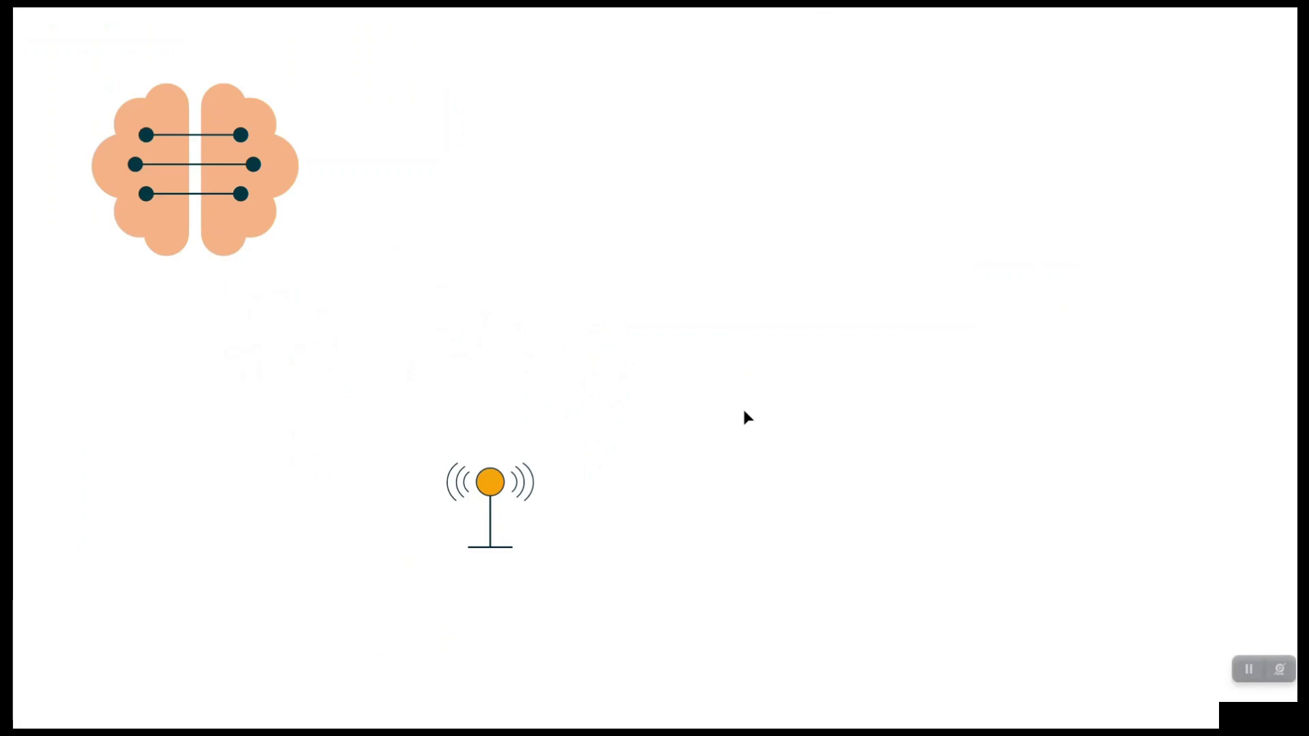
{"action": "key", "text": "f"}
{"action": "scroll", "coordinate": [717, 429], "scroll_direction": "up", "scroll_amount": 5, "text": "alt"}
{"action": "scroll", "coordinate": [728, 402], "scroll_direction": "down", "scroll_amount": 3, "text": "alt"}
{"action": "scroll", "coordinate": [739, 383], "scroll_direction": "down", "scroll_amount": 3, "text": "alt"}
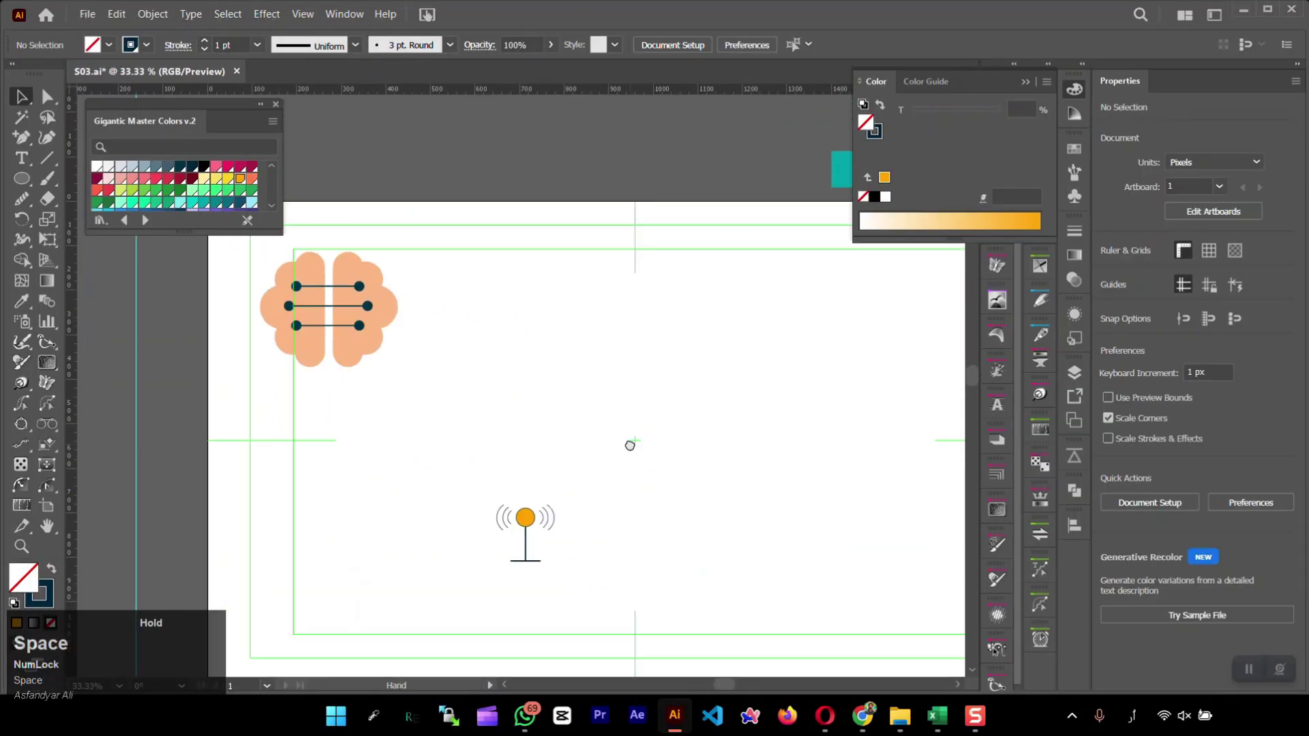
{"action": "left_click", "coordinate": [385, 428]}
{"action": "left_click_drag", "start_coordinate": [385, 428], "coordinate": [239, 424]}
{"action": "left_click", "coordinate": [345, 238]}
{"action": "left_click_drag", "start_coordinate": [351, 222], "coordinate": [302, 259]}
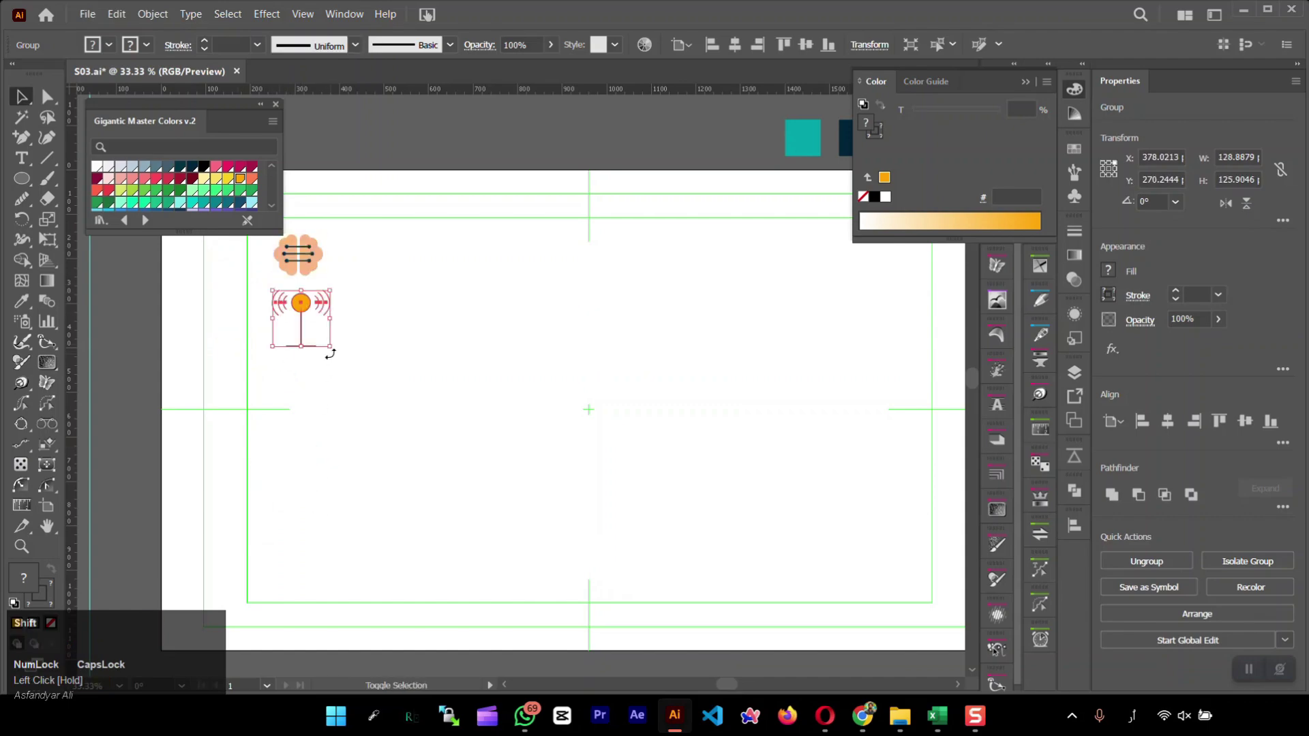
{"action": "left_click", "coordinate": [640, 444]}
- Switch to the Excel story table, check the smart sensor list in cell E4 for the next icon, and return to Illustrator
{"action": "left_click", "coordinate": [937, 715]}
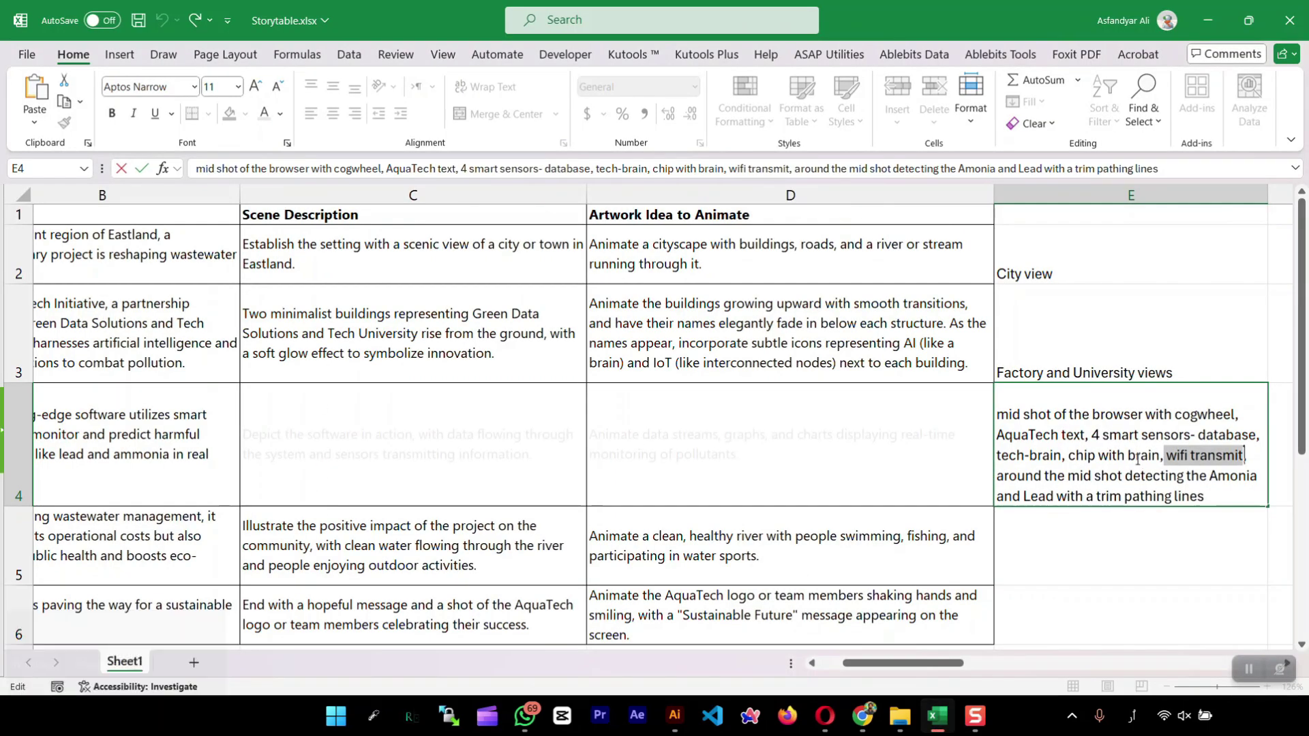
{"action": "left_click", "coordinate": [1058, 455]}
{"action": "left_click_drag", "start_coordinate": [1068, 455], "coordinate": [1181, 435]}
{"action": "left_click", "coordinate": [785, 435]}
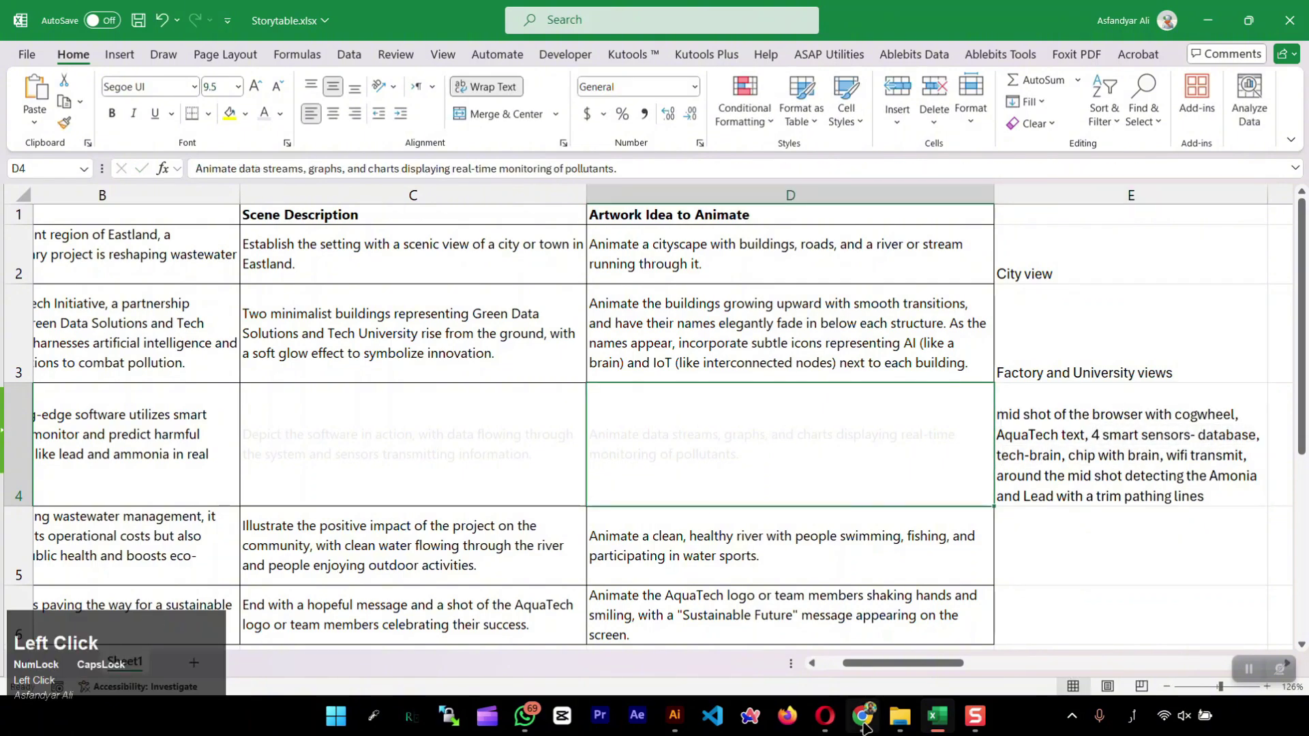
{"action": "left_click", "coordinate": [675, 715]}
- Draw a flat ellipse about 329 px wide above the artboard's centre and fill it with light grey DAE1EA
{"action": "left_click_drag", "start_coordinate": [21, 178], "coordinate": [123, 216]}
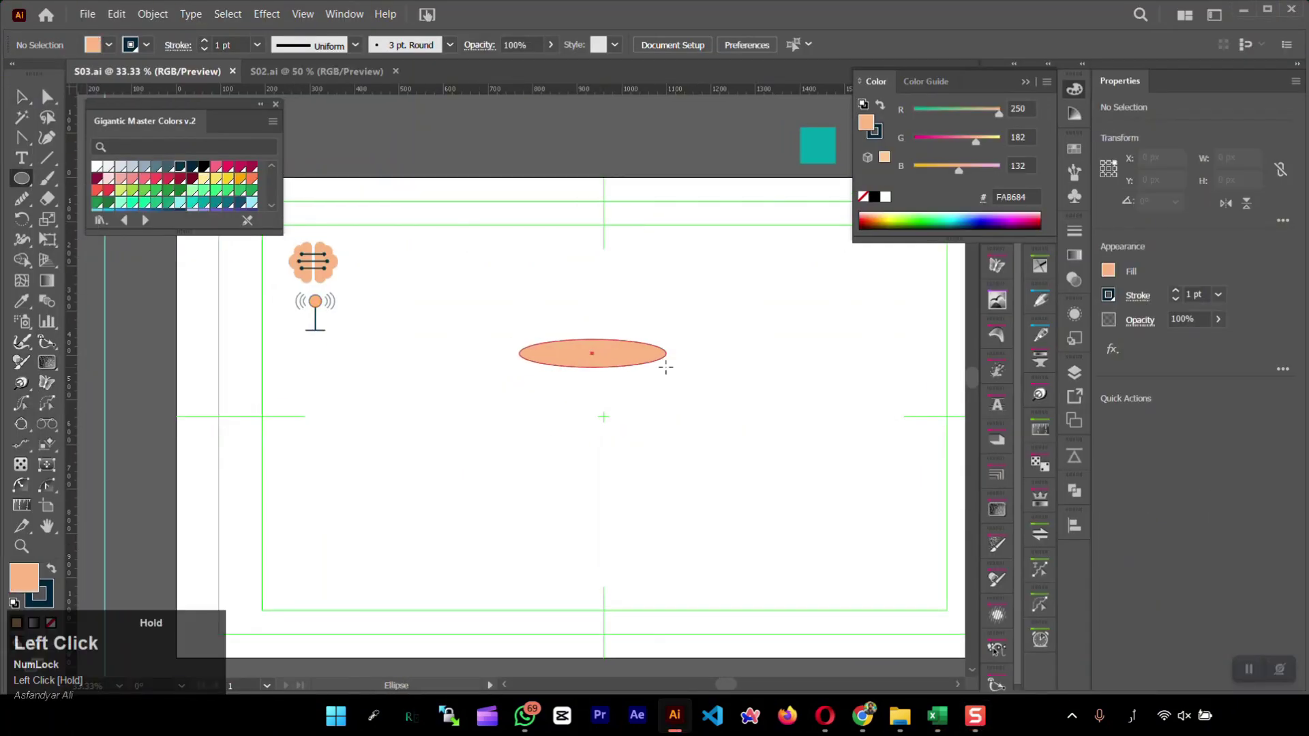
{"action": "left_click", "coordinate": [121, 167]}
{"action": "key", "text": "ctrl+shift+a"}
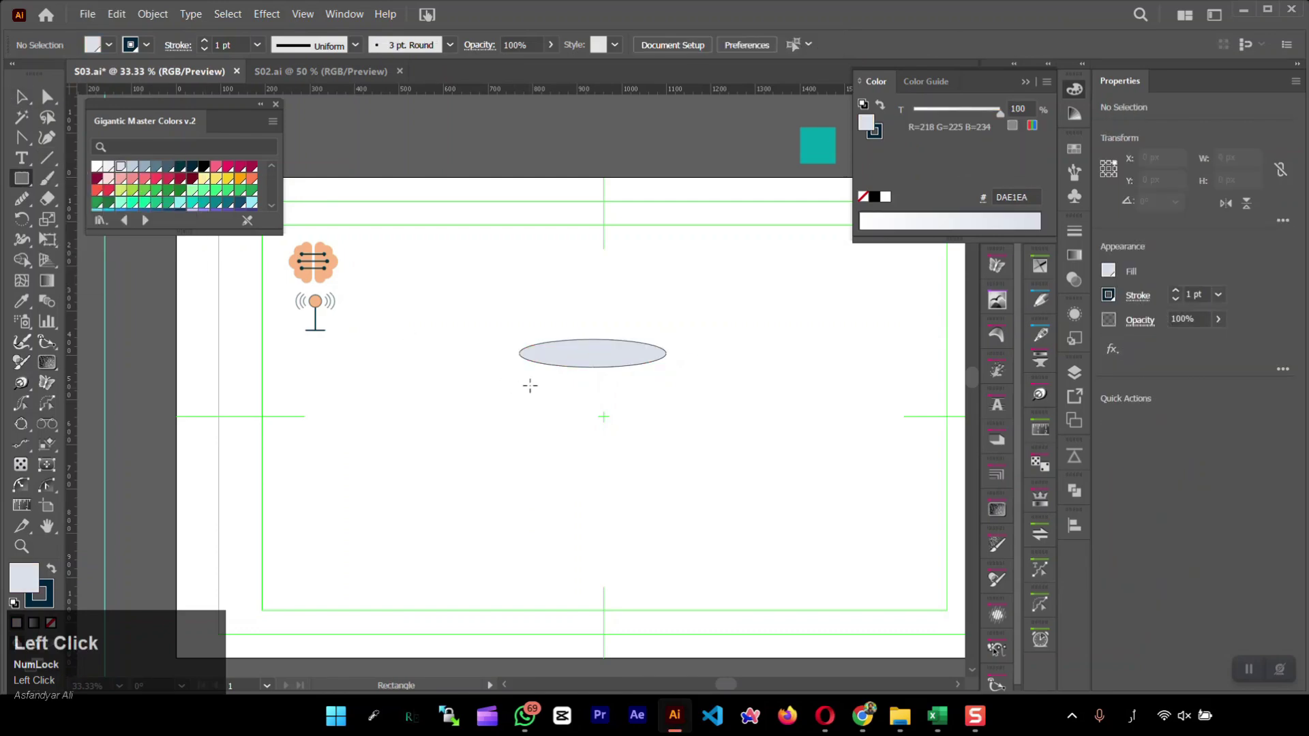
- Draw a dark teal 003343 rectangle about 156 px tall, fit it to the ellipse's width and send it behind the ellipse
{"action": "left_click_drag", "start_coordinate": [517, 368], "coordinate": [669, 438]}
{"action": "left_click", "coordinate": [180, 166]}
{"action": "key", "text": "v"}
{"action": "key", "text": "ctrl+equal"}
{"action": "key", "text": "ctrl+equal"}
{"action": "key", "text": "ctrl+equal"}
{"action": "key", "text": "ctrl+equal"}
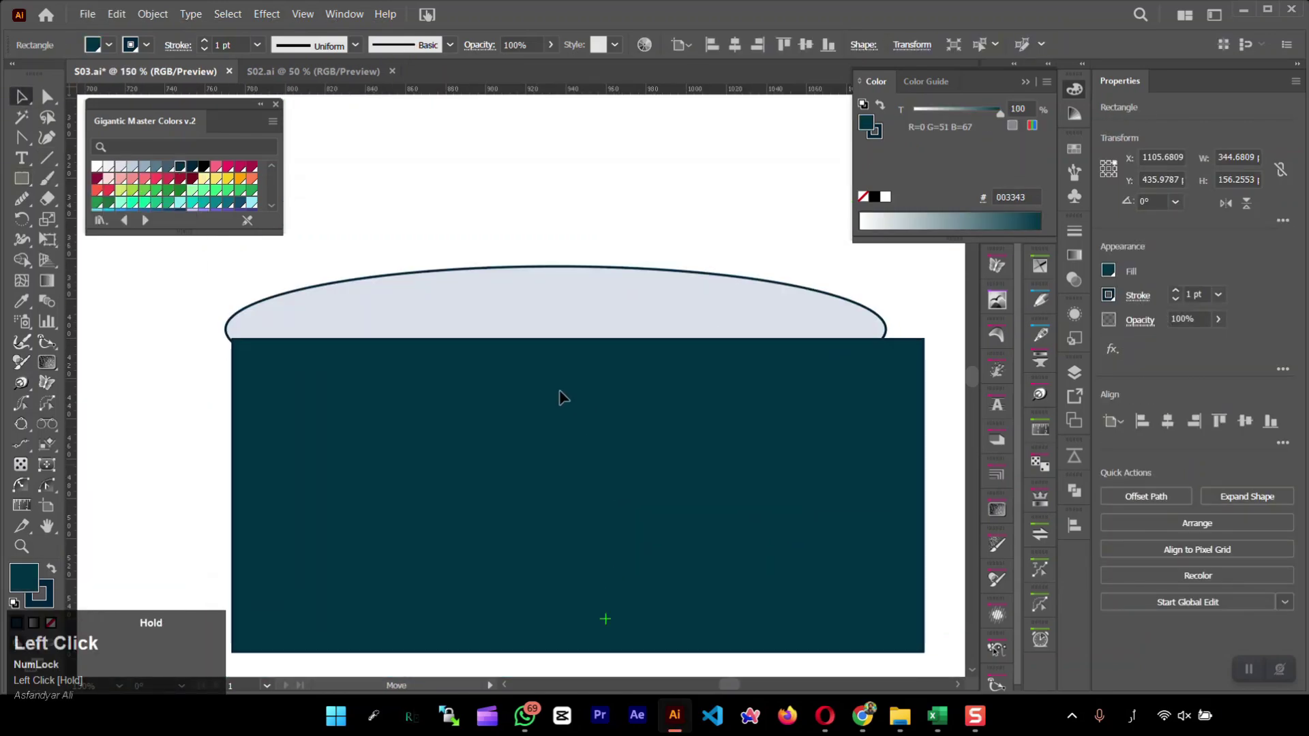
{"action": "left_click_drag", "start_coordinate": [558, 397], "coordinate": [553, 387]}
{"action": "left_click_drag", "start_coordinate": [918, 484], "coordinate": [884, 480]}
{"action": "key", "text": "ctrl+shift+bracketleft"}
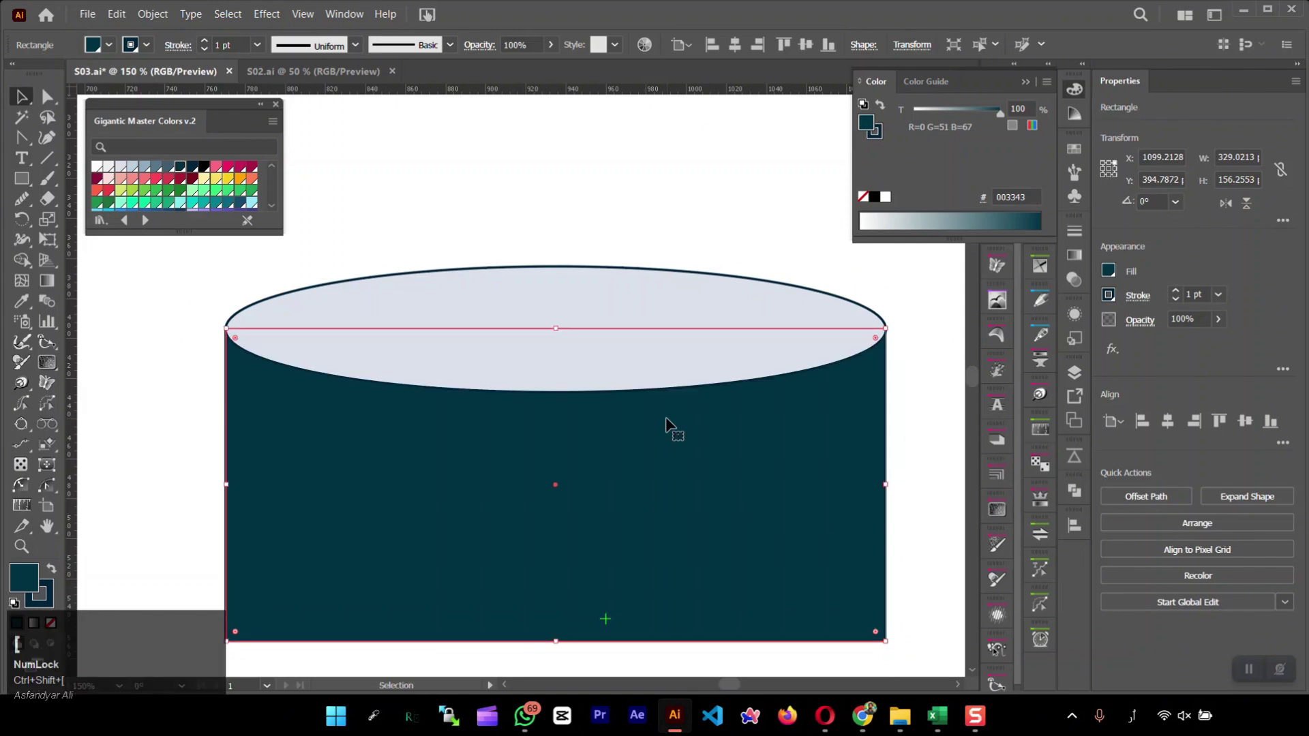
{"action": "key", "text": "ctrl+shift+a"}
- Bow the rectangle's lower edge downward to match the ellipse and shorten the cylinder body to about 100 px tall
{"action": "scroll", "coordinate": [543, 488], "scroll_direction": "down", "scroll_amount": 1}
{"action": "scroll", "coordinate": [556, 456], "scroll_direction": "down", "scroll_amount": 2}
{"action": "left_click", "coordinate": [564, 535]}
{"action": "key", "text": "shift+c"}
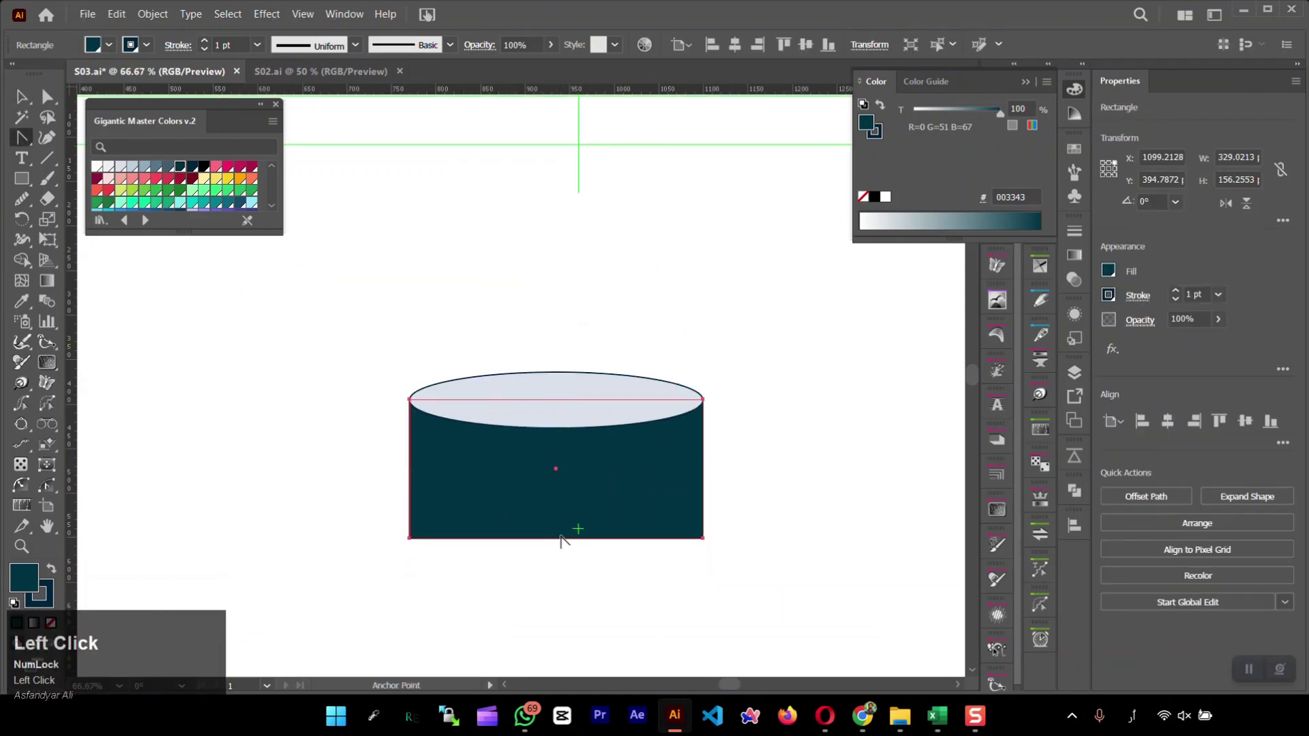
{"action": "left_click_drag", "start_coordinate": [564, 539], "coordinate": [563, 575]}
{"action": "key", "text": "v"}
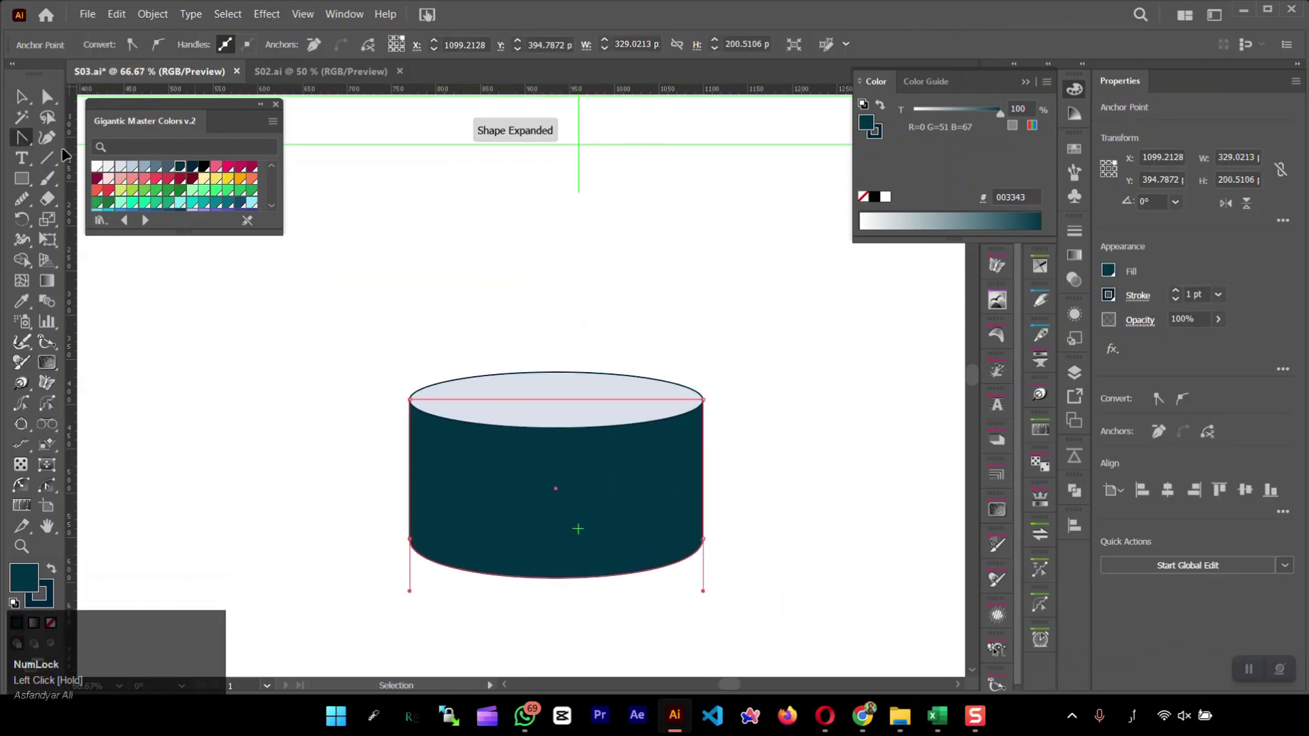
{"action": "left_click_drag", "start_coordinate": [556, 400], "coordinate": [569, 430]}
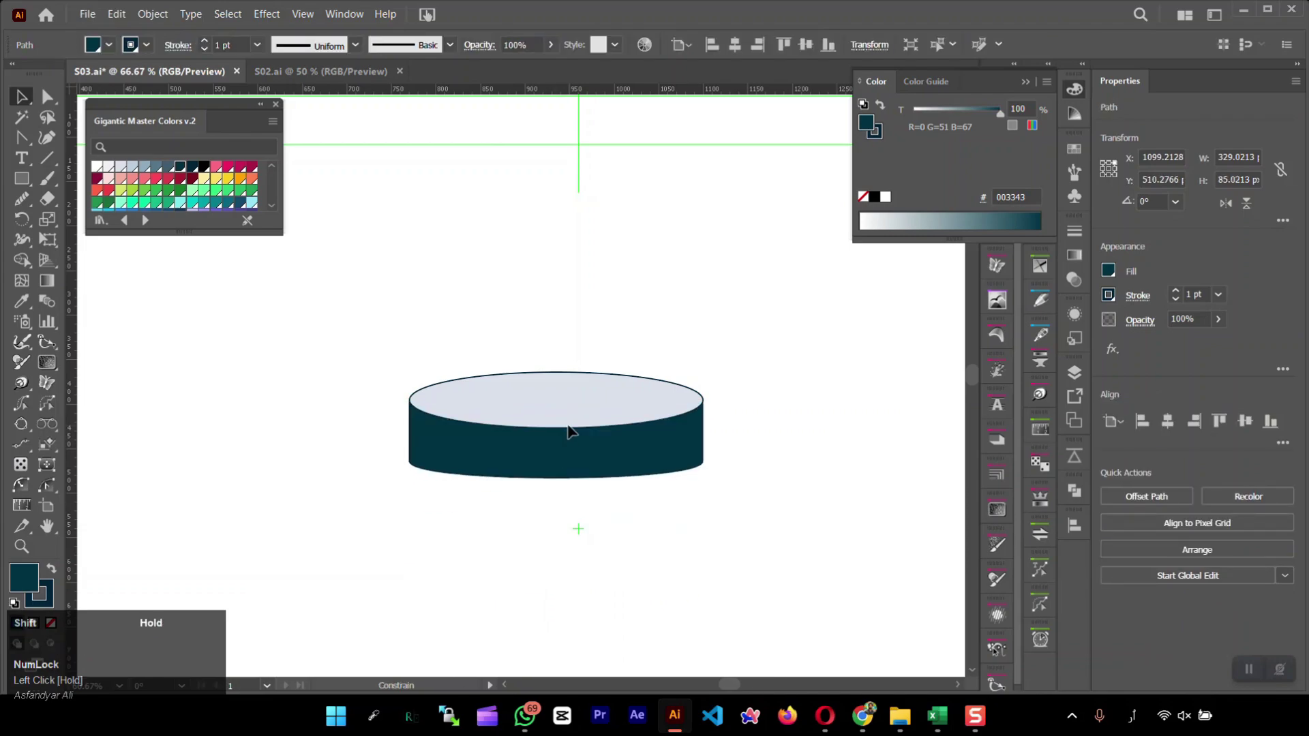
{"action": "key", "text": "v"}
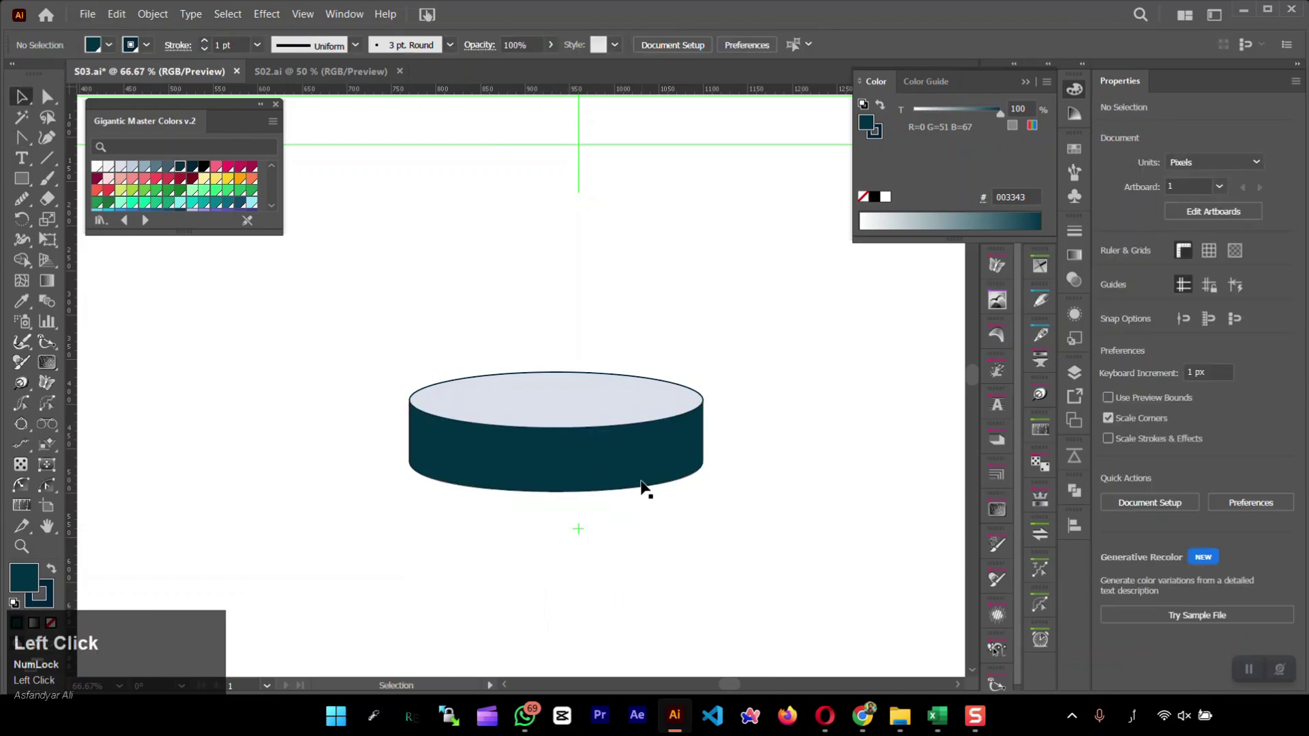
- Duplicate the cylinder body straight below, fill the copy with pink FF6B81 and send it to the back
{"action": "left_click", "coordinate": [645, 488]}
{"action": "key", "text": "shift+Down"}
{"action": "key", "text": "shift+Down"}
{"action": "key", "text": "shift+Down"}
{"action": "key", "text": "shift+Down"}
{"action": "key", "text": "alt+shift+Down"}
{"action": "left_click", "coordinate": [216, 166]}
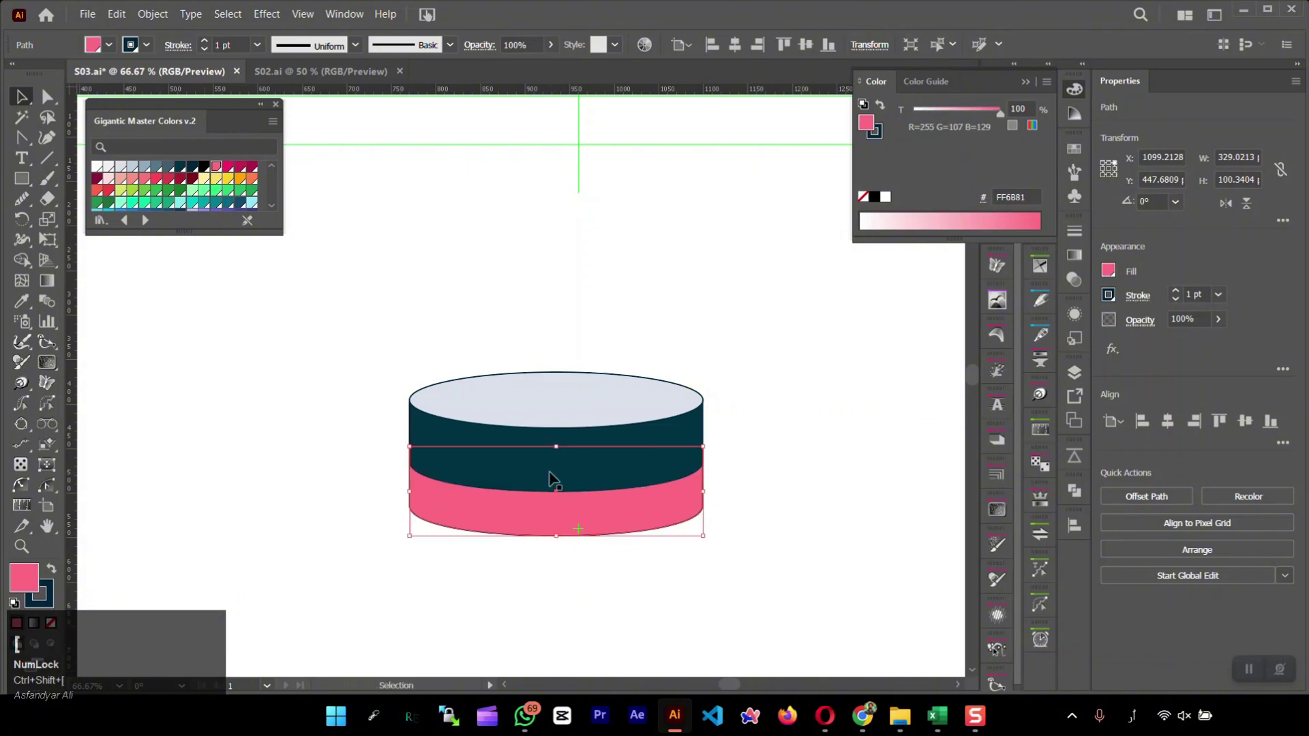
- Nudge the pink copy 20 px down, copy the dark teal cylinder body and delete the pink copy
{"action": "key", "text": "shift+Down"}
{"action": "key", "text": "shift+Down"}
{"action": "left_click", "coordinate": [554, 479]}
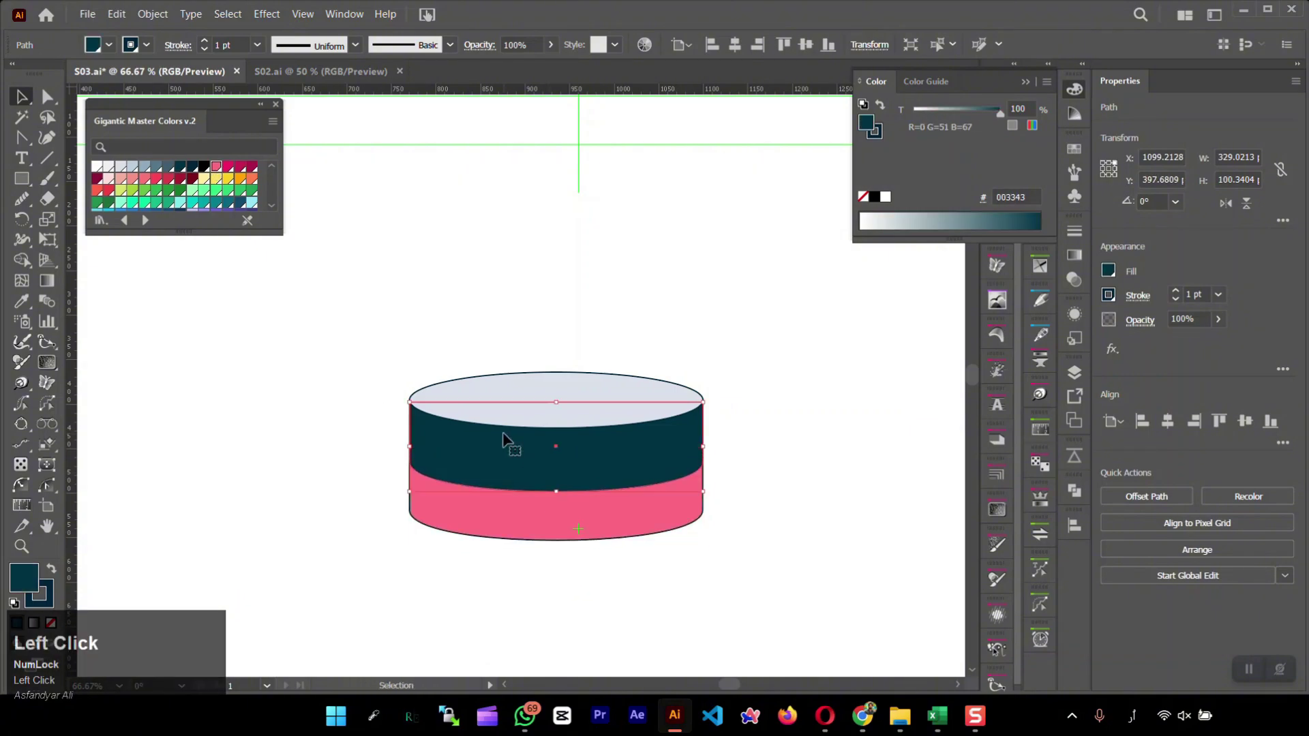
{"action": "key", "text": "ctrl+c"}
{"action": "left_click", "coordinate": [514, 535]}
{"action": "key", "text": "Delete"}
- Paste the body copy in place, fill it with pink FF6B81 and set it 70 px lower, behind the dark teal body
{"action": "key", "text": "ctrl+f"}
{"action": "left_click", "coordinate": [216, 166]}
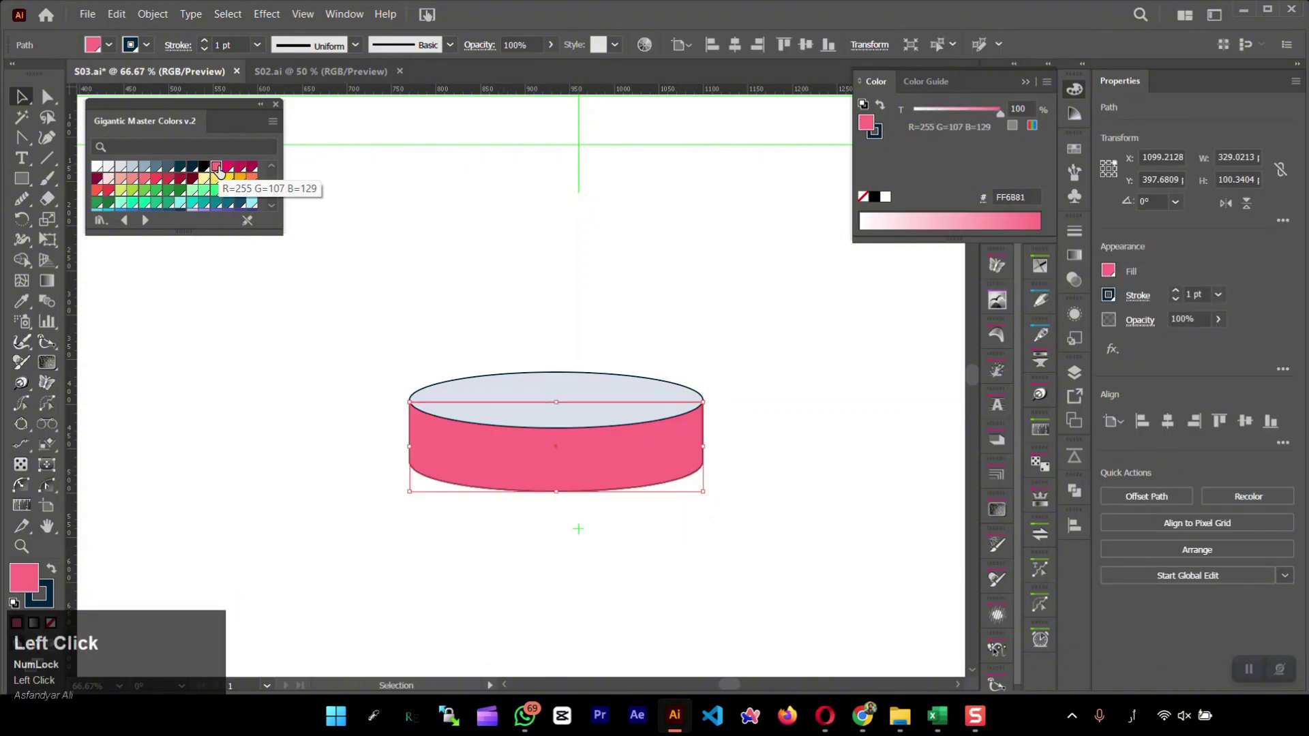
{"action": "key", "text": "shift+Down"}
{"action": "key", "text": "shift+Down"}
{"action": "key", "text": "shift+Down"}
{"action": "key", "text": "shift+Down"}
{"action": "key", "text": "shift+Down"}
{"action": "key", "text": "shift+Down"}
{"action": "key", "text": "shift+Down"}
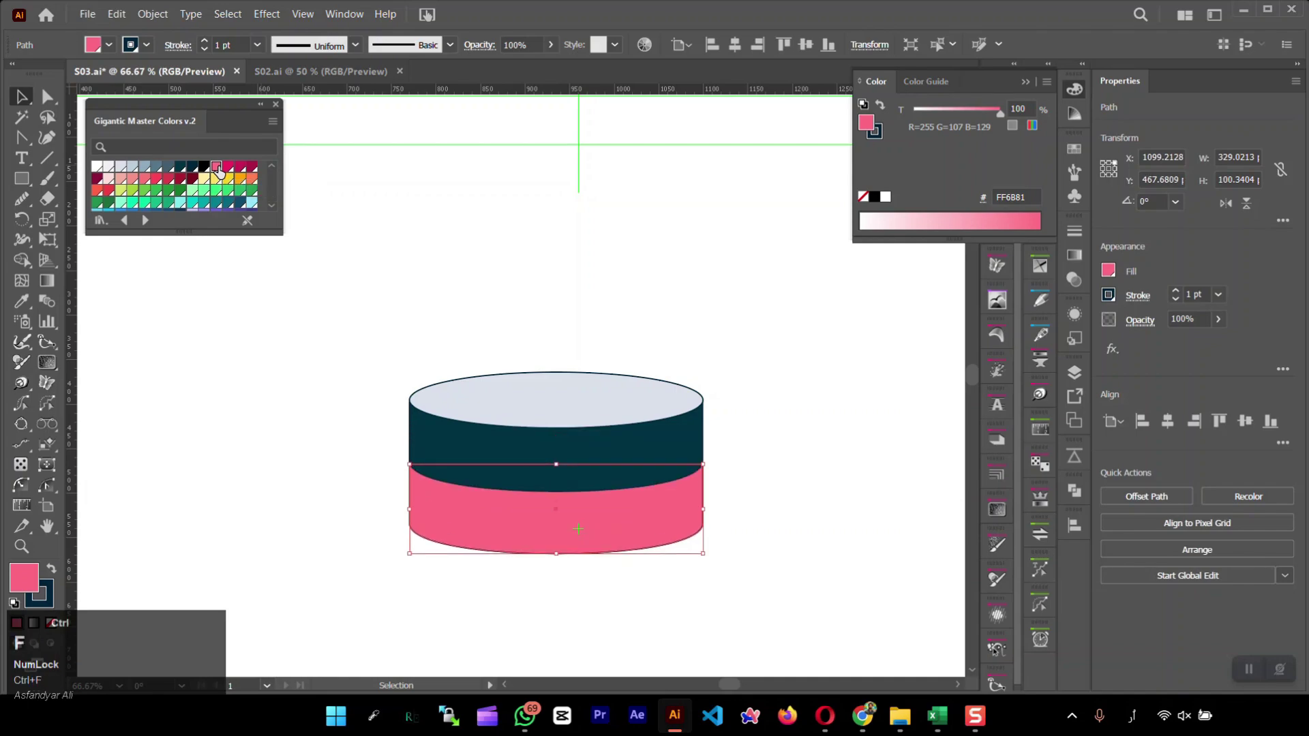
- Duplicate the pink band 70 px straight down behind it and fill the copy with crimson C71E54
{"action": "key", "text": "alt+shift+Down"}
{"action": "left_click", "coordinate": [242, 169]}
{"action": "key", "text": "shift+Down"}
{"action": "key", "text": "shift+Down"}
{"action": "key", "text": "shift+Down"}
{"action": "key", "text": "shift+Down"}
{"action": "key", "text": "shift+Down"}
{"action": "key", "text": "shift+Down"}
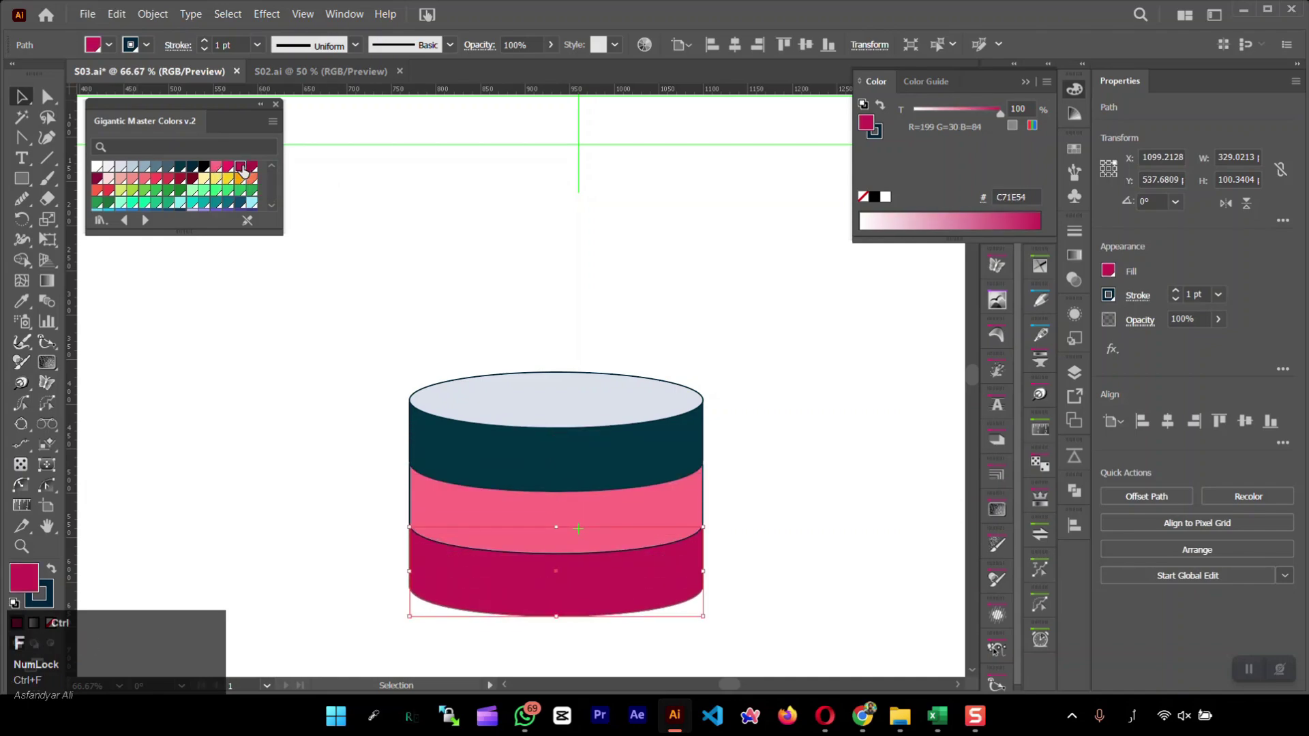
- Duplicate the crimson band 70 px straight down behind it and fill the copy with green 249E55
{"action": "key", "text": "alt+shift+Down"}
{"action": "left_click", "coordinate": [250, 192]}
{"action": "key", "text": "shift+Down"}
{"action": "key", "text": "shift+Down"}
{"action": "key", "text": "shift+Down"}
{"action": "key", "text": "shift+Down"}
{"action": "key", "text": "shift+Down"}
{"action": "key", "text": "shift+Down"}
{"action": "left_click", "coordinate": [767, 371]}
{"action": "scroll", "coordinate": [767, 372], "scroll_direction": "down", "scroll_amount": 2}
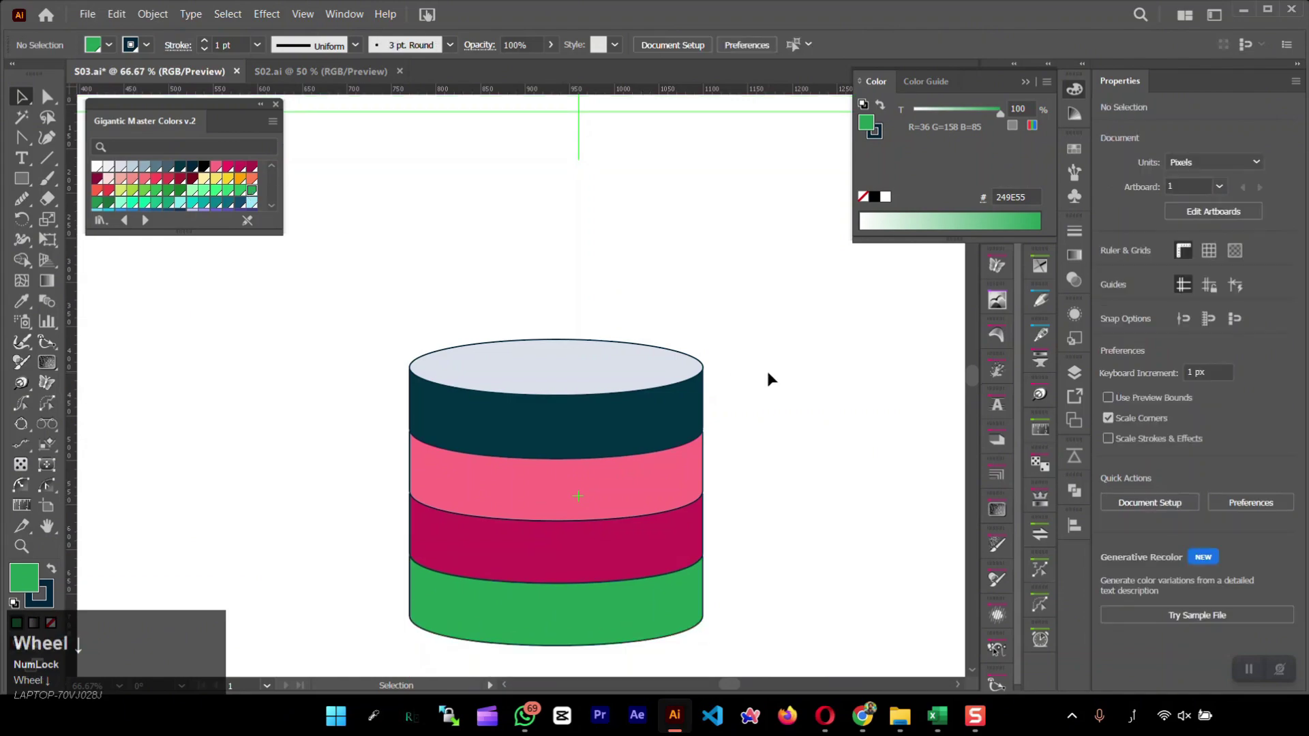
- Try to recolour the three lower bands with the dark teal sampled from the top band
{"action": "left_click", "coordinate": [633, 418]}
{"action": "left_click", "coordinate": [588, 496], "text": "shift"}
{"action": "left_click", "coordinate": [456, 360]}
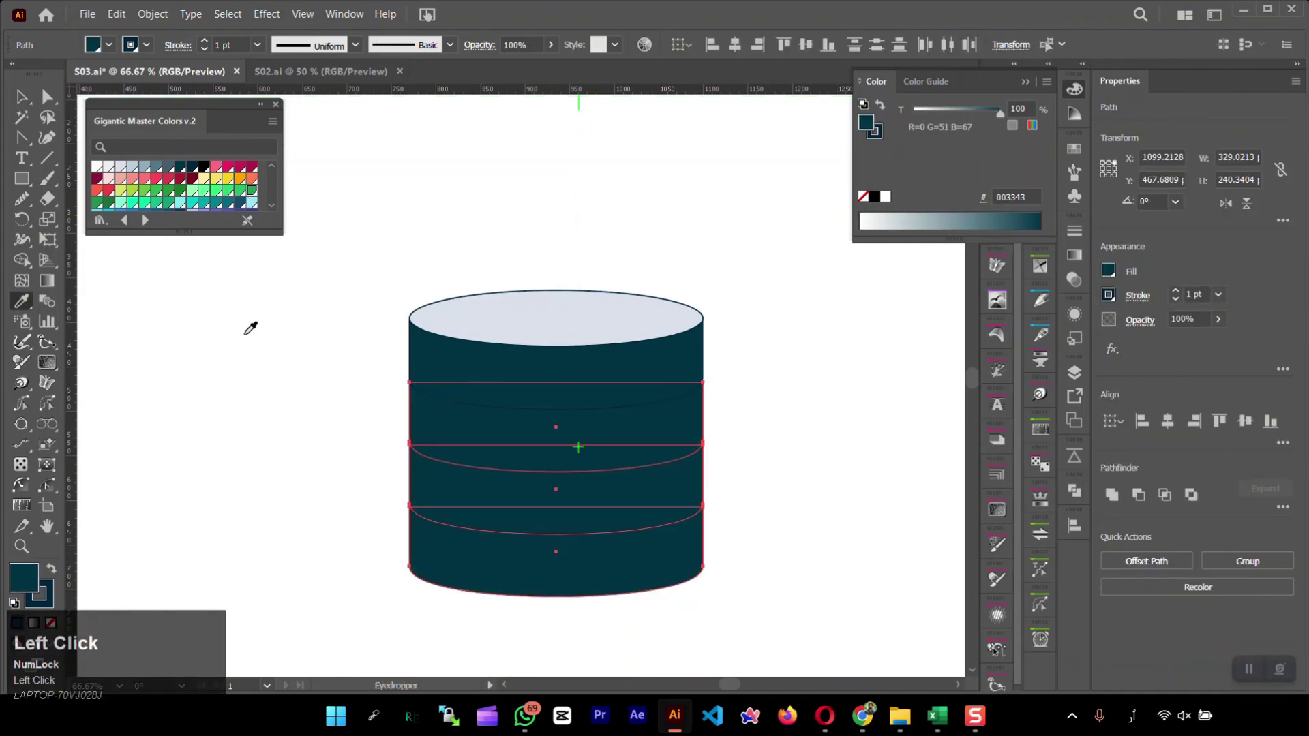
{"action": "key", "text": "ctrl+z"}
- Give all parts of the cylinder a light grey DAE1EA outline
{"action": "key", "text": "v"}
{"action": "left_click_drag", "start_coordinate": [394, 263], "coordinate": [688, 593]}
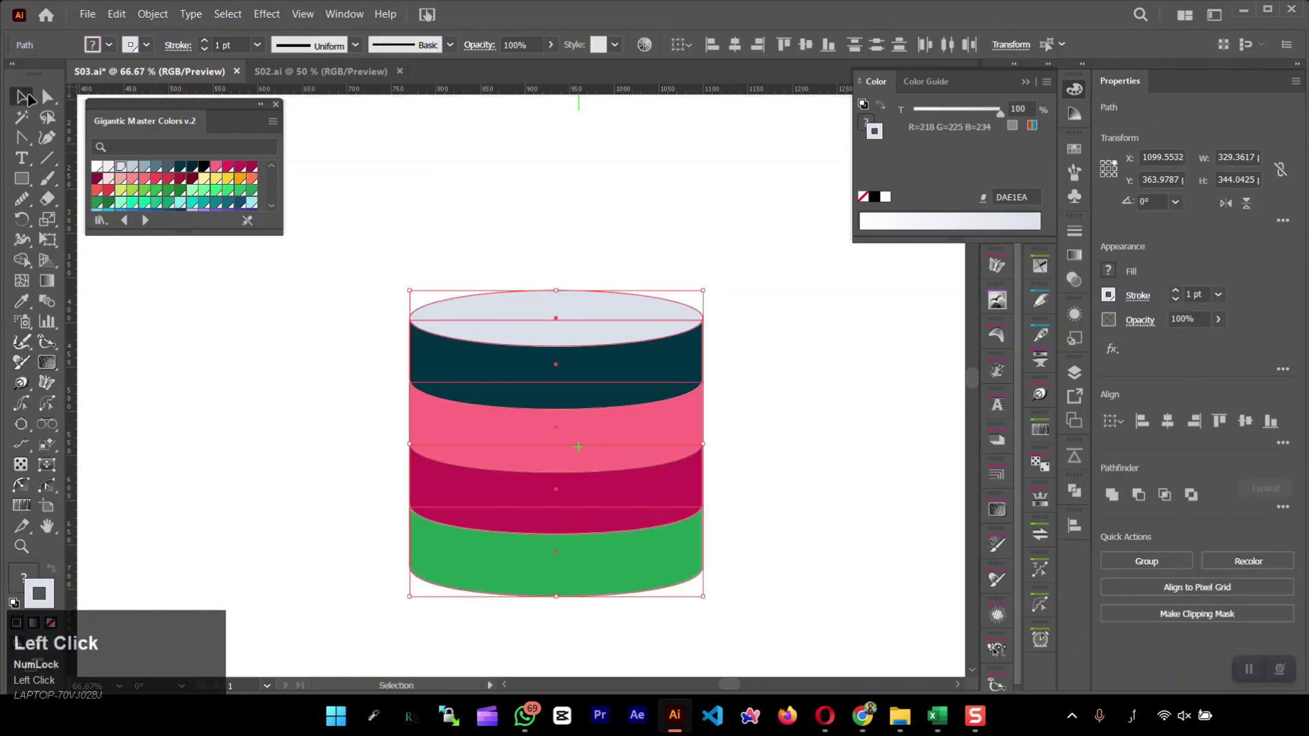
{"action": "left_click", "coordinate": [497, 372]}
{"action": "double_click", "coordinate": [1108, 271]}
{"action": "left_click", "coordinate": [1190, 239]}
- Copy the colour code of the peach swatch square above the artboard and fill the cylinder's pink band with it
{"action": "scroll", "coordinate": [361, 552], "scroll_direction": "down", "scroll_amount": 3}
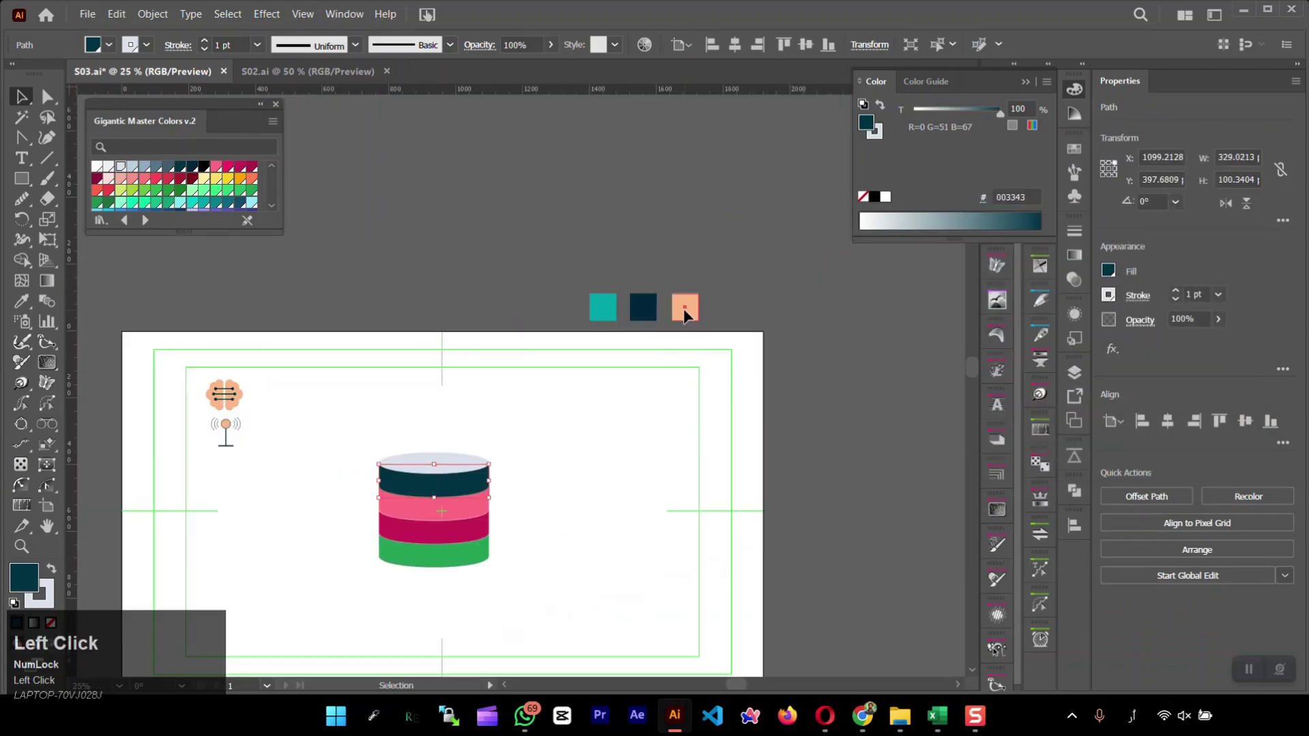
{"action": "left_click", "coordinate": [684, 309]}
{"action": "double_click", "coordinate": [30, 581]}
{"action": "left_click", "coordinate": [1202, 235]}
{"action": "scroll", "coordinate": [397, 559], "scroll_direction": "up", "scroll_amount": 1}
{"action": "left_click", "coordinate": [436, 493]}
{"action": "double_click", "coordinate": [34, 587]}
{"action": "key", "text": "ctrl+v"}
{"action": "left_click", "coordinate": [1202, 209]}
- Fill the dark teal, crimson and green bands with the same peach FAB684
{"action": "left_click", "coordinate": [443, 465]}
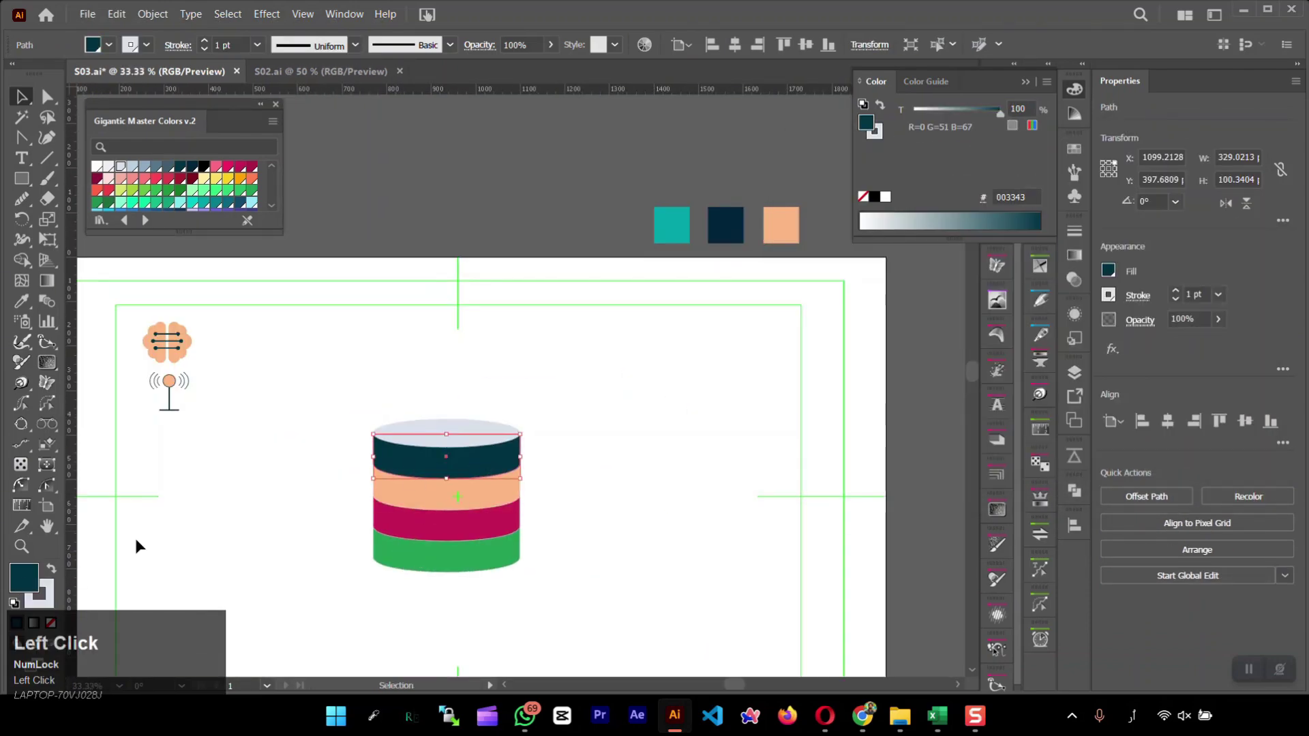
{"action": "double_click", "coordinate": [31, 584]}
{"action": "key", "text": "ctrl+v"}
{"action": "left_click", "coordinate": [1201, 209]}
{"action": "left_click", "coordinate": [443, 526]}
{"action": "double_click", "coordinate": [30, 584]}
{"action": "key", "text": "ctrl+v"}
{"action": "left_click", "coordinate": [446, 558]}
{"action": "double_click", "coordinate": [31, 583]}
{"action": "key", "text": "ctrl+v"}
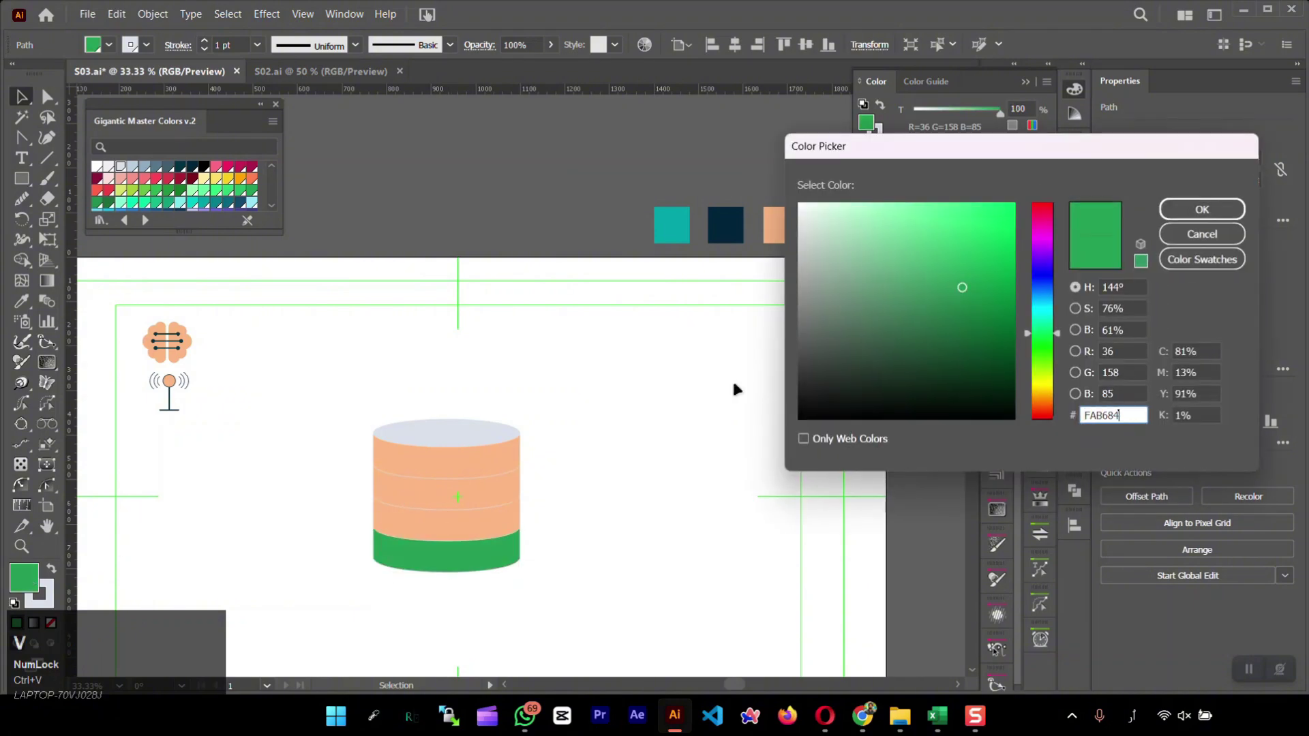
{"action": "left_click", "coordinate": [1193, 208]}
- Outline all cylinder parts in dark teal 003343 and fill the top ellipse with pale grey EEF0F5
{"action": "left_click_drag", "start_coordinate": [477, 443], "coordinate": [171, 617]}
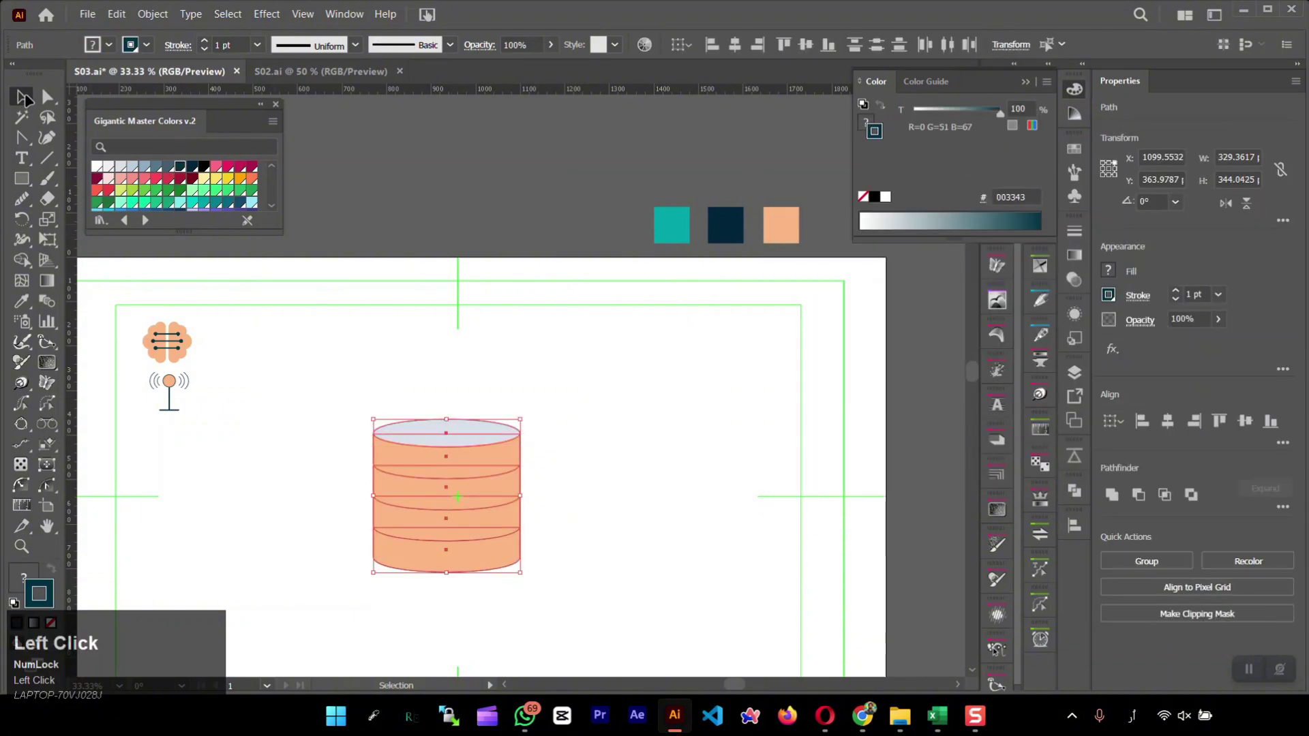
{"action": "left_click", "coordinate": [446, 433]}
{"action": "key", "text": "d"}
{"action": "left_click", "coordinate": [348, 366]}
{"action": "left_click", "coordinate": [435, 426]}
{"action": "left_click", "coordinate": [109, 166]}
{"action": "left_click", "coordinate": [626, 354]}
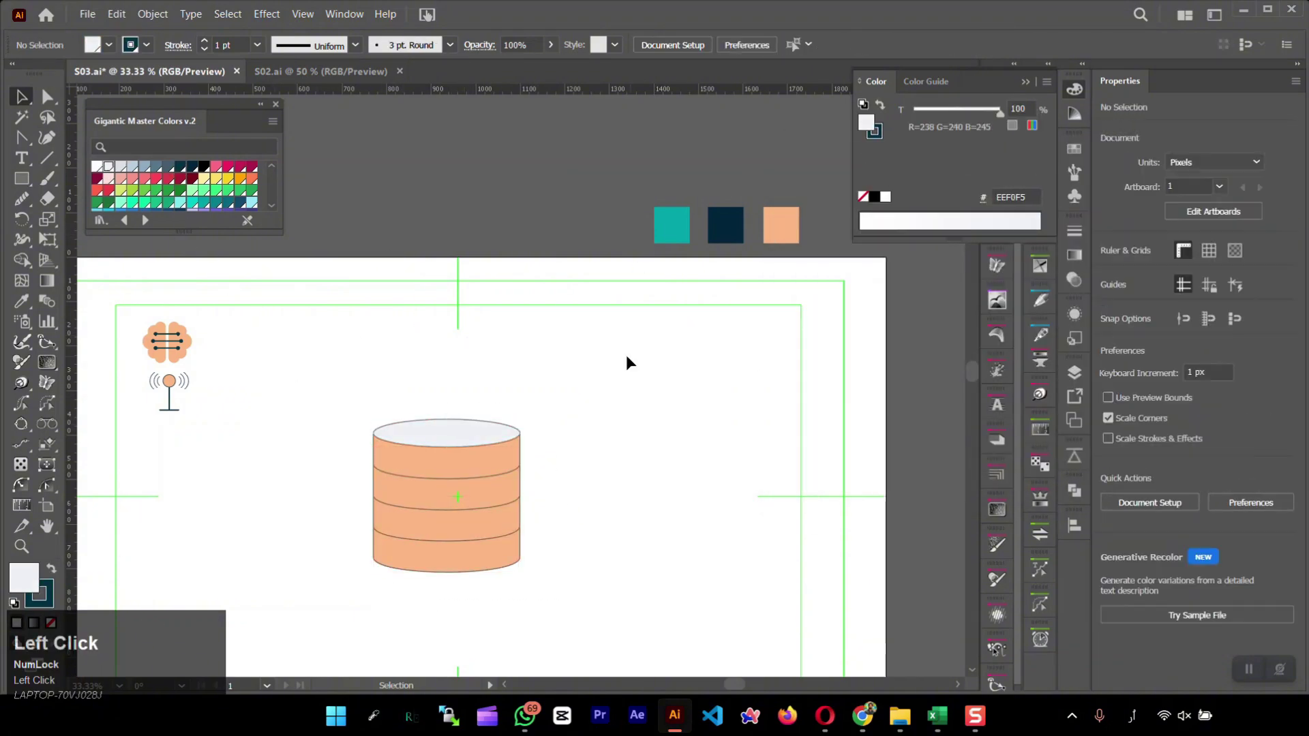
- Group all parts of the cylinder
{"action": "scroll", "coordinate": [607, 363], "scroll_direction": "down", "scroll_amount": 1}
{"action": "left_click_drag", "start_coordinate": [371, 378], "coordinate": [669, 534]}
{"action": "key", "text": "ctrl+g"}
{"action": "left_click", "coordinate": [668, 534]}
- Draw a row of four circles about 13 px wide on the cylinder's top band and fill them with dark teal 003343
{"action": "mouse_move", "coordinate": [22, 179]}
{"action": "left_mouse_down"}
{"action": "mouse_move", "coordinate": [61, 187]}
{"action": "mouse_move", "coordinate": [89, 219]}
{"action": "left_mouse_up"}
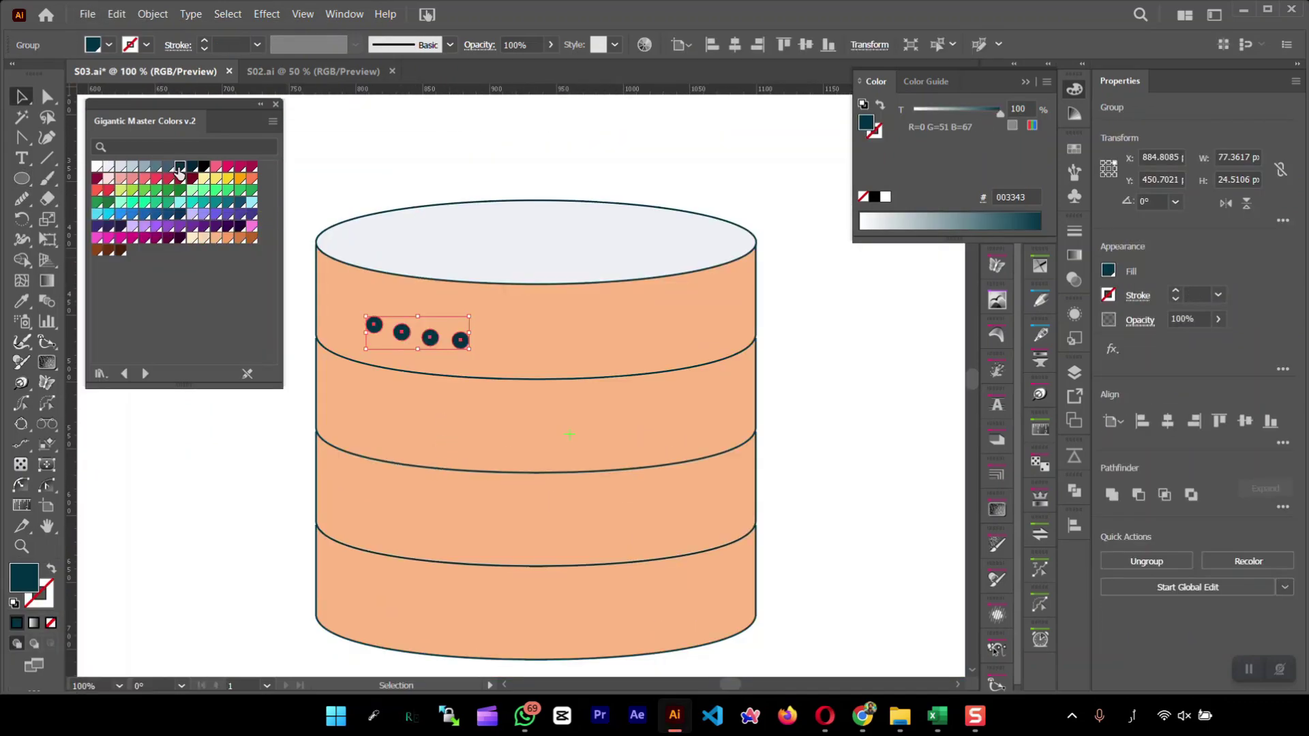
{"action": "left_click", "coordinate": [179, 173], "text": "ctrl"}
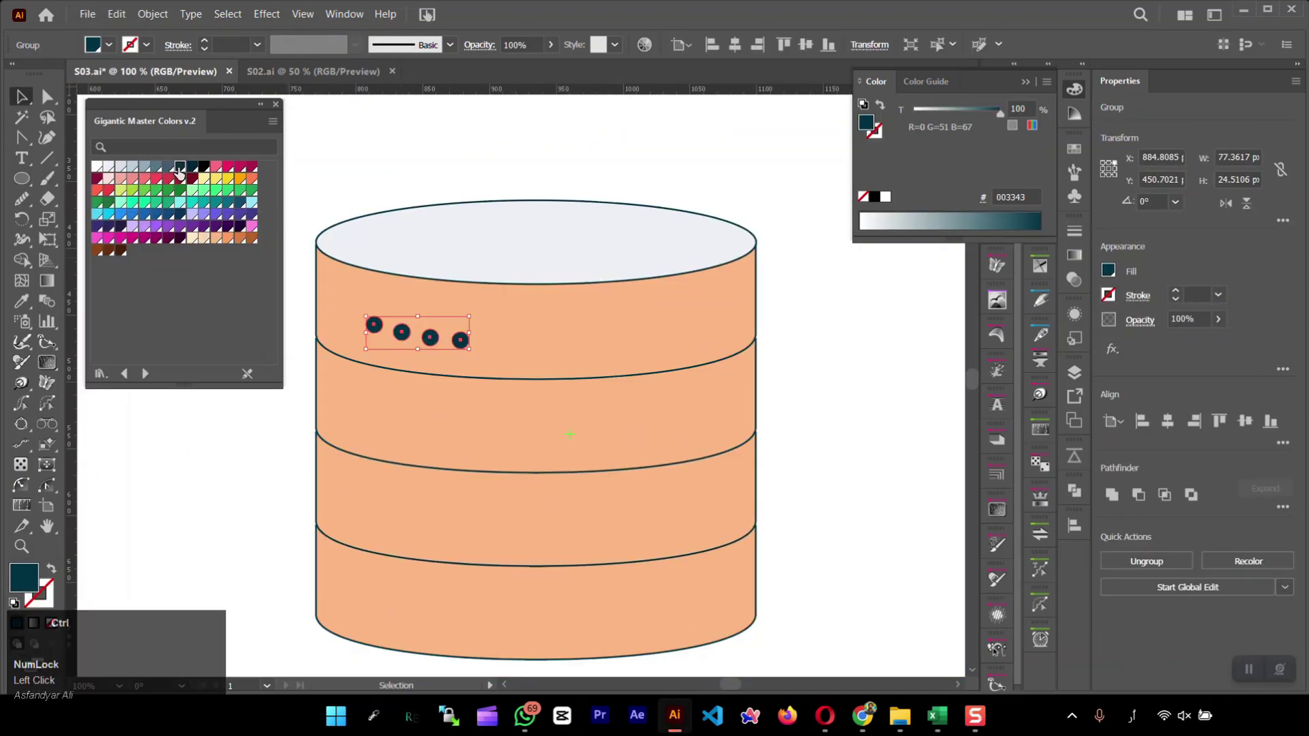
{"action": "left_click_drag", "start_coordinate": [207, 387], "coordinate": [207, 238]}
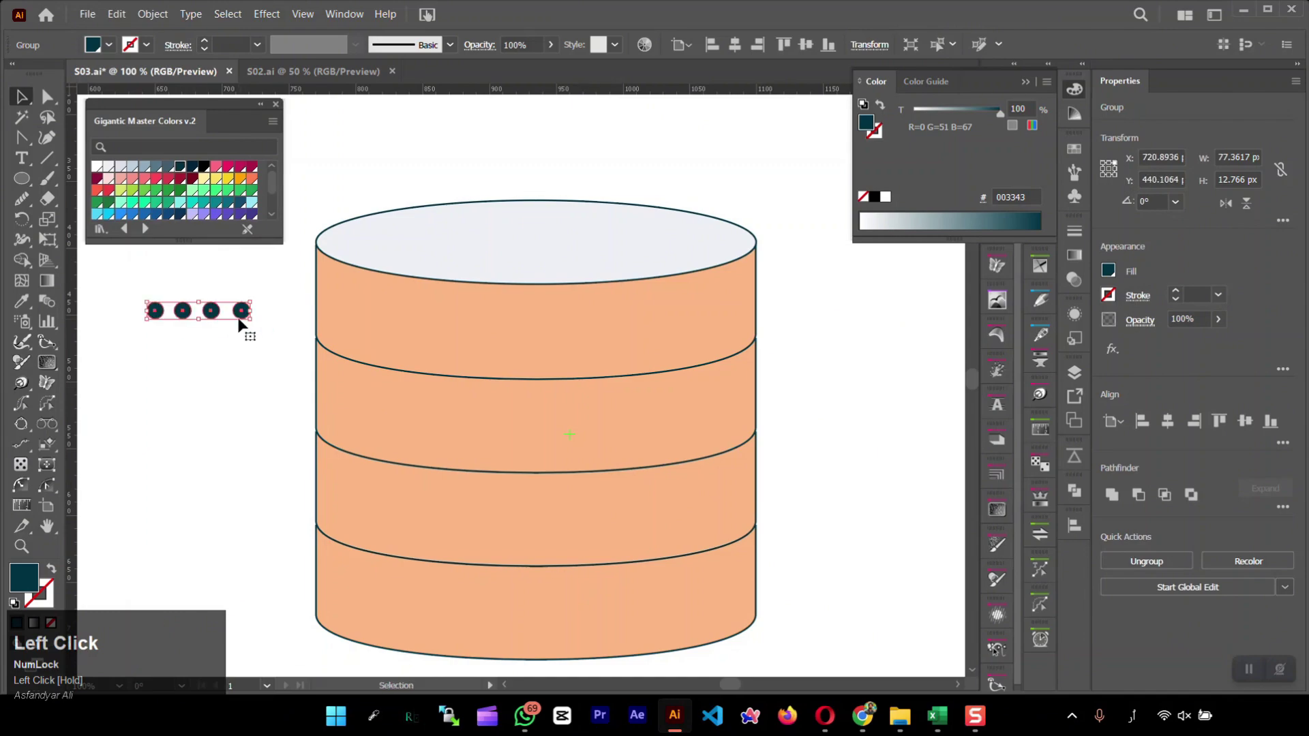
- Arrange the four dots along the curved front edge of the top ellipse and group them
{"action": "left_click", "coordinate": [240, 327]}
{"action": "left_click_drag", "start_coordinate": [352, 278], "coordinate": [377, 282]}
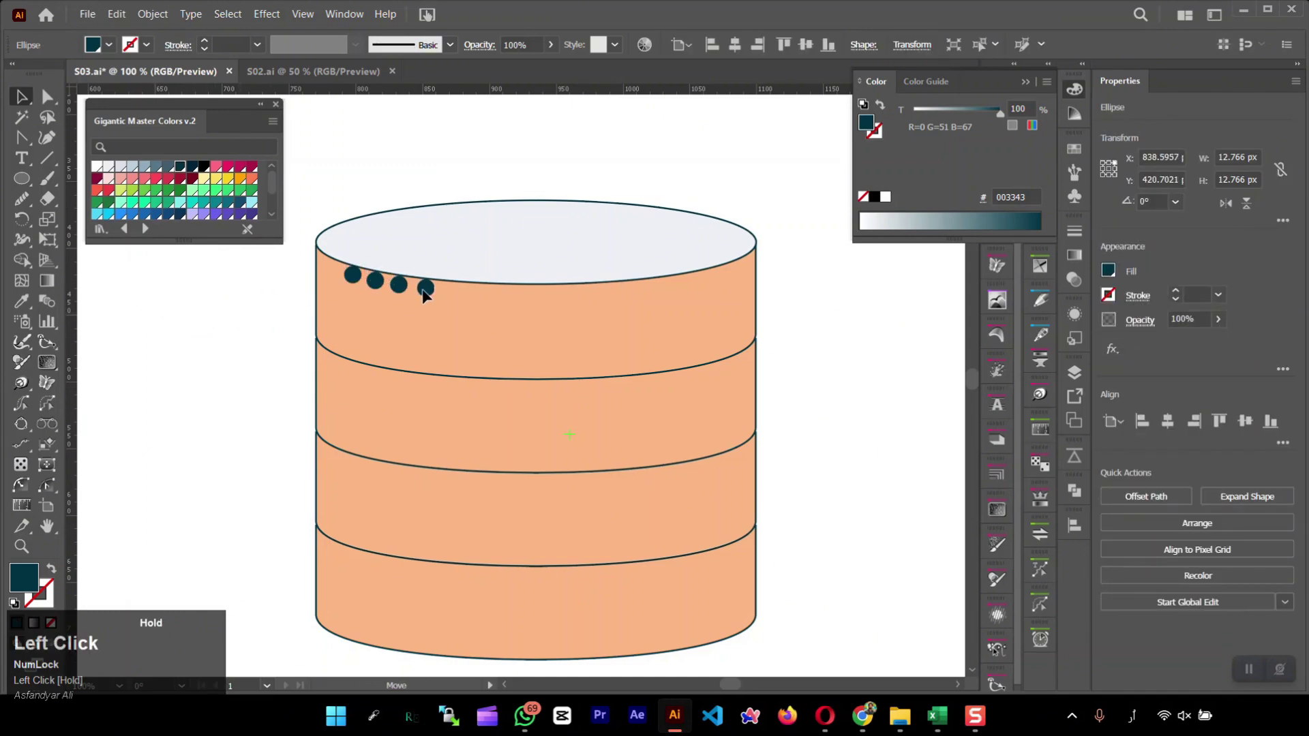
{"action": "left_click_drag", "start_coordinate": [439, 301], "coordinate": [344, 266]}
{"action": "key", "text": "ctrl+g"}
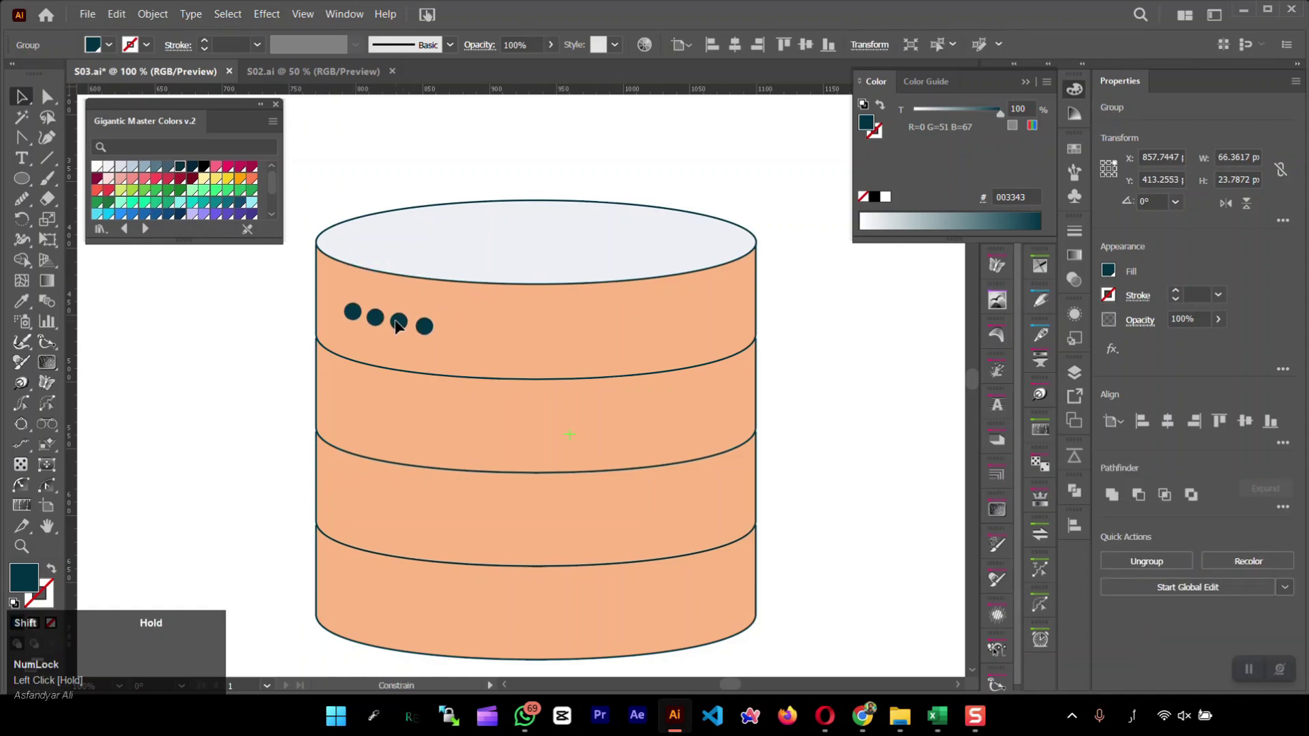
- Lower the dots to the middle of the top band and distribute them with equal horizontal spacing
{"action": "left_click", "coordinate": [432, 329]}
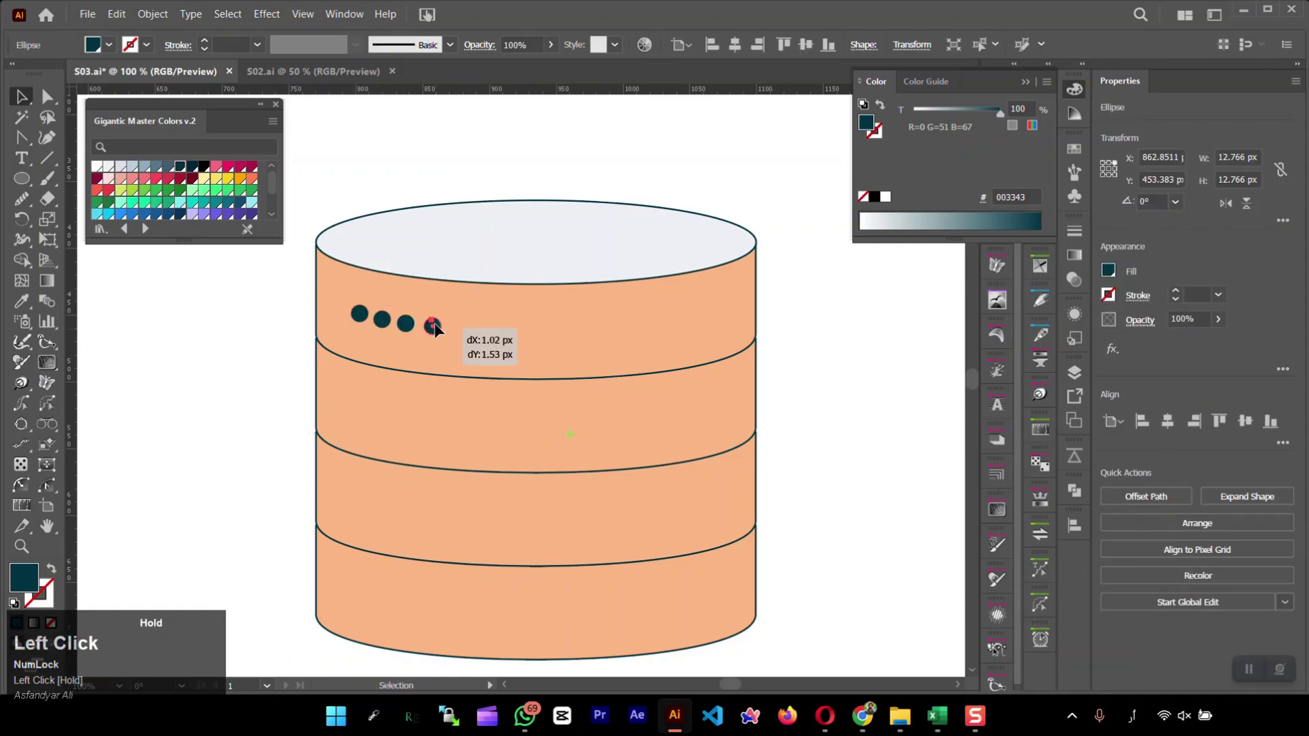
{"action": "left_click_drag", "start_coordinate": [434, 329], "coordinate": [434, 330]}
{"action": "left_click", "coordinate": [399, 324], "text": "shift"}
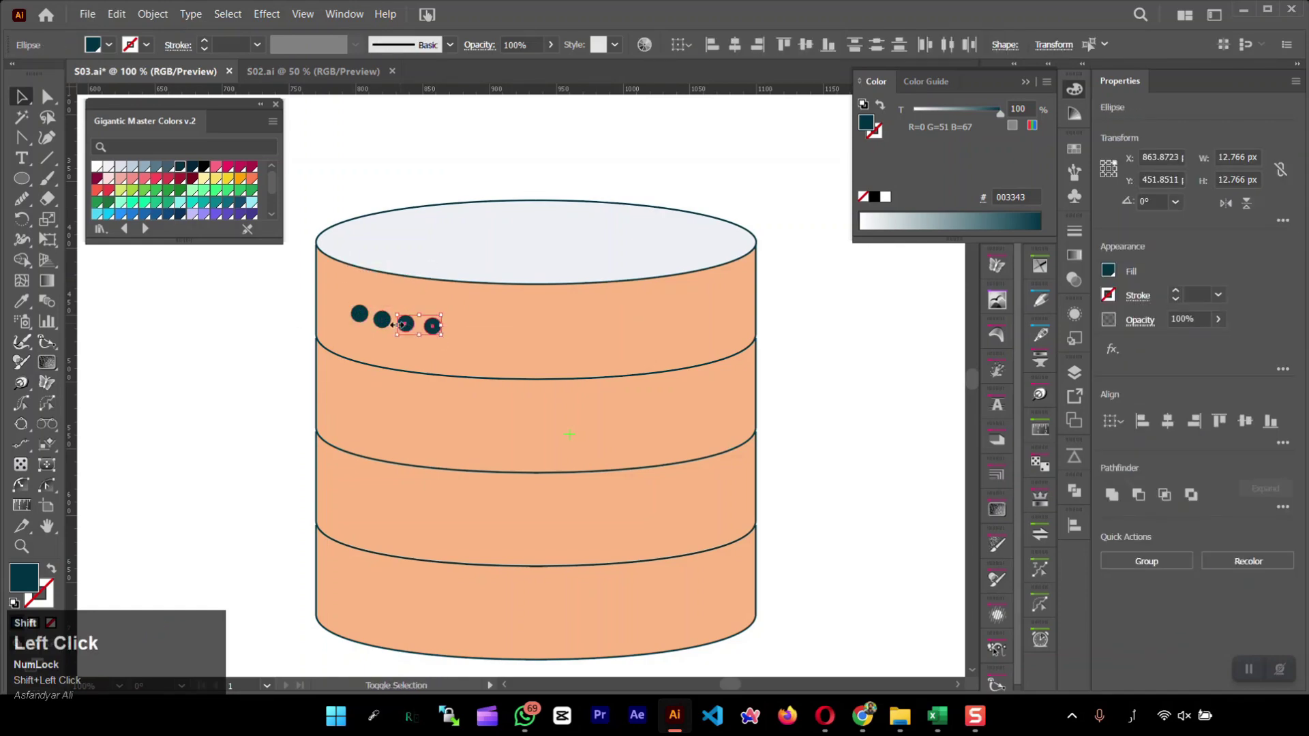
{"action": "left_click", "coordinate": [360, 313]}
{"action": "left_click", "coordinate": [1282, 443]}
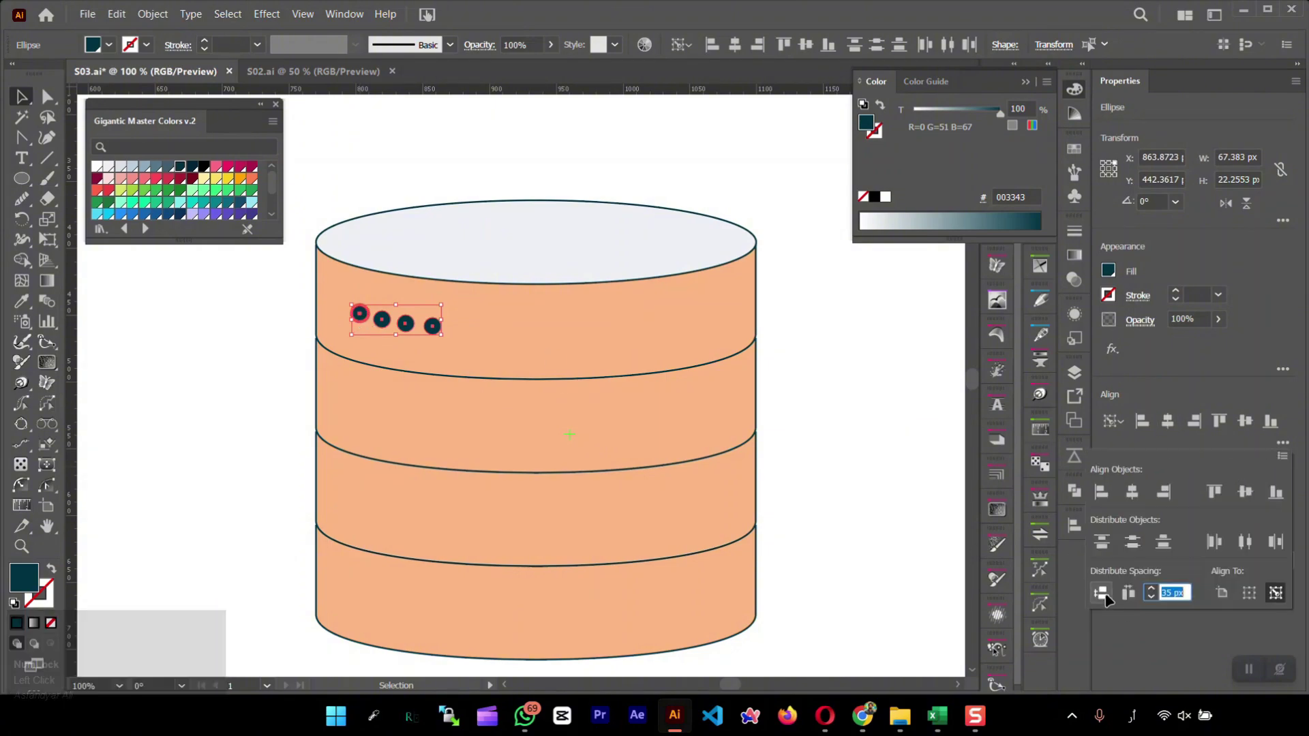
{"action": "left_click", "coordinate": [1128, 593]}
{"action": "left_click", "coordinate": [1128, 593]}
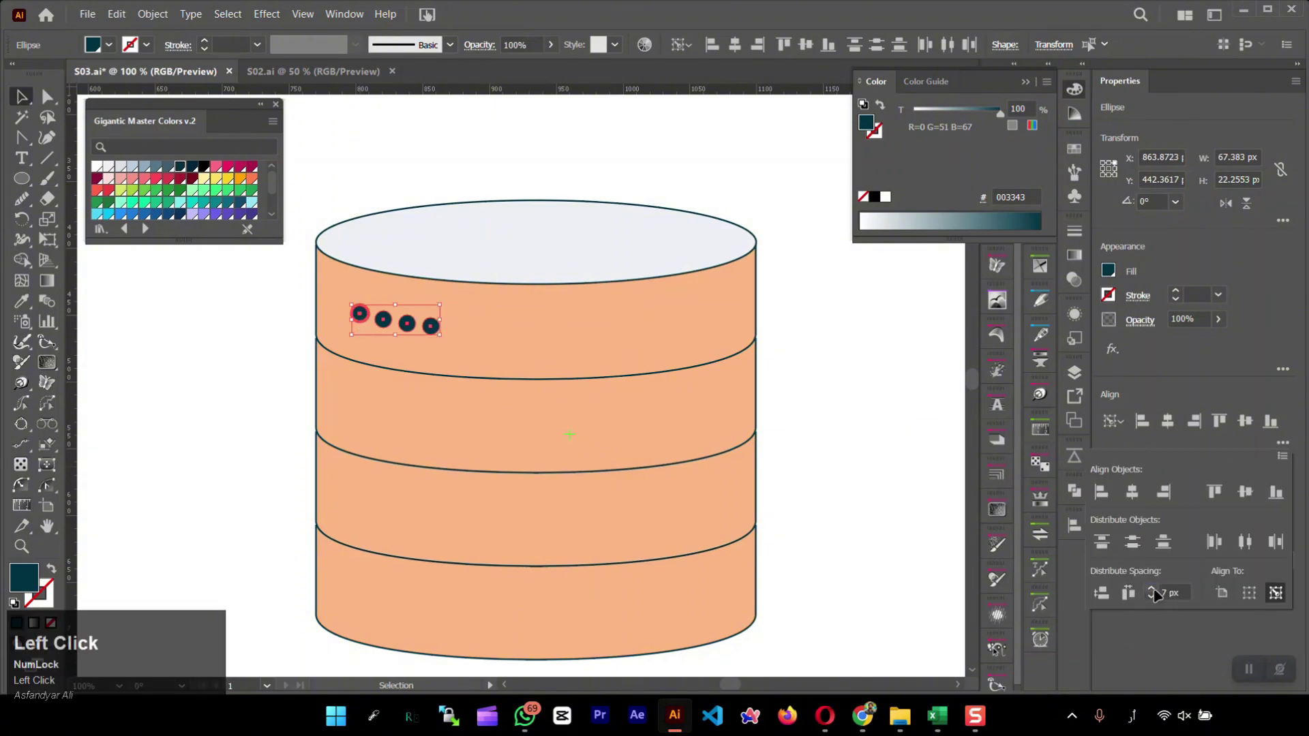
{"action": "left_click", "coordinate": [233, 324]}
- Group the dots, copy the row onto each of the three lower bands and group everything with the cylinder
{"action": "left_click_drag", "start_coordinate": [344, 300], "coordinate": [443, 330]}
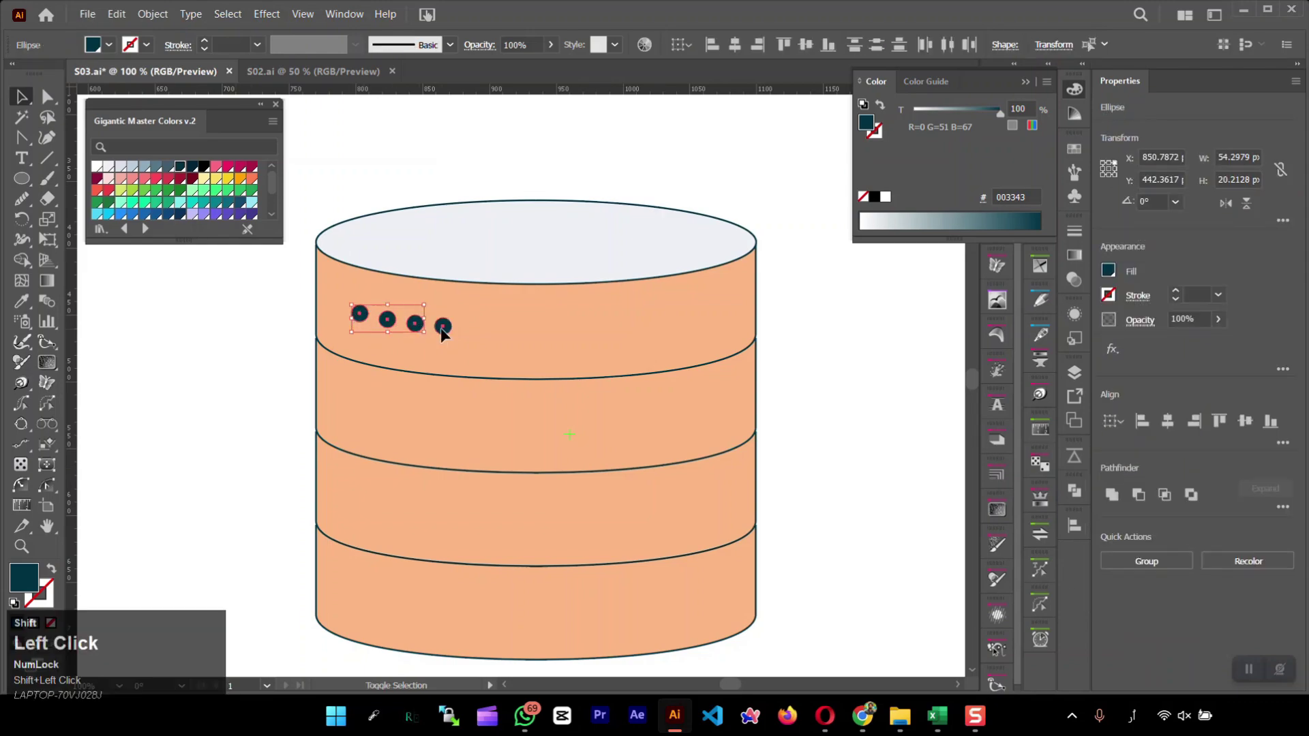
{"action": "key", "text": "ctrl+g"}
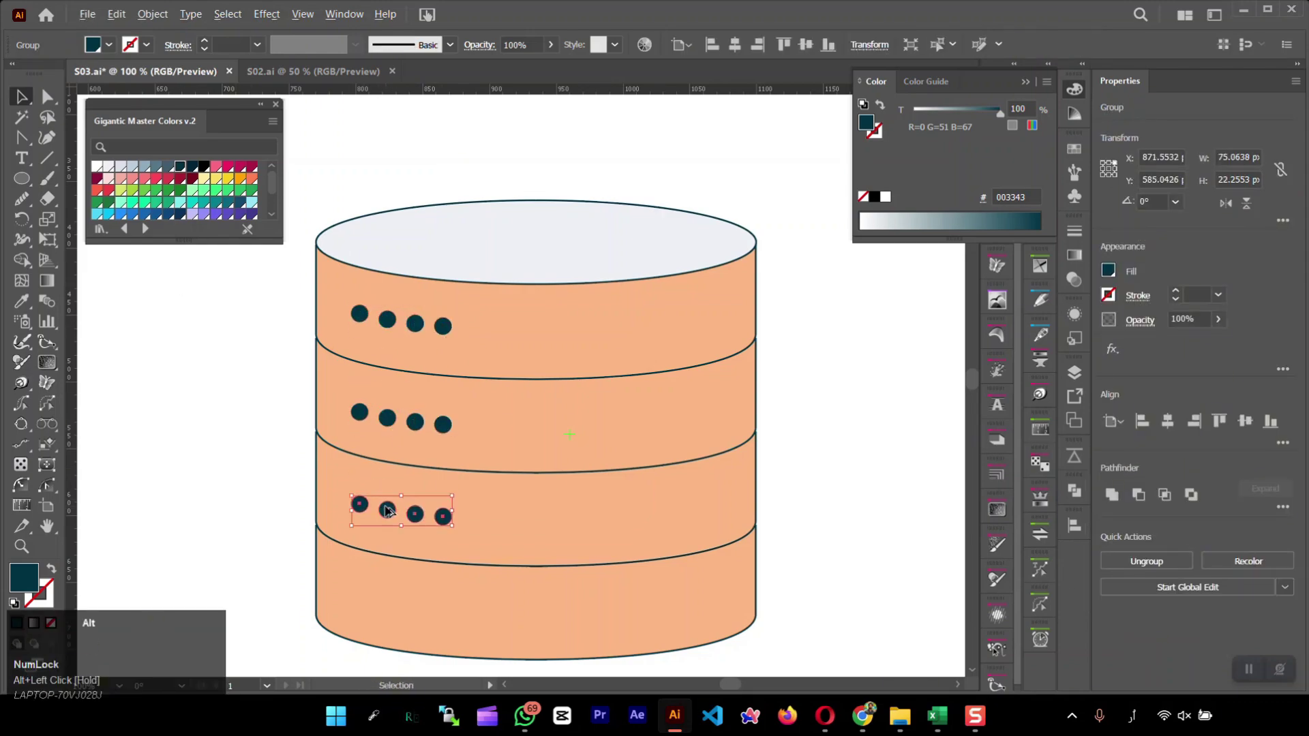
{"action": "scroll", "coordinate": [246, 493], "scroll_direction": "down", "scroll_amount": 3}
{"action": "left_click_drag", "start_coordinate": [223, 515], "coordinate": [571, 411]}
{"action": "key", "text": "ctrl+g"}
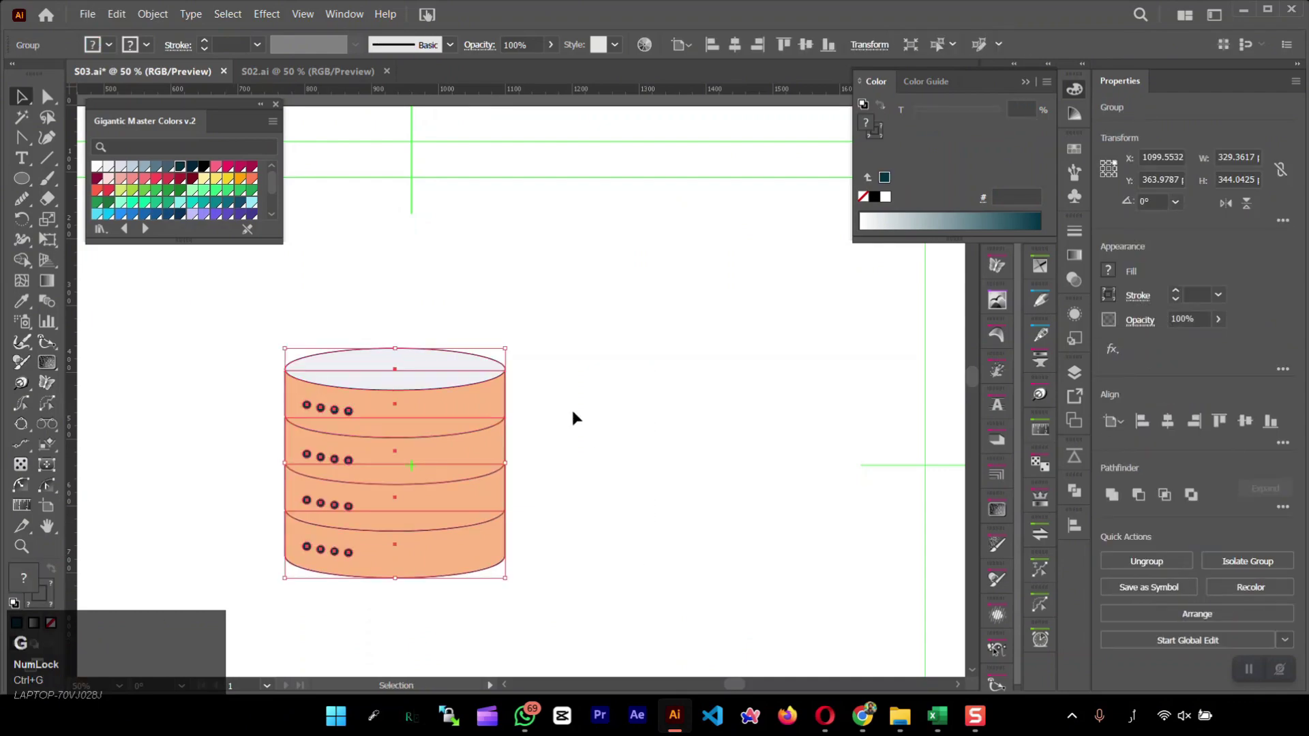
- Scale the database cylinder down to about 106 px wide and 110 px tall
{"action": "scroll", "coordinate": [489, 443], "scroll_direction": "down", "scroll_amount": 2}
{"action": "left_click", "coordinate": [485, 442]}
{"action": "scroll", "coordinate": [489, 442], "scroll_direction": "up", "scroll_amount": 3}
{"action": "scroll", "coordinate": [637, 403], "scroll_direction": "down", "scroll_amount": 2}
{"action": "left_click", "coordinate": [702, 395]}
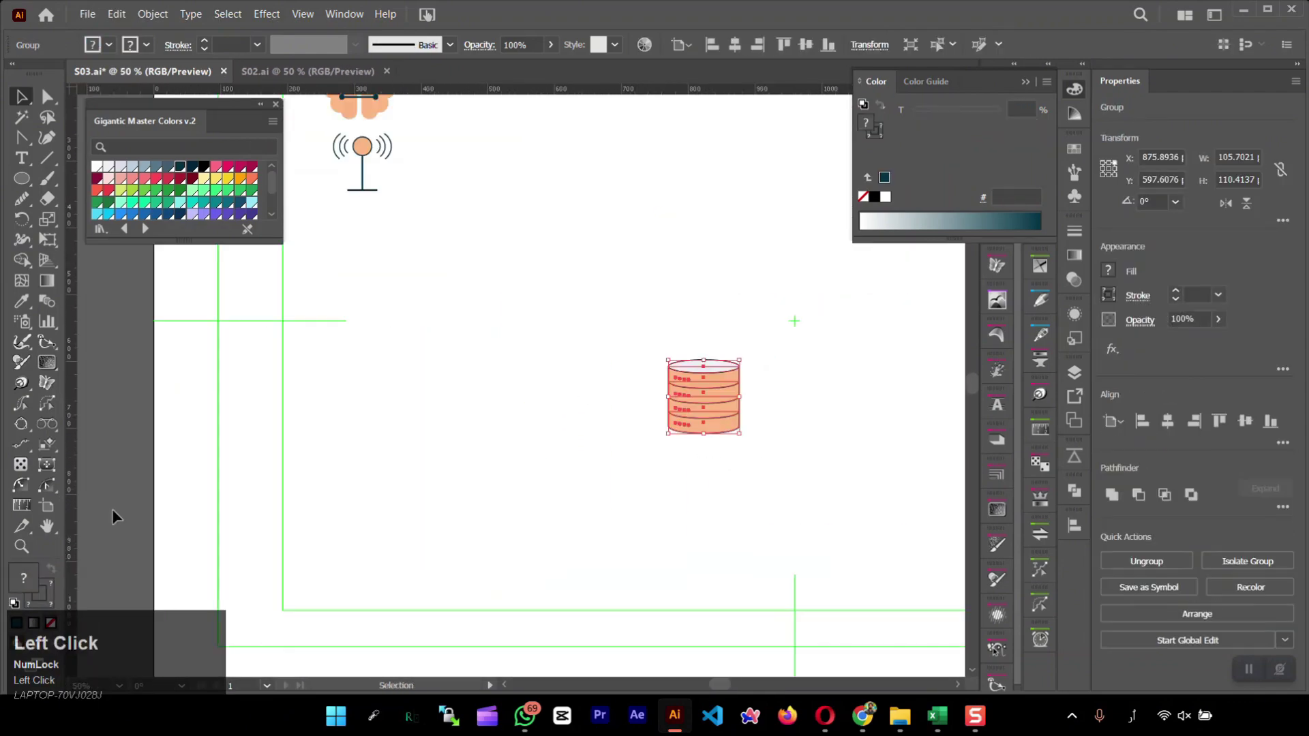
{"action": "left_click", "coordinate": [609, 445]}
- Select the cylinder body inside its layer group and place the database icon directly below the antenna icon
{"action": "left_click", "coordinate": [1074, 373]}
{"action": "left_click", "coordinate": [934, 155]}
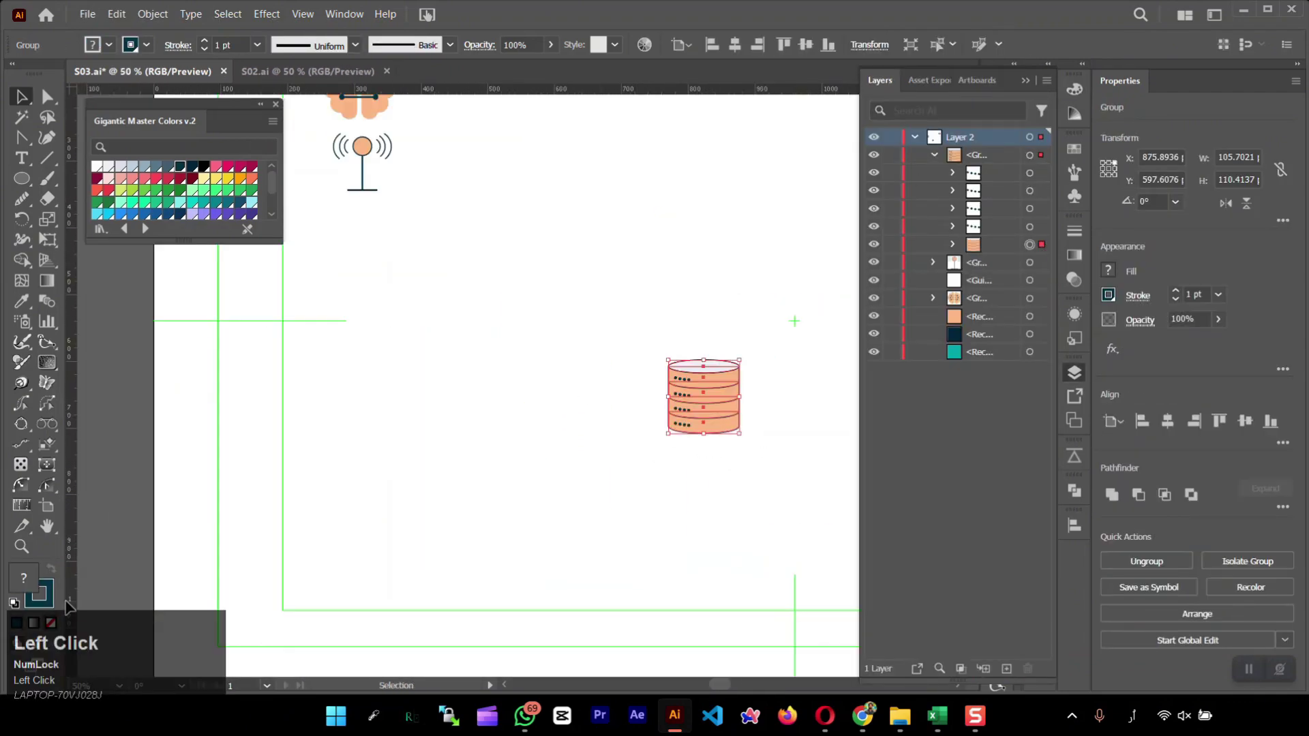
{"action": "left_click_drag", "start_coordinate": [718, 378], "coordinate": [381, 240]}
{"action": "left_click", "coordinate": [477, 307]}
{"action": "scroll", "coordinate": [477, 307], "scroll_direction": "down", "scroll_amount": 1}
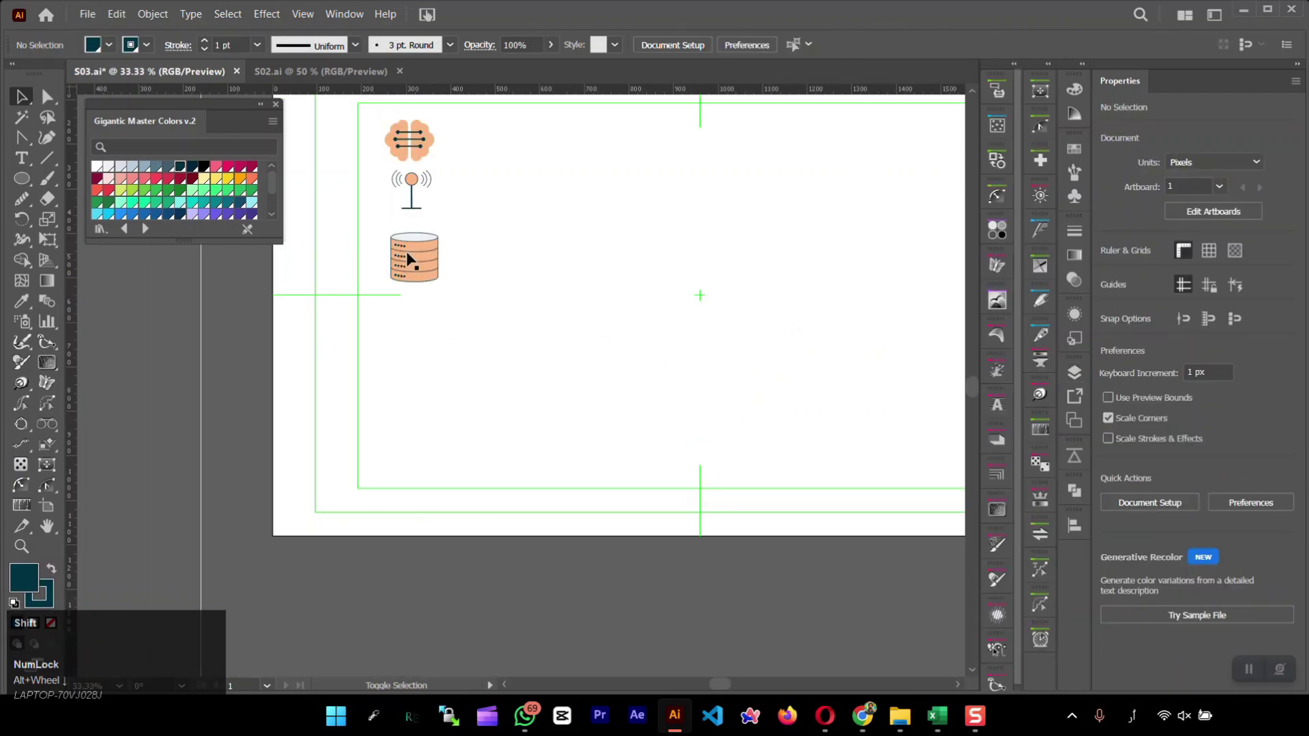
{"action": "key", "text": "shift+f"}
{"action": "key", "text": "Escape"}
- Draw a light grey circle about 313 px in diameter near the artboard's centre
{"action": "scroll", "coordinate": [611, 408], "scroll_direction": "down", "scroll_amount": 2}
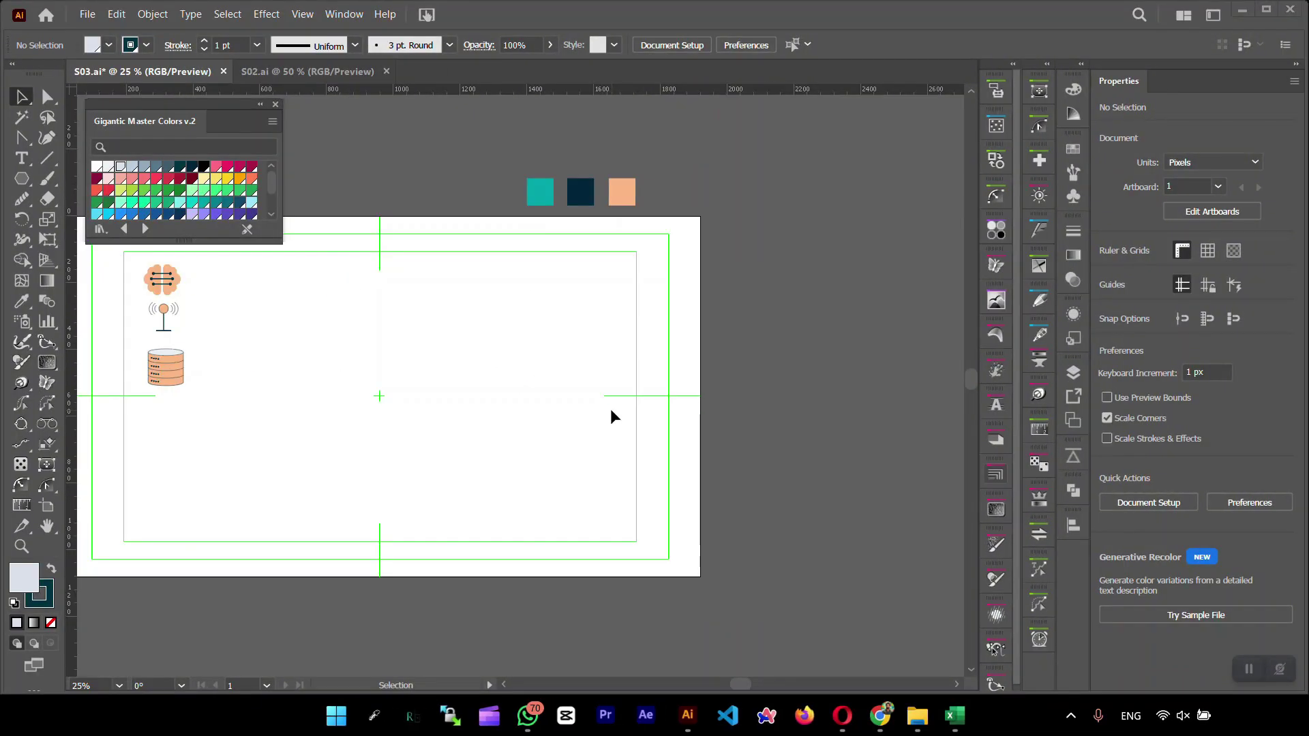
{"action": "left_click", "coordinate": [21, 177]}
{"action": "left_click", "coordinate": [98, 218]}
{"action": "left_click_drag", "start_coordinate": [444, 398], "coordinate": [496, 450]}
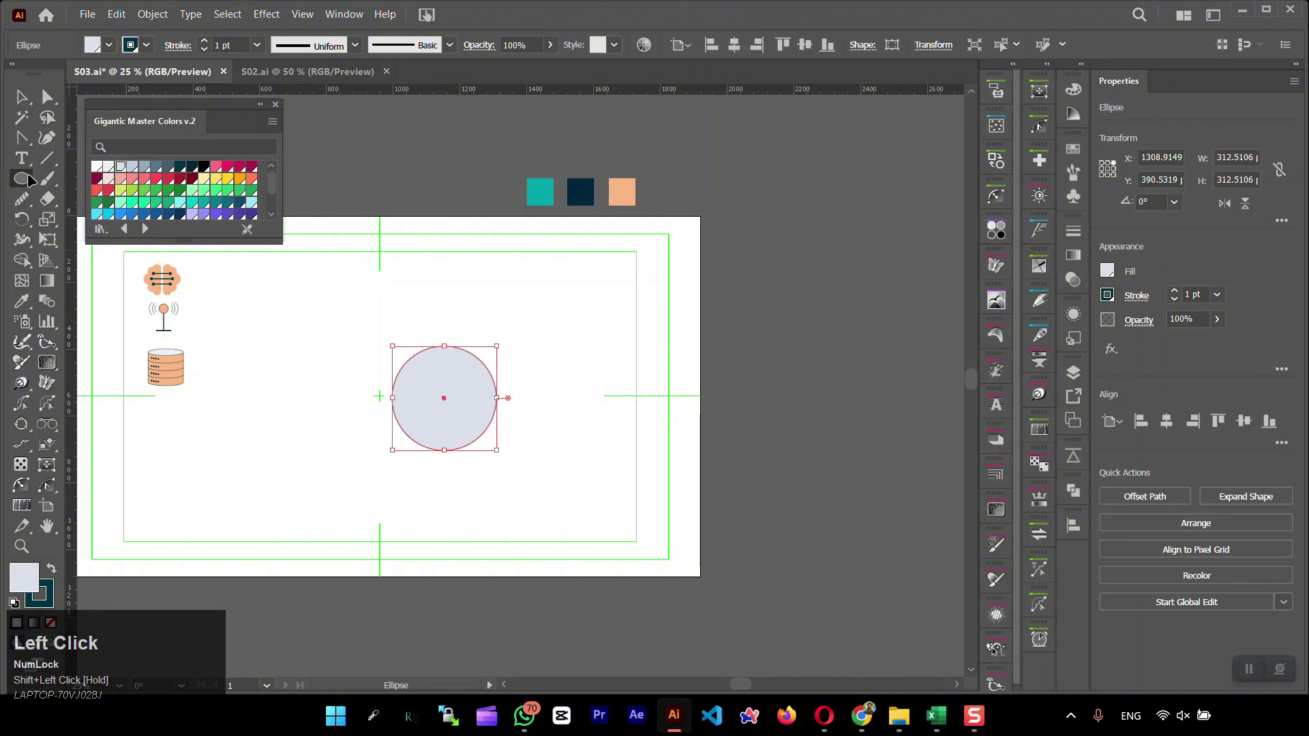
- Draw a tall hexagon overlapping the upper half of the circle
{"action": "left_click", "coordinate": [21, 178]}
{"action": "left_click", "coordinate": [88, 239]}
{"action": "mouse_move", "coordinate": [398, 260]}
{"action": "left_mouse_down"}
{"action": "mouse_move", "coordinate": [397, 321]}
{"action": "mouse_move", "coordinate": [428, 324]}
{"action": "mouse_move", "coordinate": [400, 333]}
{"action": "left_mouse_up"}
{"action": "key", "text": "v"}
- Draw a tall narrow rectangle as the wrench handle, centre it with the circle and hexagon and send it to the back
{"action": "left_click", "coordinate": [21, 178]}
{"action": "left_click", "coordinate": [95, 178]}
{"action": "left_click_drag", "start_coordinate": [327, 372], "coordinate": [368, 474]}
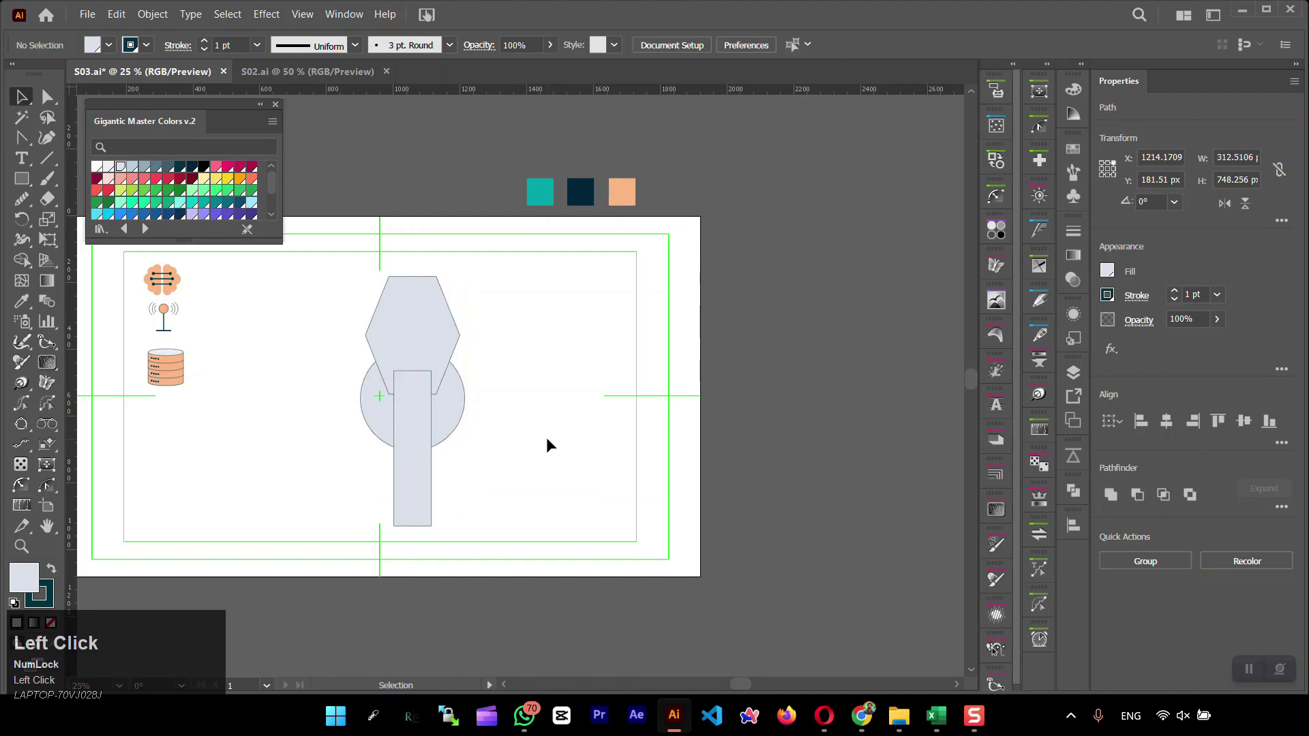
{"action": "left_click", "coordinate": [420, 444]}
{"action": "left_click", "coordinate": [506, 434]}
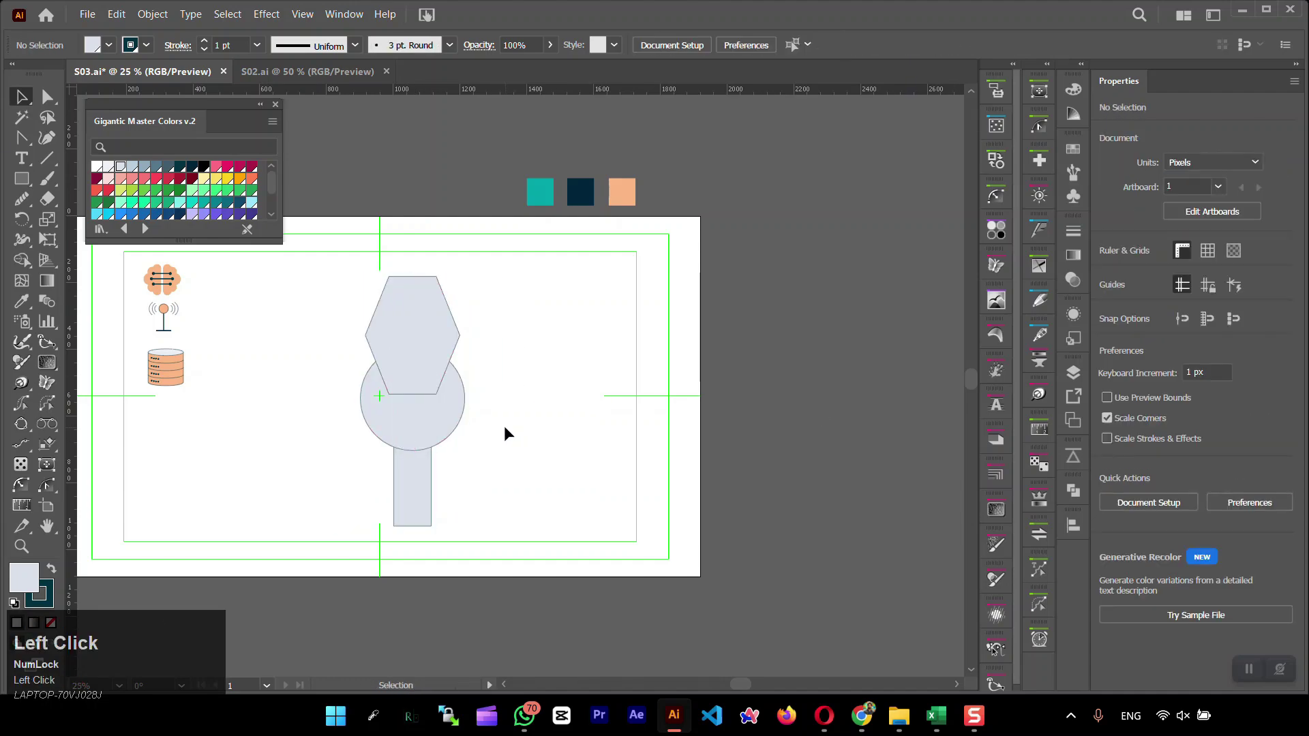
- Move the circle and hexagon up, narrow the hexagon to about 262 px and centre it over the circle
{"action": "left_click_drag", "start_coordinate": [417, 393], "coordinate": [416, 267]}
{"action": "left_click_drag", "start_coordinate": [366, 306], "coordinate": [372, 305]}
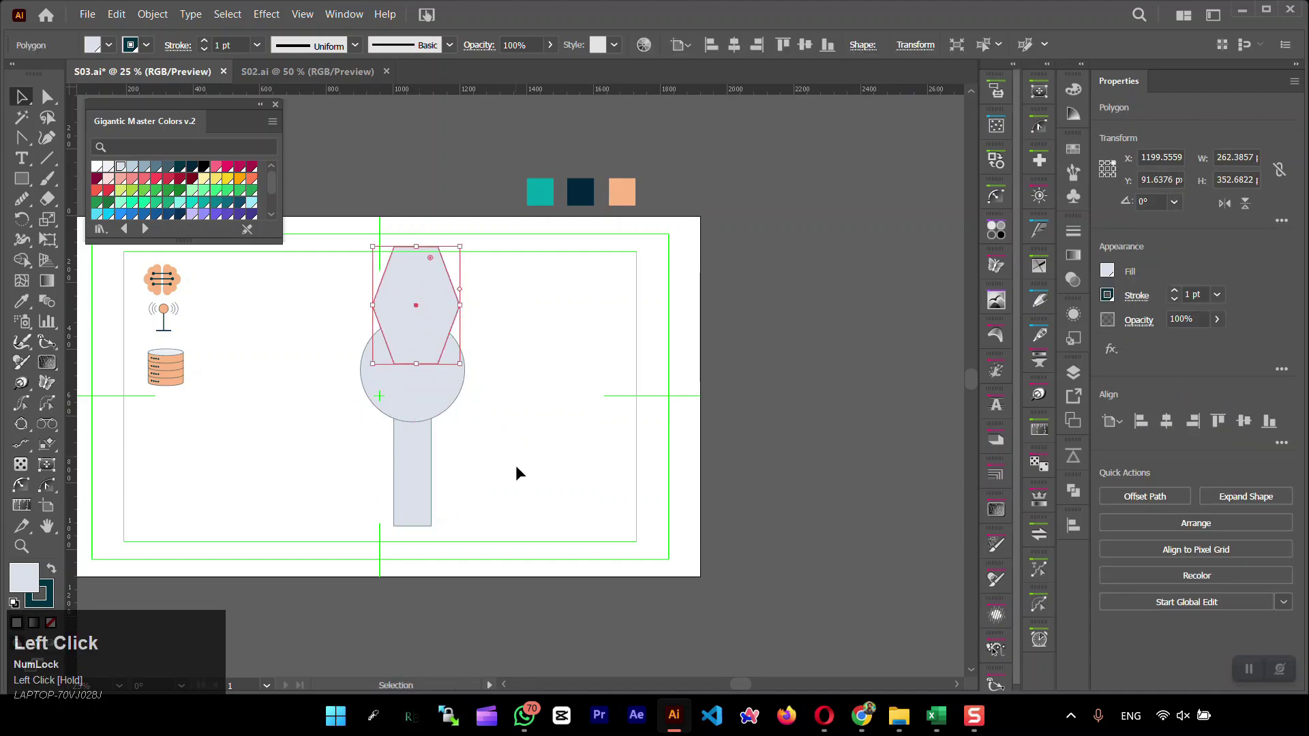
{"action": "left_click_drag", "start_coordinate": [517, 470], "coordinate": [390, 315]}
{"action": "left_click", "coordinate": [588, 371]}
- Subtract the hexagon from the circle to cut the wrench's open jaw
{"action": "left_click", "coordinate": [421, 398]}
{"action": "left_click", "coordinate": [419, 307], "text": "shift"}
{"action": "left_click", "coordinate": [1137, 495]}
{"action": "left_click", "coordinate": [501, 335]}
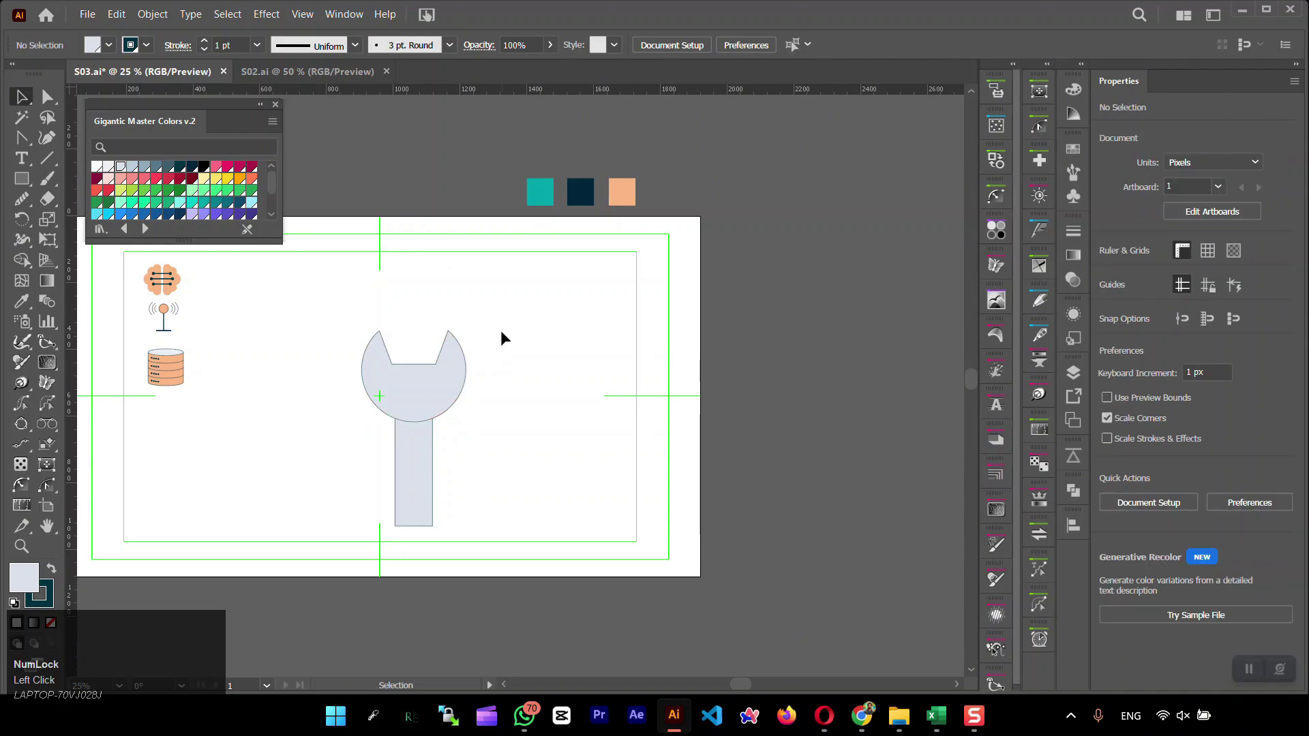
- Position the wrench head higher on the handle and unite both into one shape about 709 px tall
{"action": "left_click_drag", "start_coordinate": [501, 335], "coordinate": [409, 464]}
{"action": "mouse_move", "coordinate": [417, 469]}
{"action": "left_mouse_down"}
{"action": "mouse_move", "coordinate": [447, 390]}
{"action": "mouse_move", "coordinate": [415, 488]}
{"action": "left_mouse_up"}
{"action": "left_click", "coordinate": [417, 409]}
{"action": "left_click_drag", "start_coordinate": [497, 436], "coordinate": [405, 319]}
{"action": "left_click", "coordinate": [1110, 495]}
{"action": "left_click", "coordinate": [516, 368]}
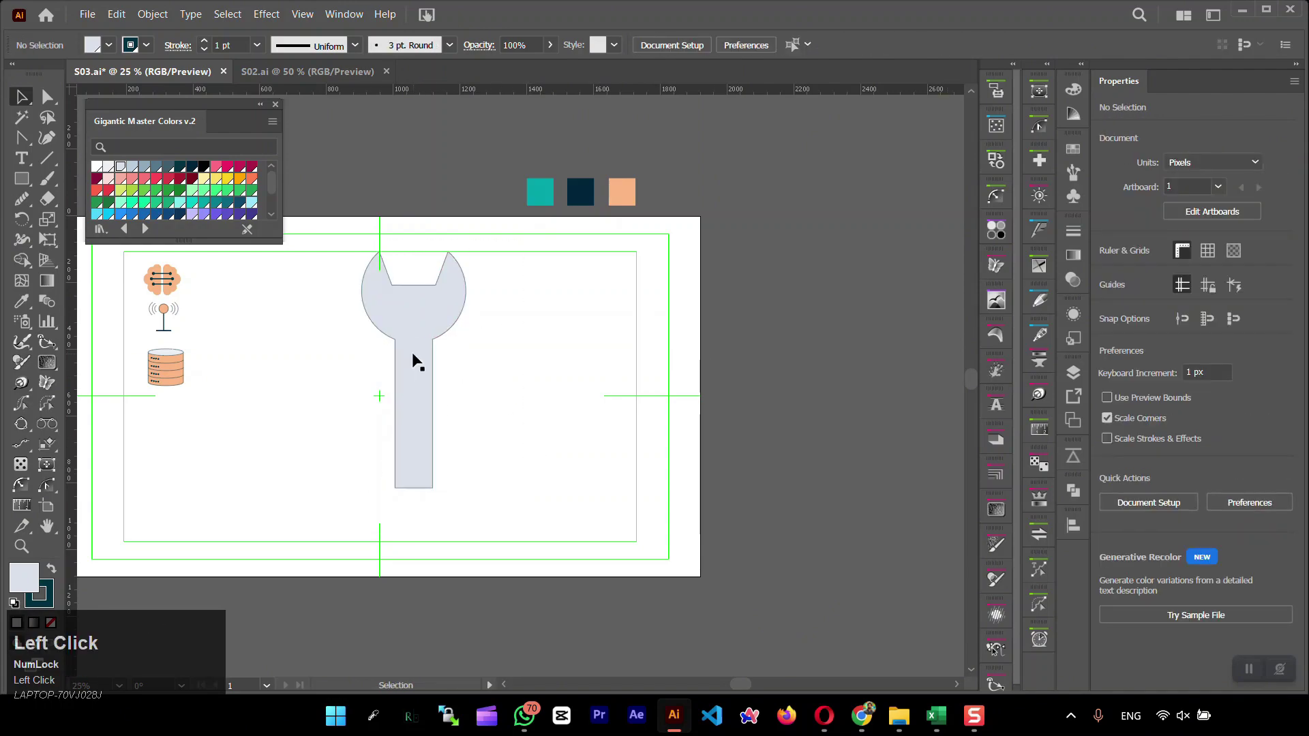
- Fill the wrench with the peach of the swatch square above the artboard and outline it in dark teal 003343
{"action": "left_click", "coordinate": [413, 356]}
{"action": "left_click", "coordinate": [27, 298]}
{"action": "left_click", "coordinate": [621, 191]}
{"action": "left_click", "coordinate": [1073, 89]}
{"action": "left_click", "coordinate": [22, 96]}
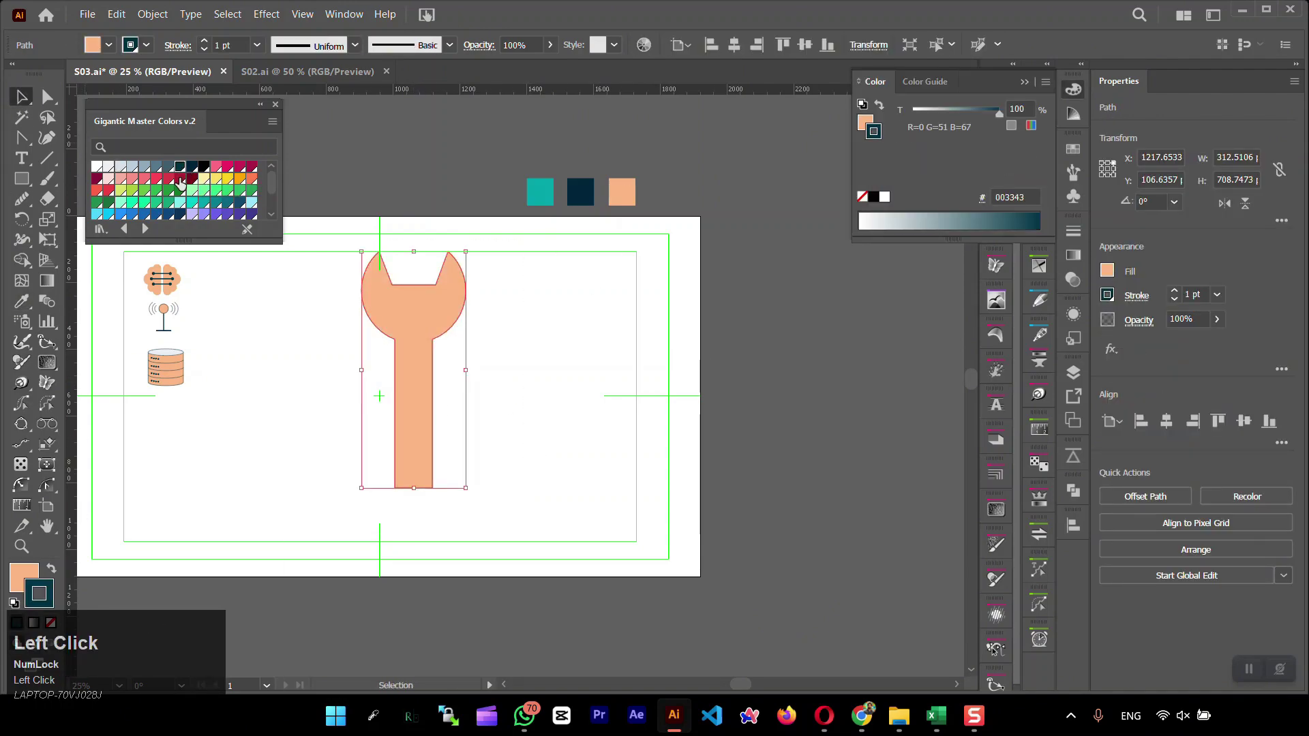
- Undo the wrench's latest resizing together with its peach fill and dark teal outline
{"action": "left_click", "coordinate": [376, 423]}
{"action": "left_click_drag", "start_coordinate": [466, 252], "coordinate": [390, 374]}
{"action": "key", "text": "ctrl+z"}
{"action": "key", "text": "ctrl+z"}
{"action": "key", "text": "ctrl+z"}
{"action": "key", "text": "ctrl+z"}
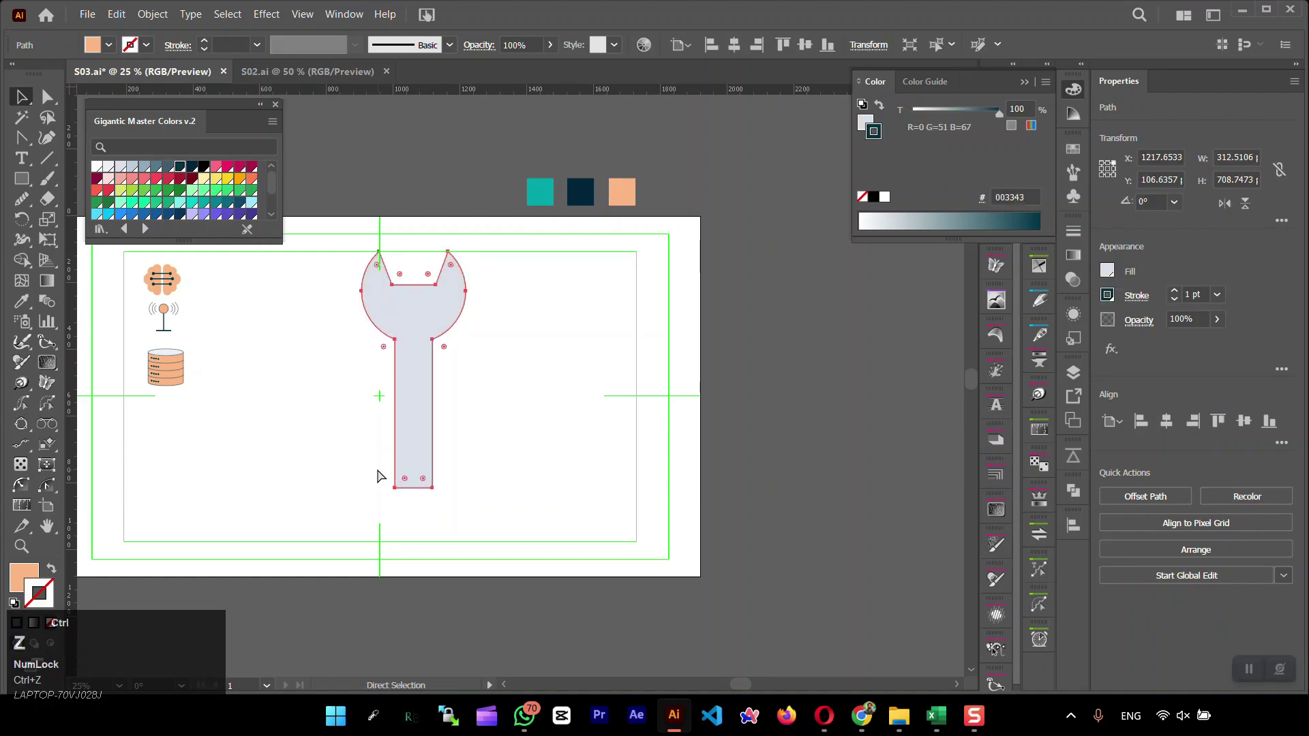
- Shorten the wrench's handle from its lower end, making the wrench about 592 px tall
{"action": "left_click", "coordinate": [417, 486]}
{"action": "left_click_drag", "start_coordinate": [424, 450], "coordinate": [424, 451]}
{"action": "left_click_drag", "start_coordinate": [538, 409], "coordinate": [408, 321]}
{"action": "left_click", "coordinate": [1110, 494]}
- Fill the shortened wrench with the peach of the swatch square and outline it in dark teal 003343
{"action": "key", "text": "i"}
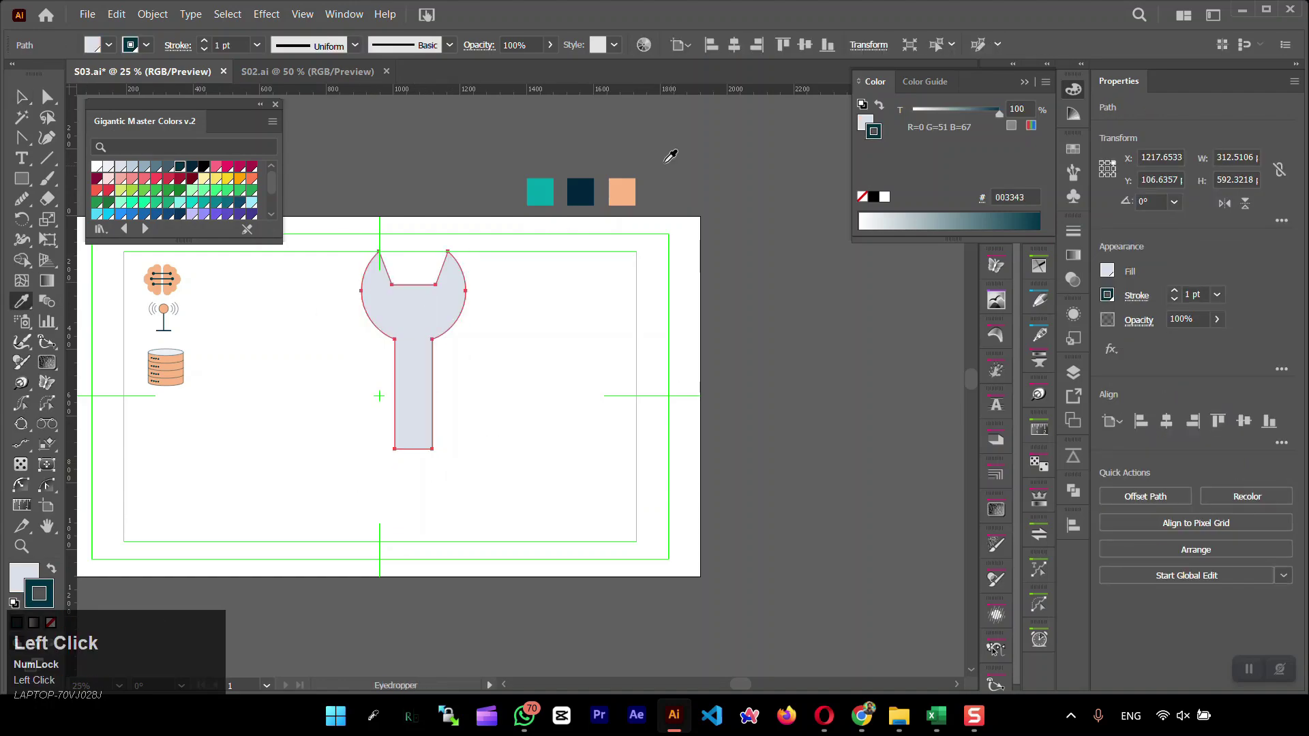
{"action": "left_click", "coordinate": [621, 192]}
{"action": "left_click", "coordinate": [179, 166]}
- Scale the wrench down to about 108 × 204 px and move it to the artboard's right side
{"action": "key", "text": "v"}
{"action": "left_click_drag", "start_coordinate": [466, 252], "coordinate": [397, 381]}
{"action": "left_click_drag", "start_coordinate": [380, 403], "coordinate": [588, 357]}
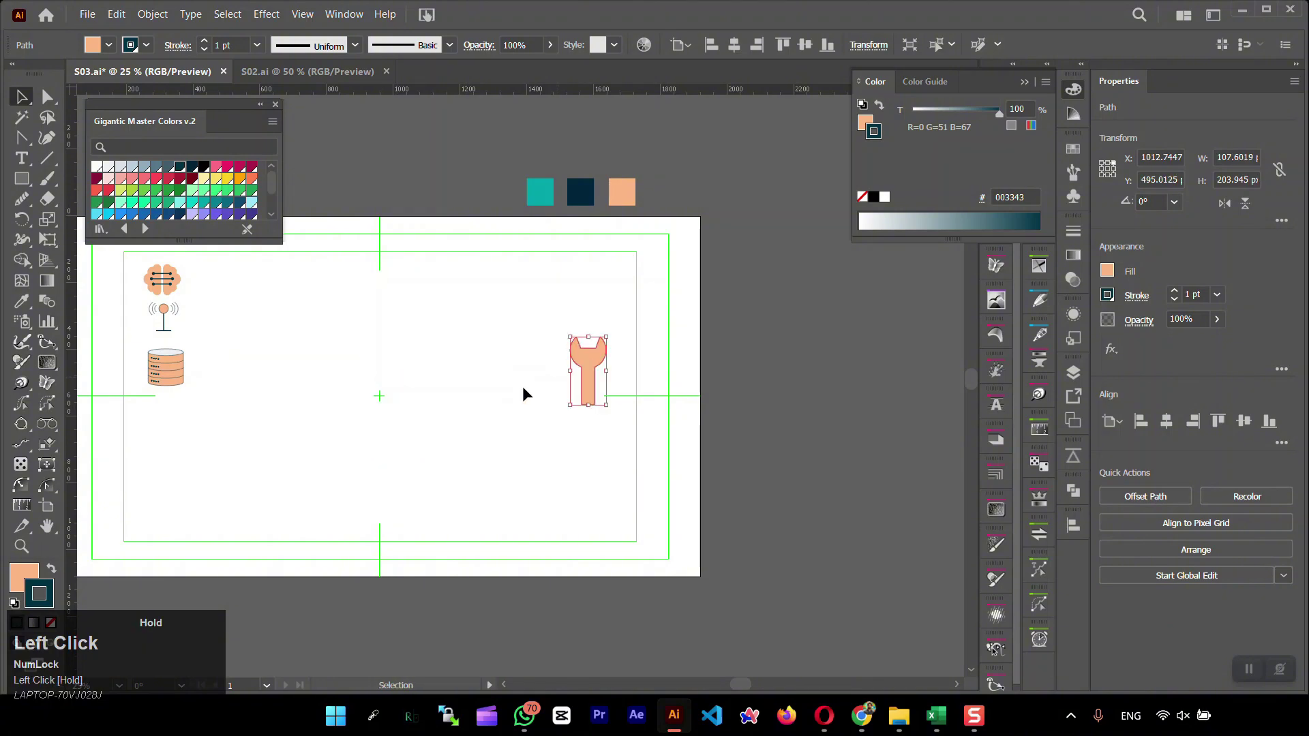
{"action": "left_click", "coordinate": [525, 395]}
- Draw a browser rectangle about 439 × 266 px, fill it light grey DAE1EA and round its upper-right corner
{"action": "left_click", "coordinate": [22, 178]}
{"action": "left_click_drag", "start_coordinate": [348, 332], "coordinate": [495, 420]}
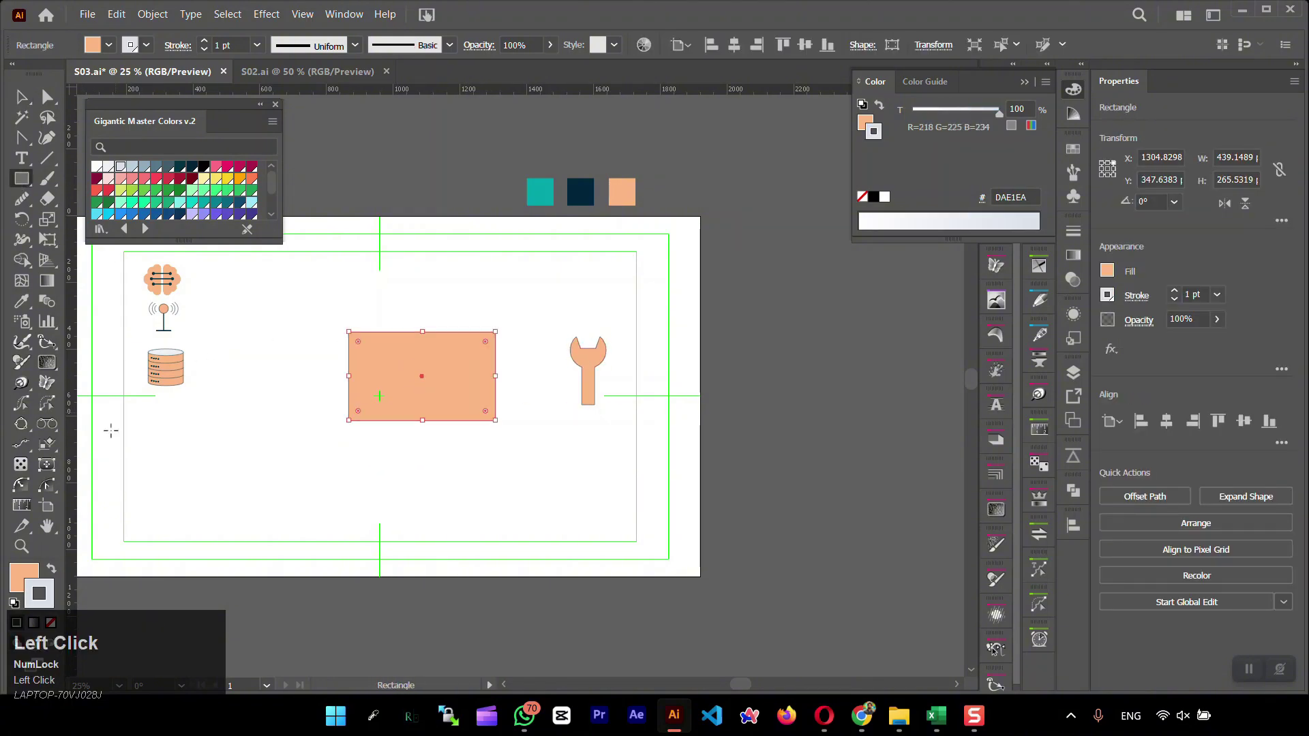
{"action": "left_click", "coordinate": [121, 168]}
{"action": "key", "text": "a"}
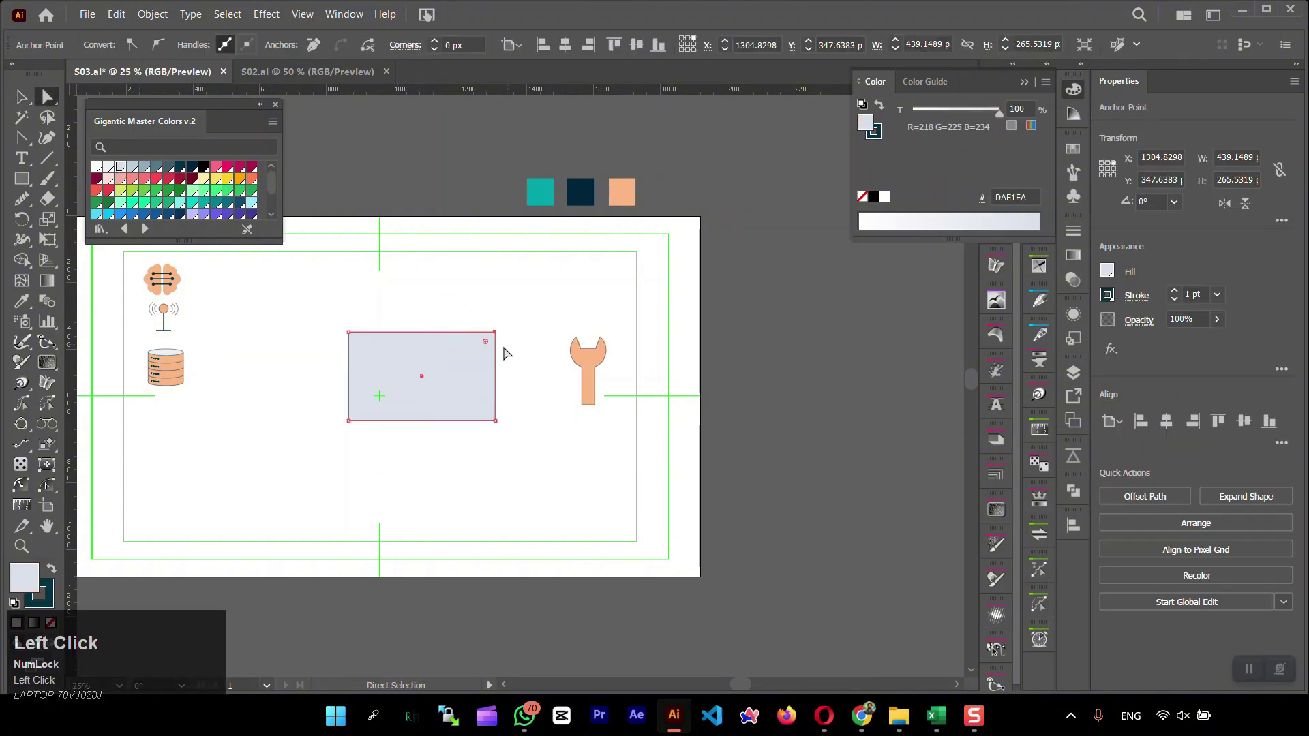
{"action": "left_click_drag", "start_coordinate": [485, 341], "coordinate": [460, 358]}
{"action": "key", "text": "ctrl+shift+a"}
- Draw a horizontal line across the upper part of the browser rectangle
{"action": "left_click", "coordinate": [45, 164]}
{"action": "left_click_drag", "start_coordinate": [359, 351], "coordinate": [462, 351]}
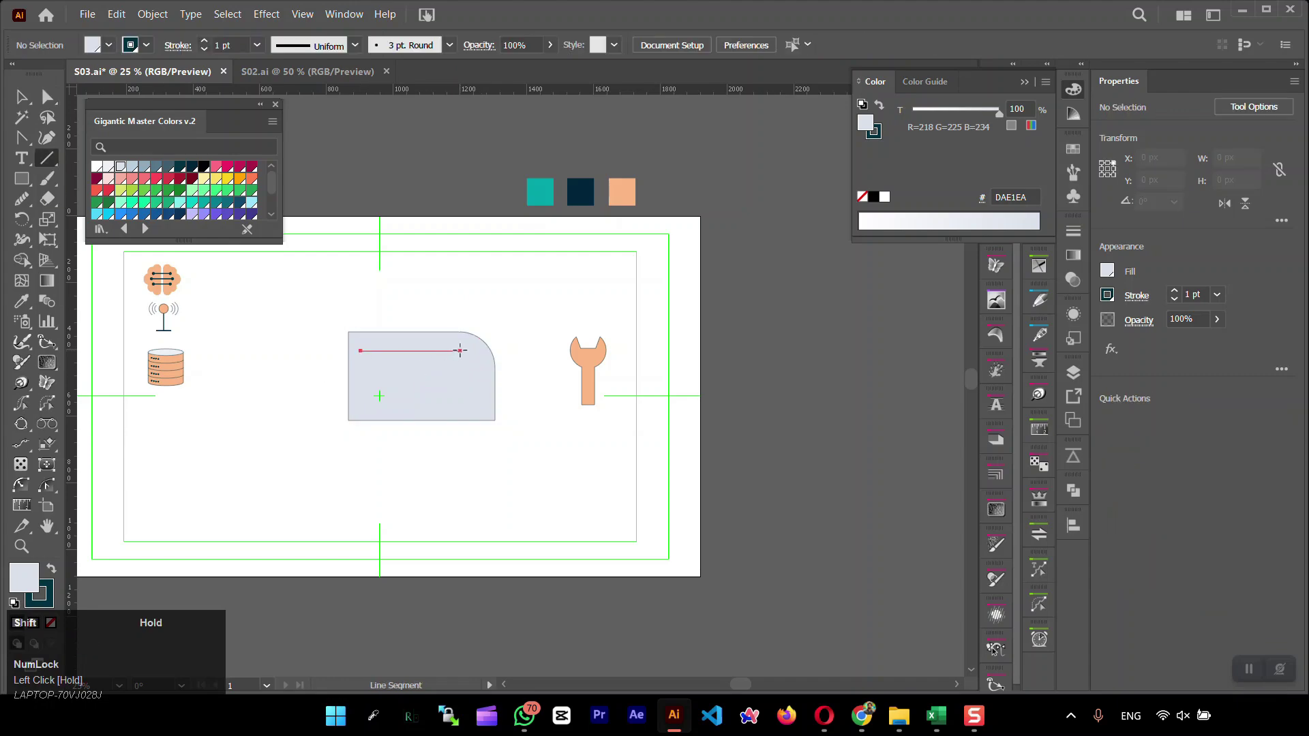
{"action": "key", "text": "v"}
{"action": "key", "text": "ctrl+shift+a"}
- Draw a 24 px red circle above the browser's line and duplicate it into a row of three
{"action": "scroll", "coordinate": [359, 355], "scroll_direction": "up", "scroll_amount": 1, "text": "alt"}
{"action": "scroll", "coordinate": [359, 354], "scroll_direction": "up", "scroll_amount": 3, "text": "alt"}
{"action": "left_click_drag", "start_coordinate": [22, 178], "coordinate": [68, 220]}
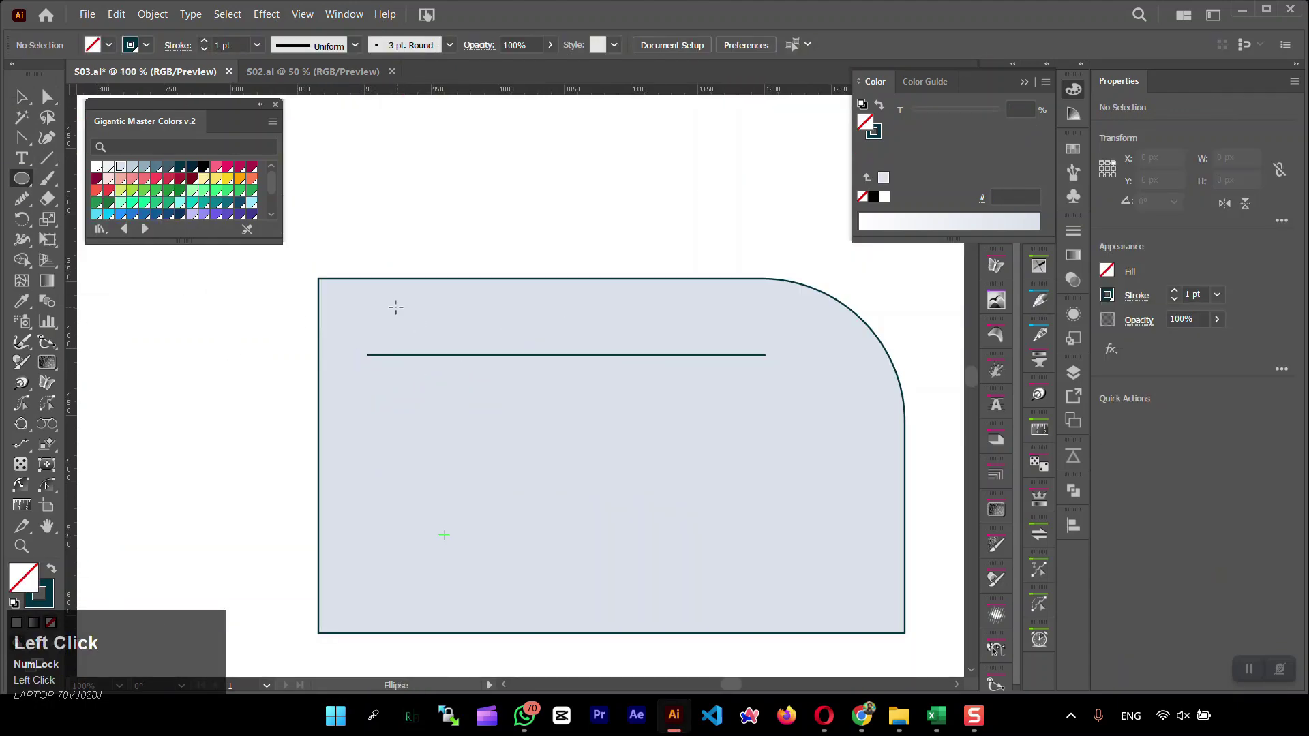
{"action": "mouse_move", "coordinate": [387, 304]}
{"action": "left_mouse_down"}
{"action": "mouse_move", "coordinate": [420, 338]}
{"action": "mouse_move", "coordinate": [444, 324]}
{"action": "left_mouse_up"}
{"action": "key", "text": "shift+x"}
{"action": "left_click", "coordinate": [156, 179]}
{"action": "key", "text": "v"}
{"action": "key", "text": "ctrl+d"}
- Recolour the middle browser circle orange FFA402 and the left one green
{"action": "left_click", "coordinate": [439, 320]}
{"action": "left_click", "coordinate": [240, 179]}
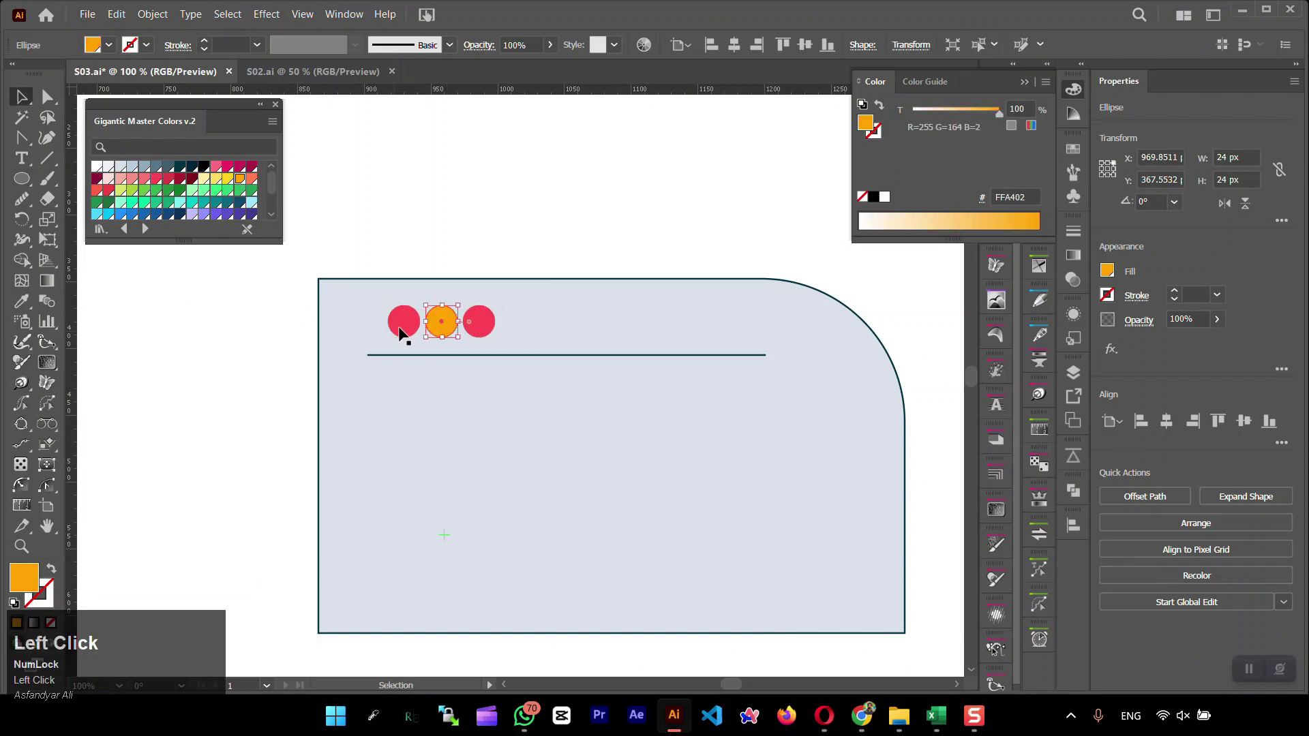
{"action": "left_click", "coordinate": [404, 320]}
{"action": "left_click", "coordinate": [179, 190]}
{"action": "key", "text": "ctrl+shift+a"}
- Place the wrench in front of the browser window, overlapping its right edge
{"action": "scroll", "coordinate": [287, 407], "scroll_direction": "down", "scroll_amount": 3}
{"action": "key", "text": "ctrl+shift+bracketleft"}
{"action": "left_click_drag", "start_coordinate": [602, 416], "coordinate": [456, 435]}
{"action": "mouse_move", "coordinate": [492, 411]}
{"action": "left_mouse_down", "text": "shift"}
{"action": "mouse_move", "coordinate": [505, 389]}
{"action": "mouse_move", "coordinate": [488, 407]}
{"action": "left_mouse_up", "text": "shift"}
{"action": "left_click", "coordinate": [584, 407]}
- Group the browser window with the wrench, scale the group to about 194 × 112 px and place it right of the brain icon
{"action": "scroll", "coordinate": [584, 408], "scroll_direction": "down", "scroll_amount": 2}
{"action": "left_click_drag", "start_coordinate": [597, 372], "coordinate": [422, 468]}
{"action": "key", "text": "ctrl+g"}
{"action": "left_click", "coordinate": [571, 412]}
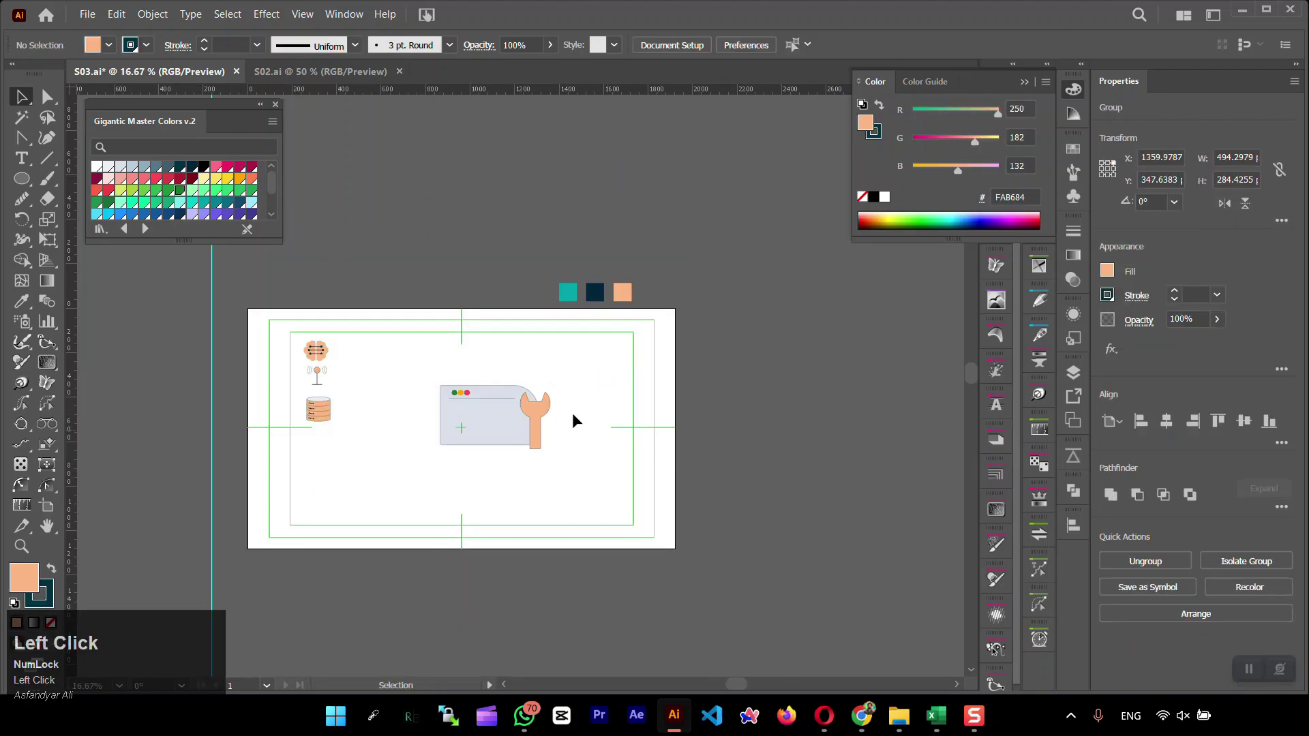
{"action": "key", "text": "shift+f"}
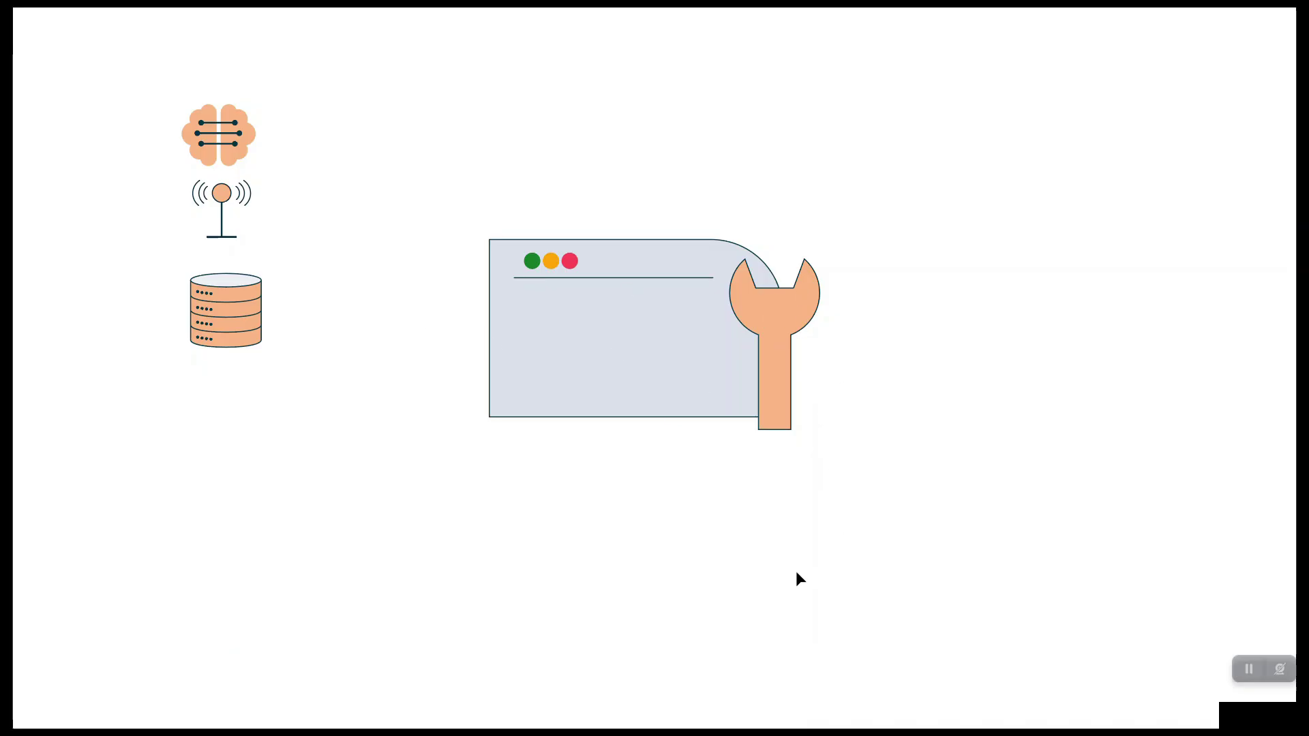
{"action": "key", "text": "Escape"}
{"action": "left_click_drag", "start_coordinate": [572, 408], "coordinate": [373, 235]}
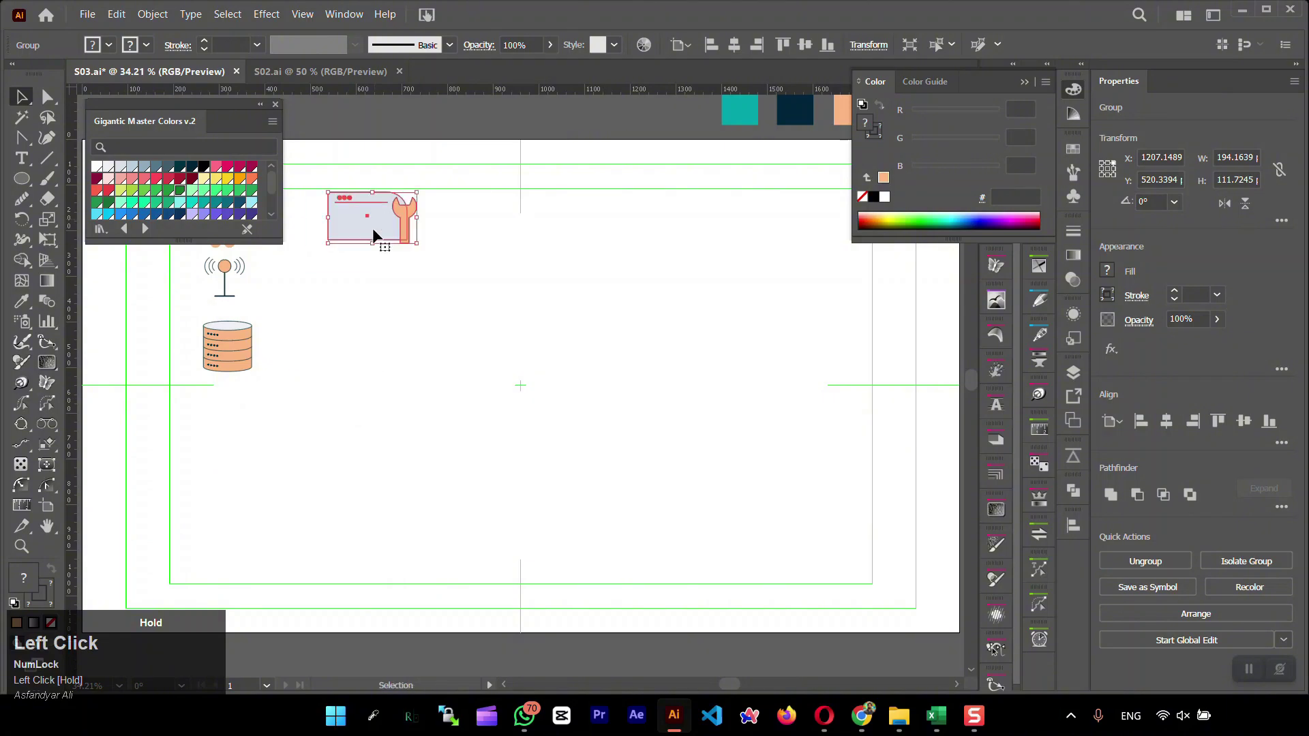
- Switch to Storytable.xlsx in Excel and read the smart-sensor list in cell E4
{"action": "left_click", "coordinate": [936, 716]}
{"action": "left_click_drag", "start_coordinate": [996, 435], "coordinate": [1241, 454]}
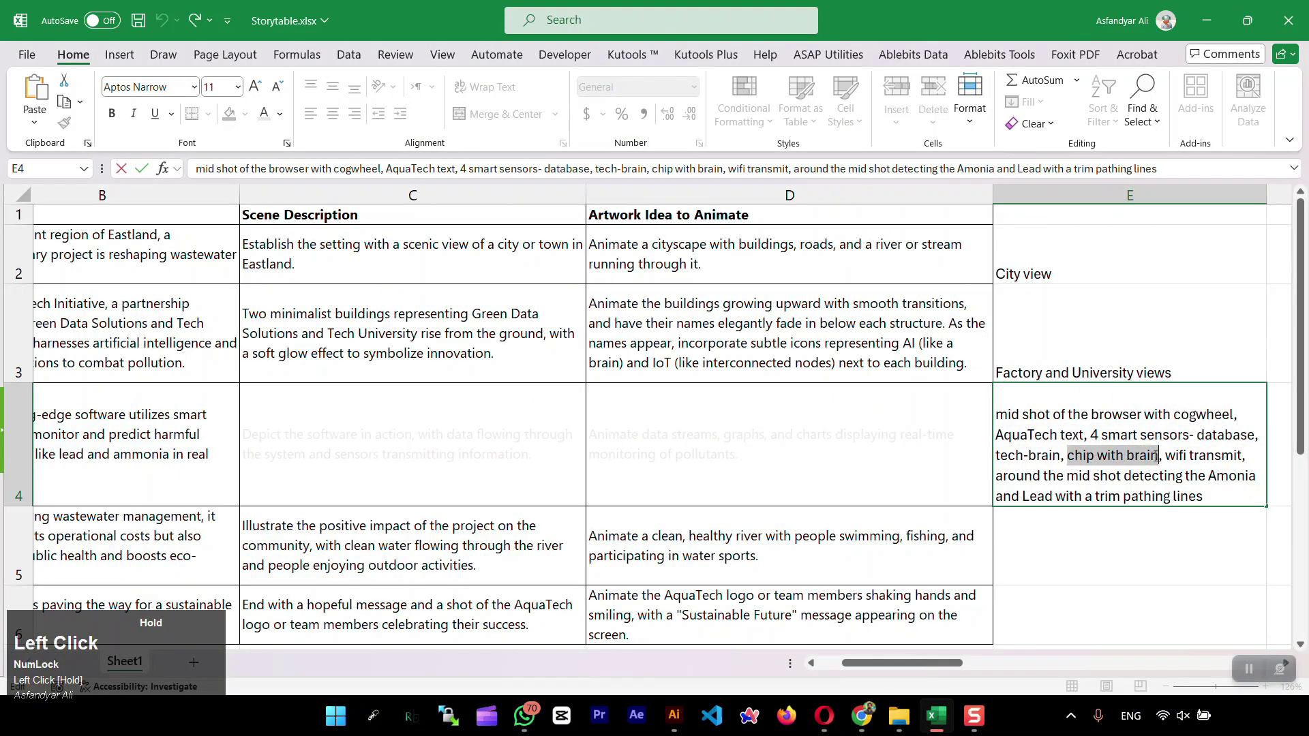
{"action": "key", "text": "alt+Tab"}
- In Illustrator, copy one half of the brain icon to the artboard's middle and rotate it into an upright cloud
{"action": "left_click_drag", "start_coordinate": [267, 332], "coordinate": [555, 485]}
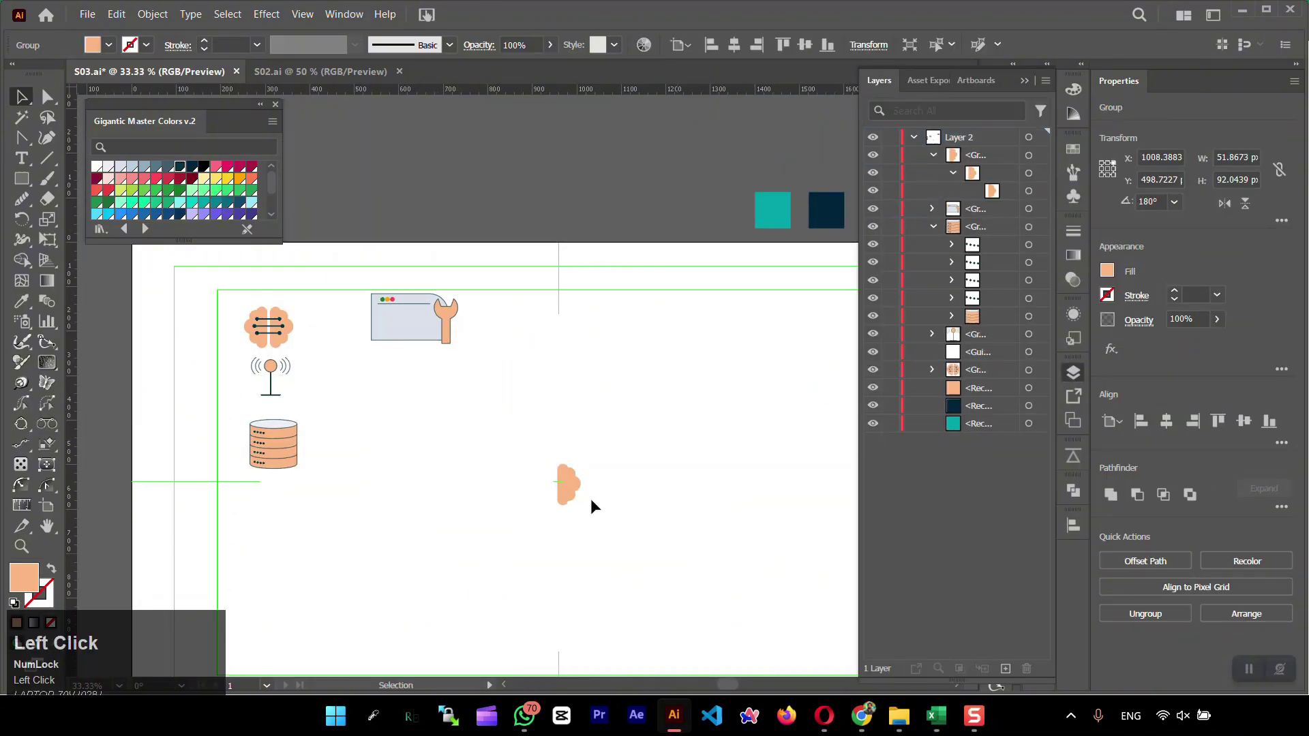
{"action": "scroll", "coordinate": [572, 485], "scroll_direction": "up", "scroll_amount": 3}
- Draw a padlock body left of the cloud, with rounded lower corners and a size of about 42 × 35 px
{"action": "key", "text": "m"}
{"action": "mouse_move", "coordinate": [273, 429]}
{"action": "left_mouse_down"}
{"action": "mouse_move", "coordinate": [332, 486]}
{"action": "mouse_move", "coordinate": [303, 469]}
{"action": "mouse_move", "coordinate": [306, 451]}
{"action": "left_mouse_up"}
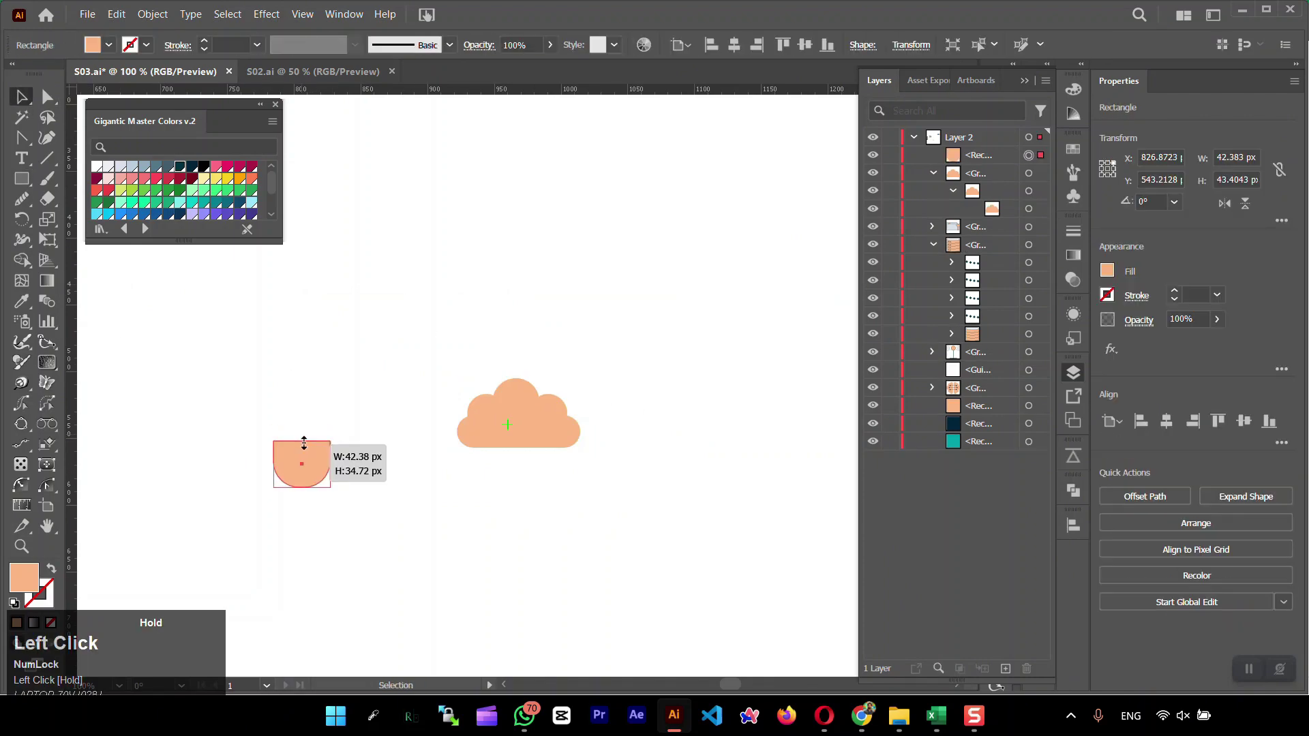
{"action": "key", "text": "v"}
{"action": "key", "text": "ctrl+shift+a"}
- Draw a circle about 43 px wide above the padlock body, with a black outline and no fill
{"action": "left_click_drag", "start_coordinate": [34, 188], "coordinate": [72, 216]}
{"action": "left_click_drag", "start_coordinate": [259, 328], "coordinate": [318, 385]}
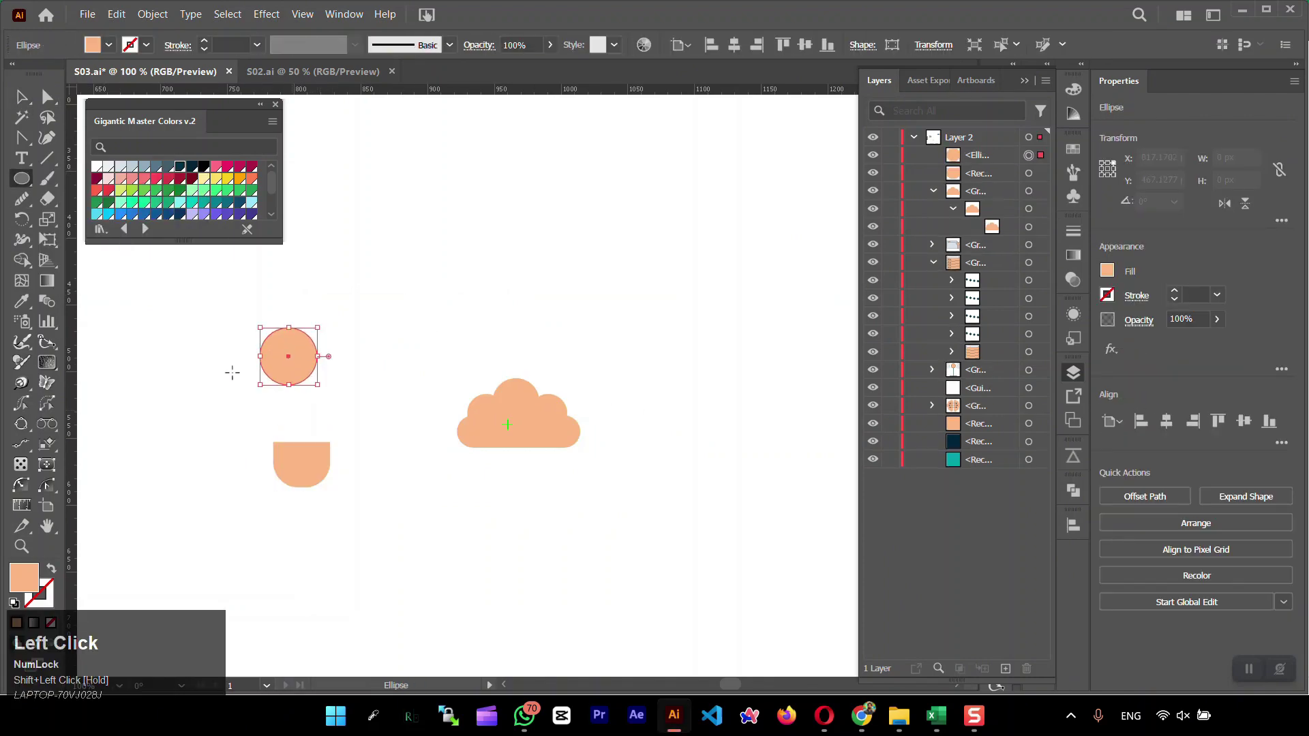
{"action": "key", "text": "d"}
{"action": "key", "text": "slash"}
{"action": "key", "text": "x"}
- Delete the circle's lower anchor and set the remaining arch on the padlock body's upper edge as an open shackle
{"action": "key", "text": "a"}
{"action": "left_click", "coordinate": [289, 386]}
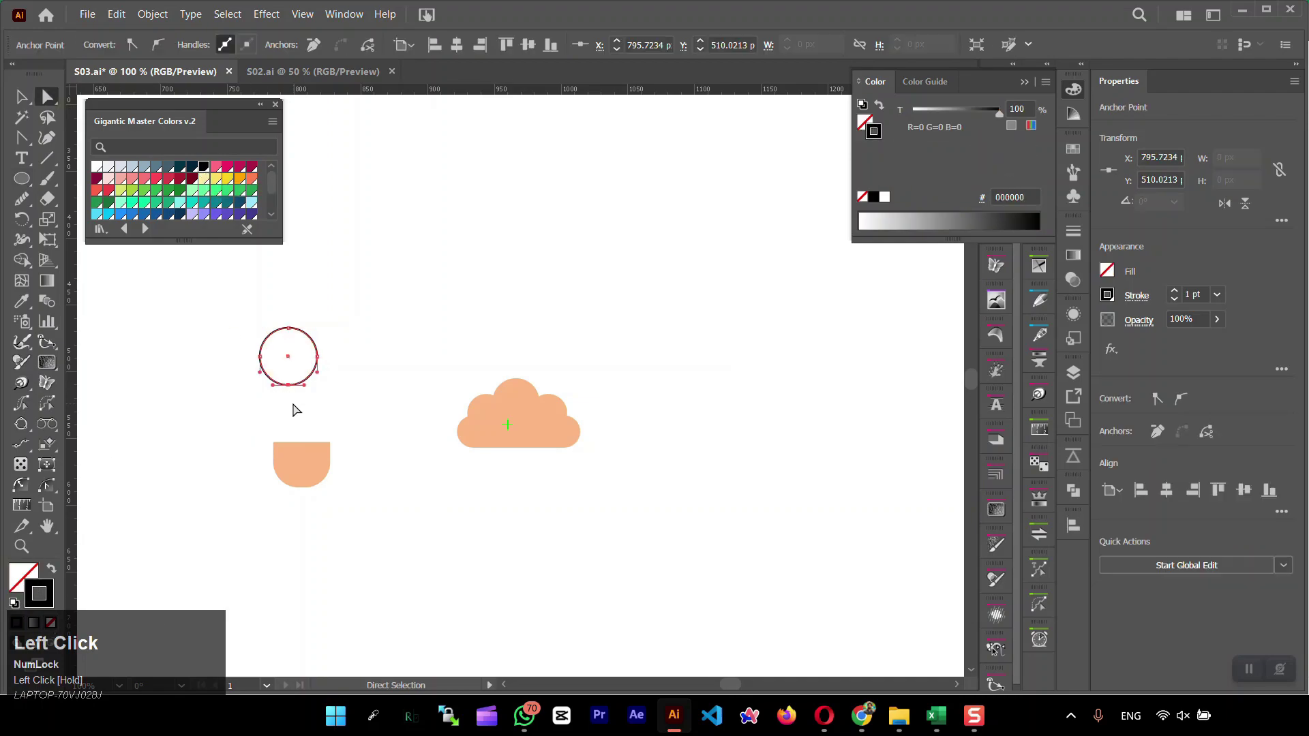
{"action": "key", "text": "Delete"}
{"action": "left_click_drag", "start_coordinate": [305, 330], "coordinate": [311, 349]}
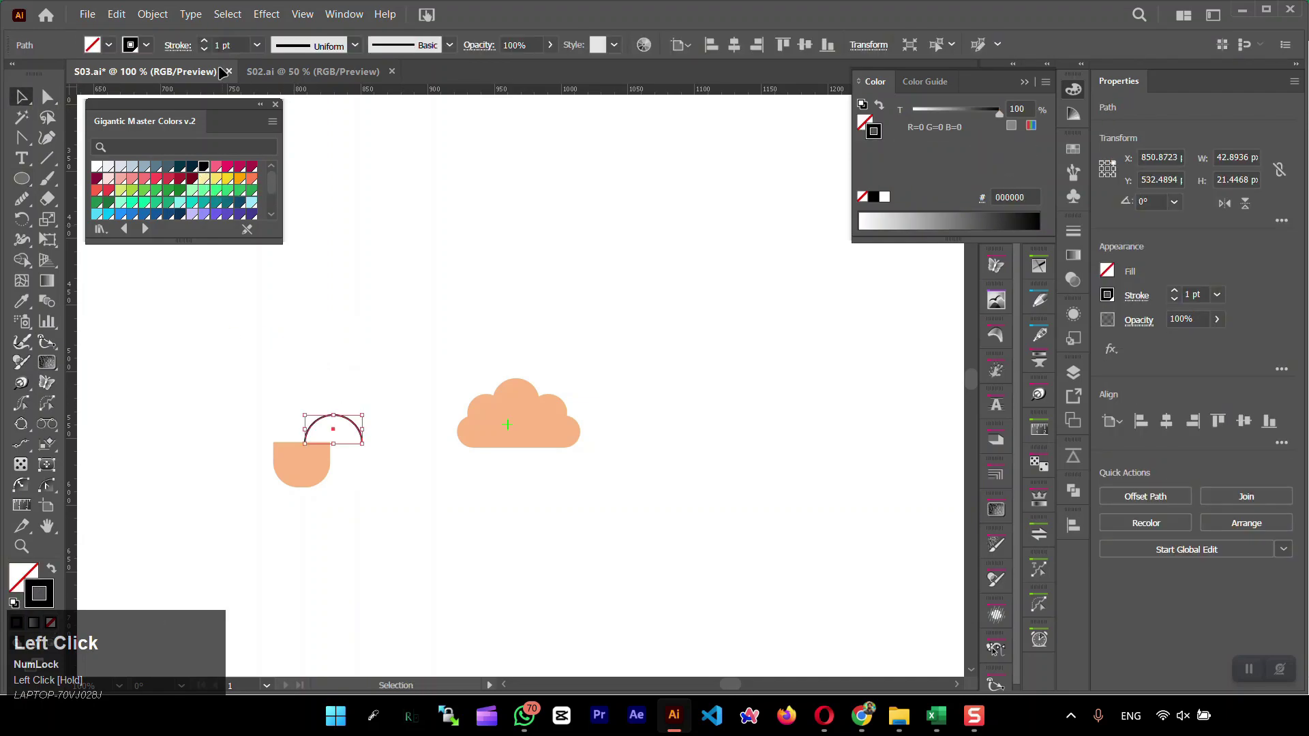
- Give the shackle an 8 pt stroke with round caps
{"action": "type", "text": "3"}
{"action": "key", "text": "Return"}
{"action": "left_click", "coordinate": [179, 45]}
{"action": "left_click", "coordinate": [179, 45]}
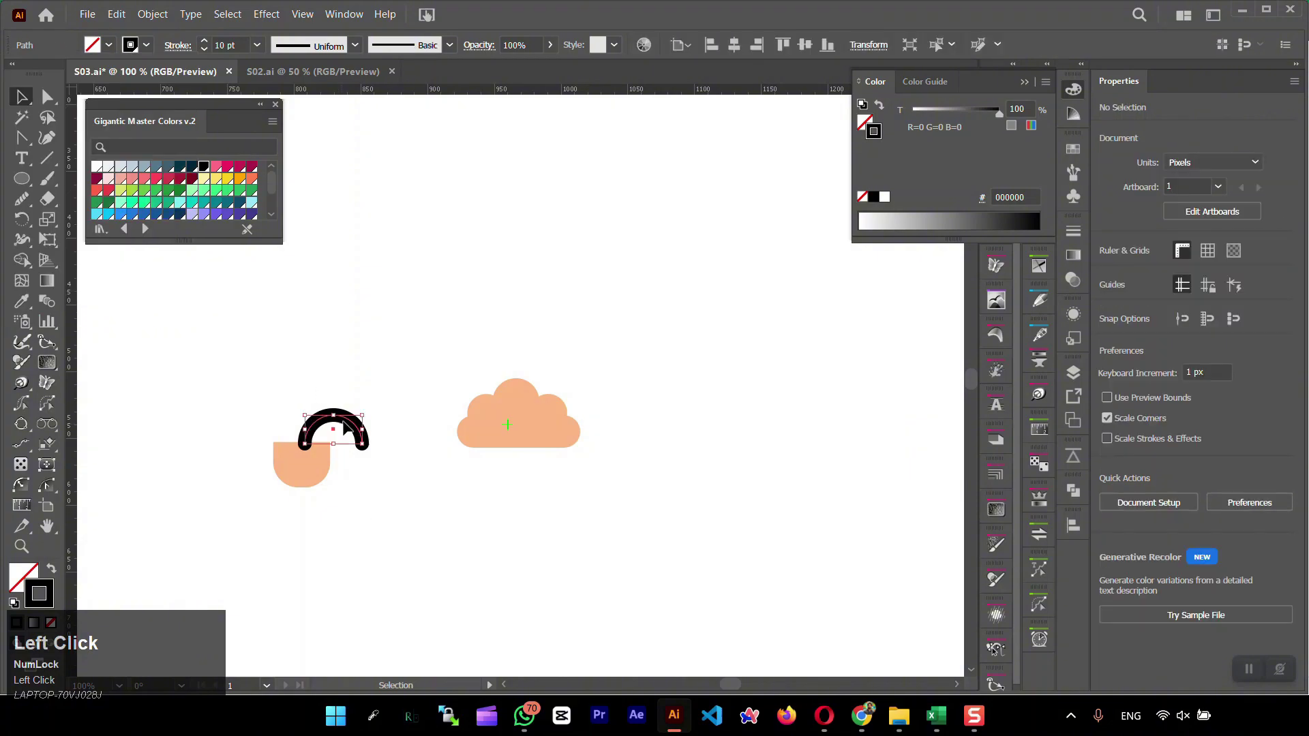
{"action": "left_click", "coordinate": [203, 40]}
{"action": "left_click", "coordinate": [354, 503]}
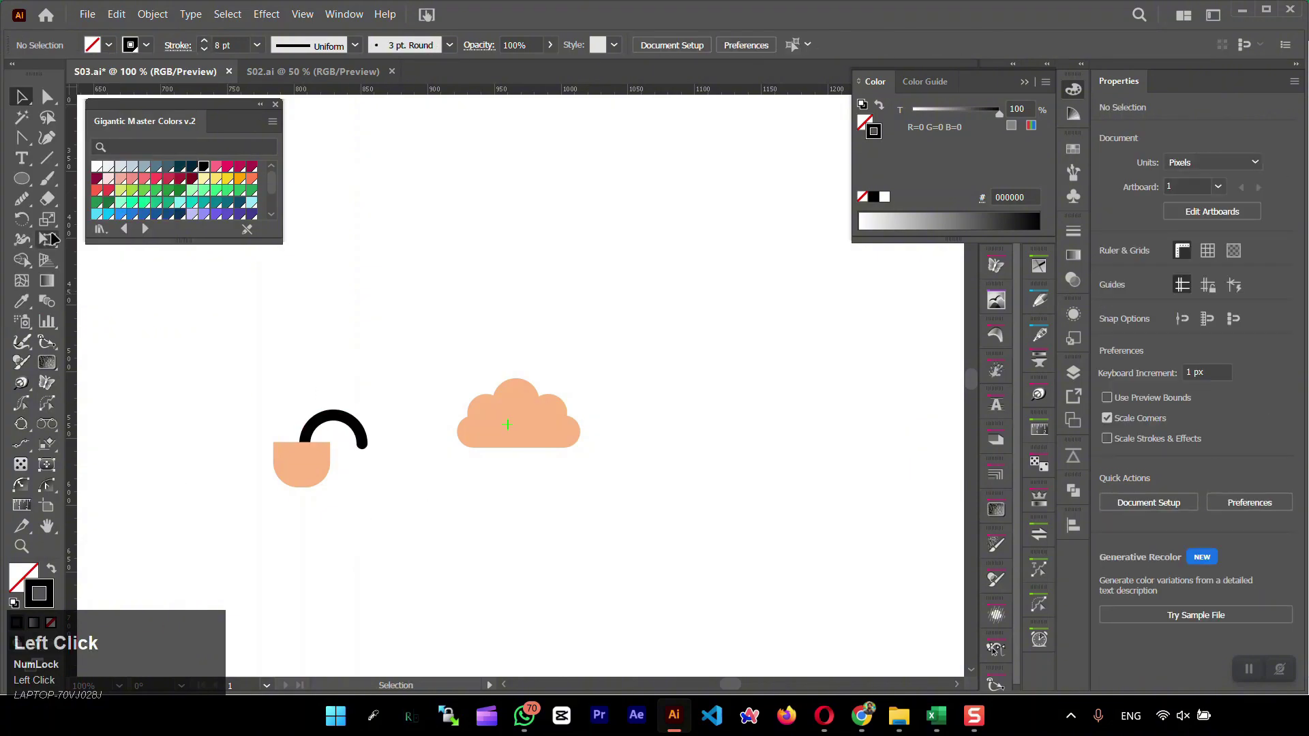
- Draw a black rectangle about 12 × 26 px to the left of the padlock body for the keyhole
{"action": "mouse_move", "coordinate": [22, 179]}
{"action": "left_mouse_down"}
{"action": "mouse_move", "coordinate": [77, 213]}
{"action": "mouse_move", "coordinate": [106, 178]}
{"action": "left_mouse_up"}
{"action": "left_click_drag", "start_coordinate": [209, 456], "coordinate": [228, 494]}
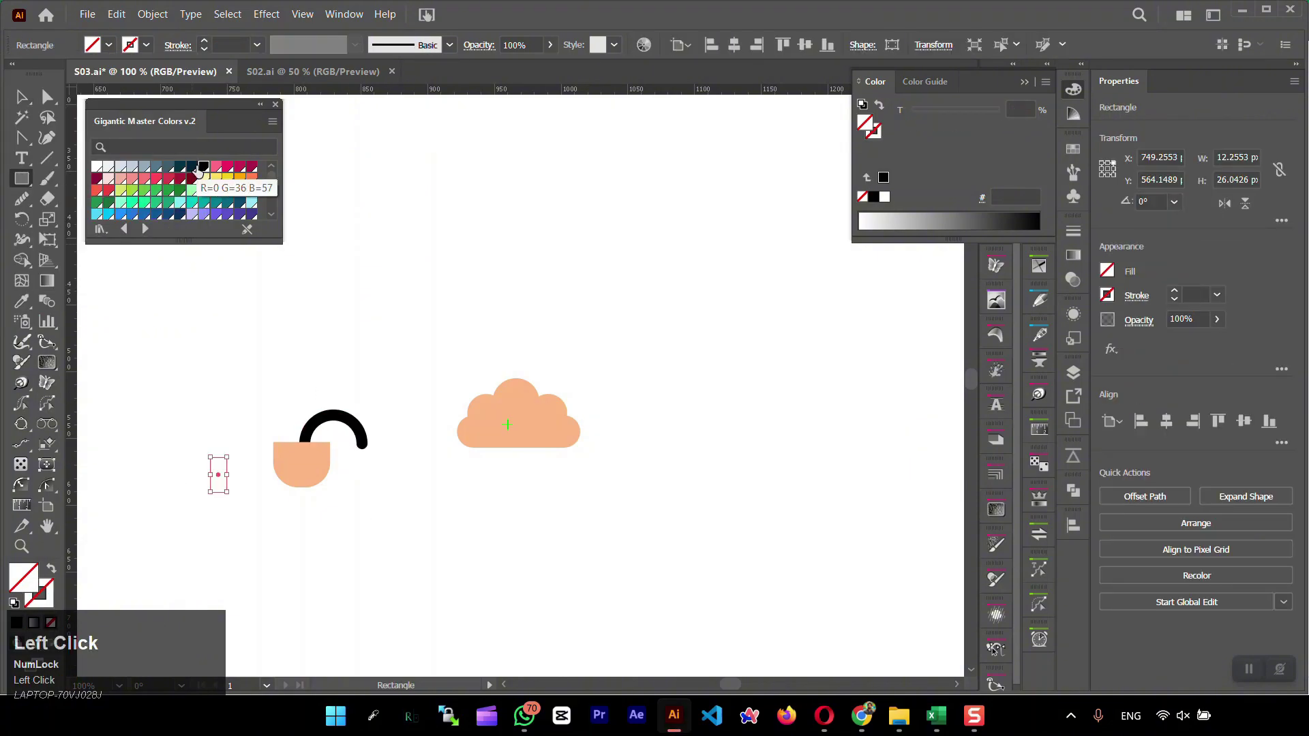
{"action": "key", "text": "ctrl+shift+a"}
{"action": "key", "text": "ctrl+equal"}
{"action": "key", "text": "ctrl+equal"}
{"action": "left_click", "coordinate": [225, 488]}
- Narrow the upper edge of the black rectangle symmetrically to form a tapered keyhole
{"action": "key", "text": "a"}
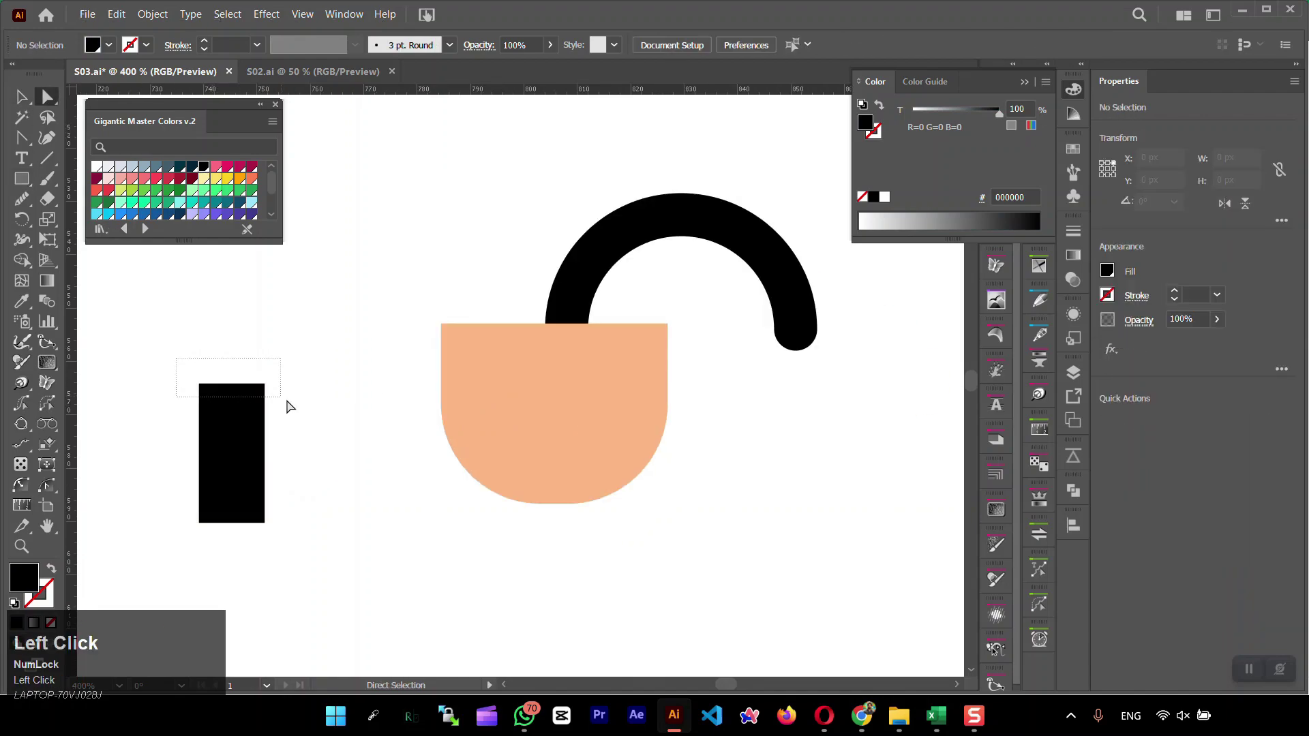
{"action": "left_click", "coordinate": [266, 384]}
{"action": "left_click_drag", "start_coordinate": [265, 386], "coordinate": [335, 439]}
{"action": "key", "text": "ctrl+z"}
{"action": "left_click", "coordinate": [156, 328]}
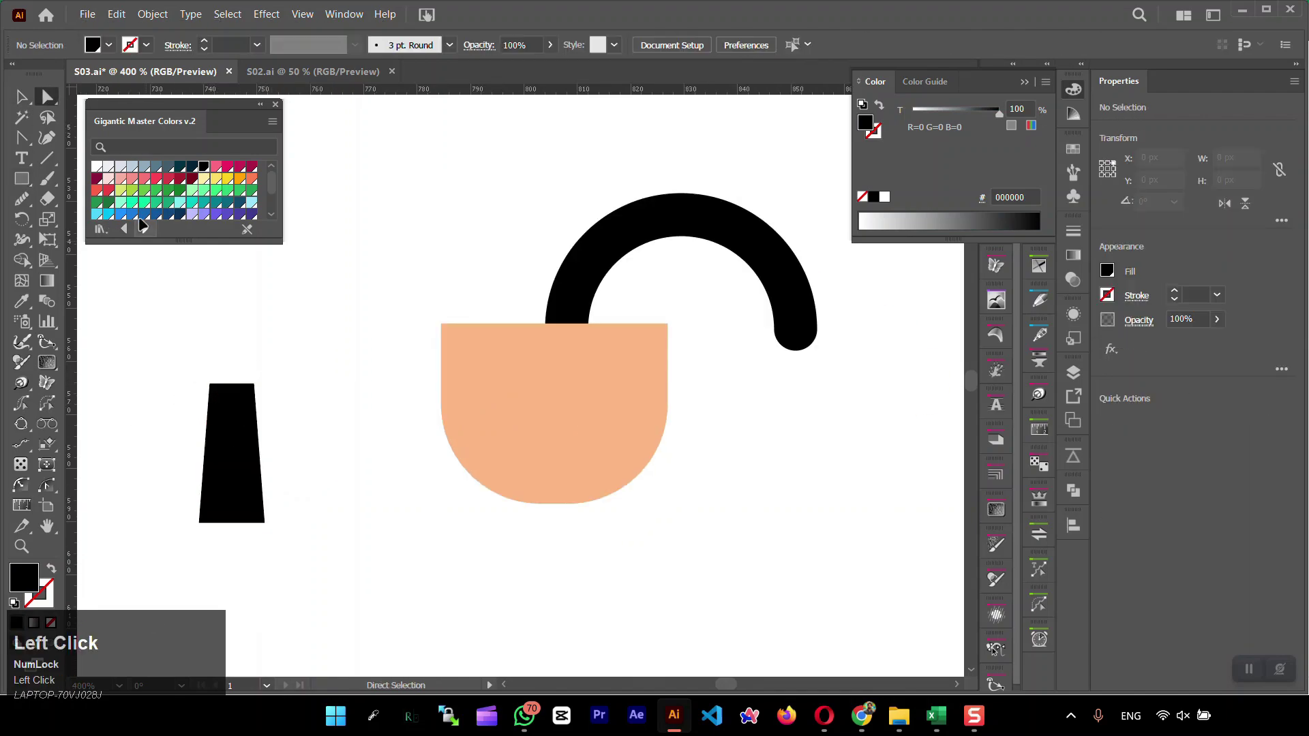
- Draw a circle about 6.5 px wide beside the keyhole and fill it with off-white EEF0F5
{"action": "left_click_drag", "start_coordinate": [21, 179], "coordinate": [89, 214]}
{"action": "left_click_drag", "start_coordinate": [123, 349], "coordinate": [159, 386]}
{"action": "left_click", "coordinate": [108, 166]}
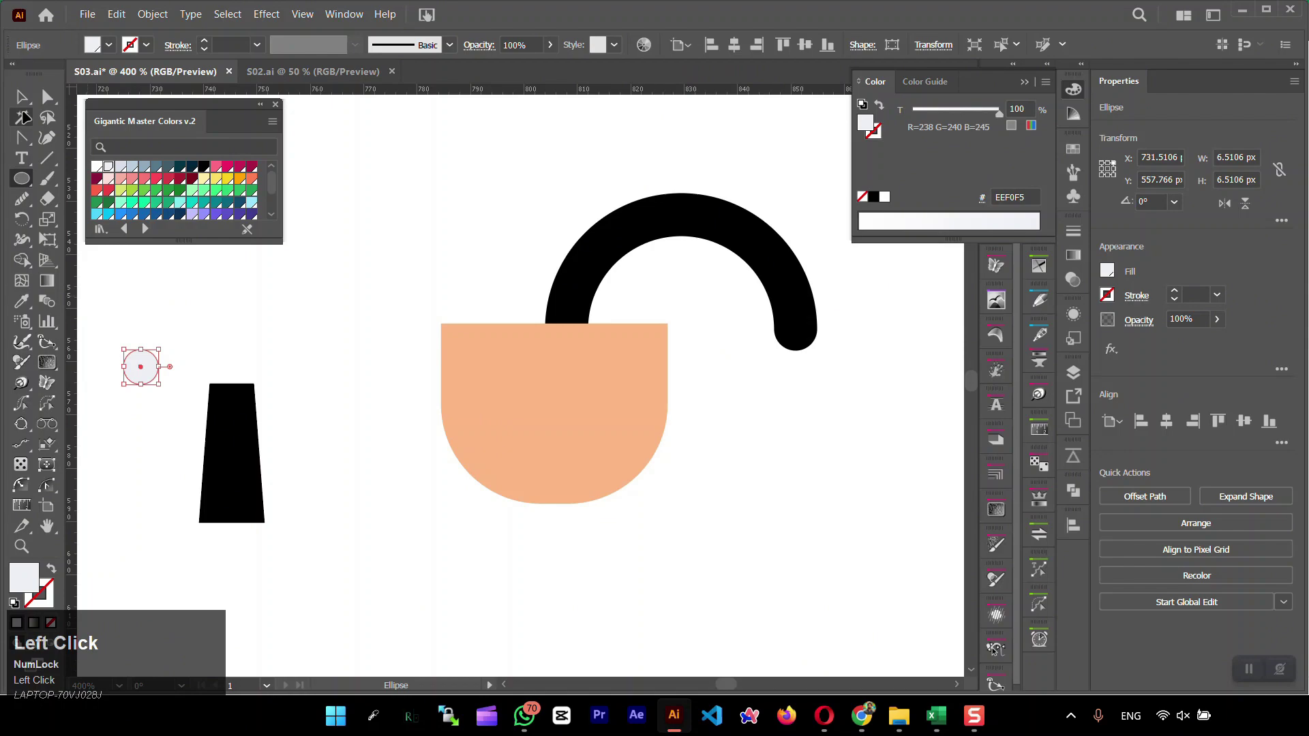
- Group the off-white circle with the tapered shape, scale the group to about 8 × 17 px and place it on the padlock body
{"action": "left_click", "coordinate": [205, 443], "text": "shift"}
{"action": "key", "text": "ctrl+g"}
{"action": "left_click_drag", "start_coordinate": [264, 383], "coordinate": [248, 430]}
{"action": "left_click_drag", "start_coordinate": [225, 478], "coordinate": [551, 428]}
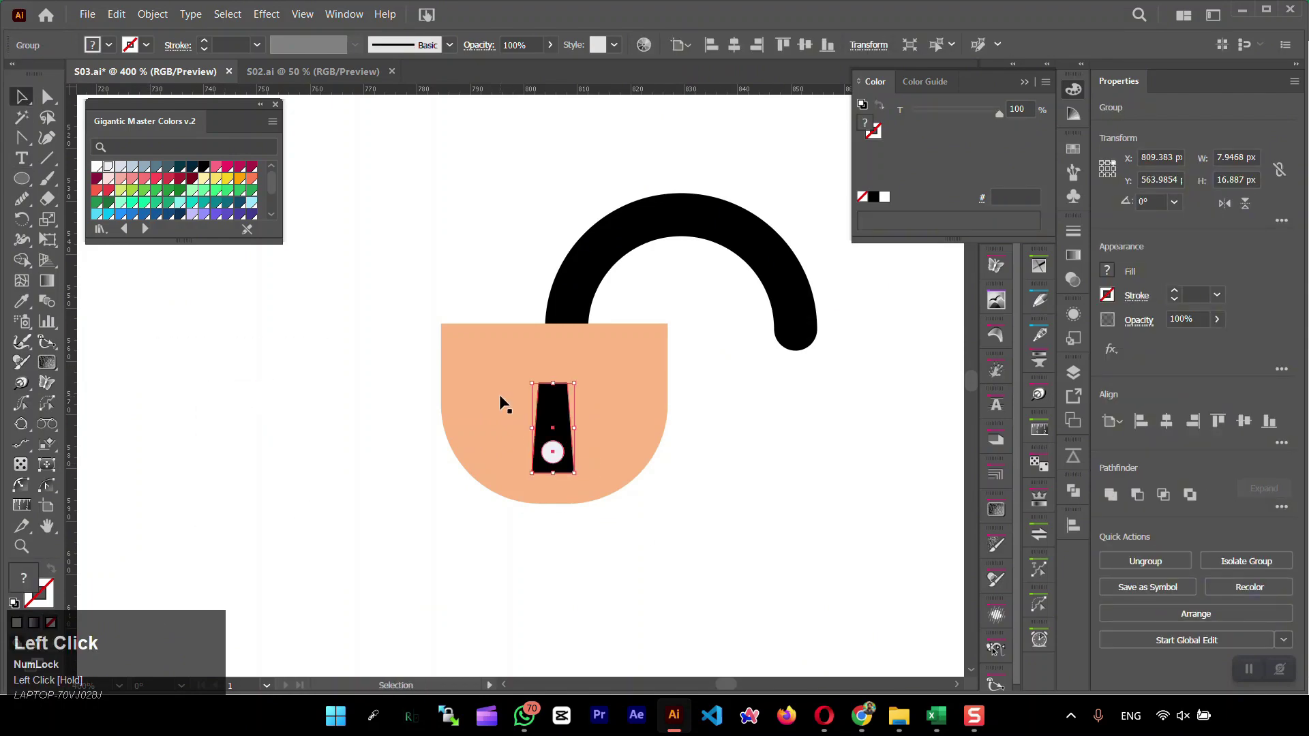
- Adjust the shackle's position on the padlock body
{"action": "left_click", "coordinate": [505, 404]}
{"action": "left_click", "coordinate": [636, 300]}
{"action": "left_click", "coordinate": [790, 313]}
{"action": "mouse_move", "coordinate": [756, 306]}
{"action": "left_mouse_down"}
{"action": "mouse_move", "coordinate": [798, 305]}
{"action": "mouse_move", "coordinate": [779, 299]}
{"action": "left_mouse_up"}
{"action": "left_click", "coordinate": [701, 257]}
{"action": "left_click_drag", "start_coordinate": [692, 217], "coordinate": [689, 239]}
- Move the complete padlock to the right side of the cloud
{"action": "left_click", "coordinate": [754, 482]}
{"action": "scroll", "coordinate": [754, 482], "scroll_direction": "down", "scroll_amount": 2}
{"action": "left_click", "coordinate": [722, 349]}
{"action": "left_click_drag", "start_coordinate": [712, 313], "coordinate": [753, 358]}
{"action": "left_click_drag", "start_coordinate": [599, 473], "coordinate": [631, 473]}
- Fill the cloud with the teal 00A3A8 of the swatch square above the artboard
{"action": "scroll", "coordinate": [491, 502], "scroll_direction": "down", "scroll_amount": 4}
{"action": "left_click", "coordinate": [574, 460]}
{"action": "scroll", "coordinate": [182, 250], "scroll_direction": "down", "scroll_amount": 1}
{"action": "left_click", "coordinate": [734, 174]}
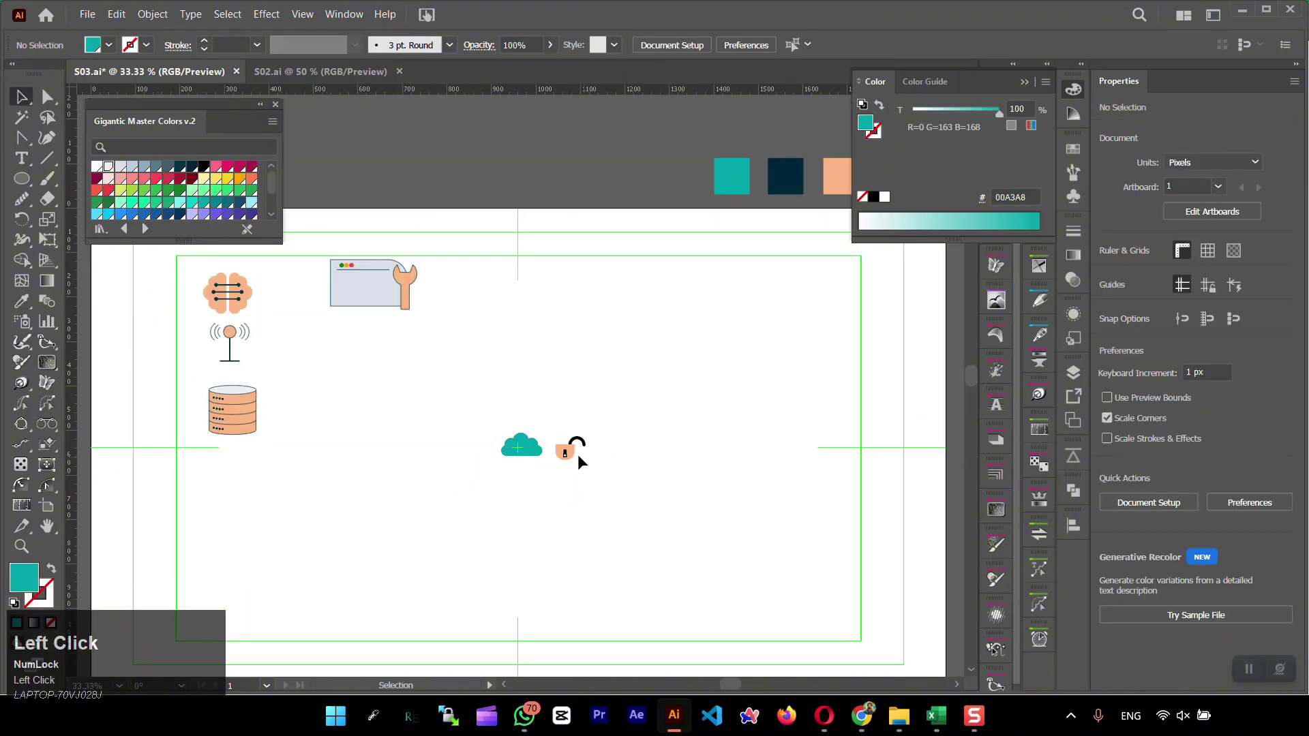
- Scale the padlock to about 41 × 32 px and place it over the cloud's lower middle
{"action": "scroll", "coordinate": [563, 451], "scroll_direction": "up", "scroll_amount": 3}
{"action": "key", "text": "v"}
{"action": "left_click_drag", "start_coordinate": [491, 462], "coordinate": [455, 462]}
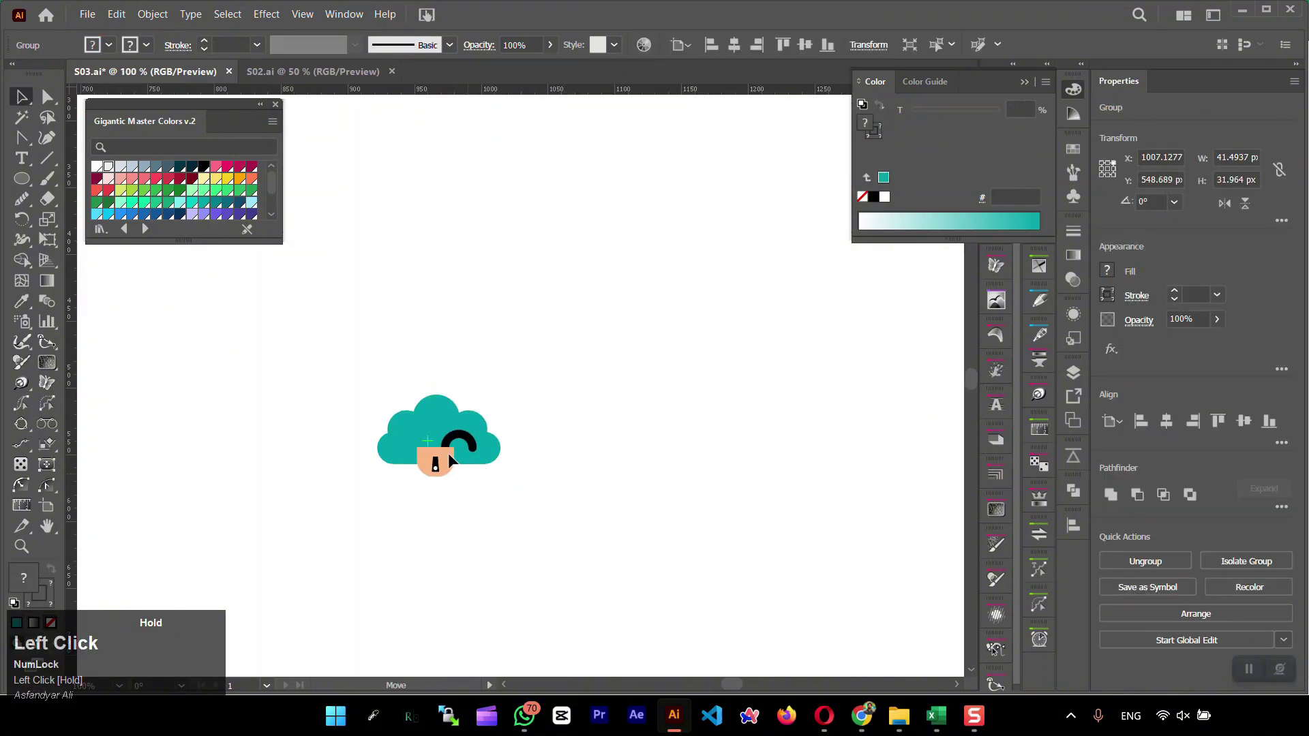
{"action": "left_click", "coordinate": [657, 364]}
- Move the unlocked-cloud icon into the column of sensor icons and centre-align it with them
{"action": "scroll", "coordinate": [657, 365], "scroll_direction": "down", "scroll_amount": 2}
{"action": "left_click", "coordinate": [559, 409], "text": "shift"}
{"action": "scroll", "coordinate": [612, 368], "scroll_direction": "down", "scroll_amount": 2}
{"action": "left_click_drag", "start_coordinate": [593, 368], "coordinate": [228, 419]}
{"action": "left_click", "coordinate": [1166, 422]}
{"action": "left_click", "coordinate": [1166, 422]}
{"action": "left_click", "coordinate": [1243, 421]}
{"action": "key", "text": "shift+f"}
- In Storytable.xlsx in Excel, replace "chip with brain" in cell E4 with "unlocked cloud", save the workbook and return to Illustrator
{"action": "left_click", "coordinate": [824, 404]}
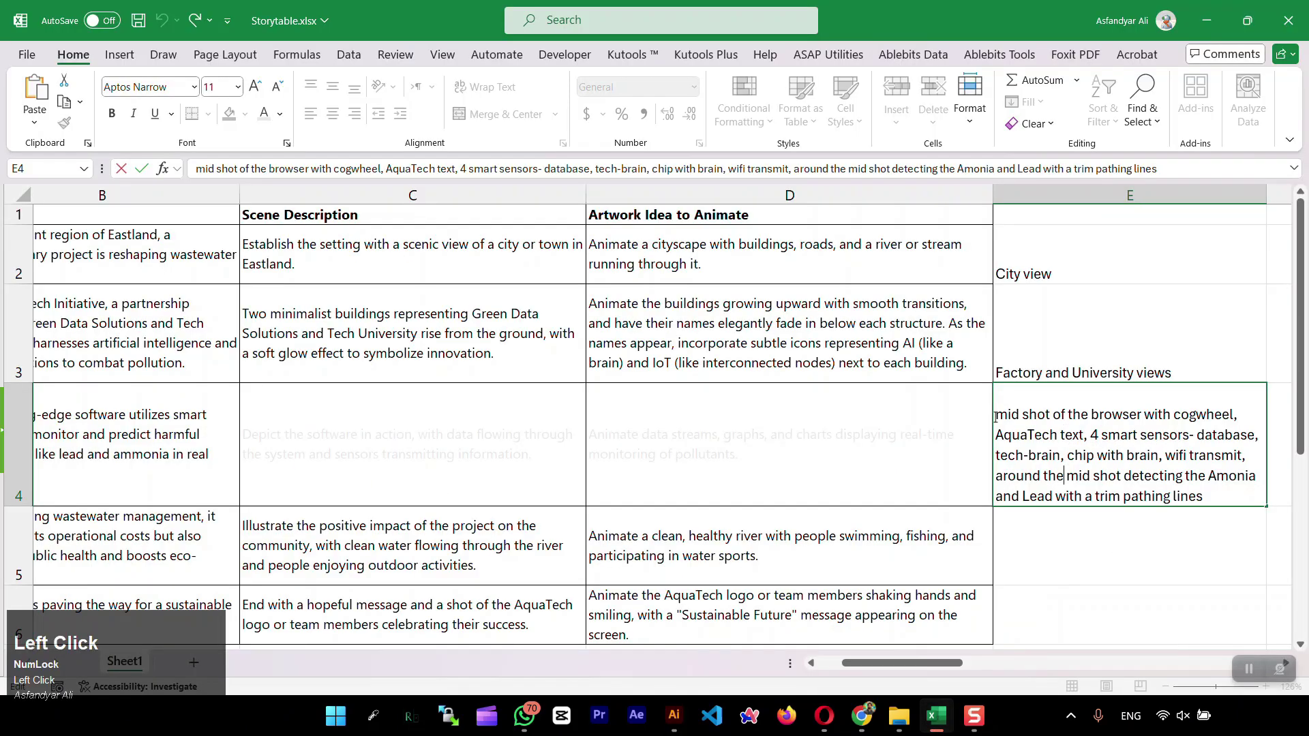
{"action": "left_click_drag", "start_coordinate": [996, 435], "coordinate": [1241, 456]}
{"action": "left_click_drag", "start_coordinate": [1068, 455], "coordinate": [1159, 455]}
{"action": "type", "text": "unlocked cloud"}
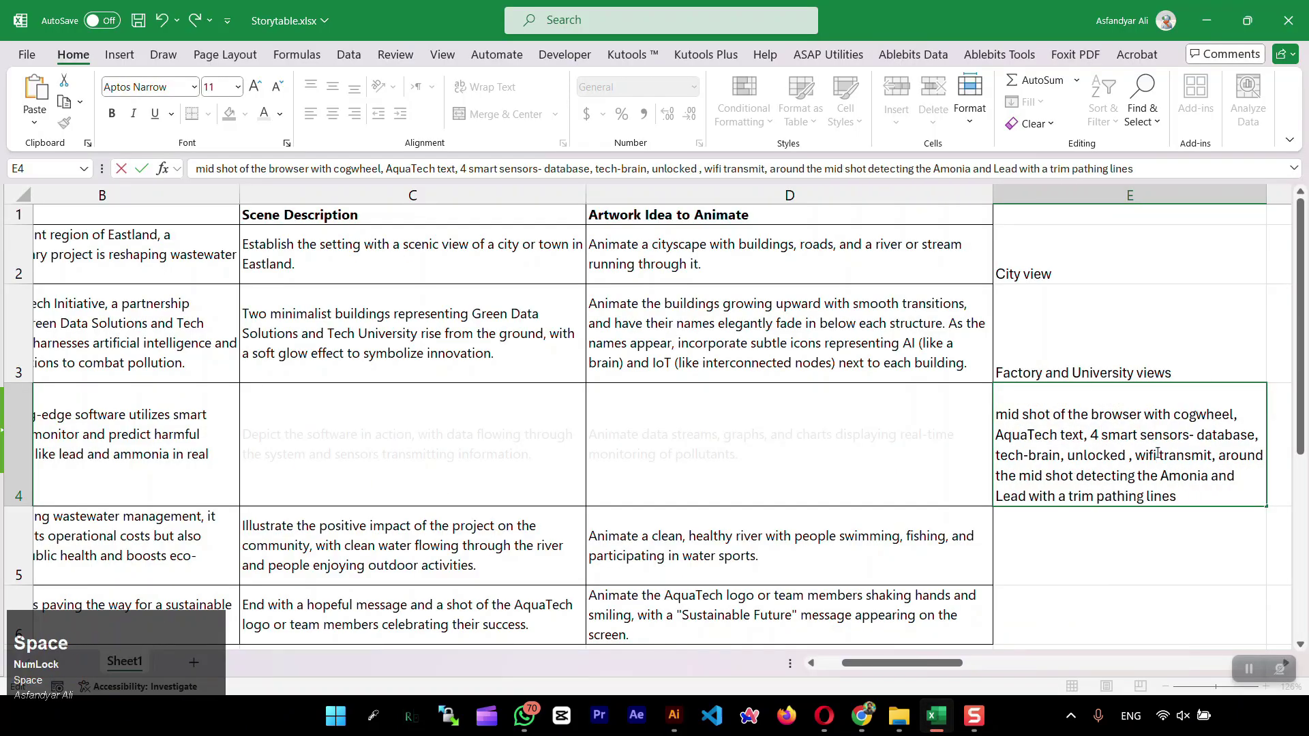
{"action": "key", "text": "Return"}
{"action": "key", "text": "ctrl+s"}
{"action": "key", "text": "alt+Tab"}
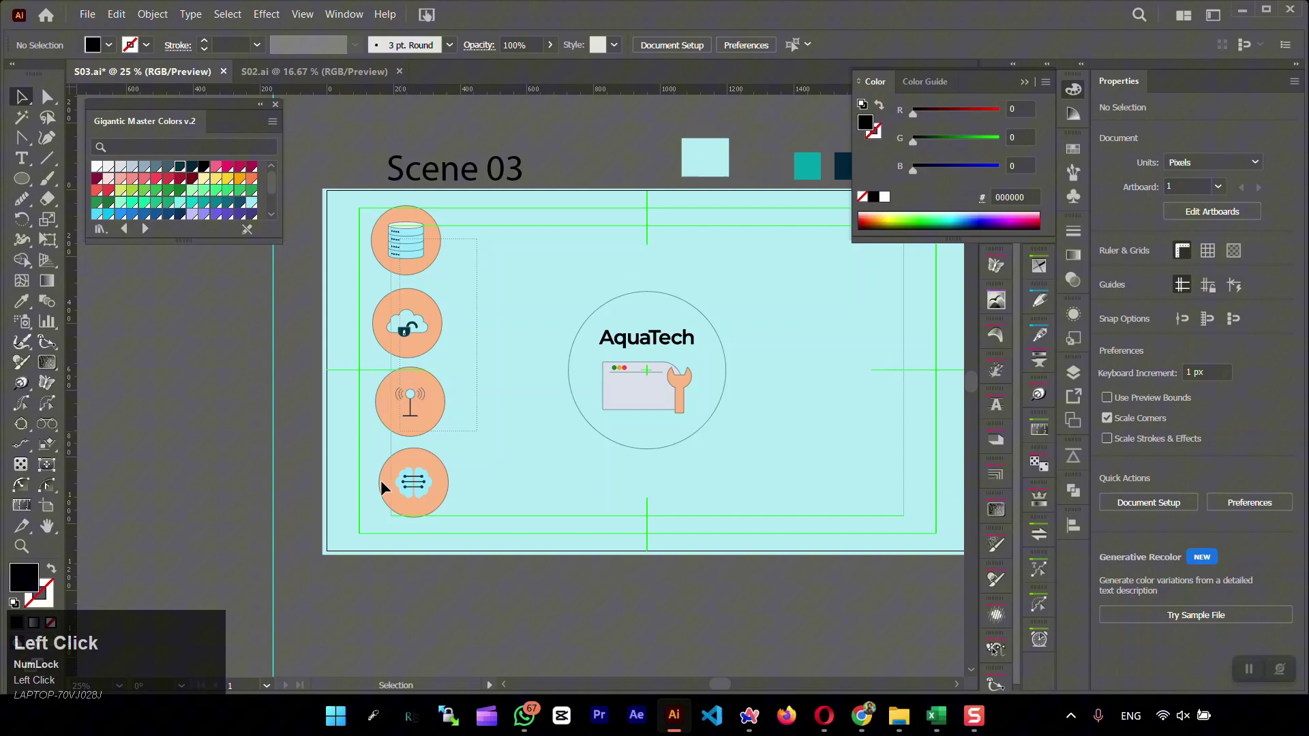
{"action": "left_click", "coordinate": [580, 403]}
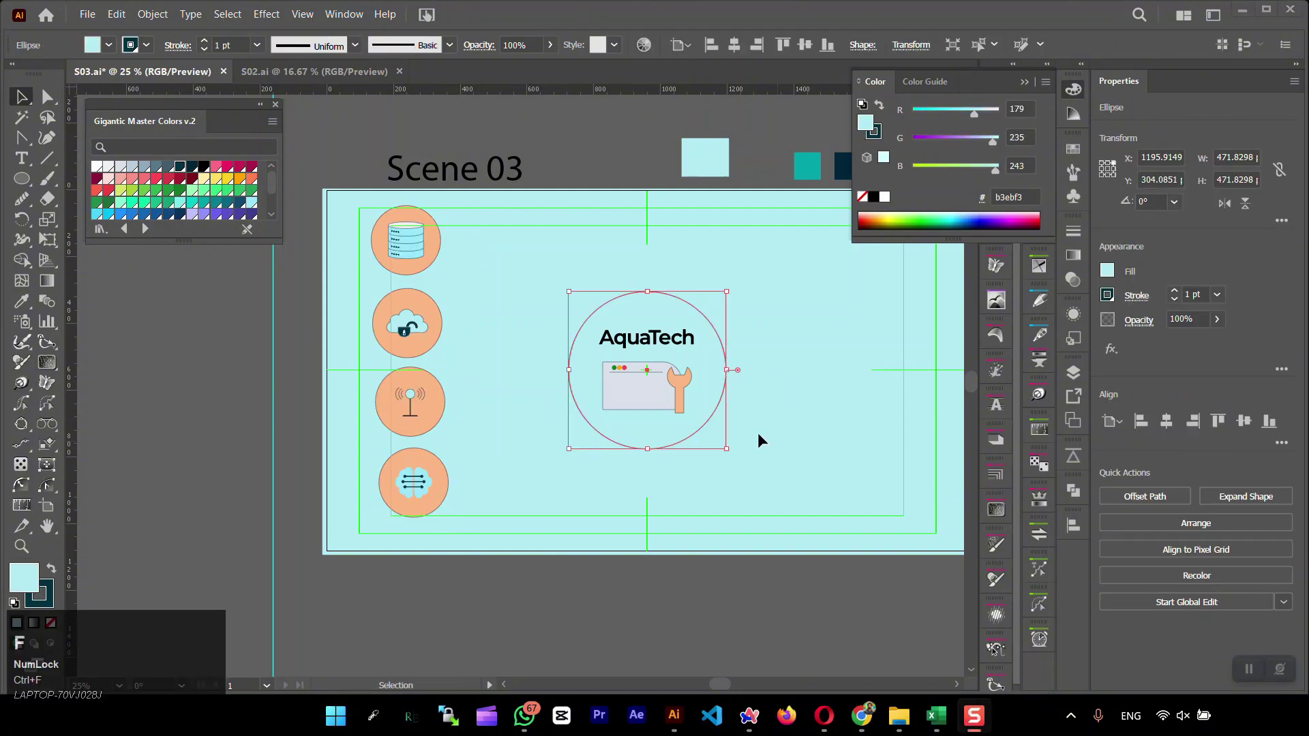
{"action": "left_click", "coordinate": [16, 622]}
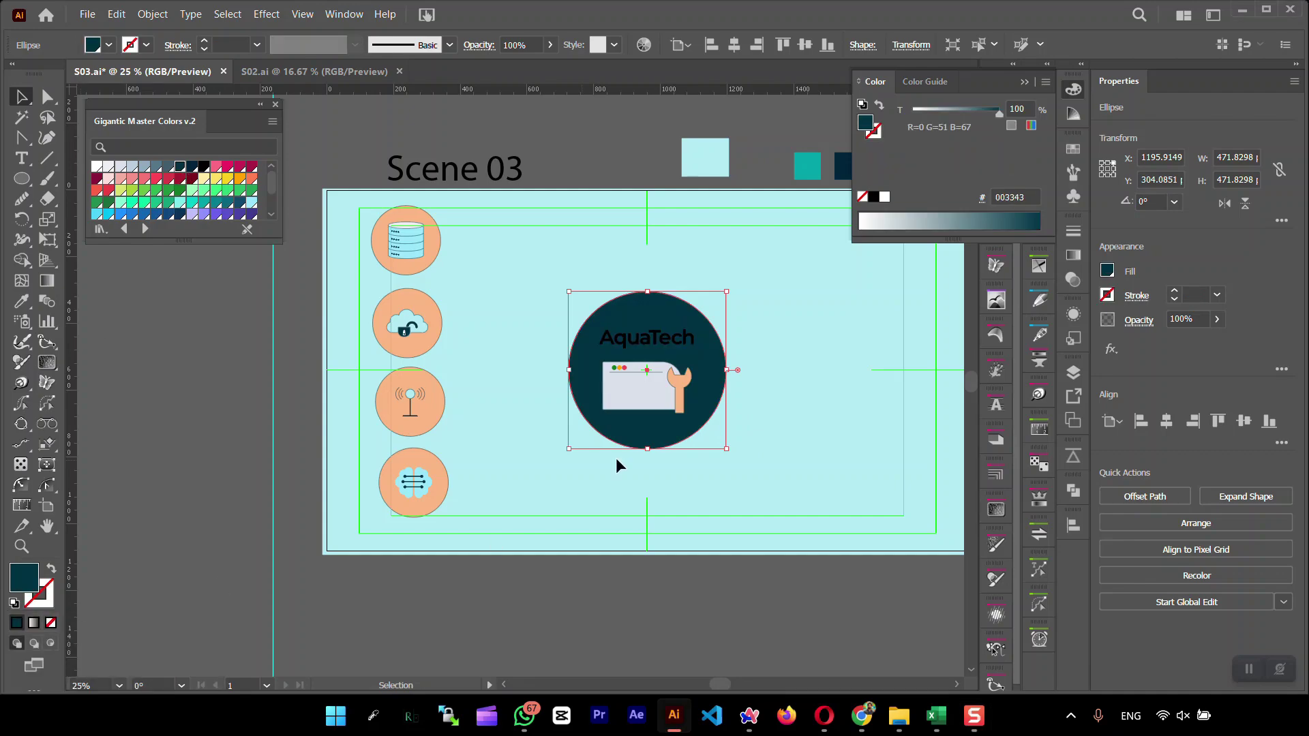
{"action": "left_click_drag", "start_coordinate": [715, 388], "coordinate": [912, 388]}
{"action": "key", "text": "ctrl+z"}
{"action": "key", "text": "ctrl+z"}
- Duplicate the central AquaTech circle in place and fill the copy with dark teal 003343 without an outline
{"action": "key", "text": "ctrl+c"}
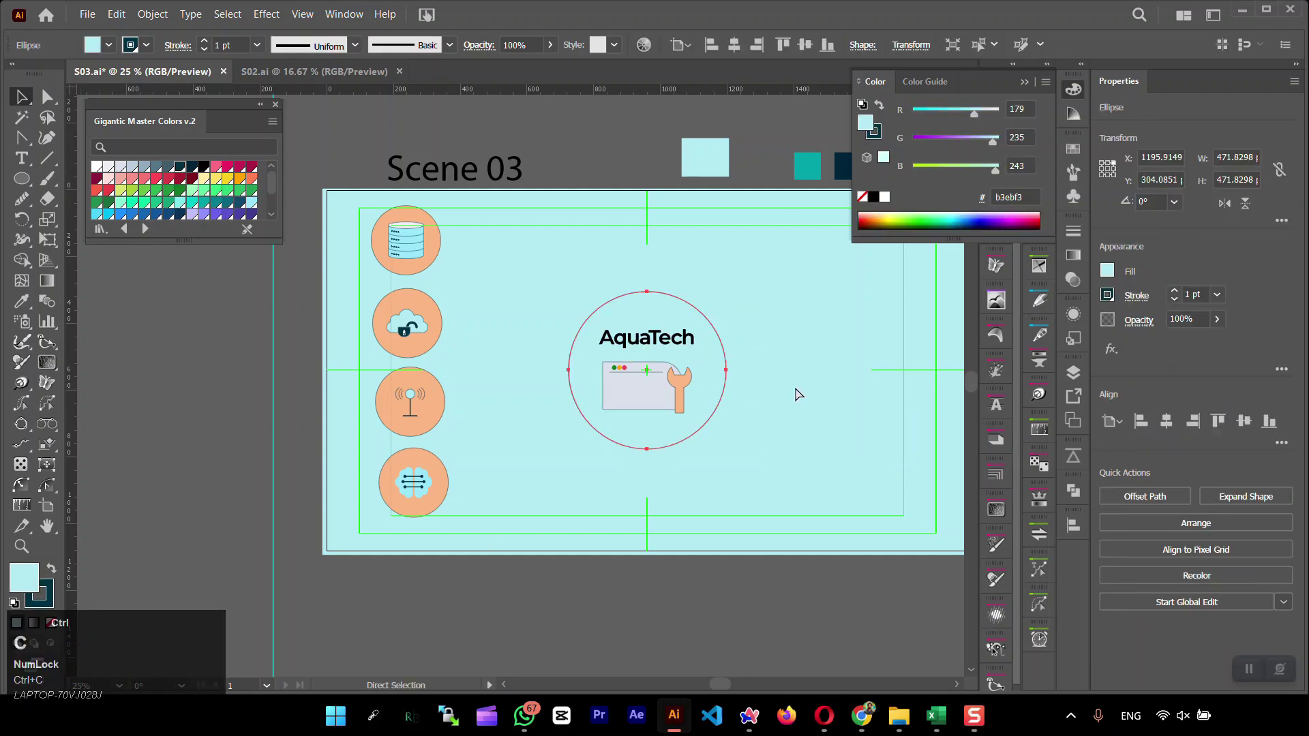
{"action": "left_click", "coordinate": [17, 622]}
{"action": "left_click_drag", "start_coordinate": [520, 385], "coordinate": [876, 400]}
{"action": "left_click", "coordinate": [727, 389]}
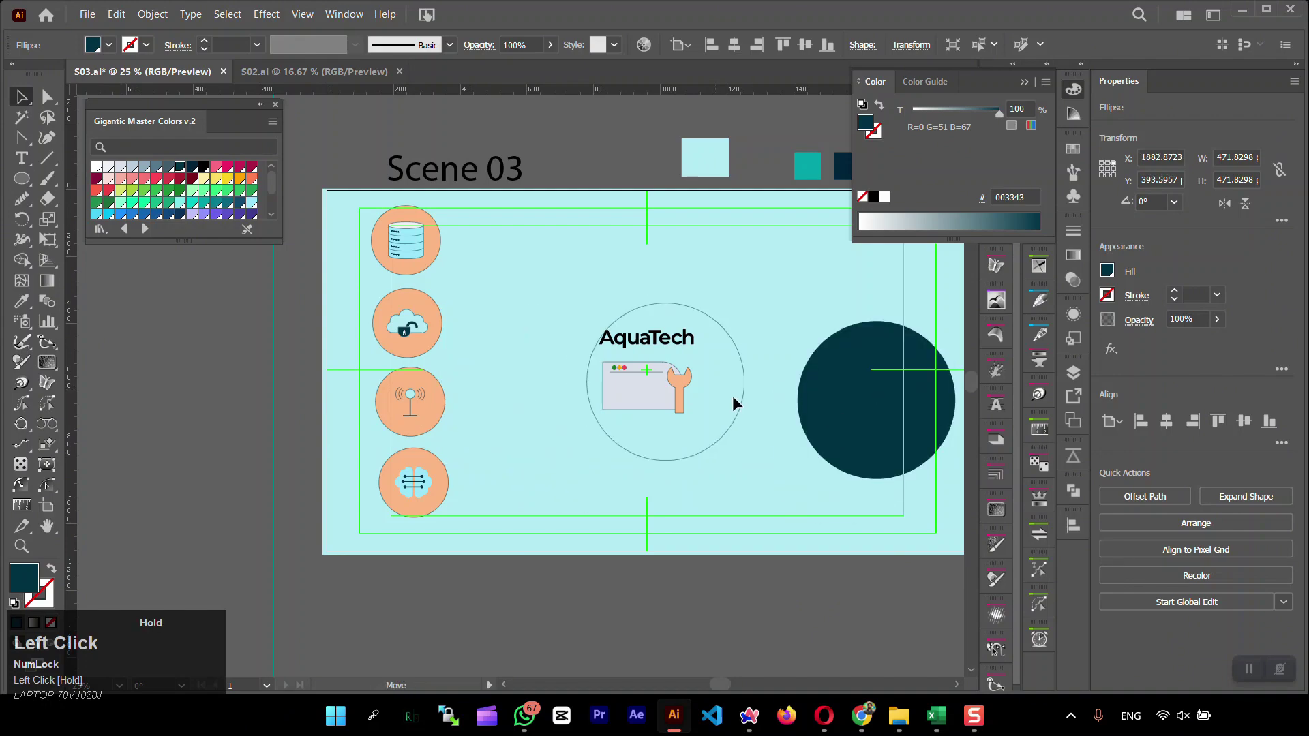
{"action": "key", "text": "ctrl+z"}
{"action": "left_click", "coordinate": [886, 423]}
{"action": "key", "text": "ctrl+z"}
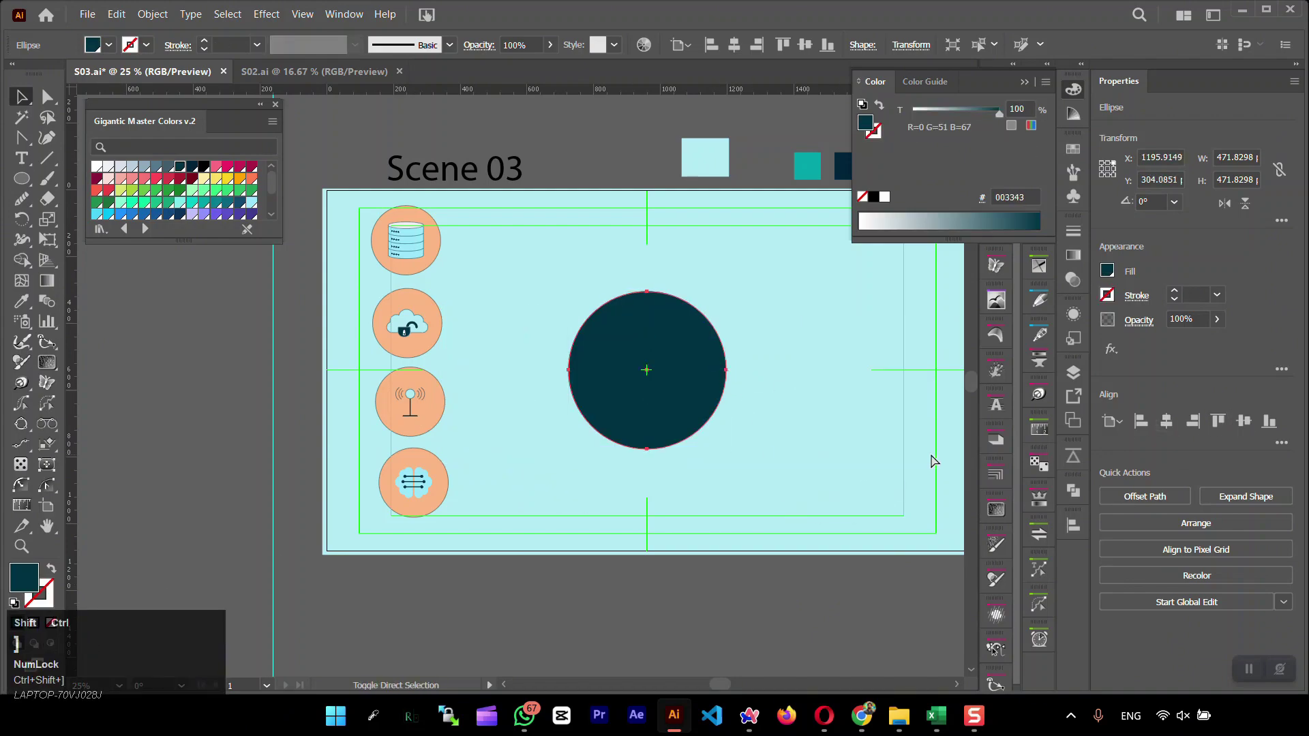
- Bring the group with the AquaTech text and browser-and-wrench icon in front of the dark teal circle
{"action": "left_click", "coordinate": [1073, 372]}
{"action": "left_click_drag", "start_coordinate": [975, 161], "coordinate": [954, 183]}
{"action": "double_click", "coordinate": [646, 337]}
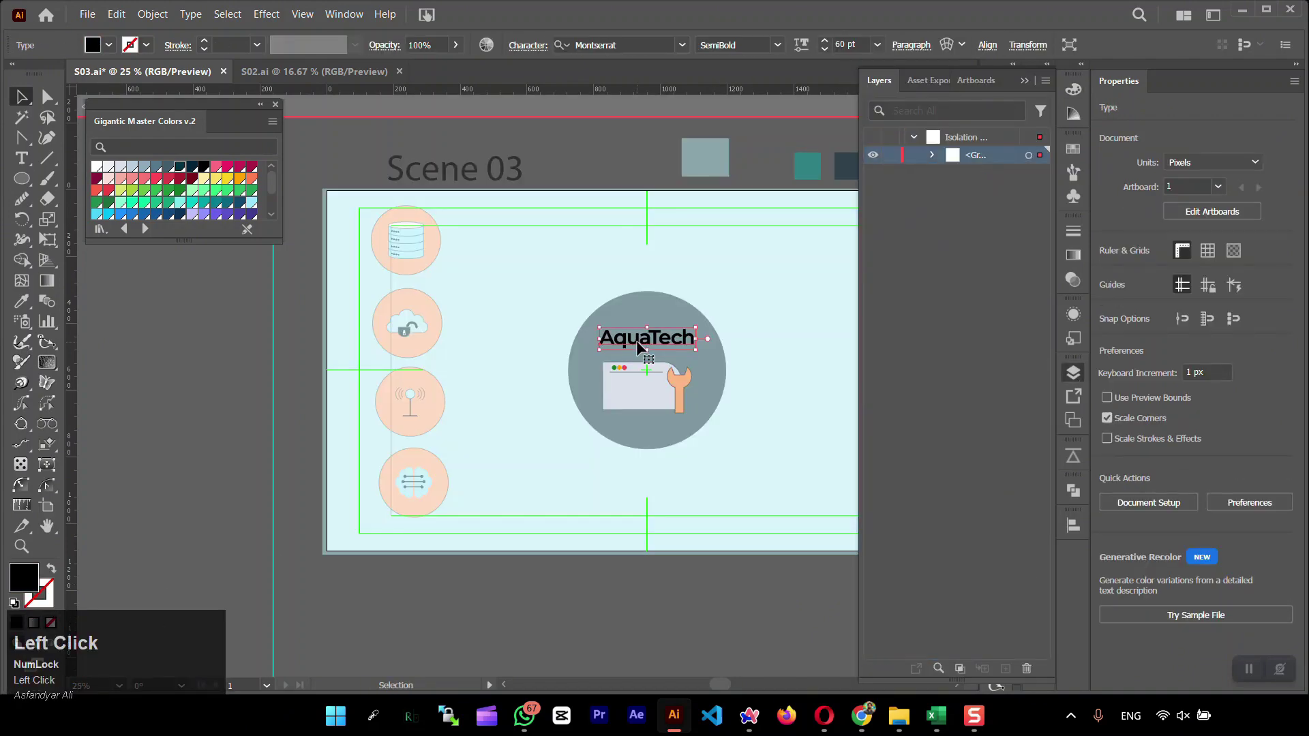
{"action": "key", "text": "ctrl+z"}
{"action": "double_click", "coordinate": [795, 365]}
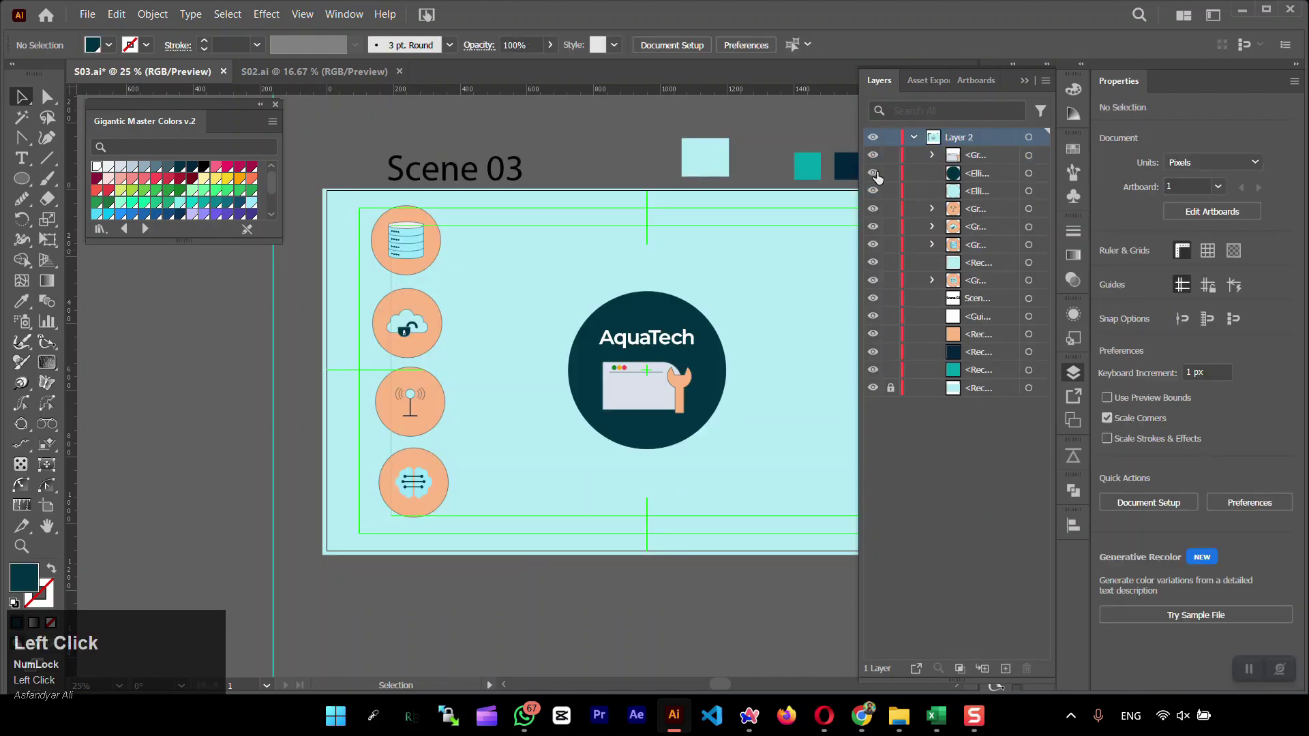
{"action": "left_click", "coordinate": [985, 179]}
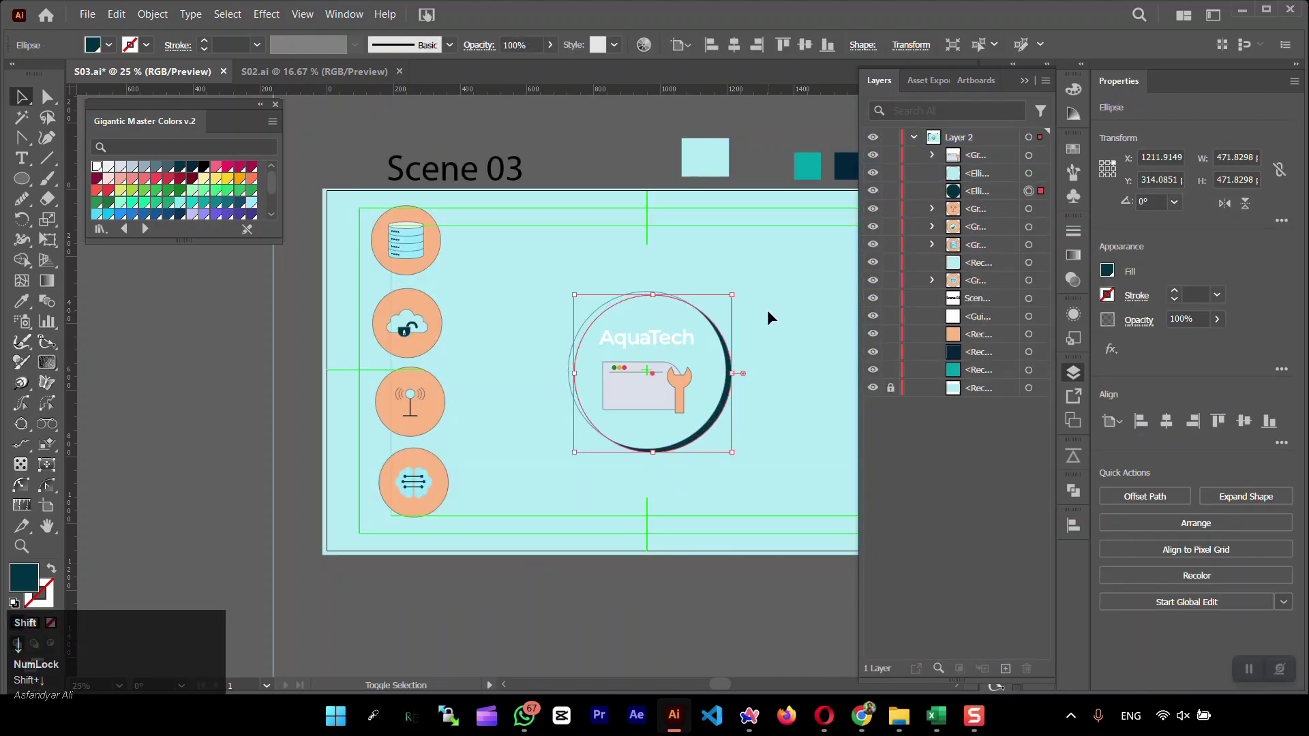
{"action": "key", "text": "ctrl+z"}
{"action": "key", "text": "ctrl+z"}
- Place the dark teal circle behind the light AquaTech circle and nudge it right and down as an offset shadow
{"action": "left_click_drag", "start_coordinate": [975, 173], "coordinate": [979, 199]}
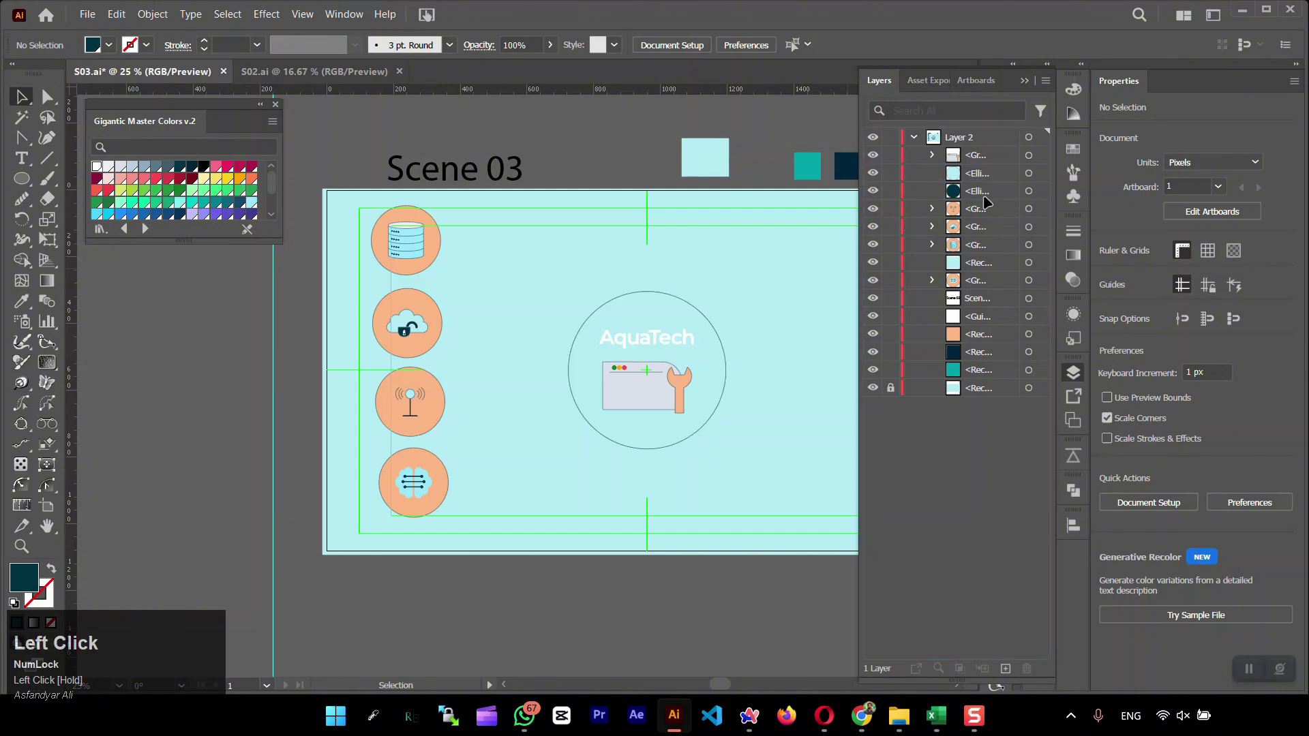
{"action": "left_click", "coordinate": [1036, 192]}
{"action": "left_click", "coordinate": [808, 366]}
- Recolour the AquaTech text in the central circle dark teal
{"action": "double_click", "coordinate": [648, 339]}
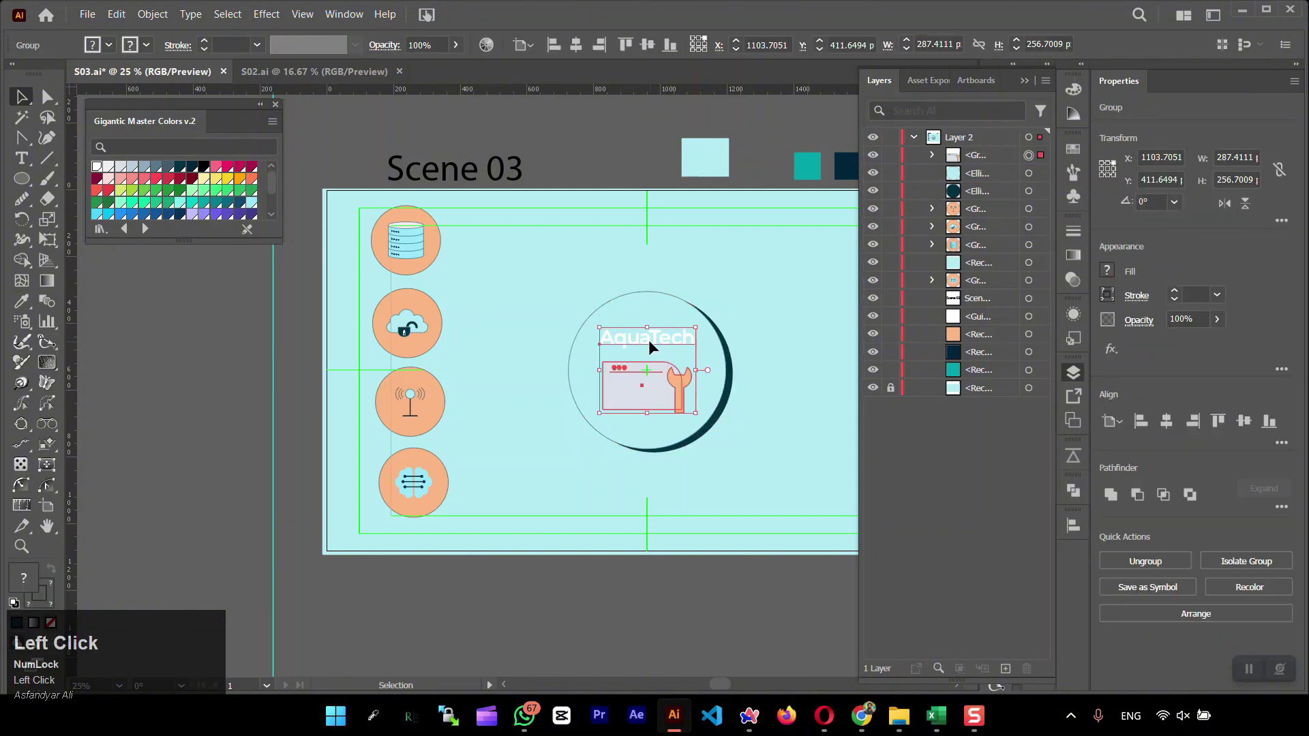
{"action": "left_click", "coordinate": [180, 167]}
{"action": "double_click", "coordinate": [193, 321]}
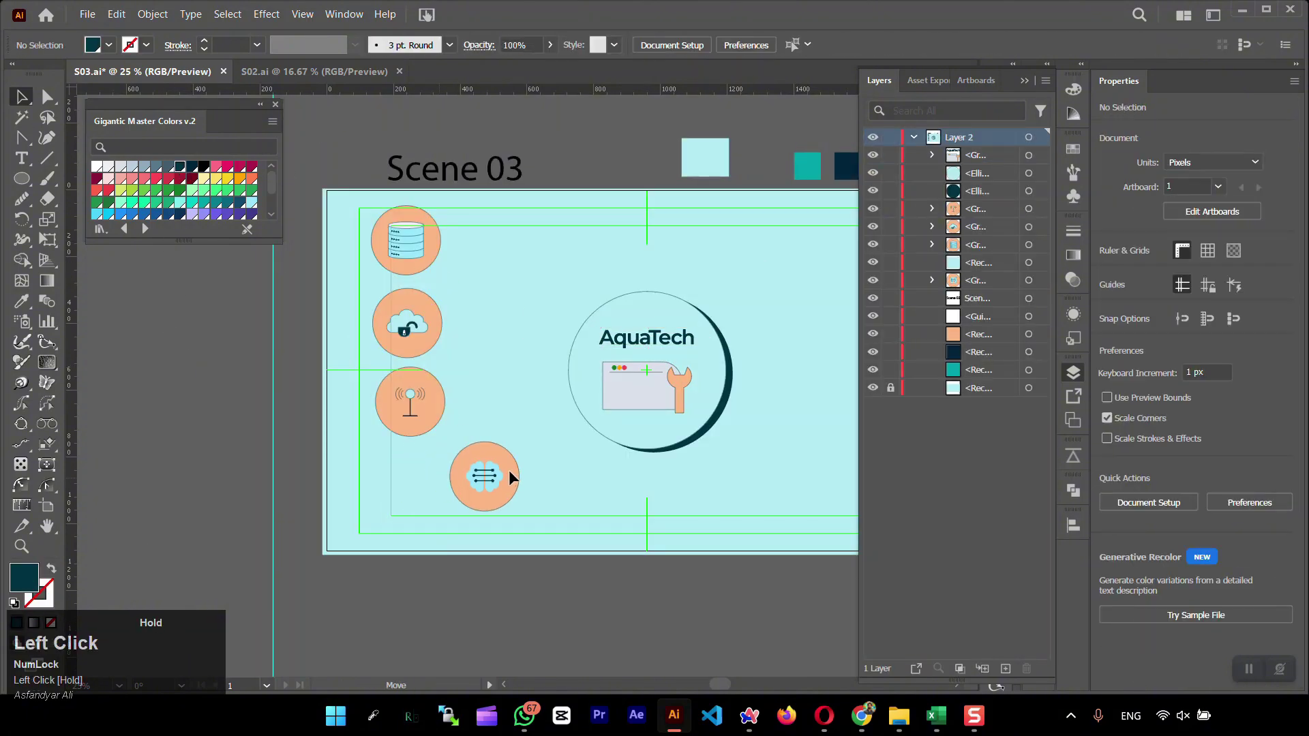
- Duplicate the tech-brain icon's orange circle and fill the copy with dark teal without an outline
{"action": "left_click_drag", "start_coordinate": [508, 469], "coordinate": [446, 471]}
{"action": "double_click", "coordinate": [439, 469]}
{"action": "key", "text": "ctrl+c"}
{"action": "key", "text": "ctrl+f"}
{"action": "left_click", "coordinate": [180, 167]}
{"action": "left_click", "coordinate": [1073, 279]}
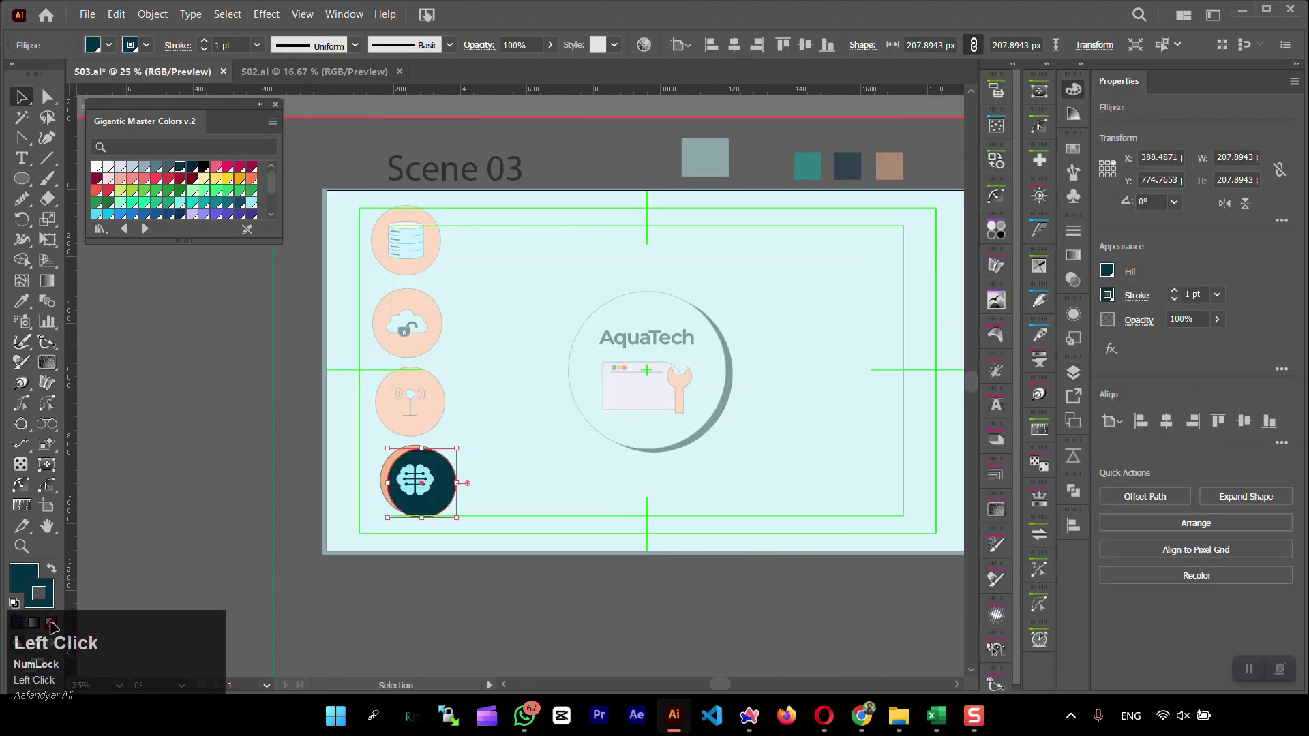
- Send the dark teal copy behind the tech-brain's orange circle and nudge it into position as an offset shadow
{"action": "left_click", "coordinate": [1073, 373]}
{"action": "left_click_drag", "start_coordinate": [973, 191], "coordinate": [973, 214]}
{"action": "left_click", "coordinate": [588, 579]}
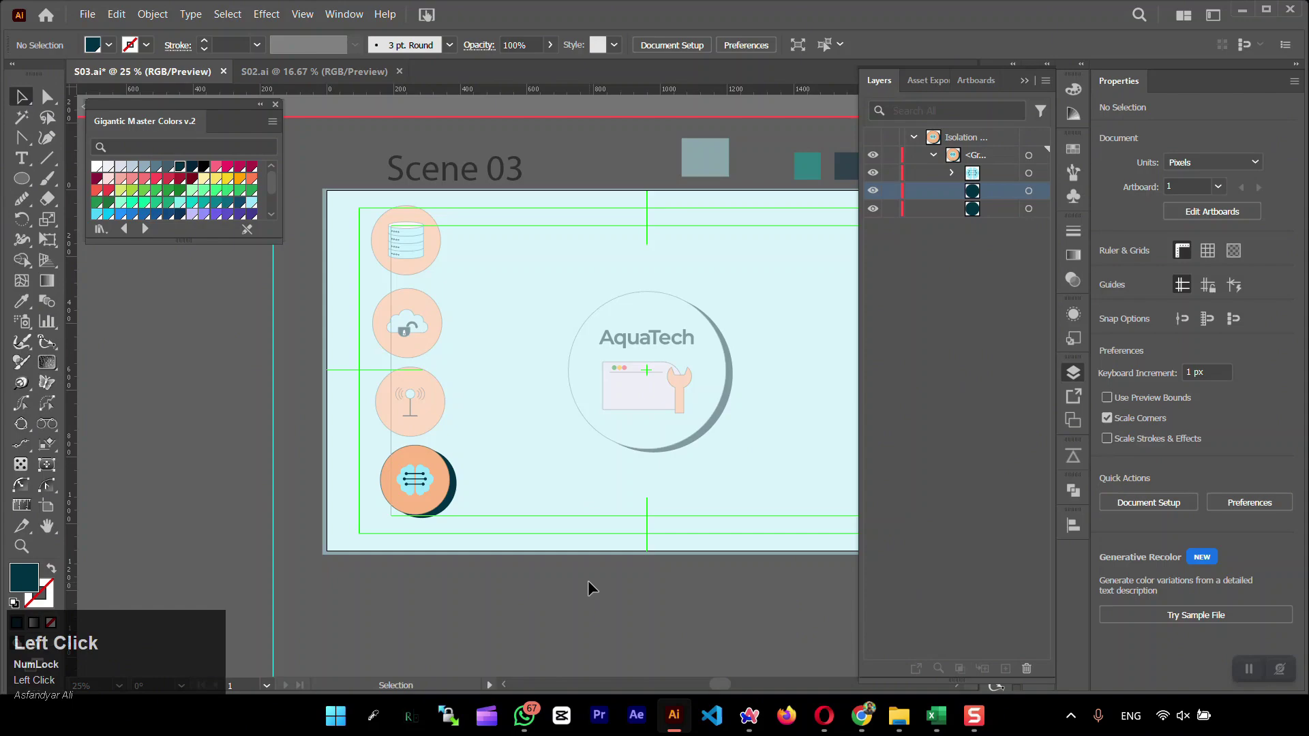
{"action": "left_click", "coordinate": [1040, 208]}
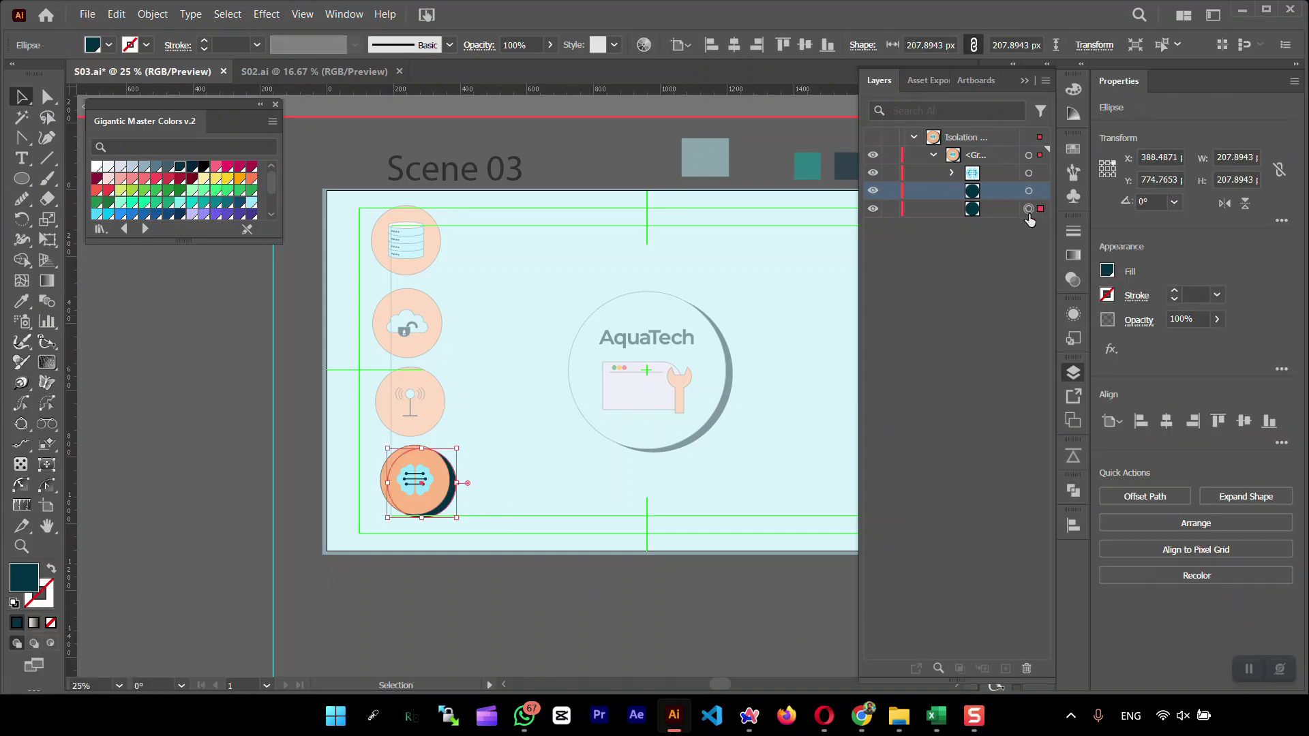
{"action": "key", "text": "shift+Left"}
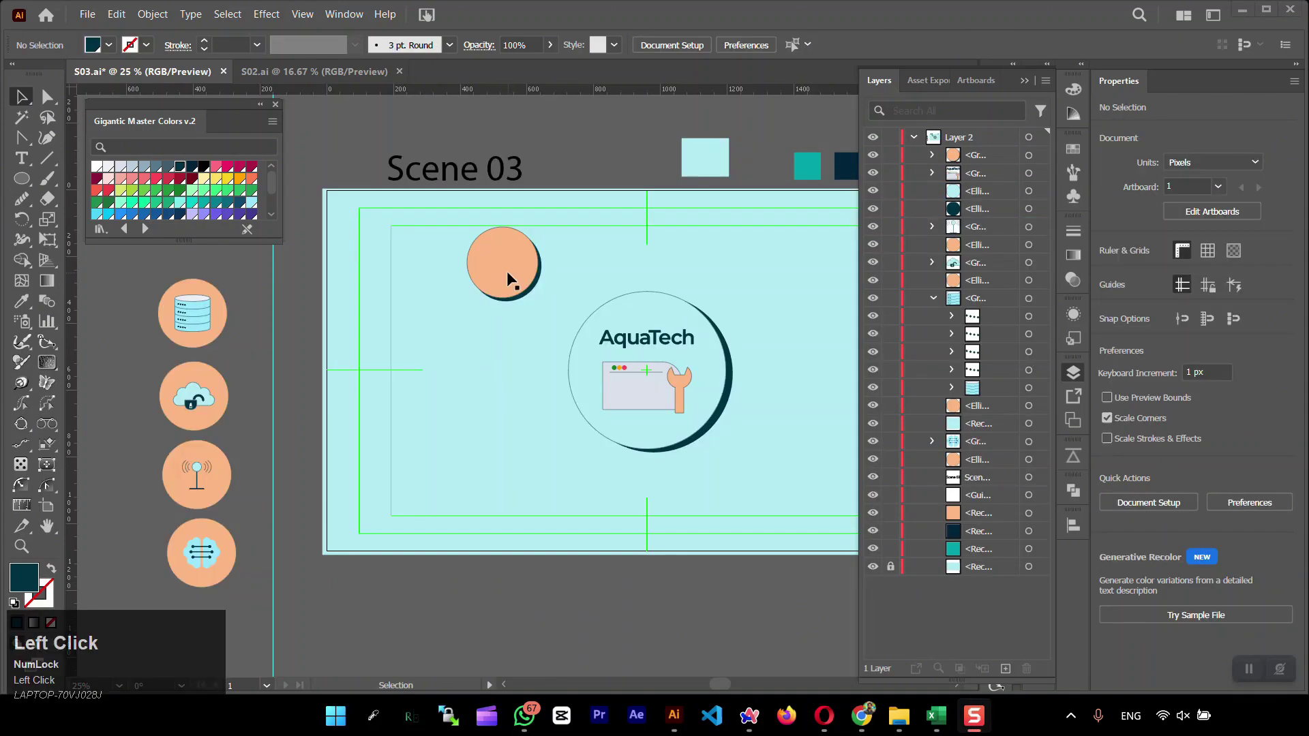
- Duplicate the shadowed orange circle into a two-by-two grid of four beside the central AquaTech circle
{"action": "left_click_drag", "start_coordinate": [511, 278], "coordinate": [801, 415]}
{"action": "left_click_drag", "start_coordinate": [504, 409], "coordinate": [413, 251]}
{"action": "left_click_drag", "start_coordinate": [737, 259], "coordinate": [620, 254]}
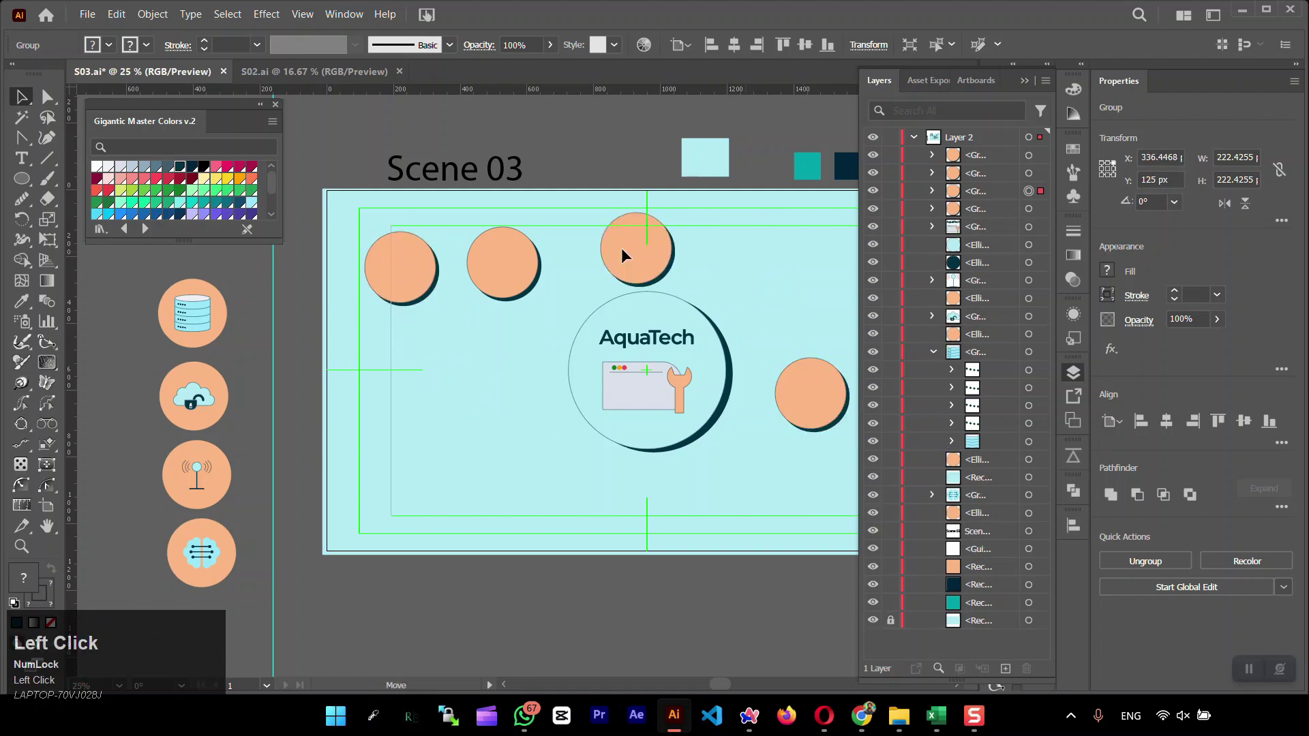
{"action": "left_click_drag", "start_coordinate": [193, 314], "coordinate": [401, 267]}
{"action": "key", "text": "ctrl+shift+bracketright"}
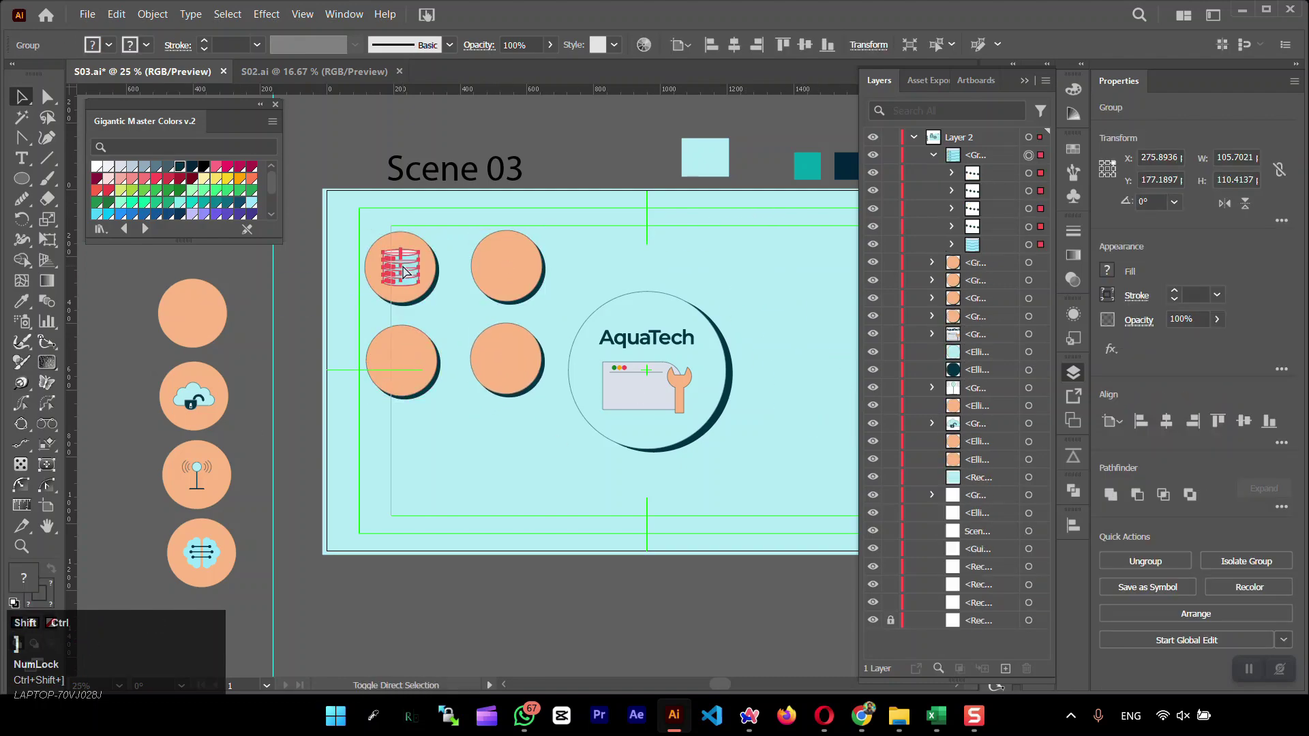
{"action": "left_click_drag", "start_coordinate": [202, 407], "coordinate": [418, 370]}
{"action": "key", "text": "ctrl+shift+bracketright"}
{"action": "left_click_drag", "start_coordinate": [197, 475], "coordinate": [514, 362]}
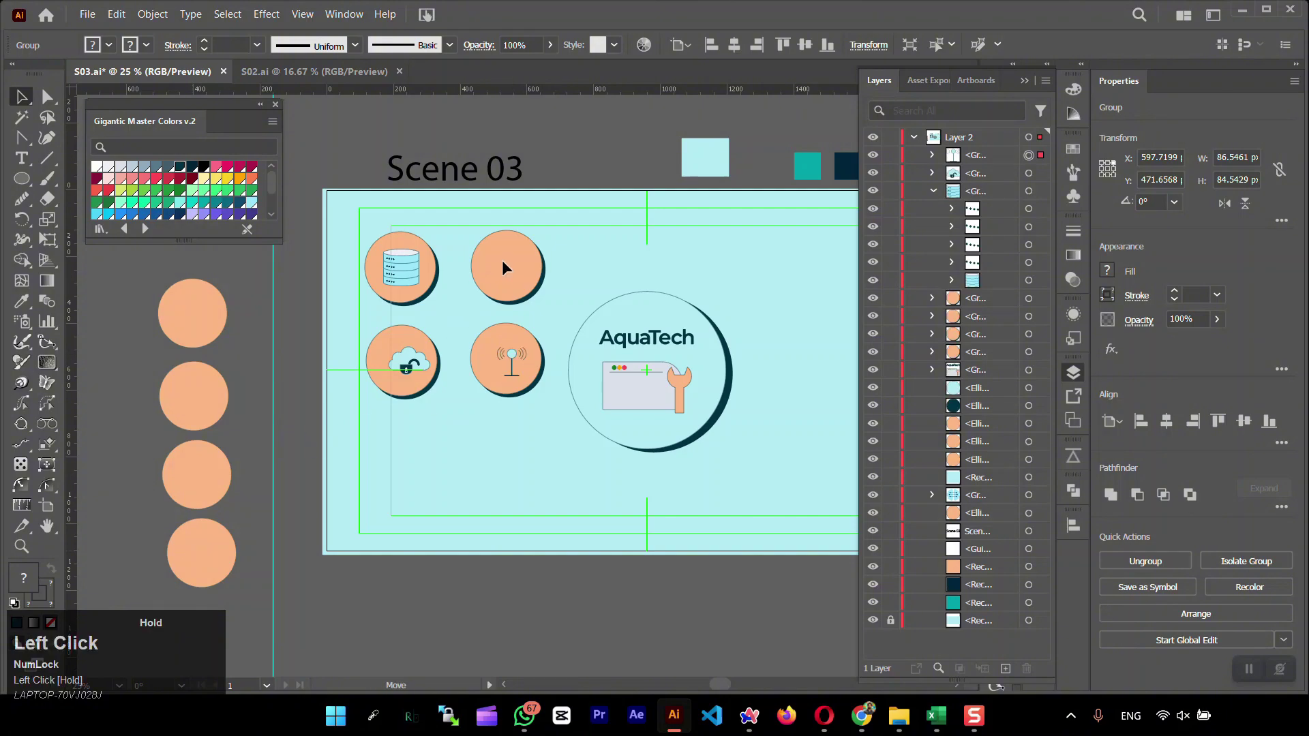
{"action": "key", "text": "ctrl+z"}
{"action": "key", "text": "ctrl+z"}
{"action": "key", "text": "ctrl+z"}
{"action": "key", "text": "ctrl+z"}
{"action": "key", "text": "ctrl+z"}
{"action": "key", "text": "ctrl+z"}
- Place copies of the database, unlocked-cloud, antenna and tech-brain icons on the four shadowed circles and centre-align them
{"action": "left_click_drag", "start_coordinate": [193, 313], "coordinate": [405, 273]}
{"action": "left_click_drag", "start_coordinate": [194, 396], "coordinate": [519, 266]}
{"action": "key", "text": "ctrl+shift+bracketright"}
{"action": "left_click_drag", "start_coordinate": [411, 358], "coordinate": [411, 359]}
{"action": "left_click_drag", "start_coordinate": [201, 552], "coordinate": [513, 359]}
{"action": "left_click_drag", "start_coordinate": [358, 319], "coordinate": [460, 223]}
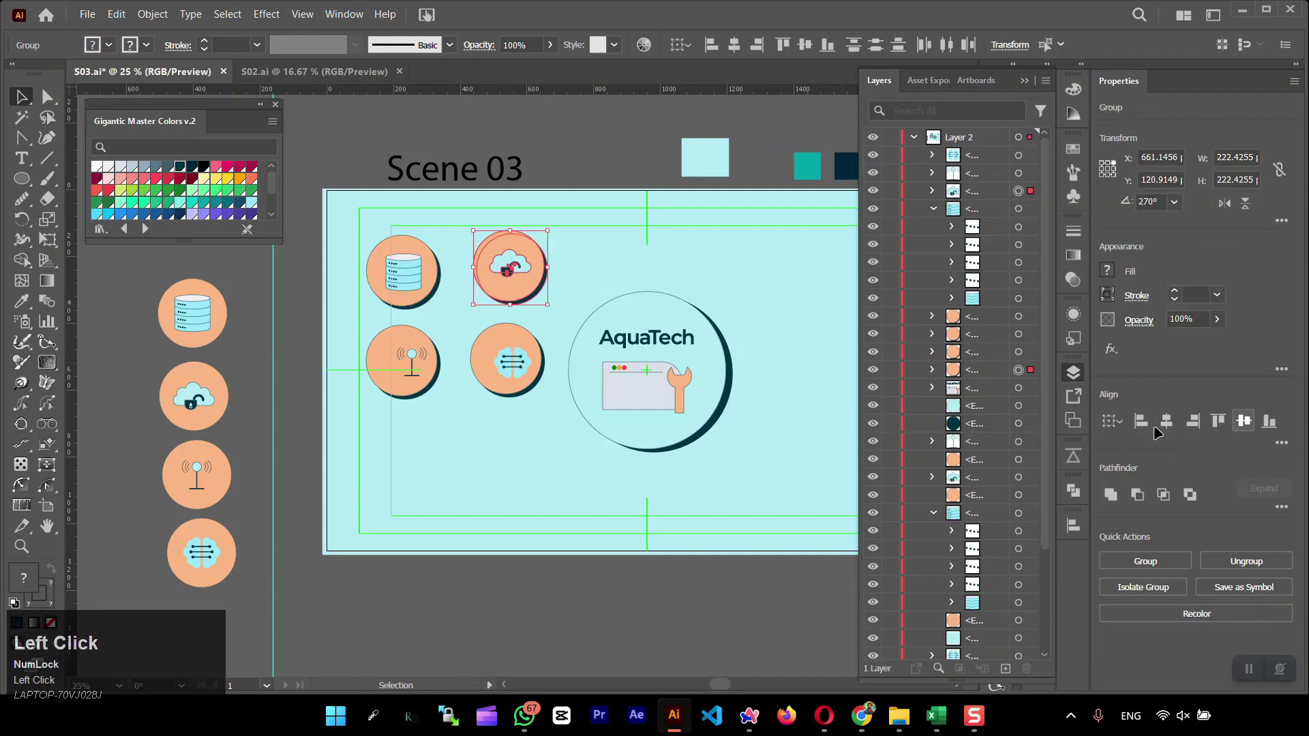
{"action": "left_click", "coordinate": [690, 431]}
{"action": "scroll", "coordinate": [691, 432], "scroll_direction": "down", "scroll_amount": 1}
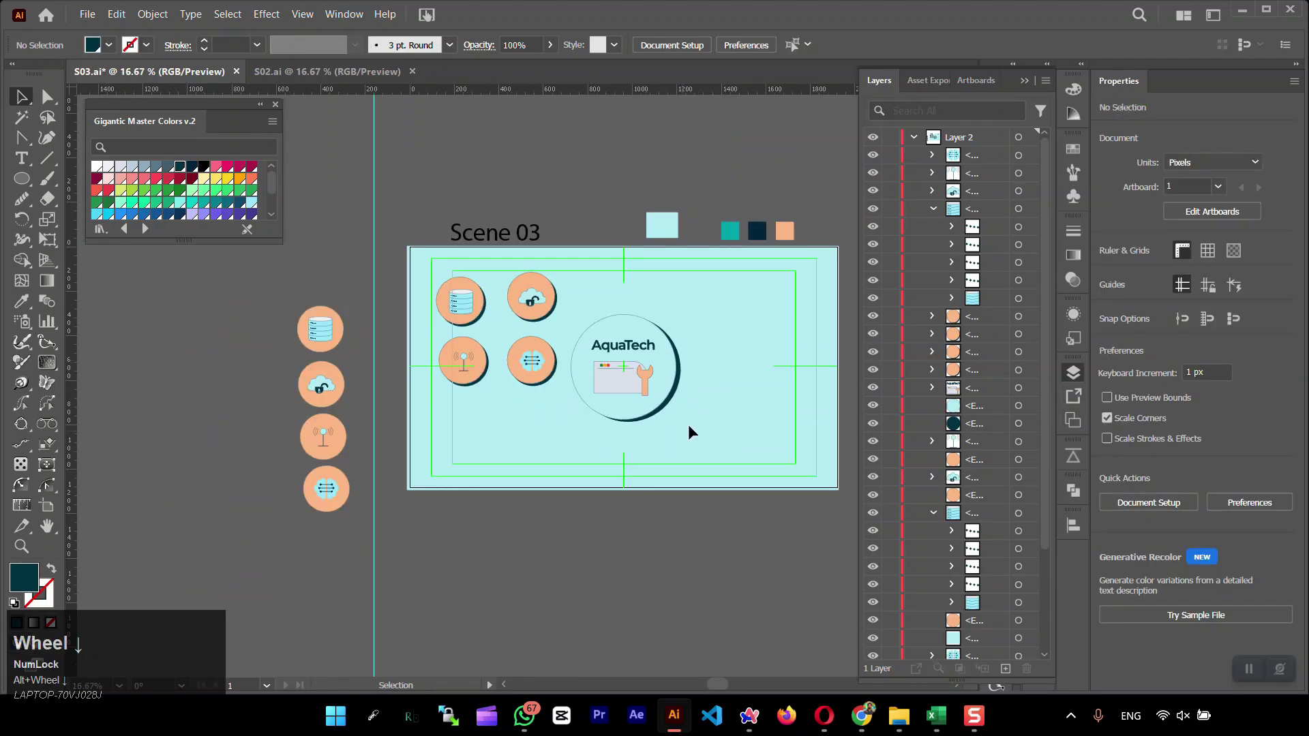
{"action": "key", "text": "shift+f"}
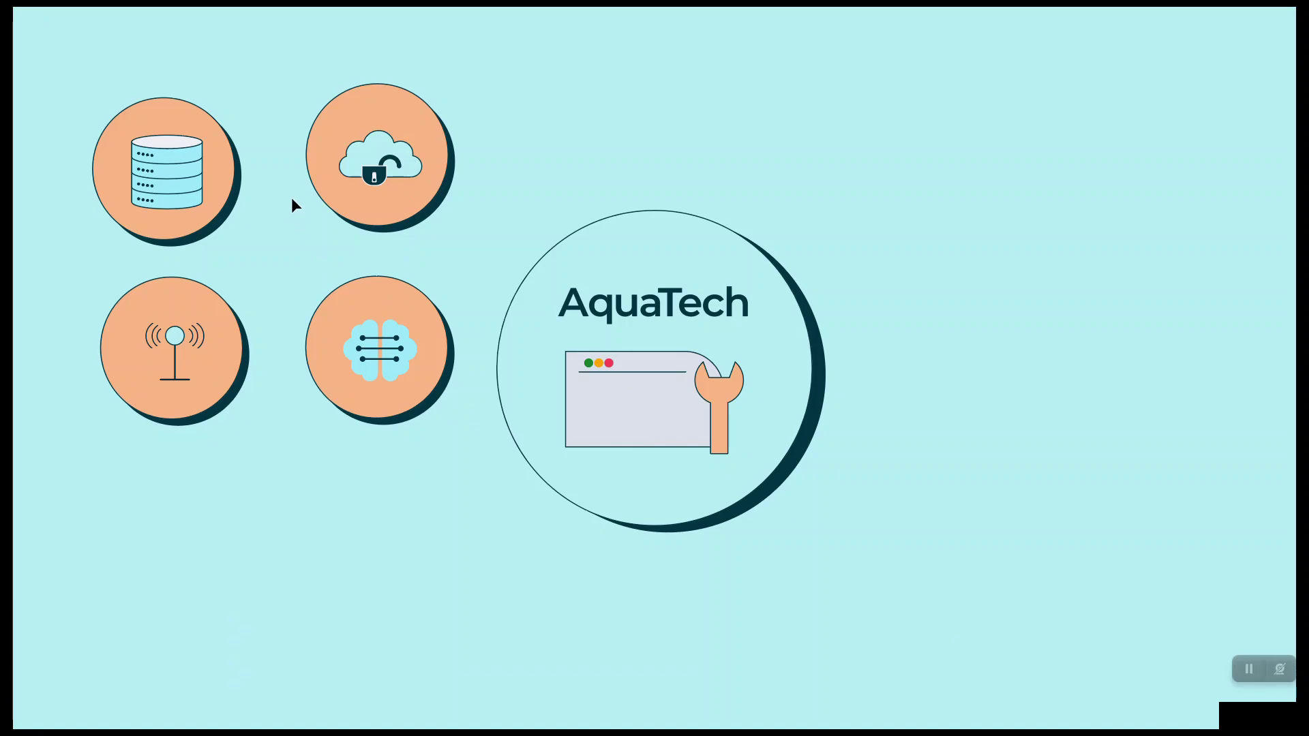
{"action": "key", "text": "Escape"}
- Inside the browser icon's group, draw a left-pointing chevron about 49 × 98 px with no fill and a 1 pt 003343 stroke
{"action": "left_click", "coordinate": [518, 409]}
{"action": "double_click", "coordinate": [520, 414]}
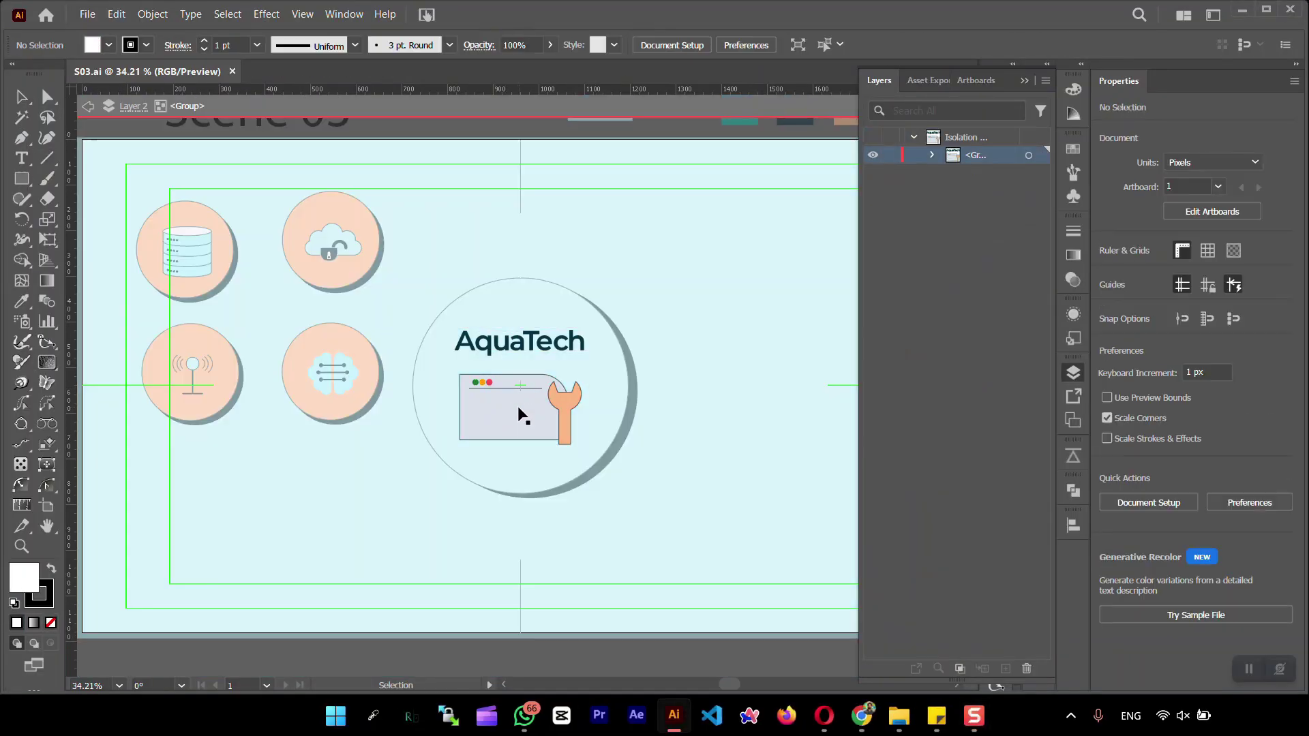
{"action": "double_click", "coordinate": [498, 414]}
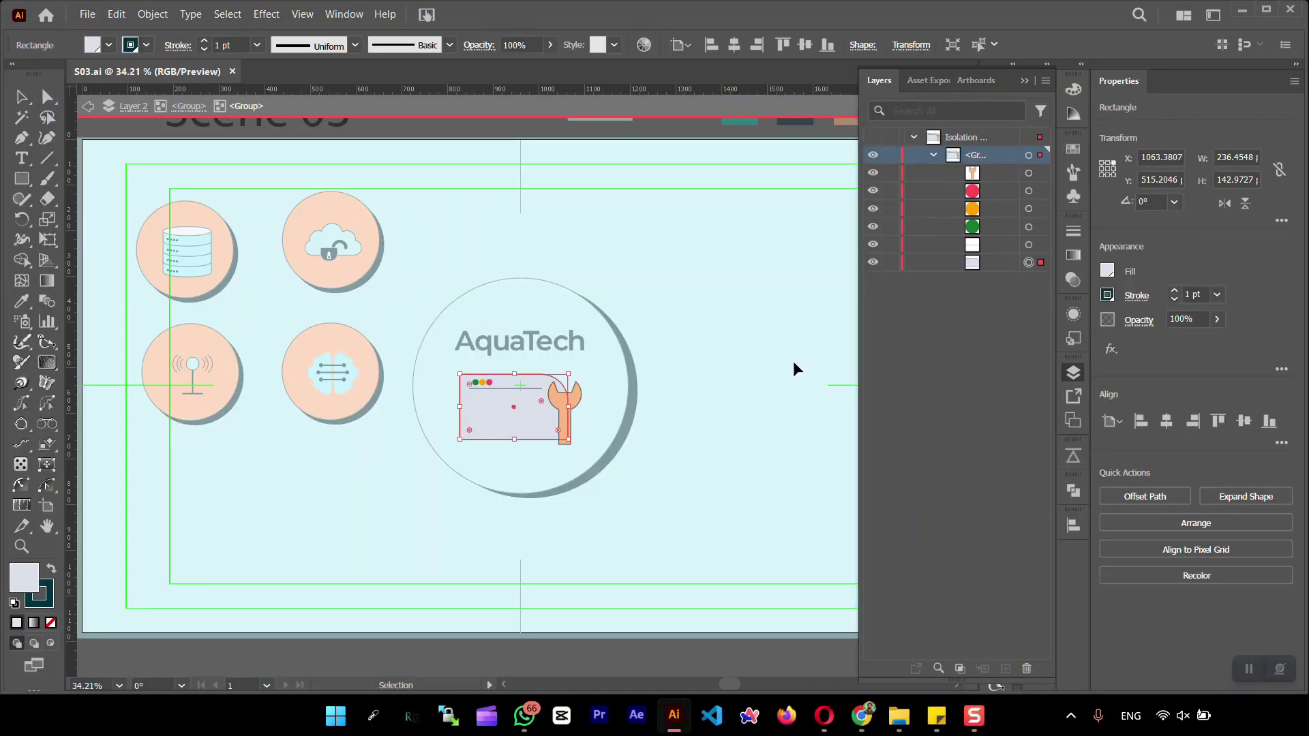
{"action": "left_click", "coordinate": [686, 411]}
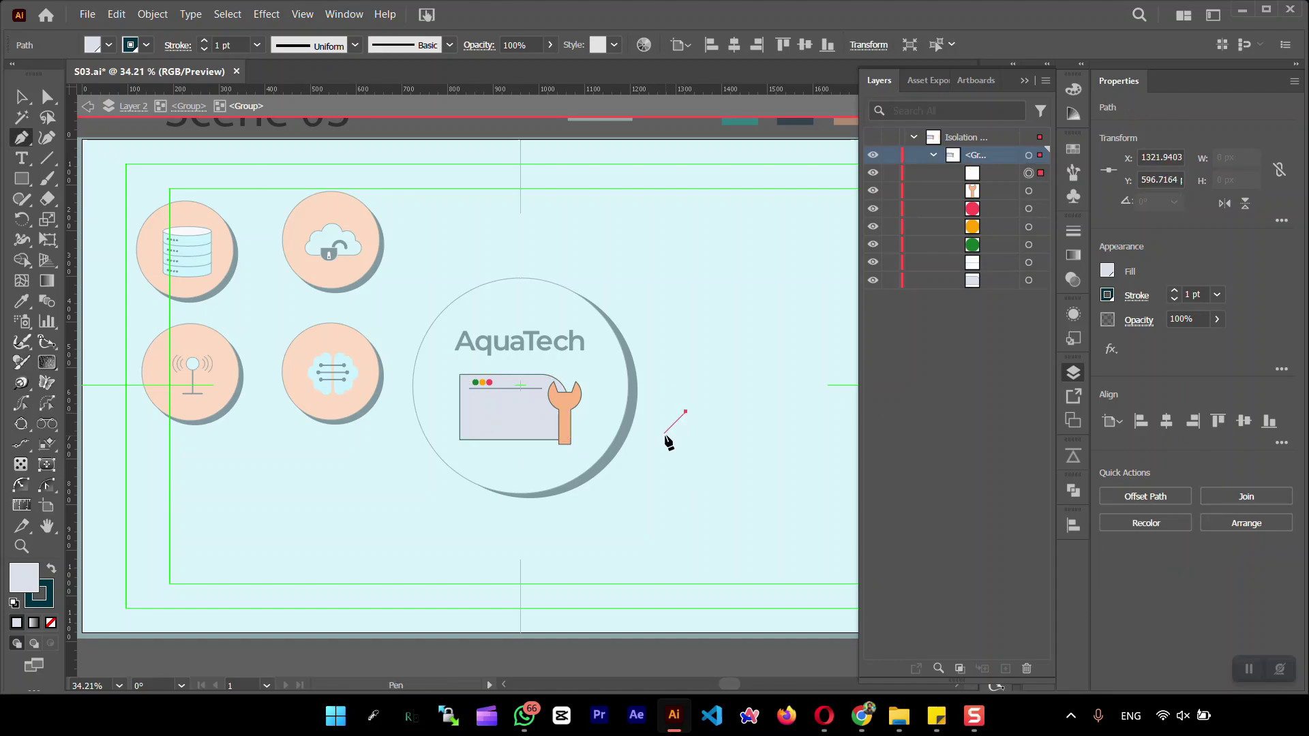
{"action": "left_click", "coordinate": [663, 434]}
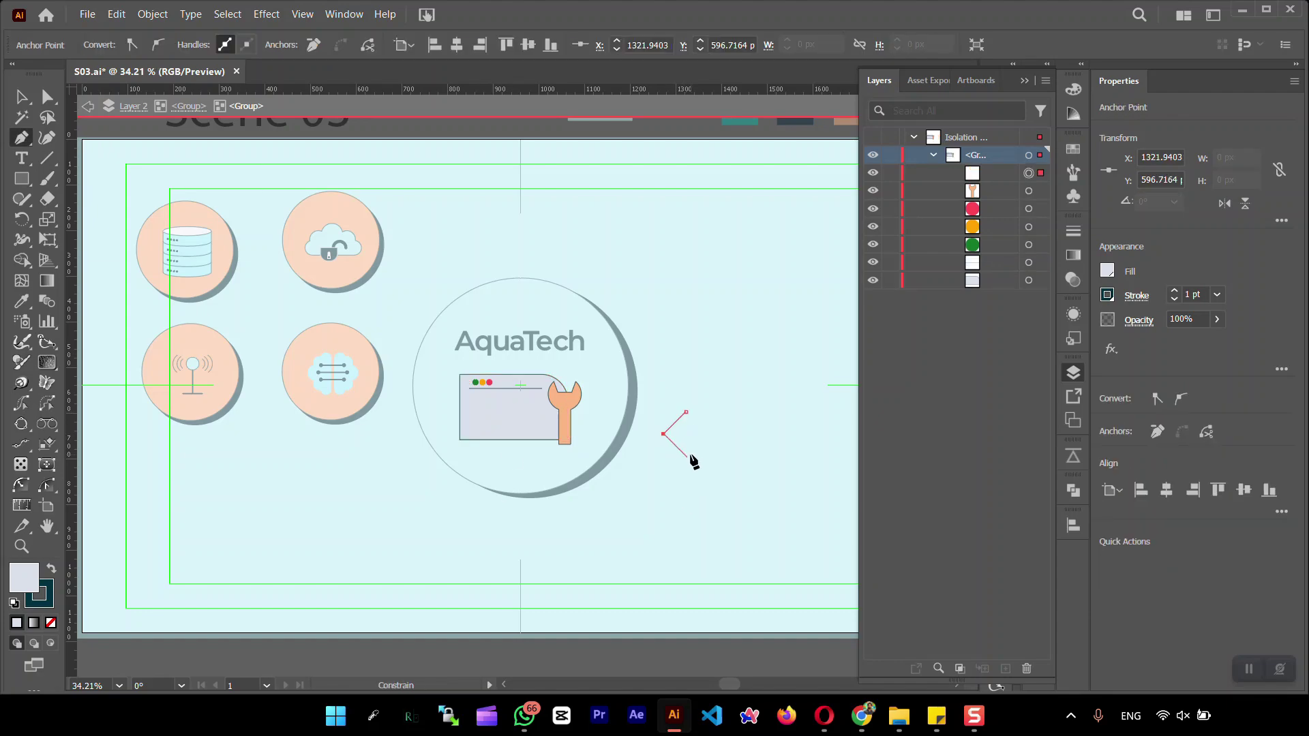
{"action": "left_click", "coordinate": [45, 605]}
{"action": "key", "text": "shift+x"}
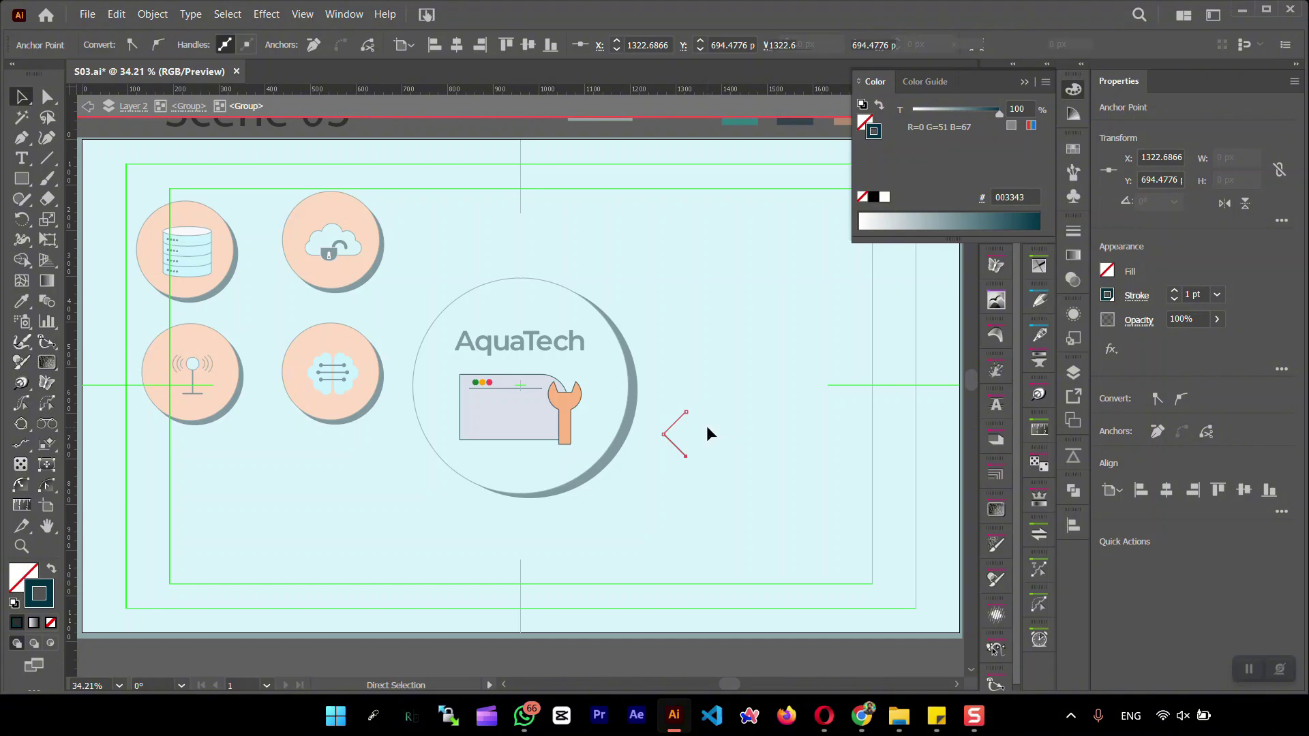
{"action": "key", "text": "Escape"}
{"action": "left_click", "coordinate": [152, 13]}
{"action": "left_click", "coordinate": [409, 82]}
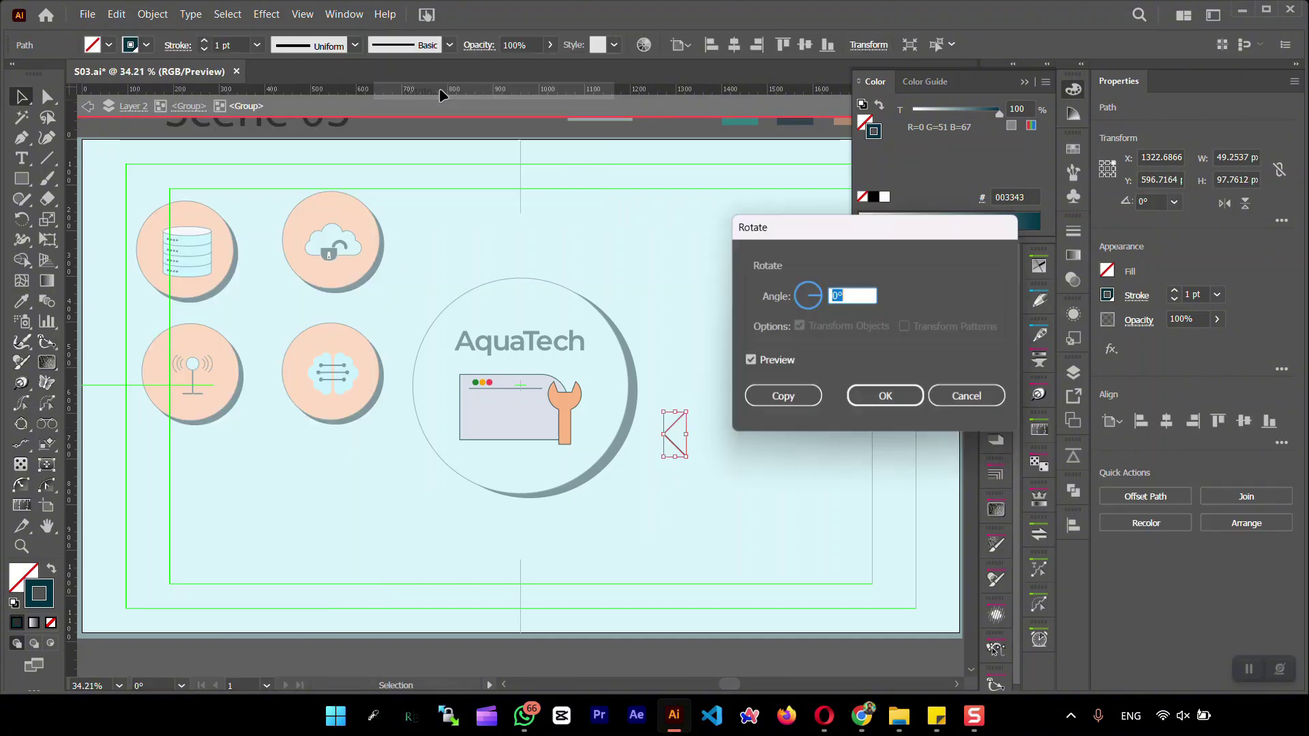
{"action": "left_click", "coordinate": [965, 392]}
- Create a mirrored copy of the chevron and place it to the right of the original
{"action": "left_click", "coordinate": [153, 14]}
{"action": "left_click", "coordinate": [409, 97]}
{"action": "left_click", "coordinate": [877, 445]}
{"action": "left_click", "coordinate": [750, 427]}
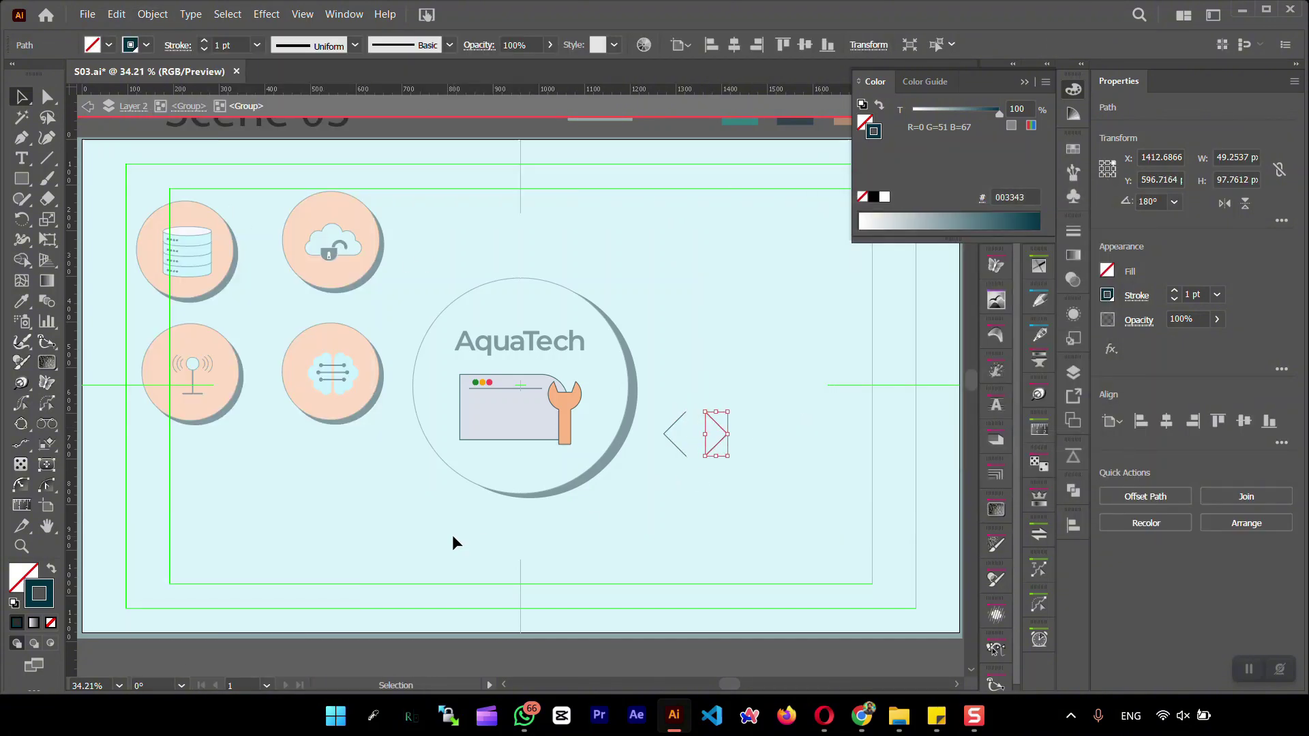
- Draw an evenly spaced slash between the chevrons to form a </> symbol and scale it to about 110 × 58 px
{"action": "key", "text": "backslash"}
{"action": "left_click_drag", "start_coordinate": [764, 429], "coordinate": [656, 467]}
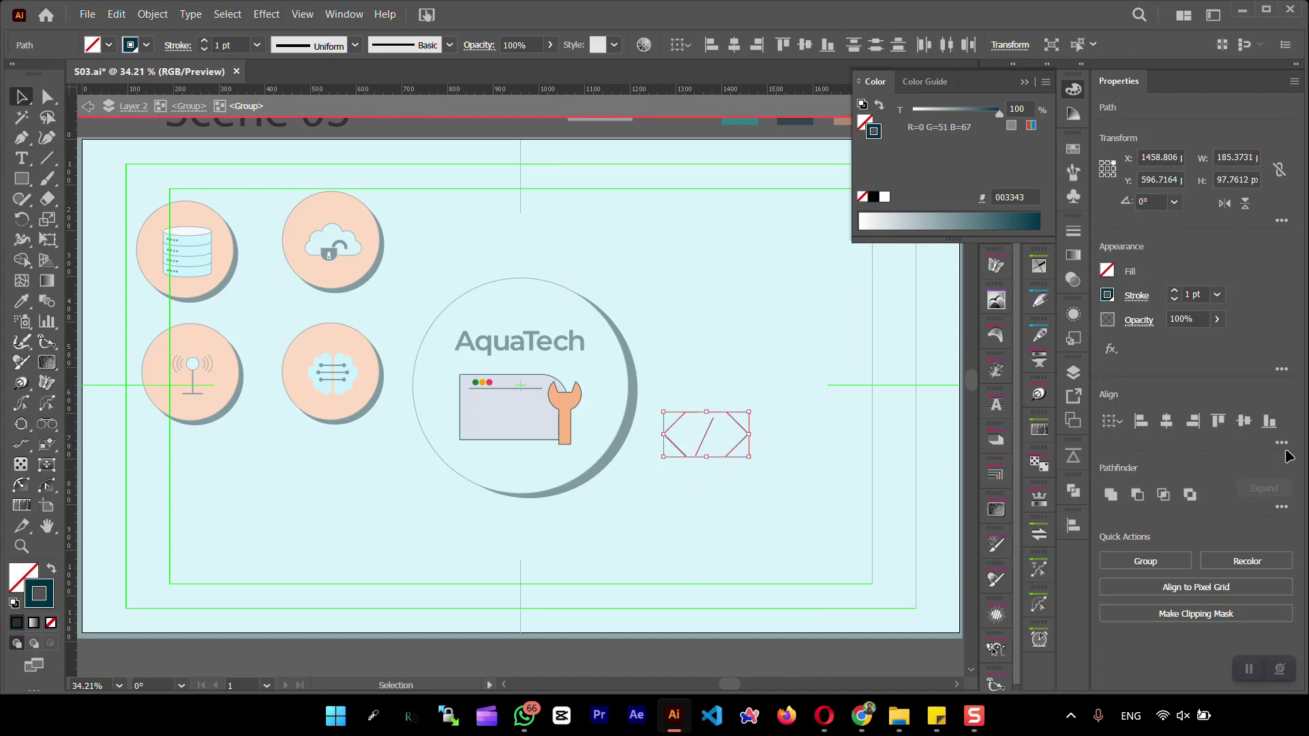
{"action": "left_click", "coordinate": [1282, 442]}
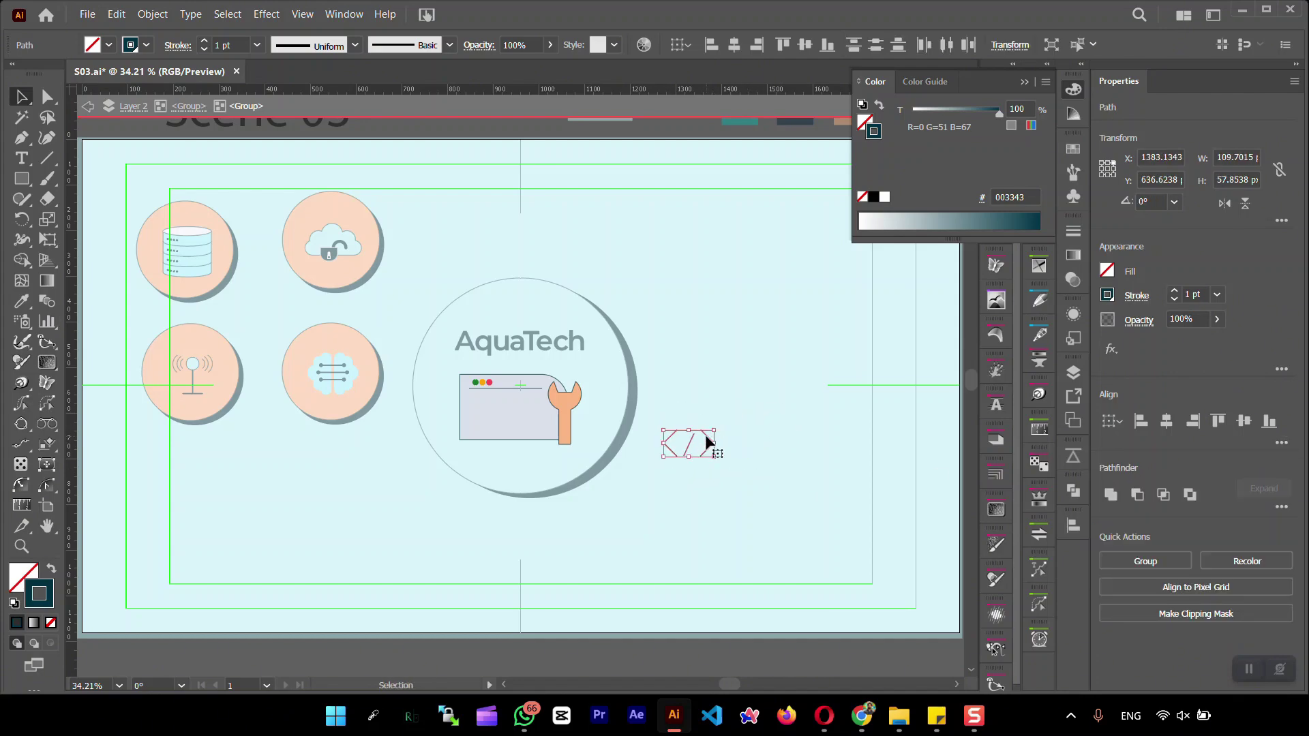
- Group the </> symbol inside the browser window and centre-align it with the window's rectangle
{"action": "left_click", "coordinate": [525, 407], "text": "shift"}
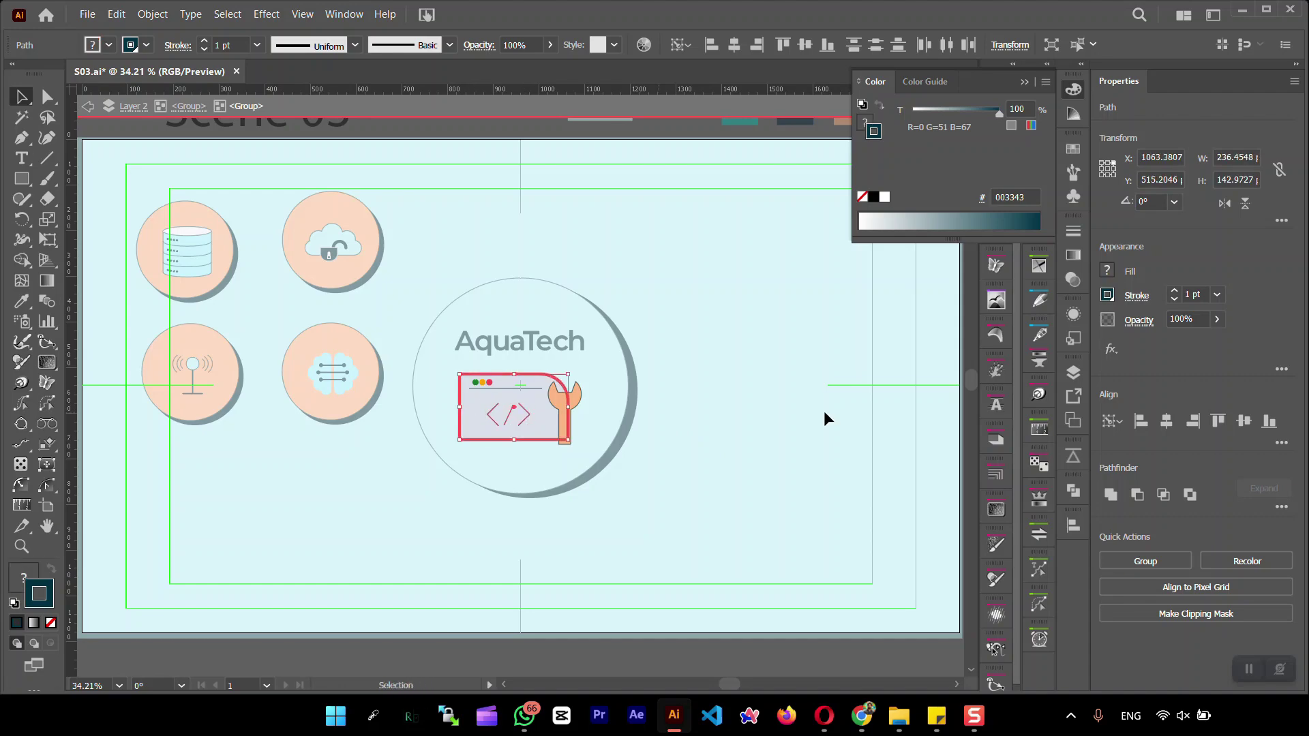
{"action": "key", "text": "ctrl+shift+a"}
{"action": "left_click", "coordinate": [497, 414]}
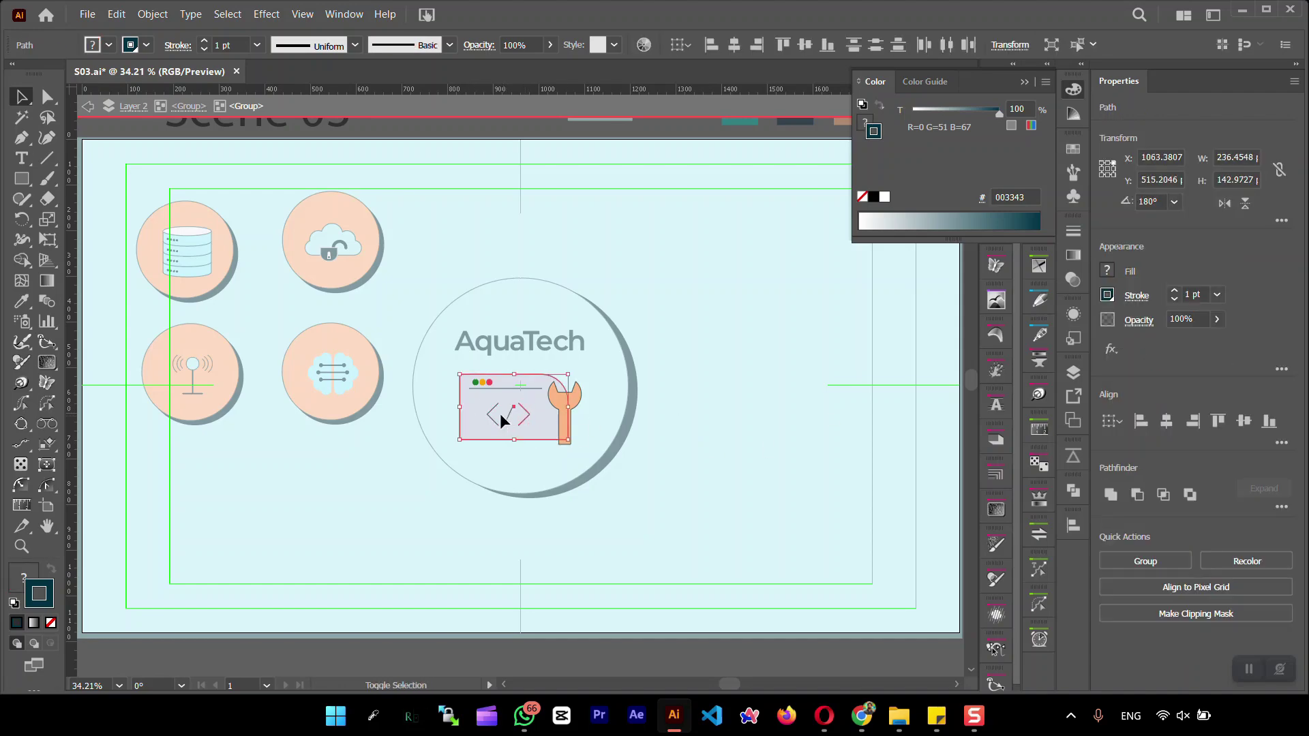
{"action": "left_click", "coordinate": [1073, 372]}
{"action": "left_click", "coordinate": [544, 404], "text": "shift"}
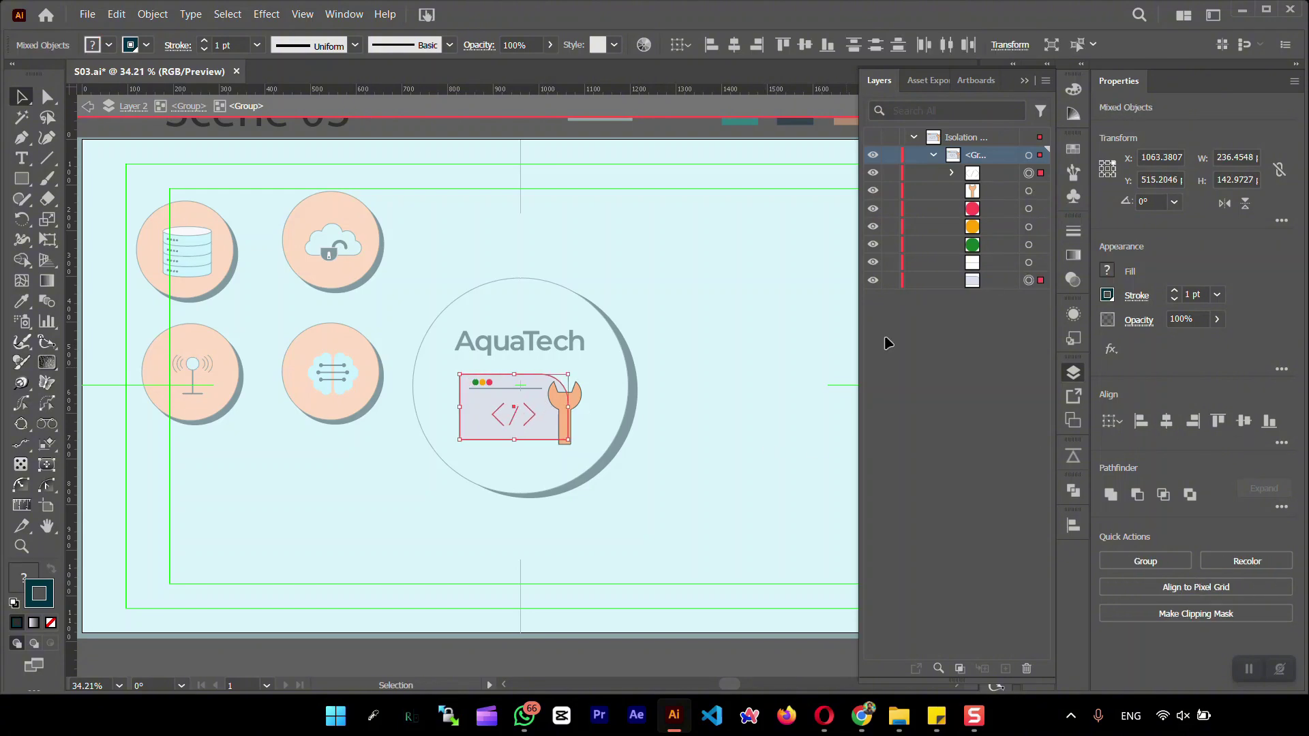
{"action": "left_click", "coordinate": [1041, 174]}
{"action": "left_click", "coordinate": [1167, 423]}
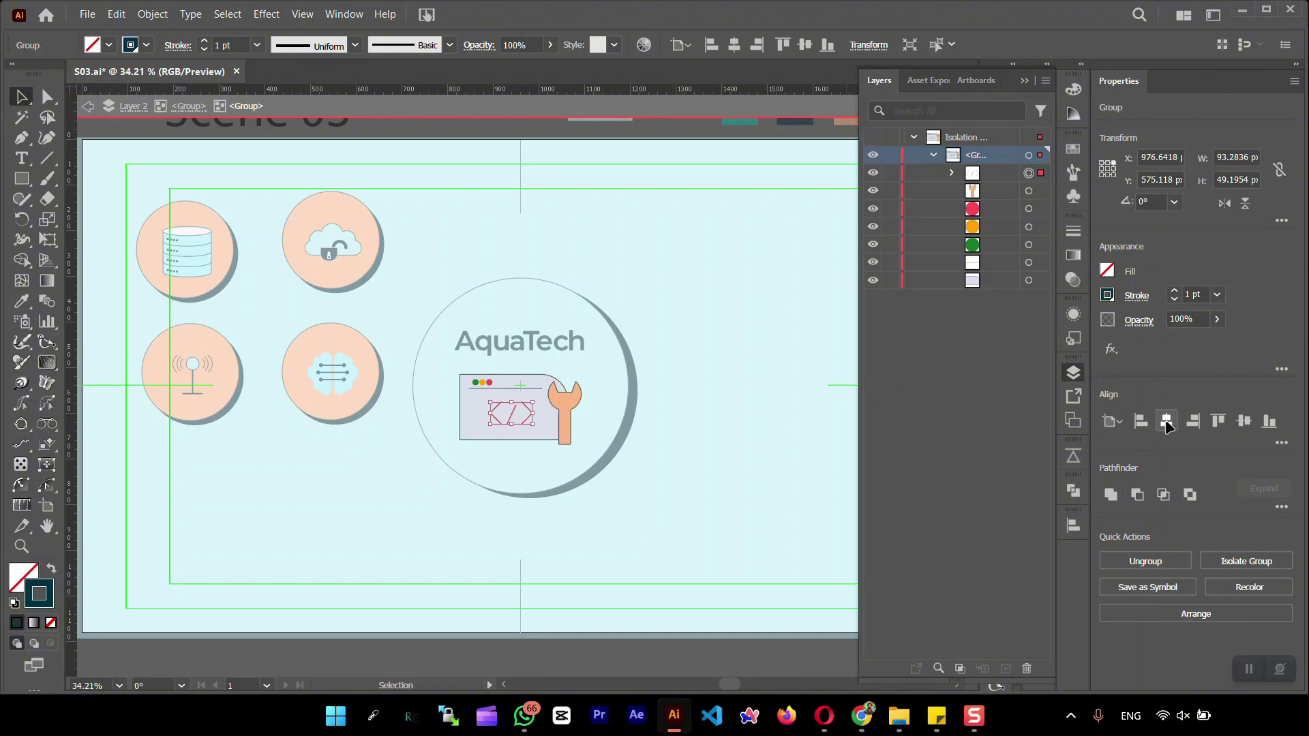
- Scale the </> symbol down slightly inside the browser window and exit the group's isolation
{"action": "left_click", "coordinate": [837, 452]}
{"action": "scroll", "coordinate": [507, 422], "scroll_direction": "up", "scroll_amount": 5}
{"action": "left_click", "coordinate": [599, 384]}
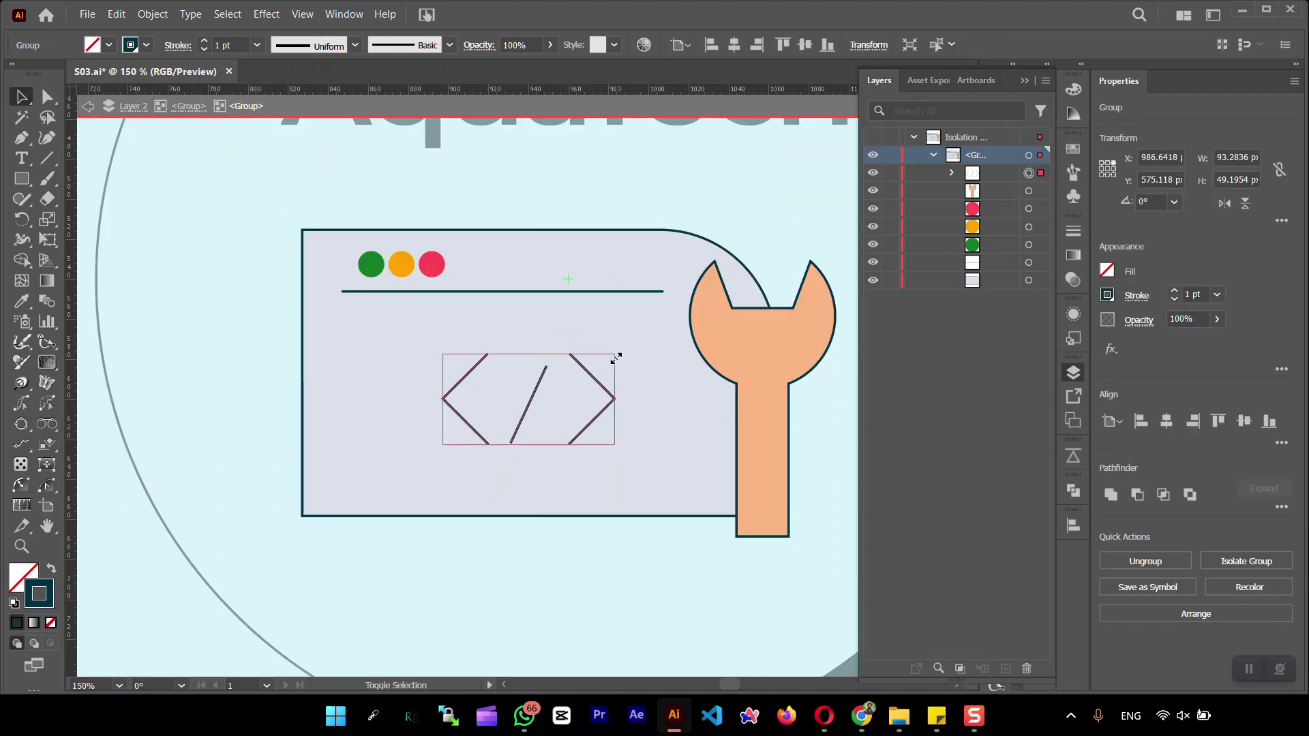
{"action": "scroll", "coordinate": [634, 392], "scroll_direction": "down", "scroll_amount": 4}
{"action": "double_click", "coordinate": [593, 206]}
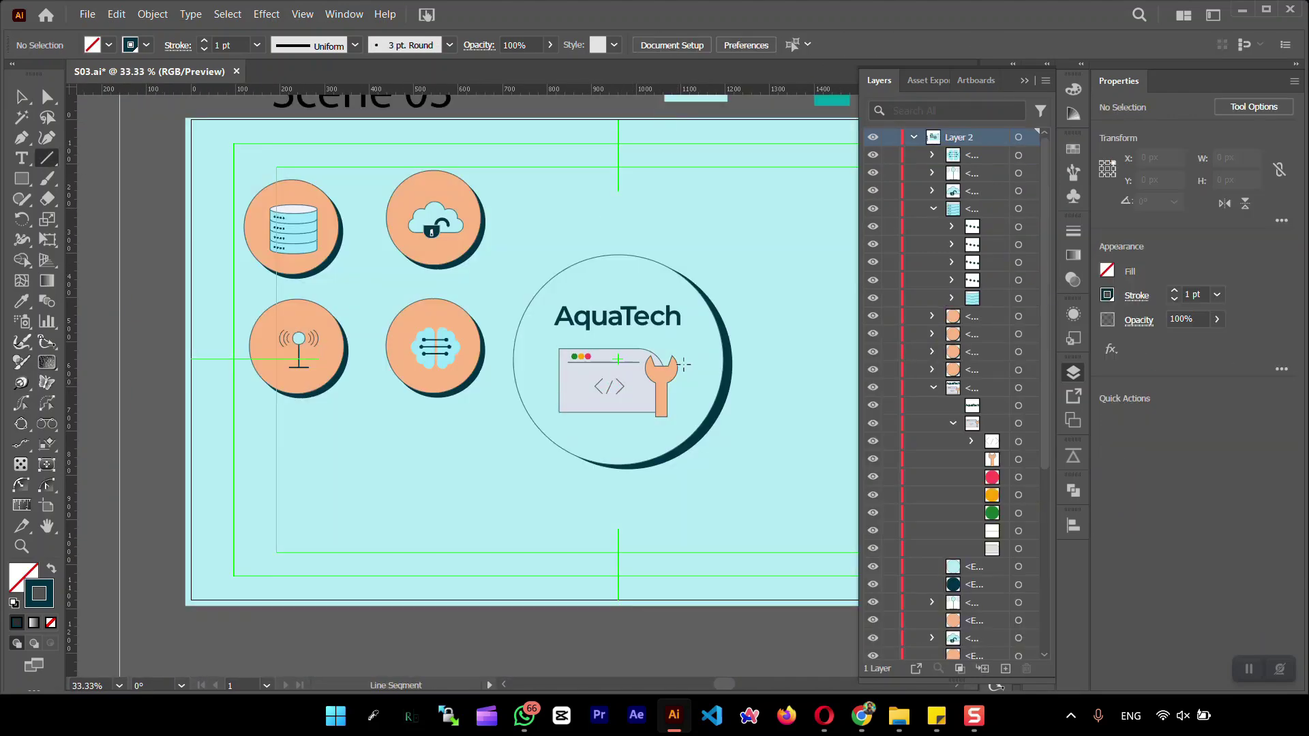
- Fill the cloud in the unlocked-cloud icon with the dark navy sampled from the palette squares above the artboard
{"action": "left_click", "coordinate": [426, 244]}
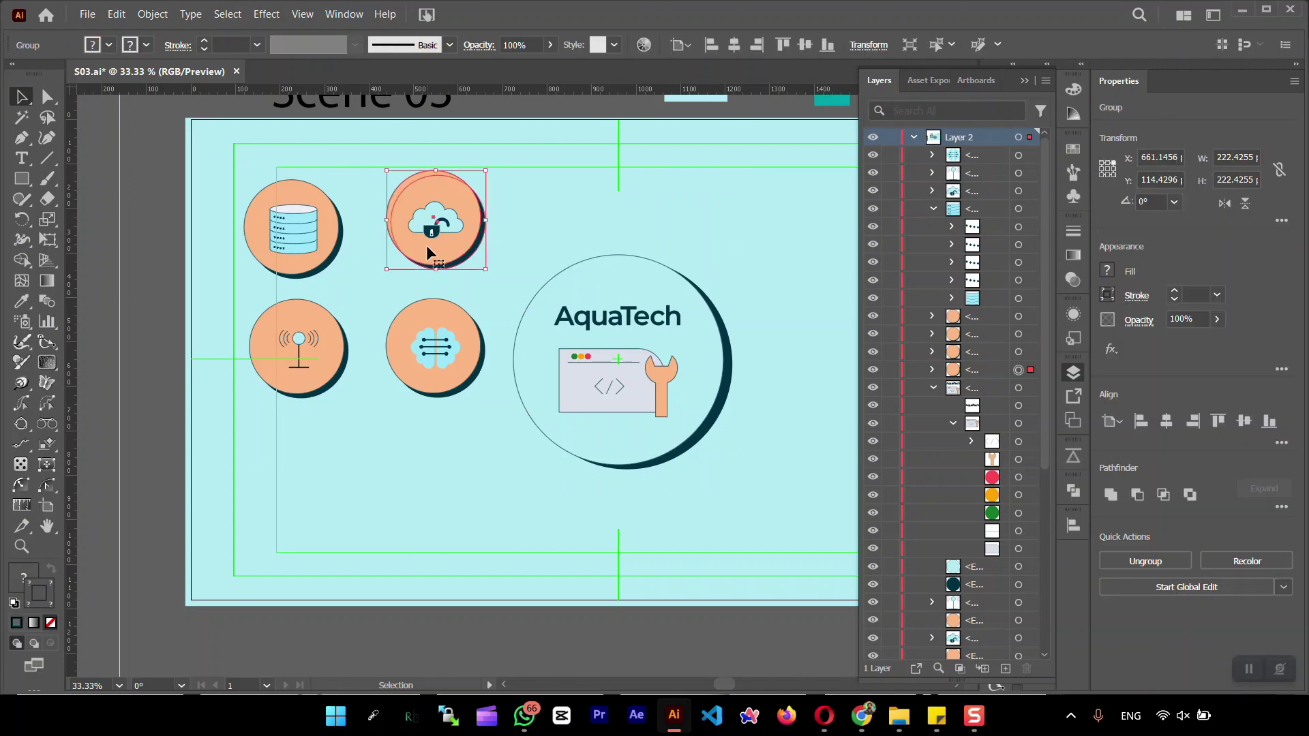
{"action": "double_click", "coordinate": [426, 244]}
{"action": "left_click", "coordinate": [535, 112]}
{"action": "double_click", "coordinate": [436, 220]}
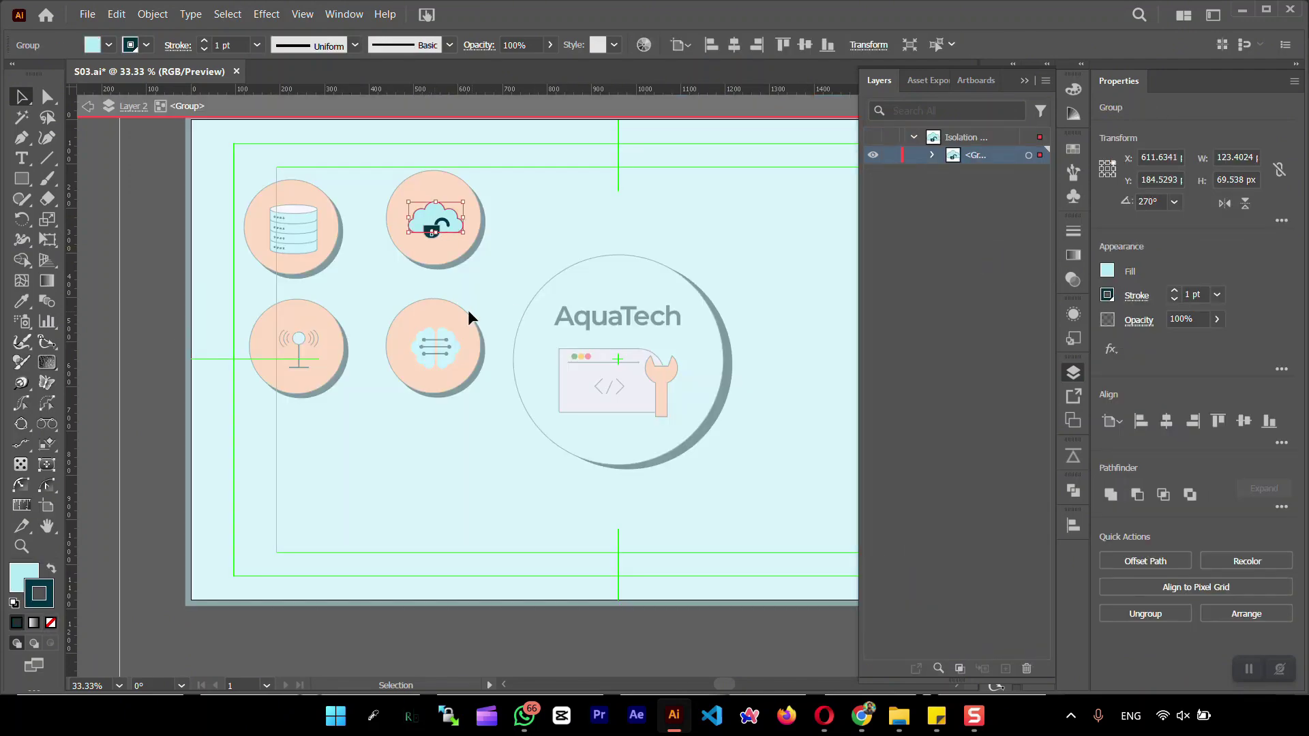
{"action": "scroll", "coordinate": [413, 294], "scroll_direction": "down", "scroll_amount": 2}
{"action": "key", "text": "i"}
{"action": "left_click", "coordinate": [649, 190]}
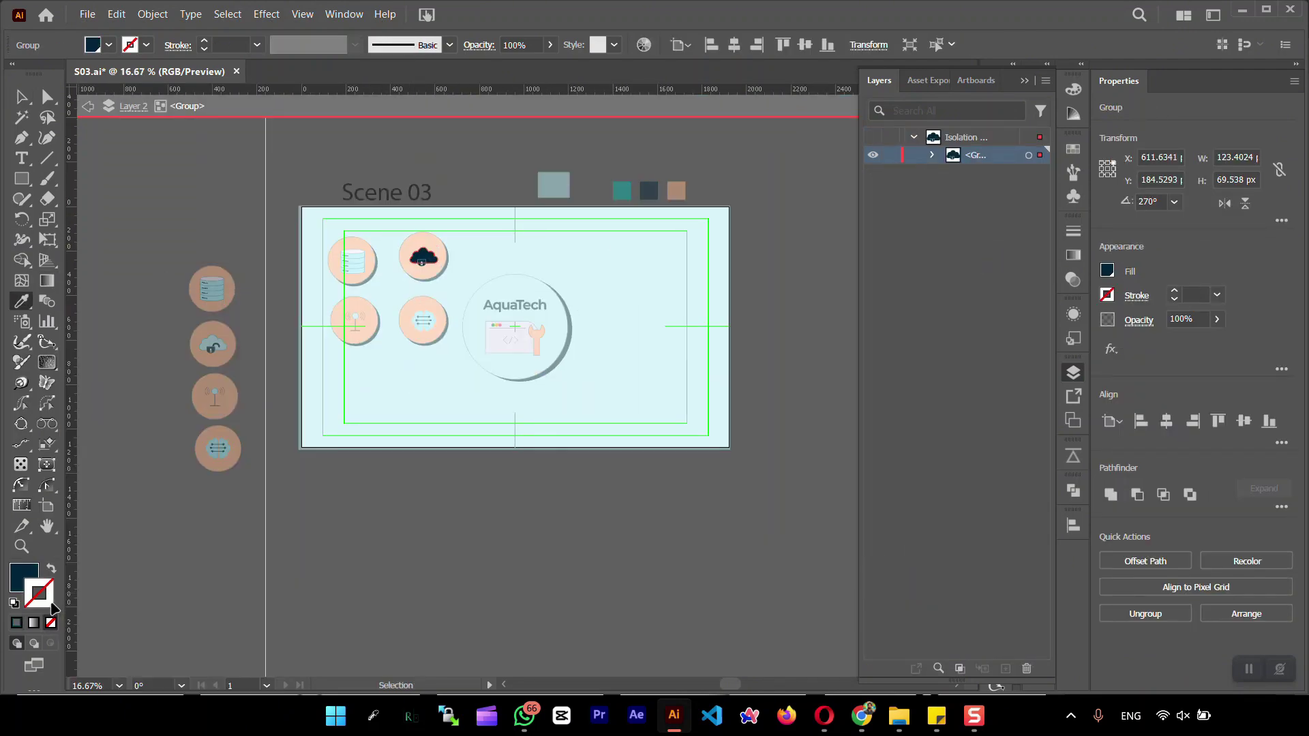
- Apply a 1 pt white stroke to the unlocked-cloud artwork
{"action": "double_click", "coordinate": [24, 578]}
{"action": "key", "text": "Escape"}
{"action": "left_click", "coordinate": [12, 94]}
{"action": "scroll", "coordinate": [468, 213], "scroll_direction": "up", "scroll_amount": 3}
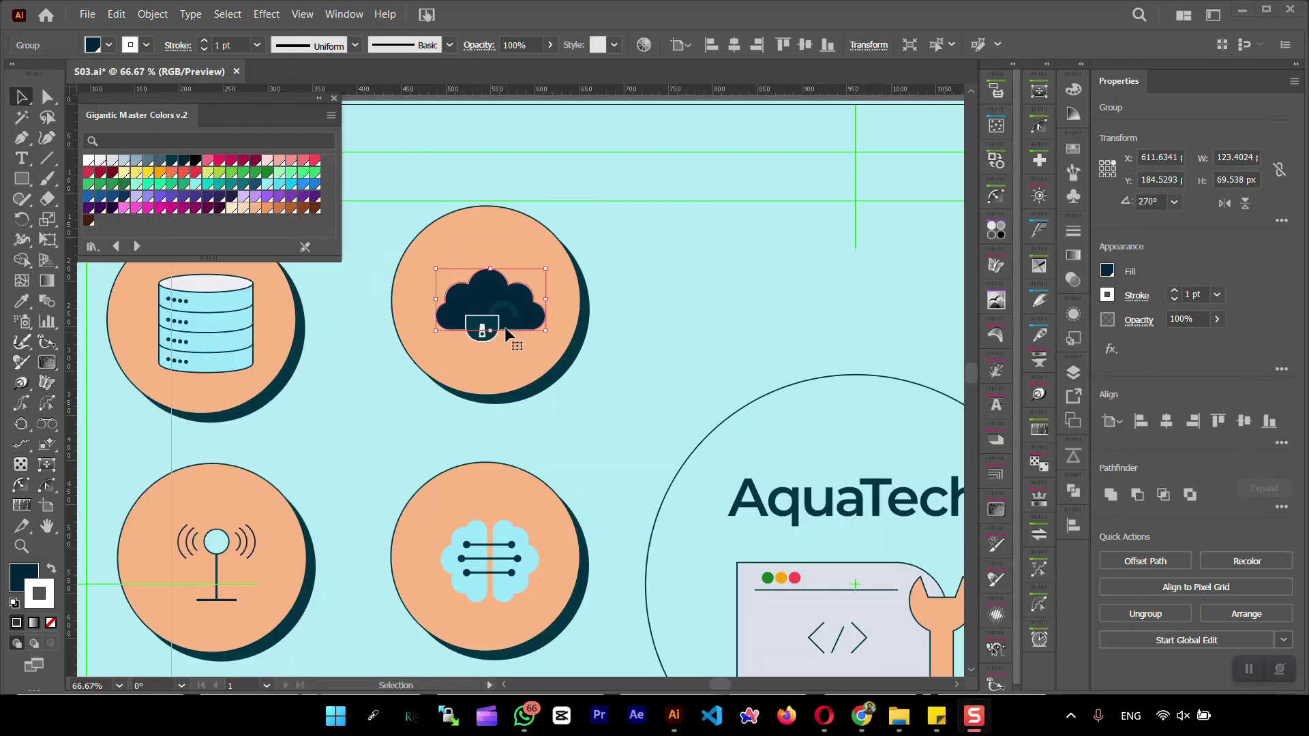
- Try to apply the orange from the palette squares above the artboard to the whole padlock group on the cloud
{"action": "left_click", "coordinate": [488, 325]}
{"action": "scroll", "coordinate": [488, 326], "scroll_direction": "down", "scroll_amount": 2}
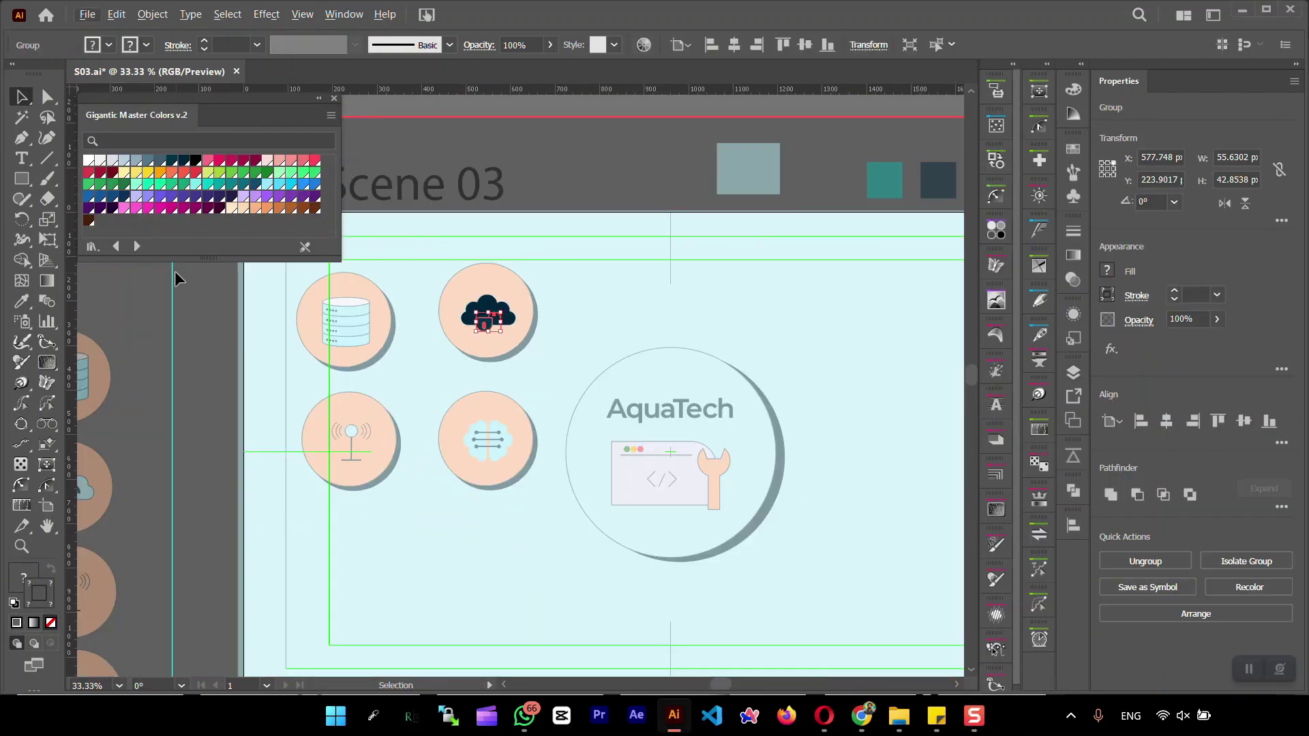
{"action": "key", "text": "i"}
{"action": "scroll", "coordinate": [608, 295], "scroll_direction": "right", "scroll_amount": 5}
{"action": "scroll", "coordinate": [608, 295], "scroll_direction": "up", "scroll_amount": 2}
{"action": "left_click", "coordinate": [830, 244]}
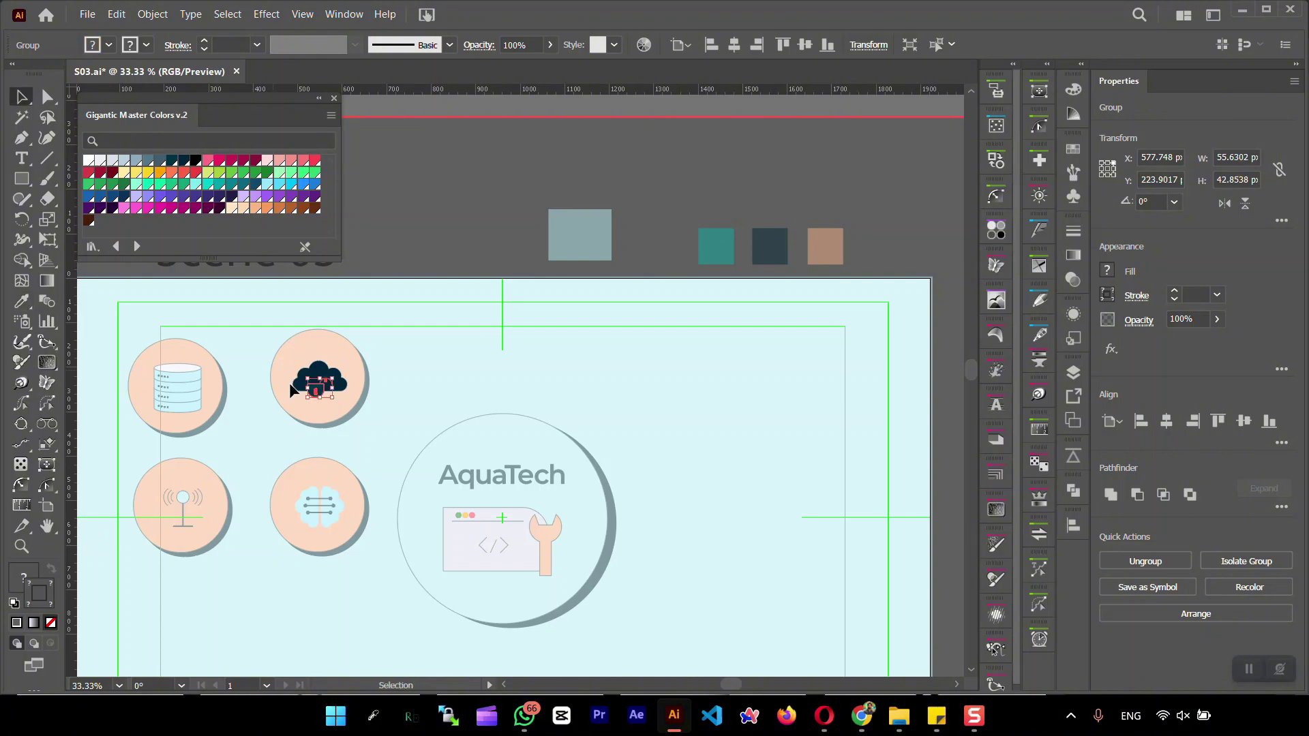
- Fill the padlock body with the orange sampled from the palette squares and give it an off-white #EEF0F5 stroke
{"action": "scroll", "coordinate": [289, 383], "scroll_direction": "up", "scroll_amount": 5}
{"action": "left_click", "coordinate": [395, 527]}
{"action": "scroll", "coordinate": [341, 344], "scroll_direction": "down", "scroll_amount": 3}
{"action": "key", "text": "i"}
{"action": "scroll", "coordinate": [721, 328], "scroll_direction": "down", "scroll_amount": 1}
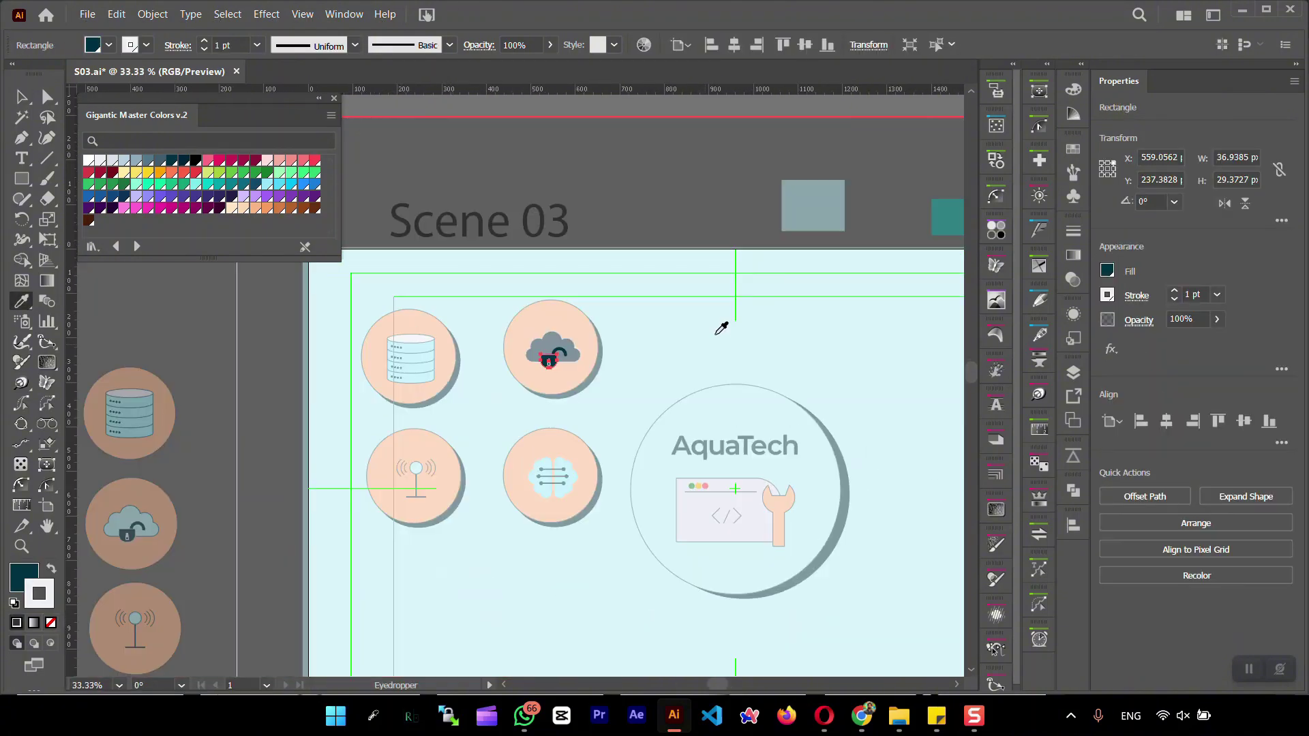
{"action": "scroll", "coordinate": [722, 327], "scroll_direction": "right", "scroll_amount": 5}
{"action": "left_click", "coordinate": [848, 218]}
{"action": "left_click", "coordinate": [17, 624]}
{"action": "key", "text": "v"}
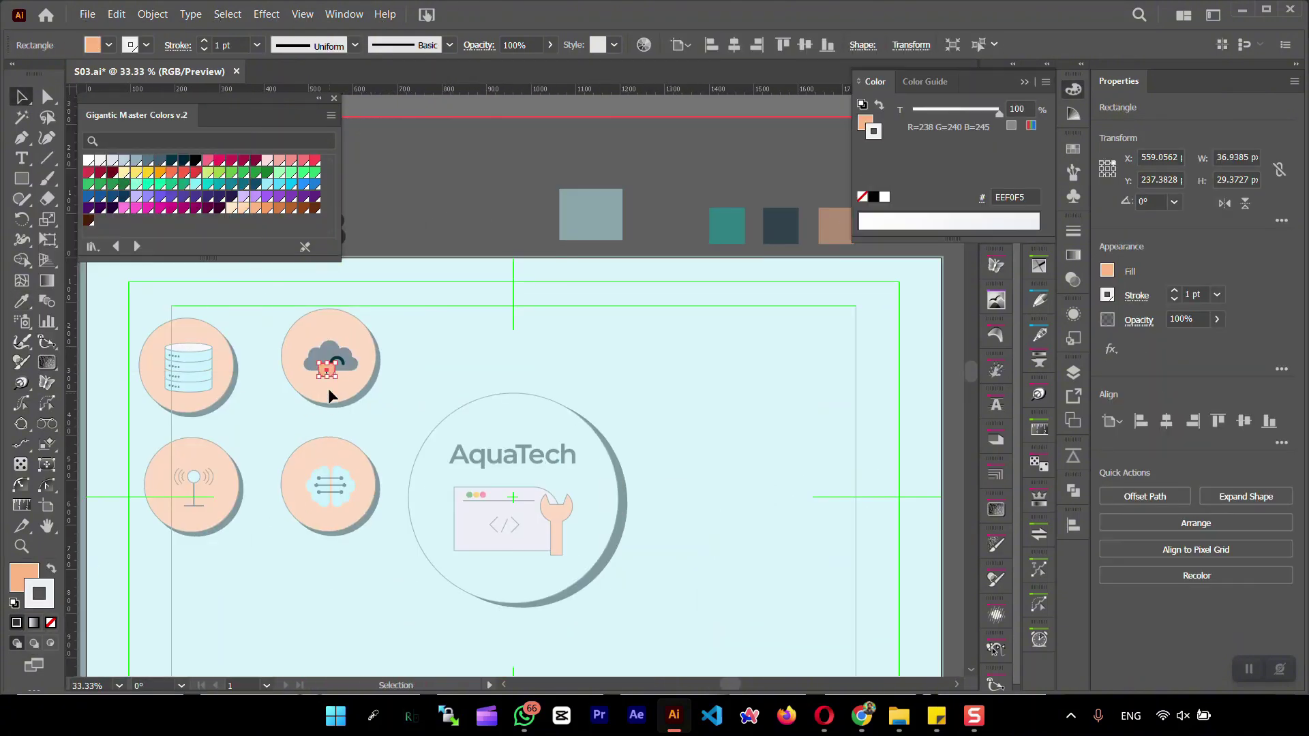
- Sample the palette's orange onto the padlock shackle and swap it to the stroke, leaving the shackle unfilled
{"action": "scroll", "coordinate": [327, 385], "scroll_direction": "up", "scroll_amount": 5}
{"action": "left_click", "coordinate": [398, 258]}
{"action": "scroll", "coordinate": [398, 257], "scroll_direction": "down", "scroll_amount": 2}
{"action": "scroll", "coordinate": [642, 237], "scroll_direction": "down", "scroll_amount": 3}
{"action": "scroll", "coordinate": [482, 263], "scroll_direction": "up", "scroll_amount": 3}
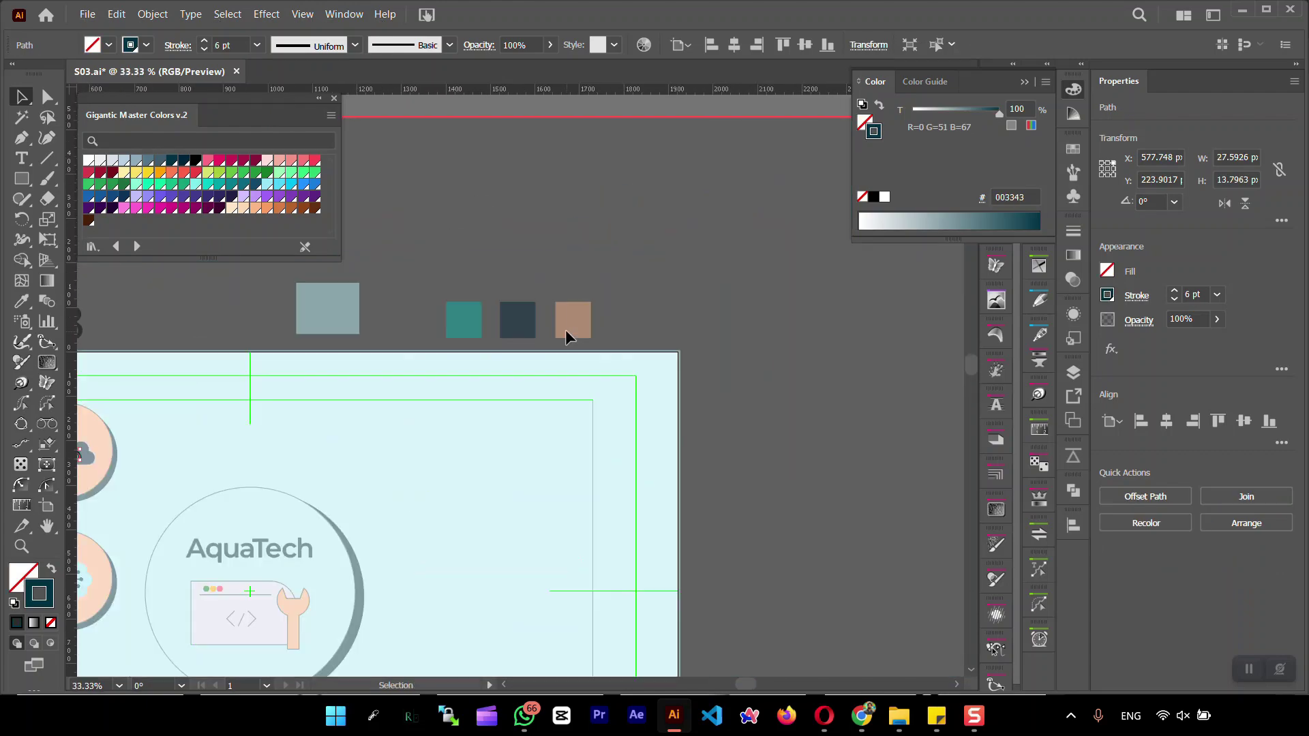
{"action": "key", "text": "i"}
{"action": "left_click", "coordinate": [569, 315]}
{"action": "key", "text": "v"}
{"action": "scroll", "coordinate": [497, 396], "scroll_direction": "up", "scroll_amount": 5}
{"action": "key", "text": "x"}
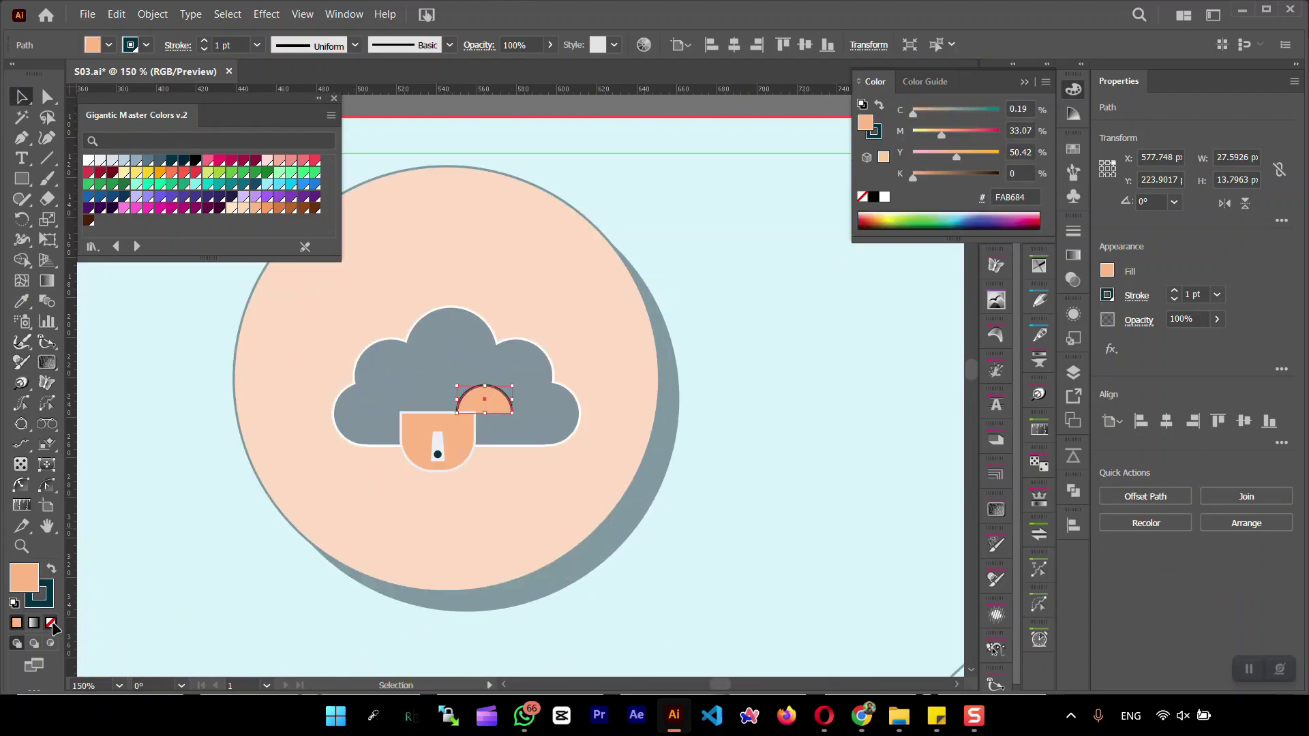
{"action": "key", "text": "shift+x"}
- Set the padlock shackle's orange stroke weight to 5 pt and deselect it
{"action": "left_click", "coordinate": [257, 208]}
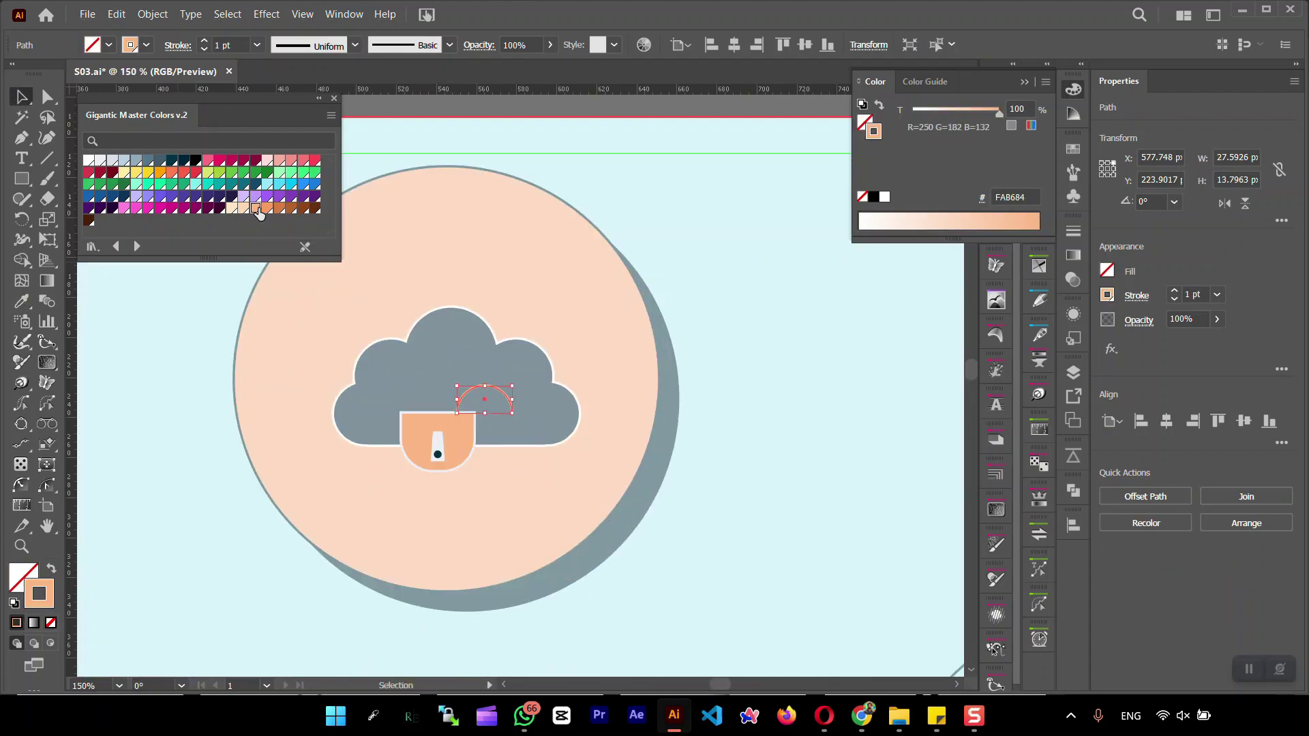
{"action": "left_click", "coordinate": [203, 41]}
{"action": "left_click", "coordinate": [177, 45]}
{"action": "left_click", "coordinate": [205, 49]}
{"action": "double_click", "coordinate": [194, 348]}
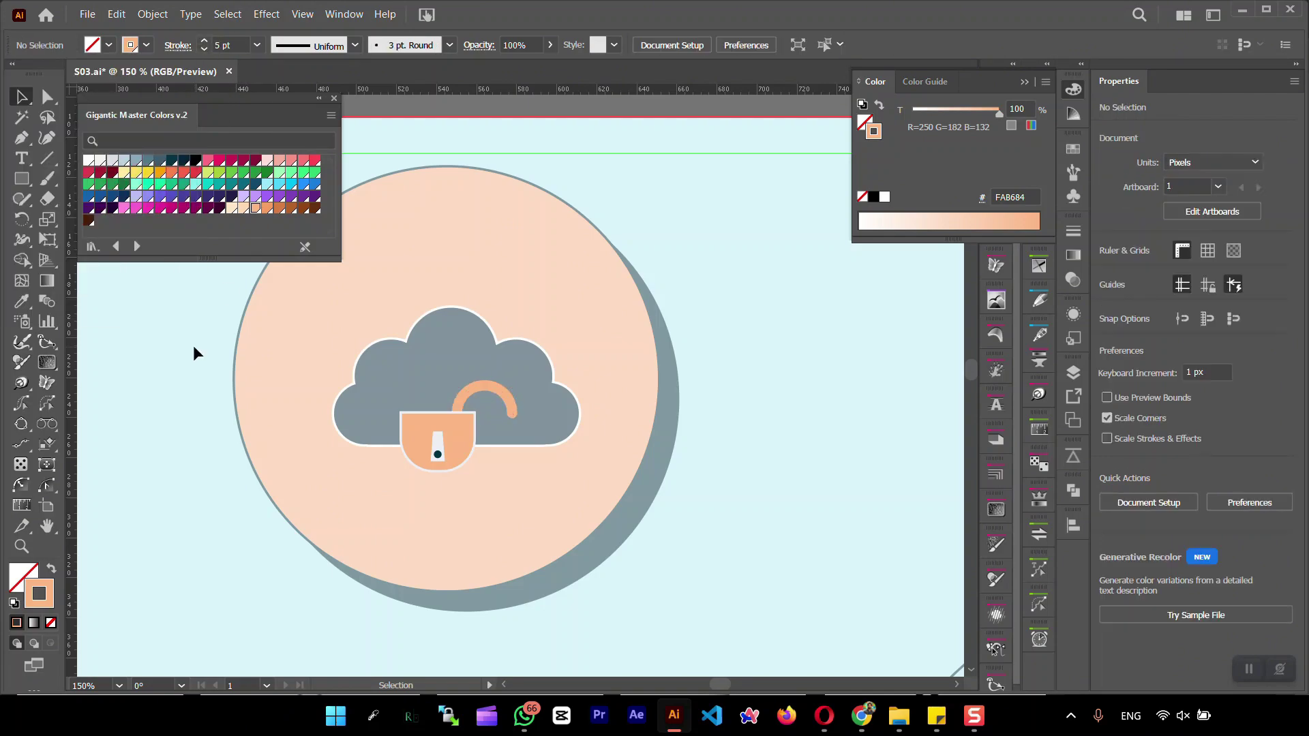
- Fill the padlock body with the teal sampled from the palette squares above the artboard
{"action": "scroll", "coordinate": [567, 329], "scroll_direction": "down", "scroll_amount": 3}
{"action": "scroll", "coordinate": [537, 357], "scroll_direction": "up", "scroll_amount": 3}
{"action": "left_click", "coordinate": [532, 348]}
{"action": "double_click", "coordinate": [532, 351]}
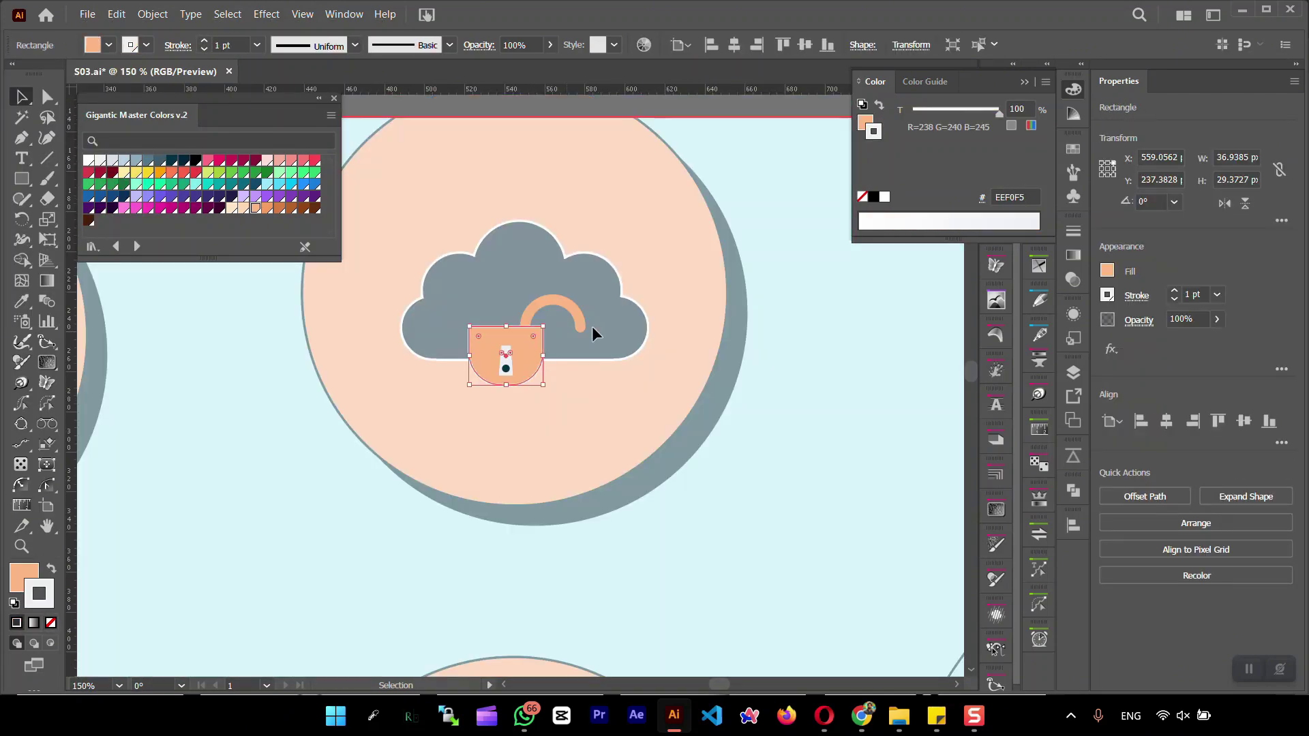
{"action": "scroll", "coordinate": [169, 461], "scroll_direction": "down", "scroll_amount": 5}
{"action": "key", "text": "i"}
{"action": "left_click", "coordinate": [648, 294]}
{"action": "key", "text": "v"}
{"action": "scroll", "coordinate": [254, 444], "scroll_direction": "up", "scroll_amount": 5}
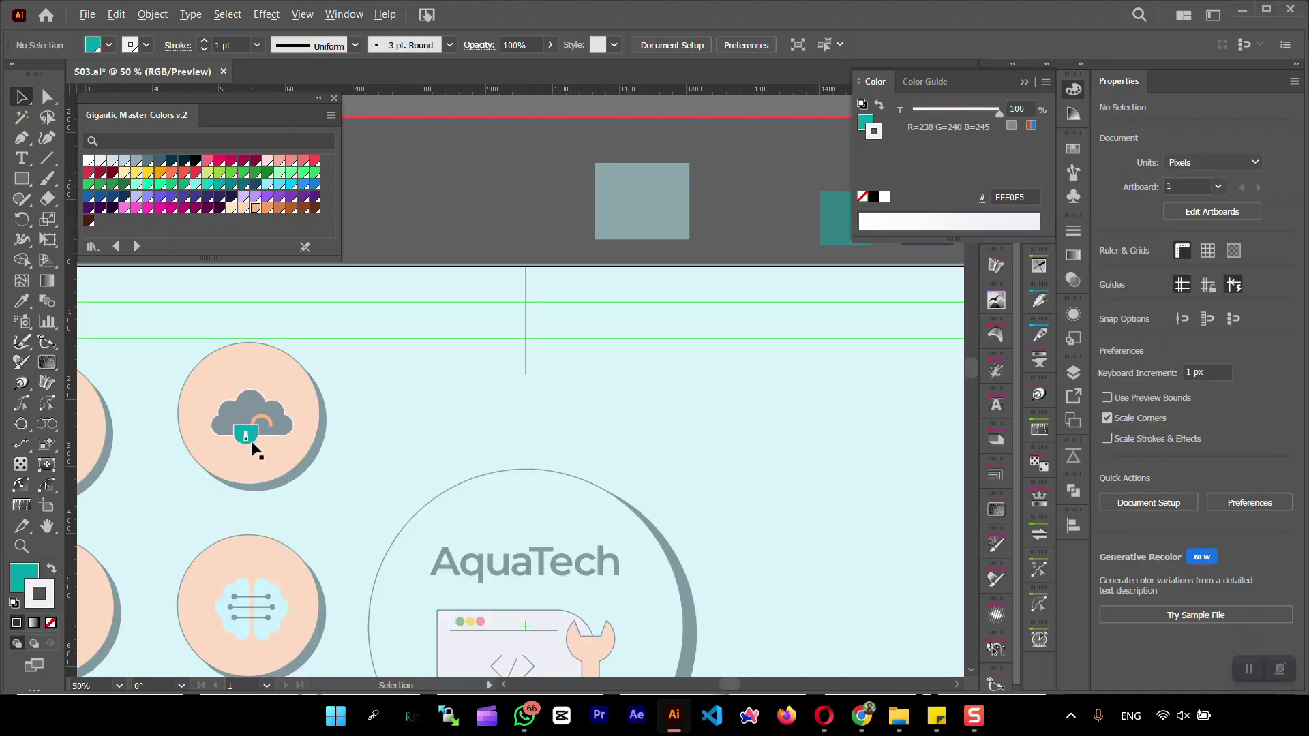
- Sample the palette's teal onto the padlock shackle and make it a 6 pt stroke with no fill
{"action": "left_click", "coordinate": [211, 382]}
{"action": "scroll", "coordinate": [211, 382], "scroll_direction": "down", "scroll_amount": 6}
{"action": "key", "text": "i"}
{"action": "left_click", "coordinate": [524, 264]}
{"action": "key", "text": "v"}
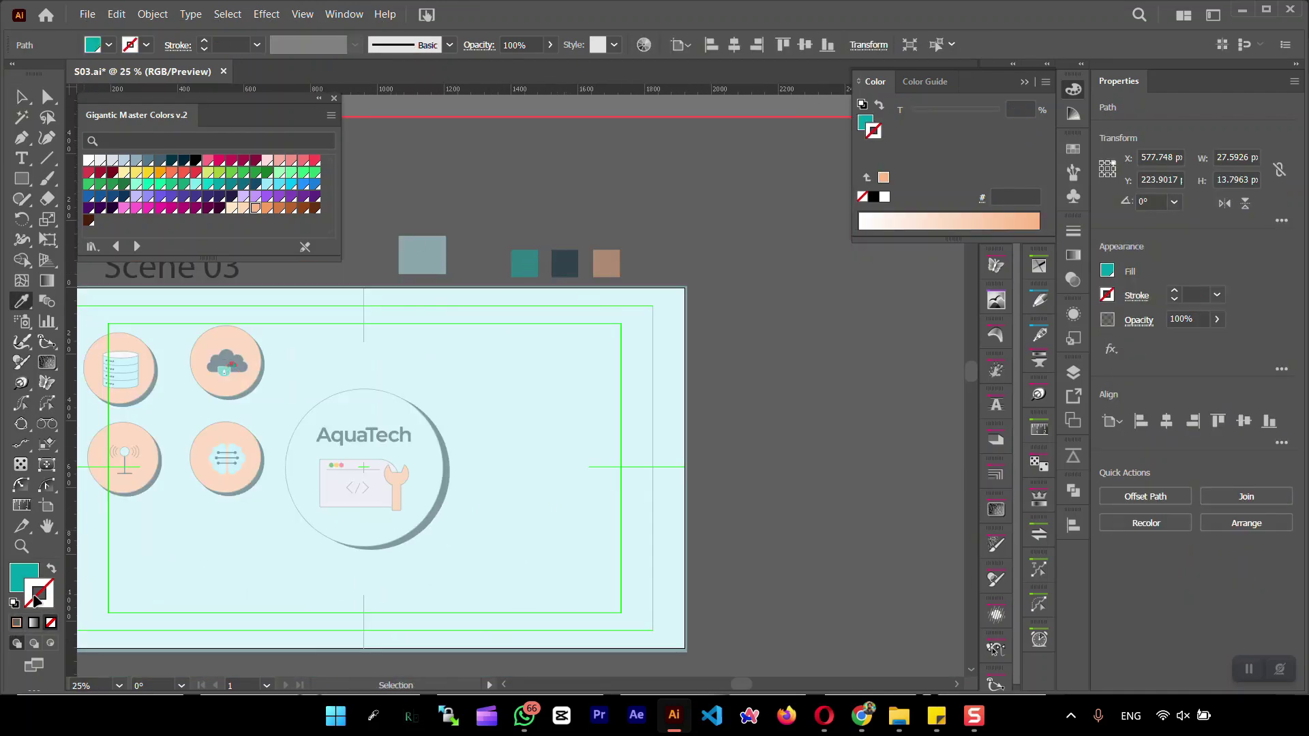
{"action": "key", "text": "shift+x"}
{"action": "key", "text": "Return"}
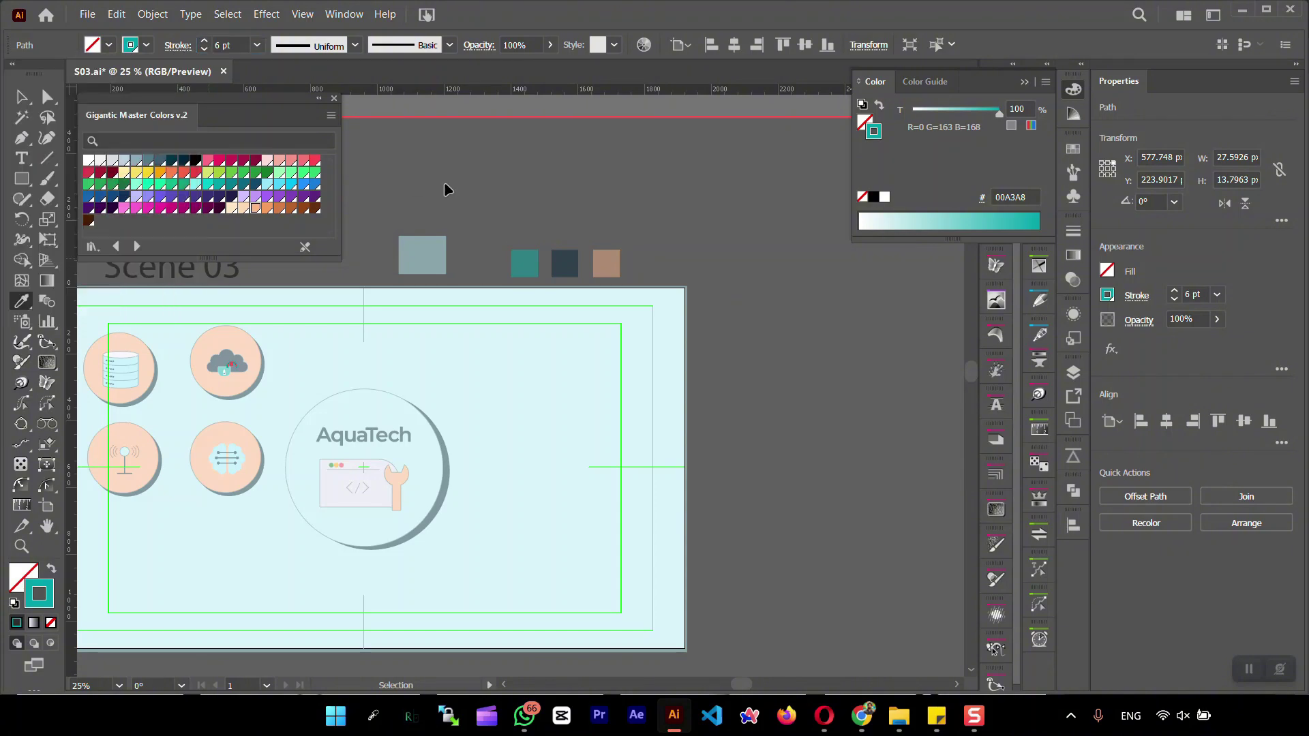
- Change the padlock shackle's stroke colour to off-white #EEF0F5 and deselect it
{"action": "key", "text": "v"}
{"action": "left_click", "coordinate": [415, 150]}
{"action": "scroll", "coordinate": [236, 349], "scroll_direction": "up", "scroll_amount": 5}
{"action": "left_click", "coordinate": [236, 349]}
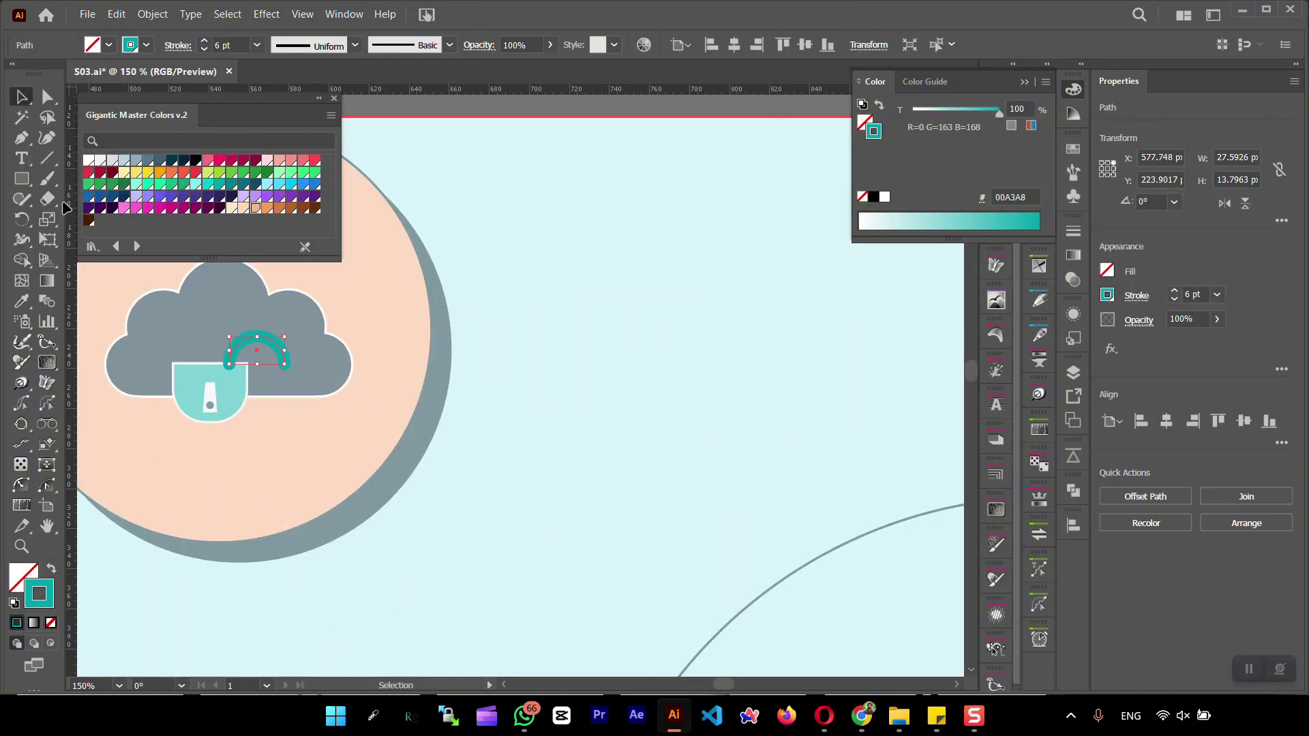
{"action": "left_click", "coordinate": [100, 161]}
{"action": "left_click", "coordinate": [516, 263]}
- Fill the database icon's top tier with dark navy and give it a light grey #DAE1EA stroke
{"action": "scroll", "coordinate": [517, 263], "scroll_direction": "down", "scroll_amount": 5}
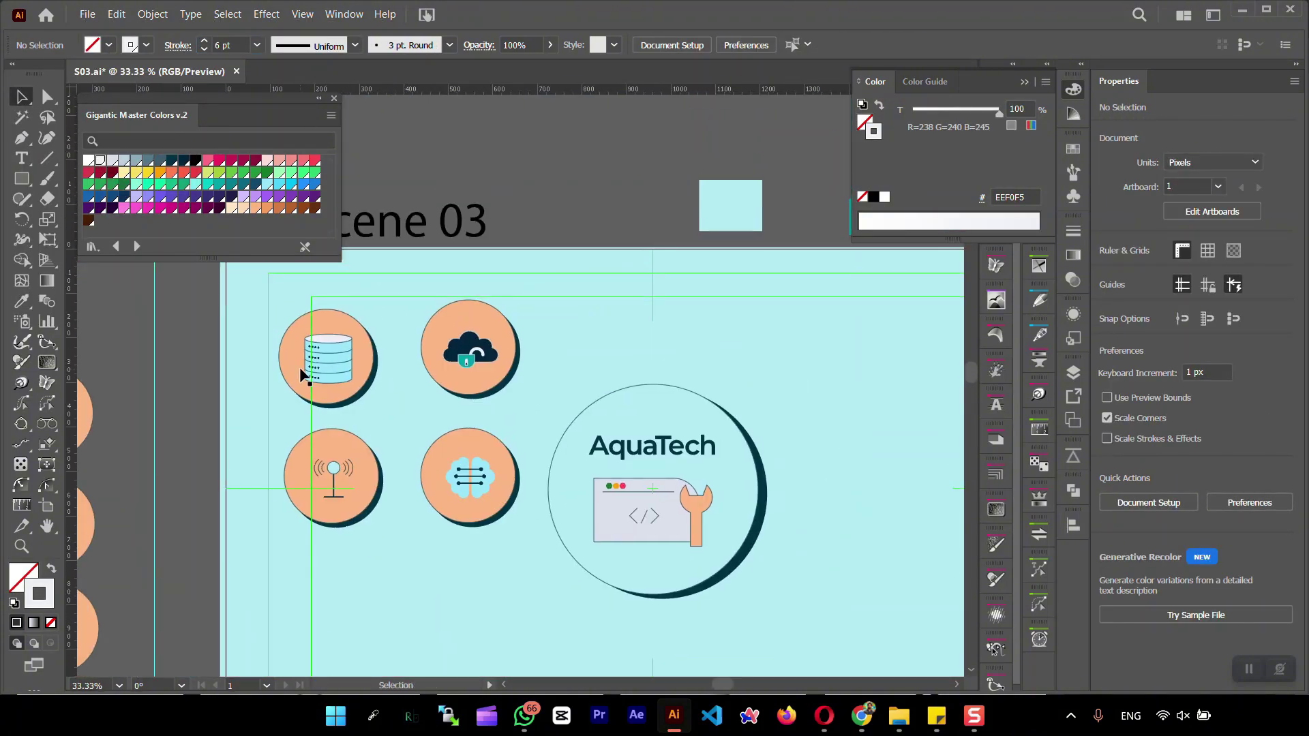
{"action": "scroll", "coordinate": [349, 319], "scroll_direction": "up", "scroll_amount": 4}
{"action": "left_click", "coordinate": [349, 327]}
{"action": "left_click", "coordinate": [29, 578]}
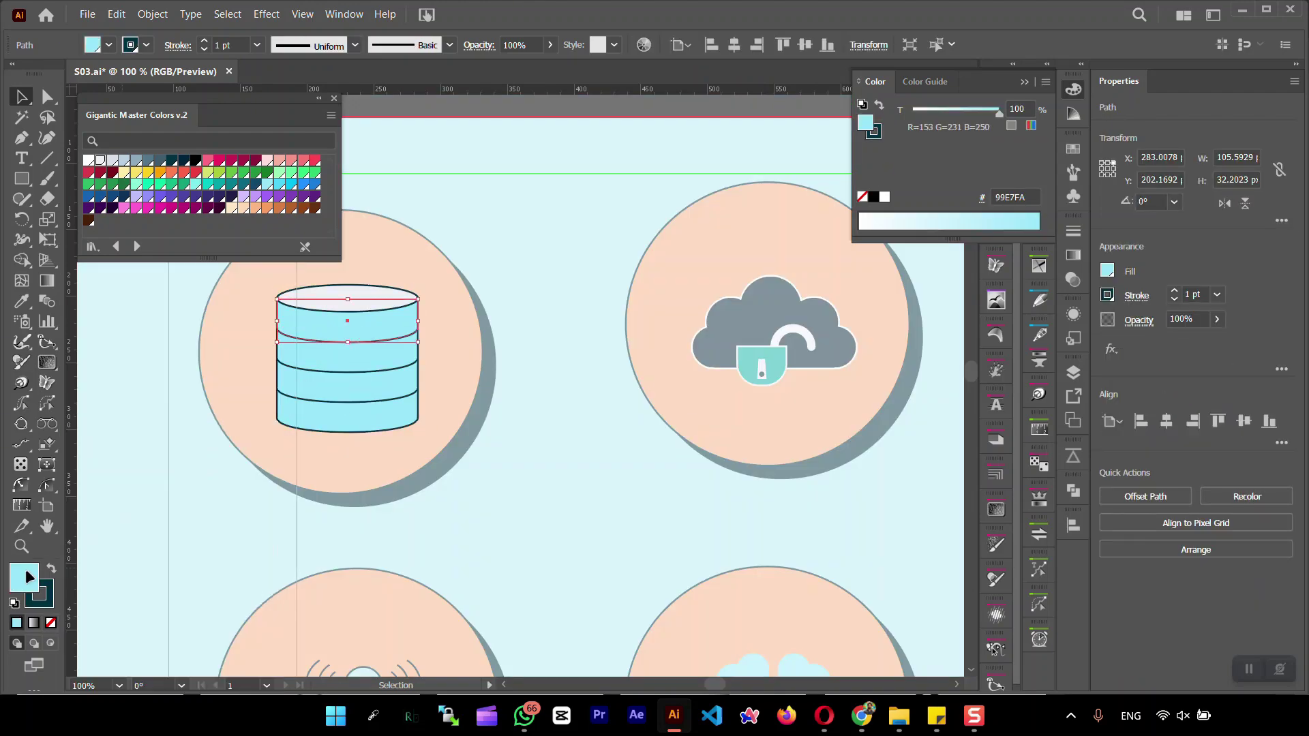
{"action": "left_click", "coordinate": [171, 163]}
- Copy the top tier's navy fill and light grey stroke to the three lower tiers of the database icon
{"action": "left_click", "coordinate": [287, 355]}
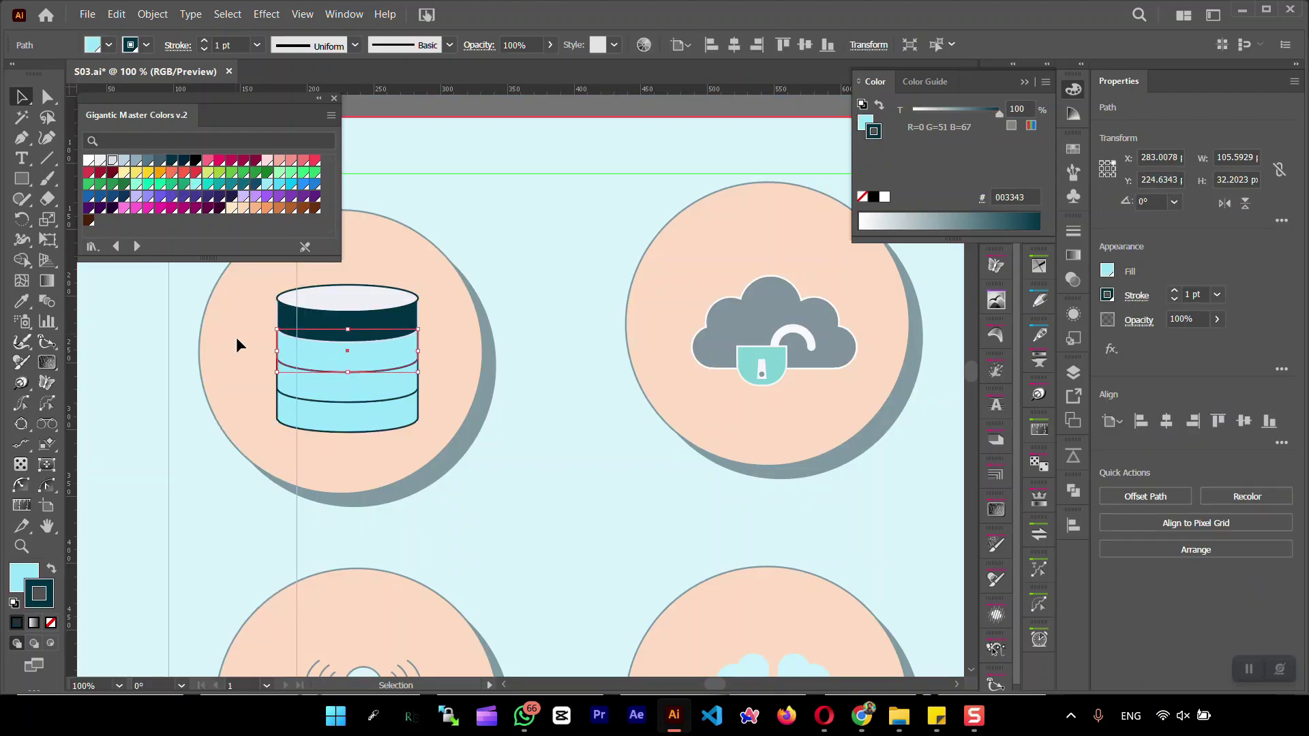
{"action": "key", "text": "i"}
{"action": "left_click", "coordinate": [327, 317]}
{"action": "left_click", "coordinate": [327, 385], "text": "ctrl"}
{"action": "left_click", "coordinate": [327, 362]}
{"action": "key", "text": "v"}
{"action": "left_click", "coordinate": [323, 422]}
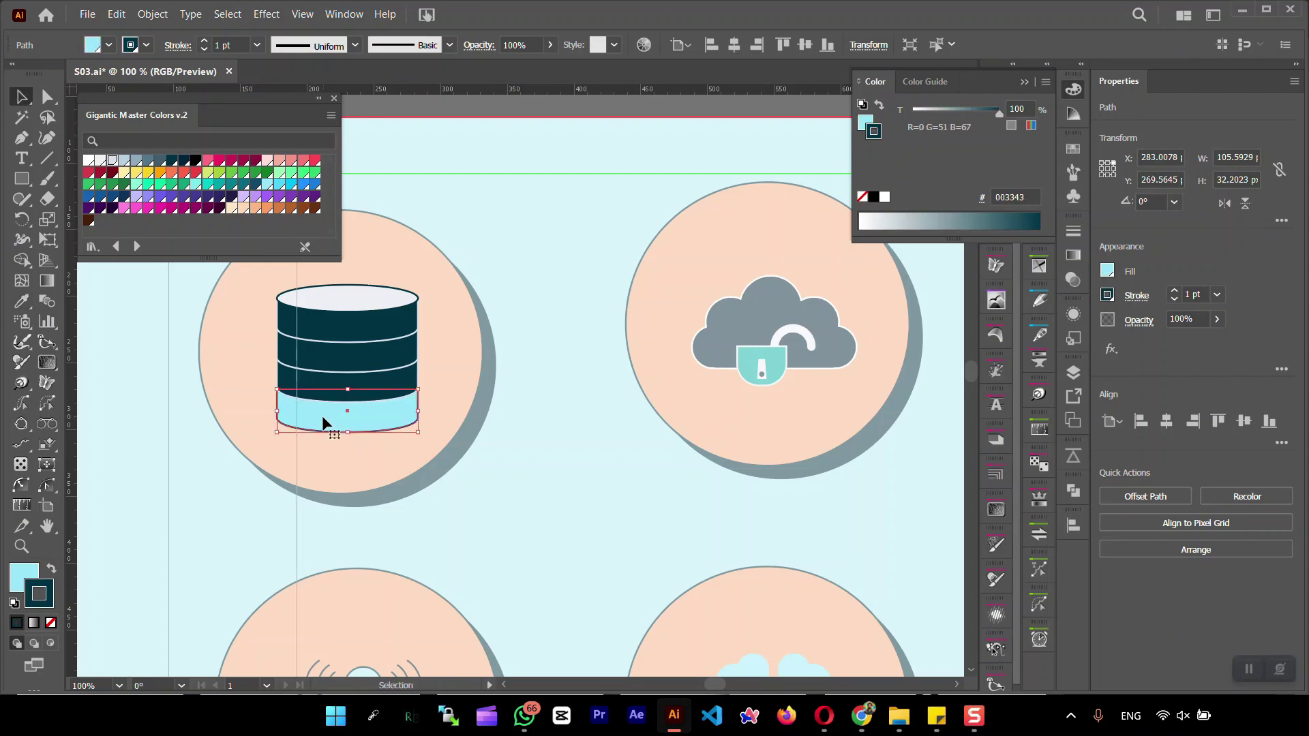
{"action": "key", "text": "i"}
{"action": "left_click", "coordinate": [320, 386]}
{"action": "key", "text": "v"}
{"action": "scroll", "coordinate": [298, 319], "scroll_direction": "up", "scroll_amount": 2}
{"action": "double_click", "coordinate": [302, 323]}
{"action": "key", "text": "Escape"}
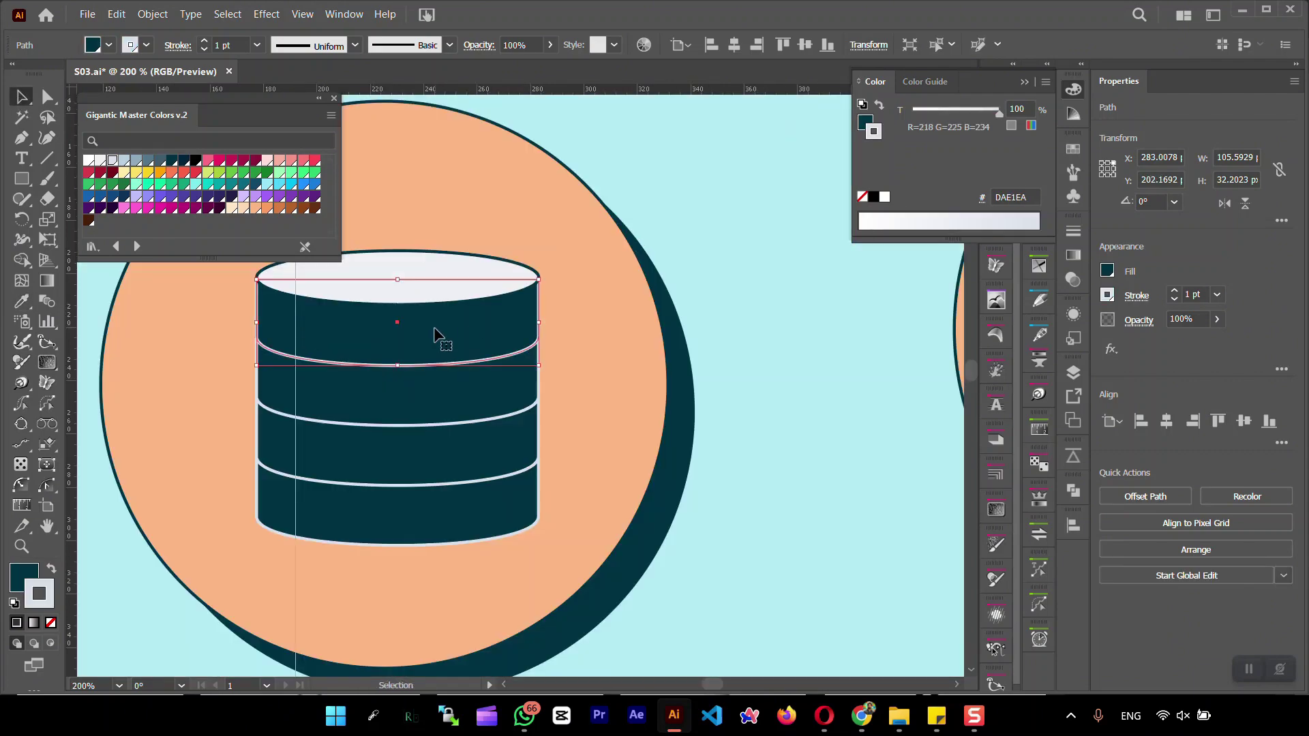
- Select the four rows of indicator dots on the database icon and colour them light green
{"action": "left_click", "coordinate": [1074, 373]}
{"action": "left_click", "coordinate": [1018, 227]}
{"action": "left_click", "coordinate": [1018, 245], "text": "shift"}
{"action": "left_click", "coordinate": [1018, 263], "text": "shift"}
{"action": "key", "text": "ctrl+0"}
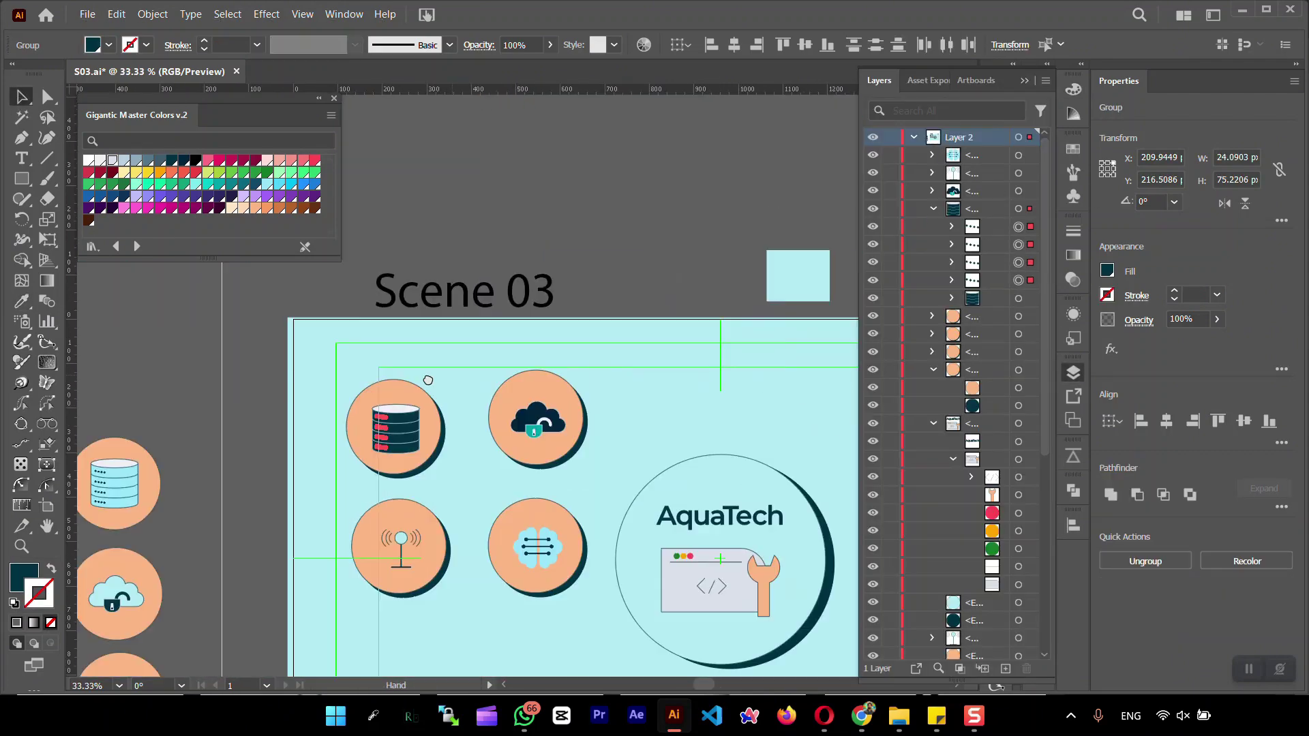
{"action": "key", "text": "ctrl+shift+a"}
{"action": "left_click", "coordinate": [39, 593]}
{"action": "mouse_move", "coordinate": [27, 609]}
{"action": "left_mouse_down"}
{"action": "mouse_move", "coordinate": [13, 627]}
{"action": "mouse_move", "coordinate": [22, 578]}
{"action": "left_mouse_up"}
{"action": "scroll", "coordinate": [280, 417], "scroll_direction": "up", "scroll_amount": 4}
{"action": "key", "text": "ctrl+z"}
{"action": "left_click", "coordinate": [1075, 373]}
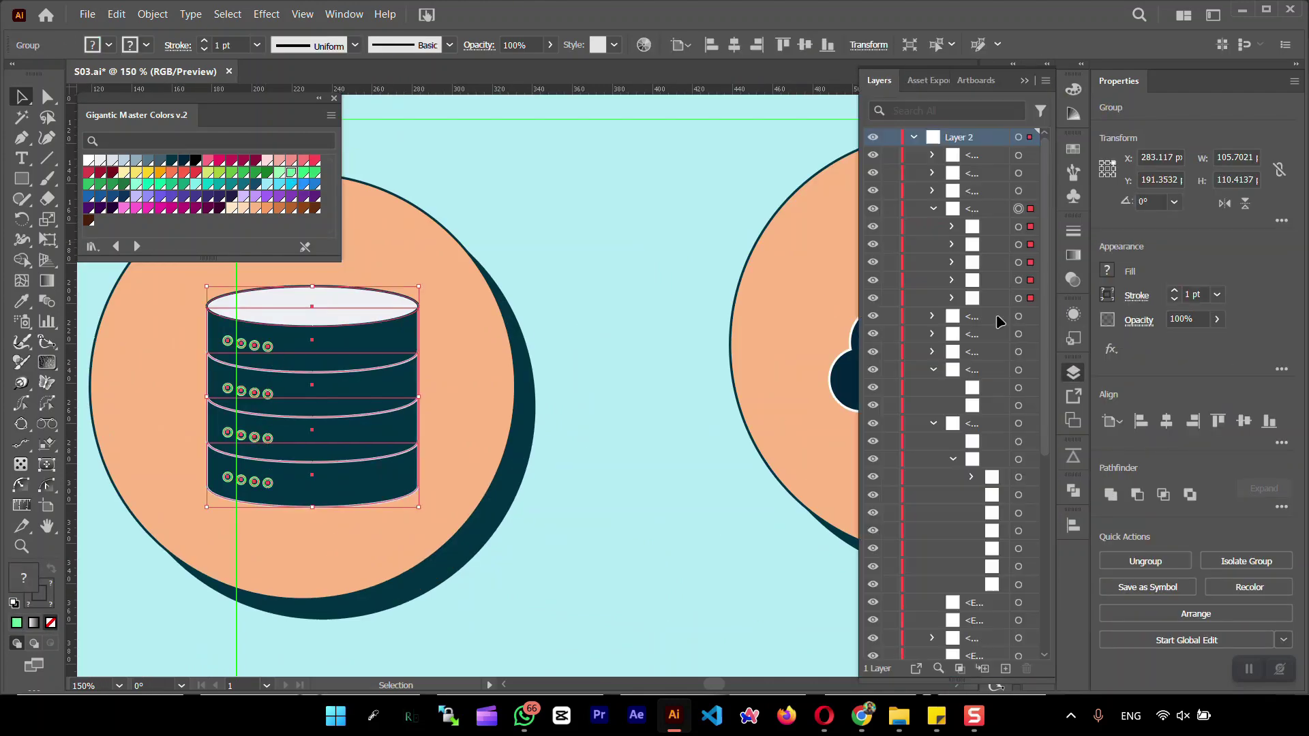
{"action": "left_click", "coordinate": [283, 186]}
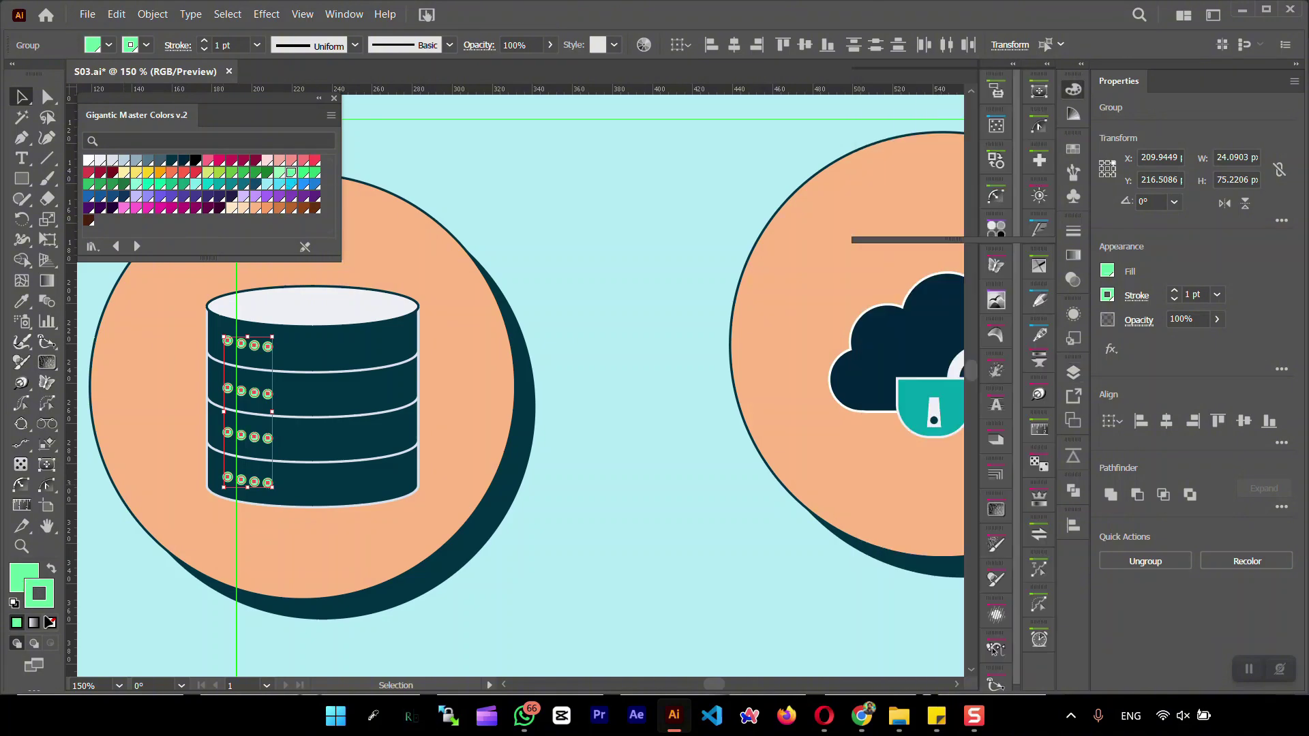
{"action": "key", "text": "ctrl+shift+a"}
- Fill the circle on top of the antenna icon with the same light green
{"action": "scroll", "coordinate": [445, 254], "scroll_direction": "down", "scroll_amount": 3}
{"action": "left_click", "coordinate": [393, 481]}
{"action": "double_click", "coordinate": [393, 481]}
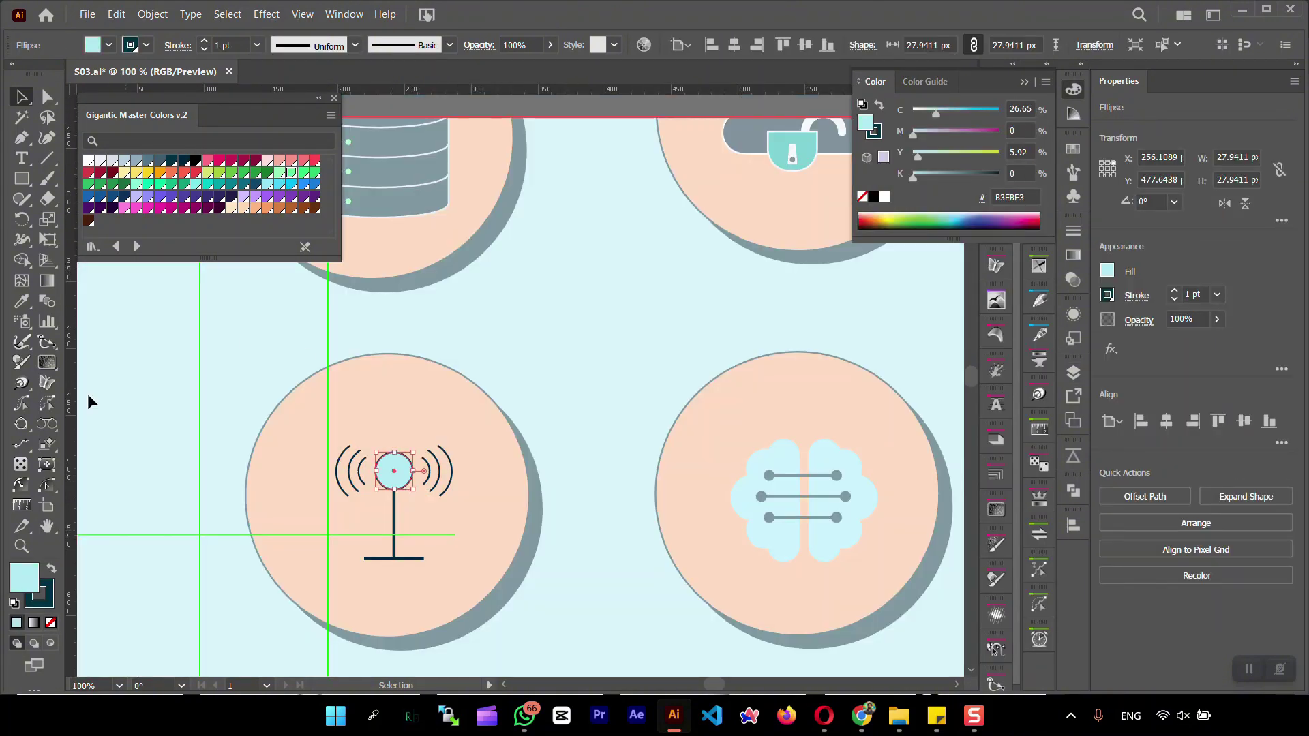
{"action": "left_click", "coordinate": [292, 183]}
{"action": "double_click", "coordinate": [275, 345]}
- Isolate the tech-brain icon and fill both brain halves with dark navy
{"action": "double_click", "coordinate": [787, 446]}
{"action": "key", "text": "i"}
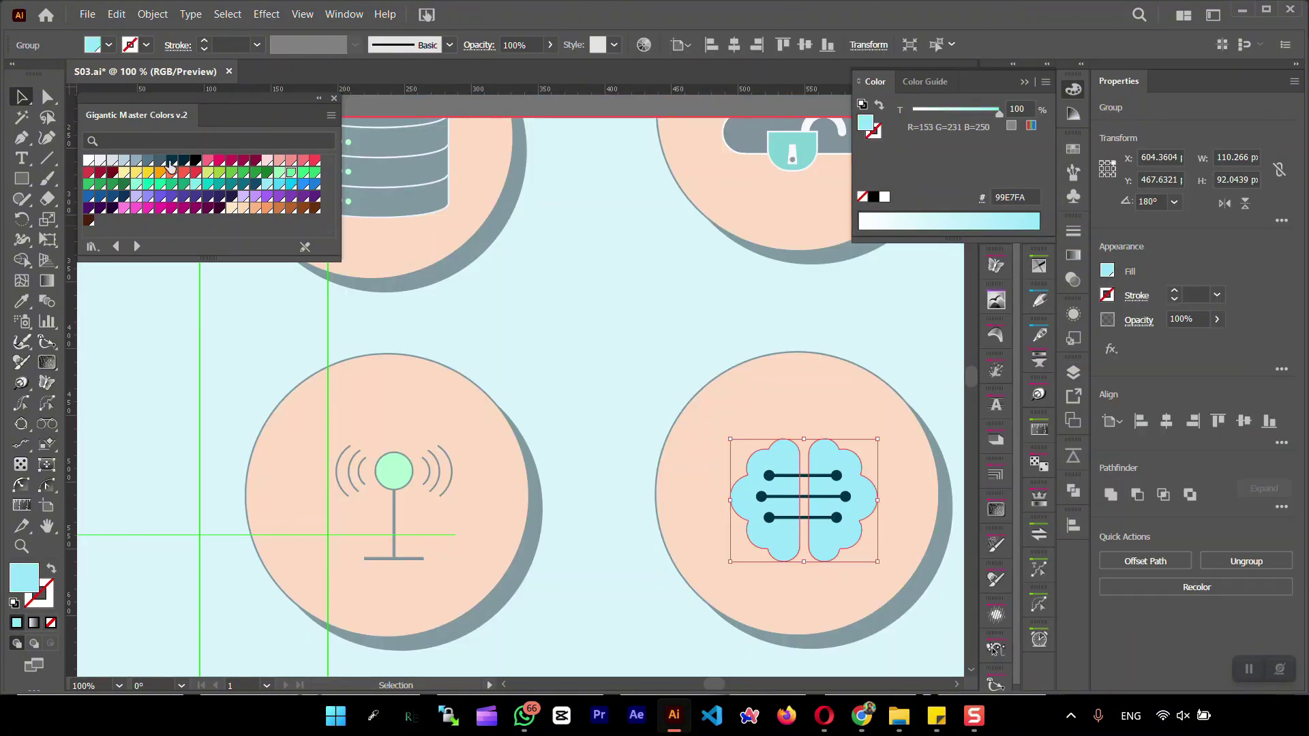
{"action": "left_click", "coordinate": [799, 518]}
- Select the group of circuit nodes in the tech-brain icon and fill them with bright green #31EC7C
{"action": "left_click", "coordinate": [1073, 373]}
{"action": "left_click", "coordinate": [952, 172]}
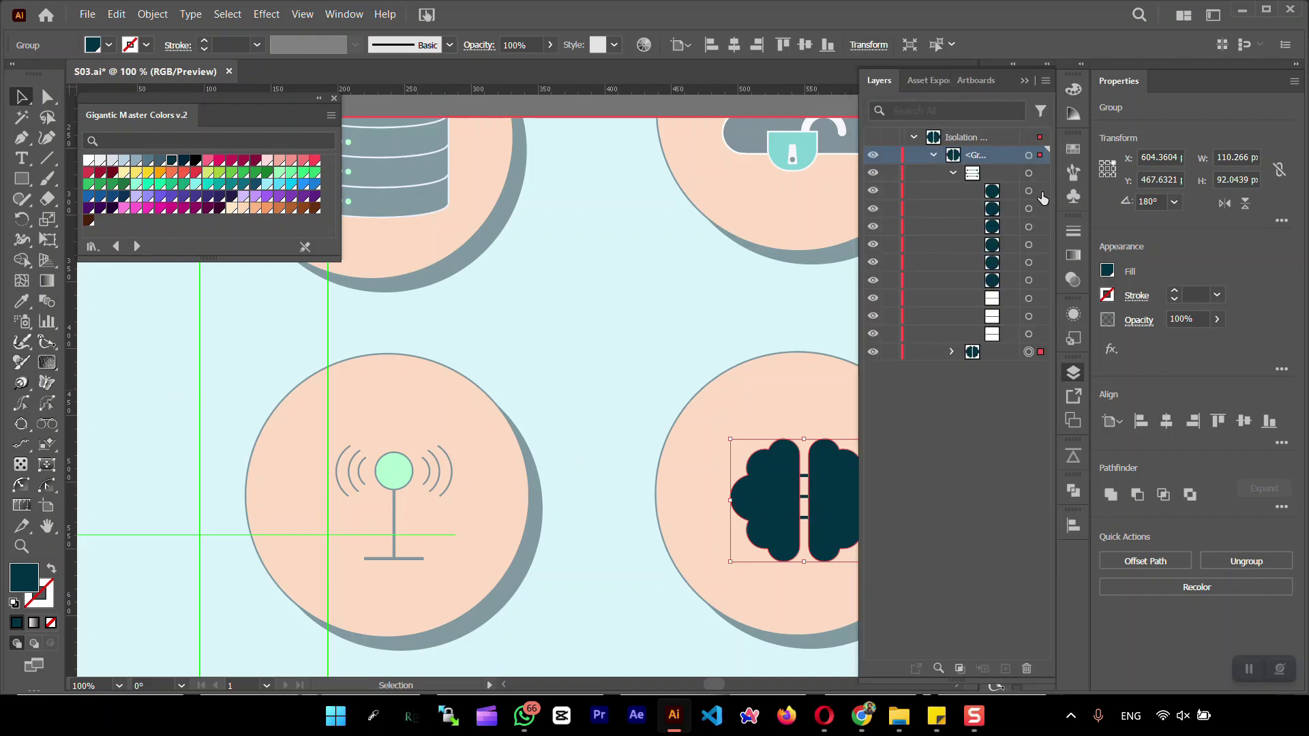
{"action": "left_click", "coordinate": [1028, 172]}
{"action": "left_click", "coordinate": [302, 174]}
{"action": "left_click", "coordinate": [233, 341]}
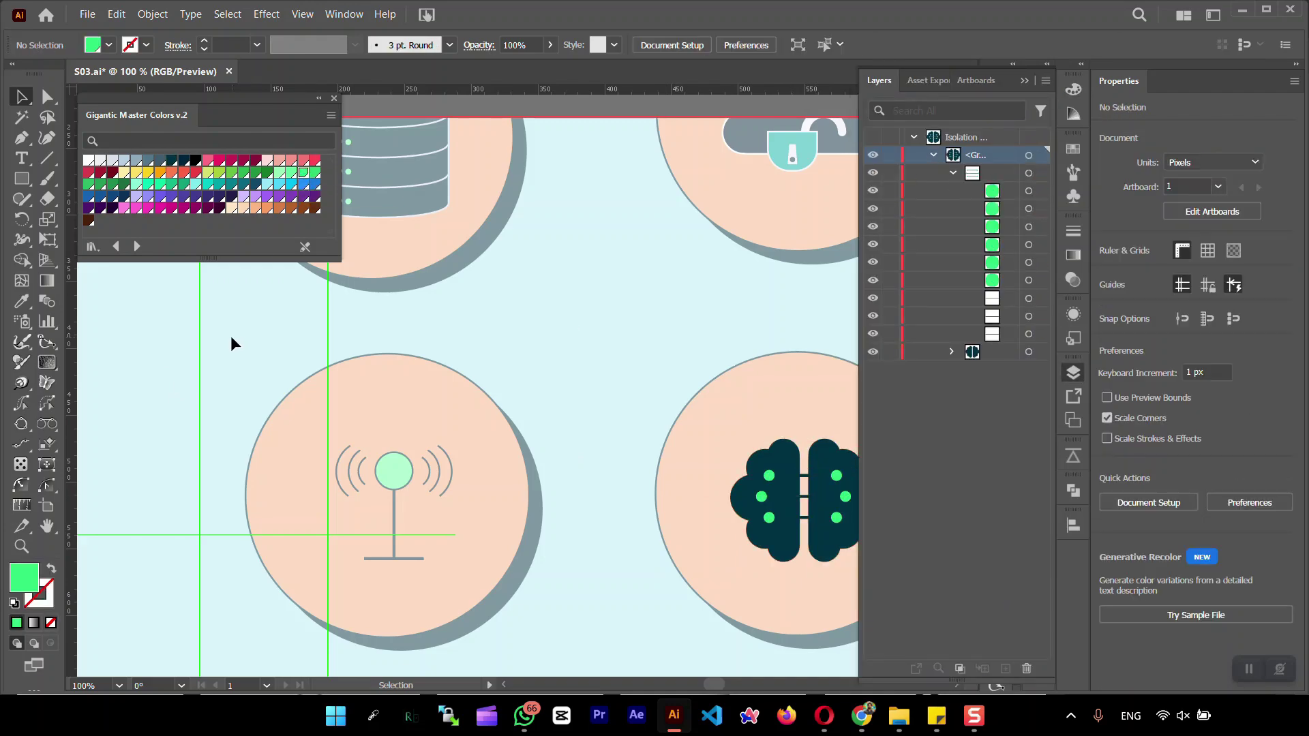
- Apply the bright green #31EC7C to the stroke of the three circuit lines between the brain's nodes
{"action": "left_click", "coordinate": [1041, 311]}
{"action": "left_click", "coordinate": [41, 599]}
{"action": "left_click", "coordinate": [16, 622]}
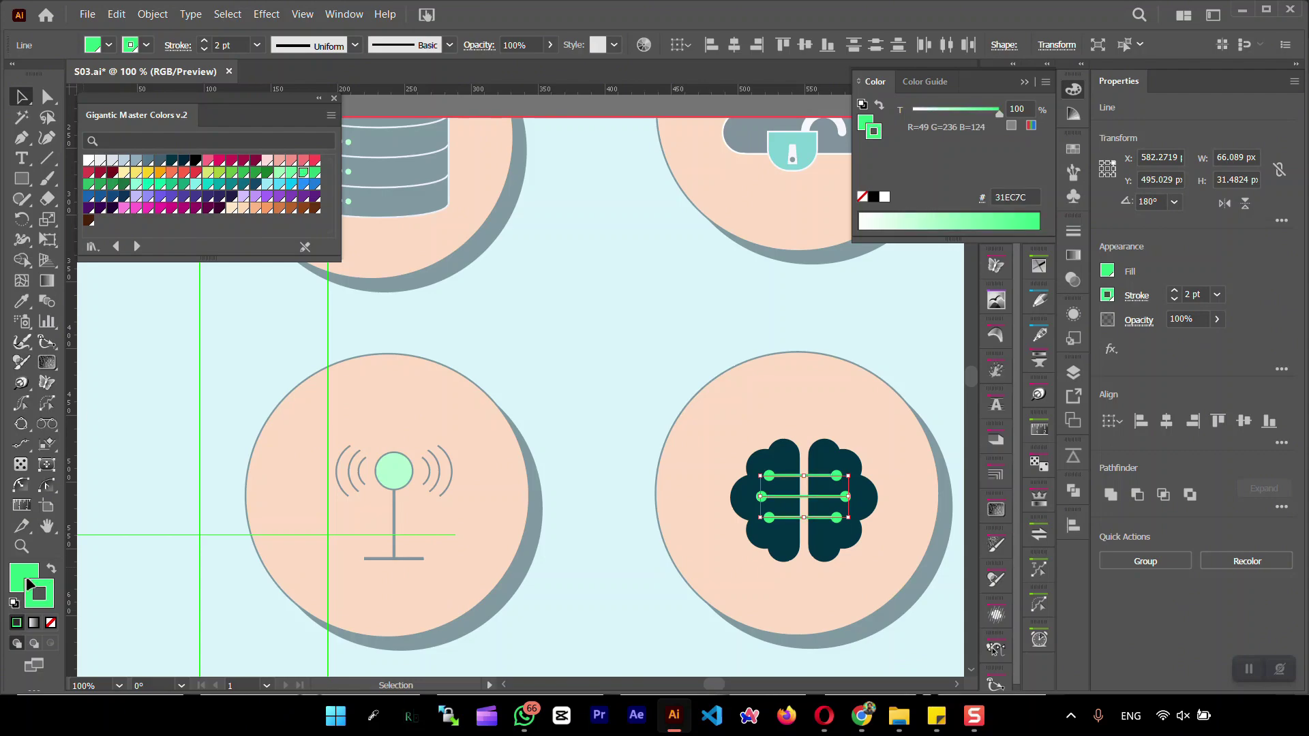
{"action": "left_click", "coordinate": [29, 584]}
{"action": "scroll", "coordinate": [155, 471], "scroll_direction": "down", "scroll_amount": 1}
{"action": "key", "text": "ctrl+minus"}
{"action": "key", "text": "ctrl+minus"}
{"action": "key", "text": "ctrl+minus"}
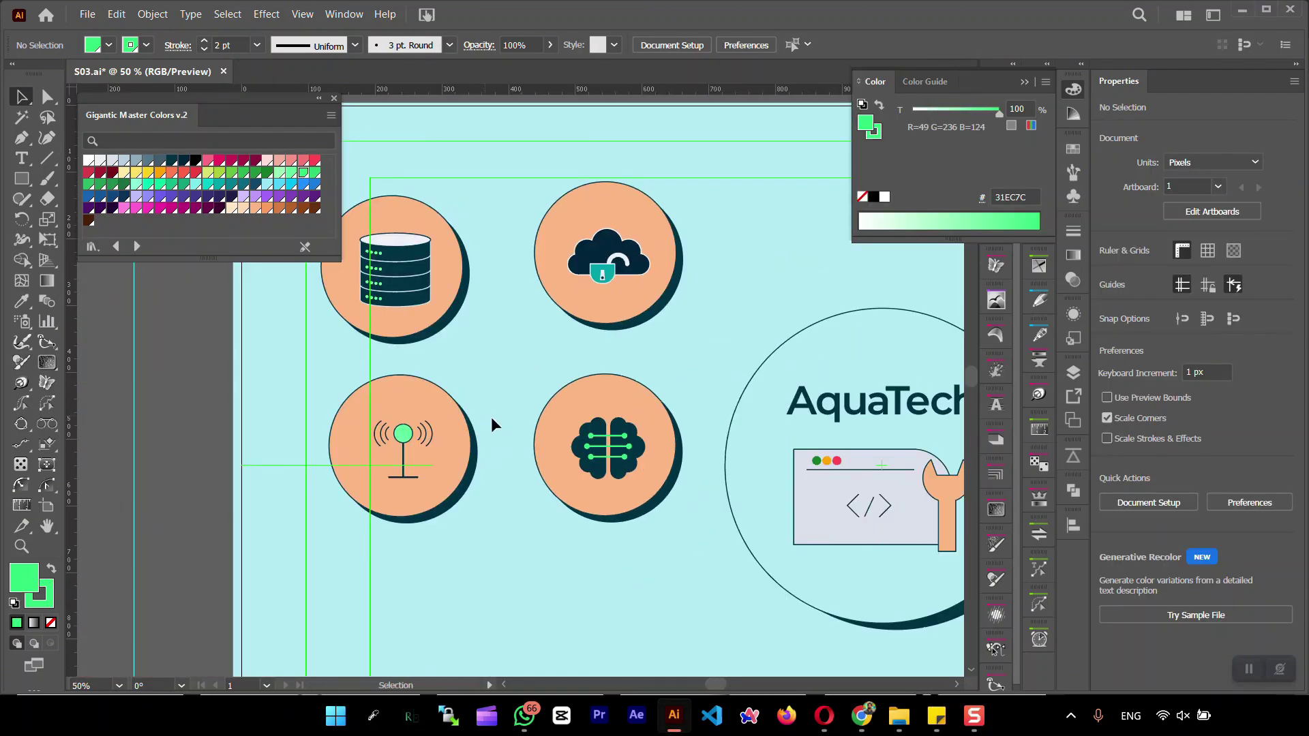
- Fill the padlock body on the cloud with bright green and give it a dark navy #003343 stroke
{"action": "scroll", "coordinate": [566, 321], "scroll_direction": "up", "scroll_amount": 4}
{"action": "double_click", "coordinate": [571, 330]}
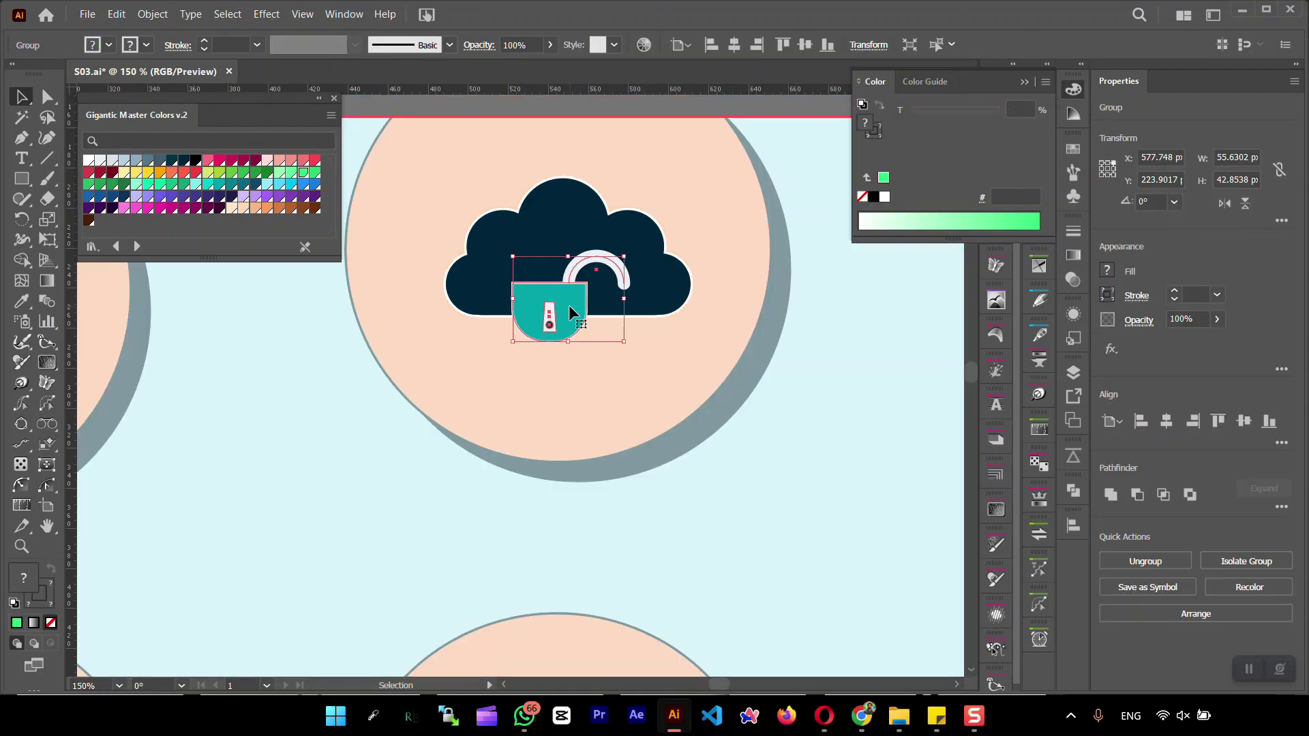
{"action": "left_click", "coordinate": [303, 172]}
{"action": "double_click", "coordinate": [346, 441]}
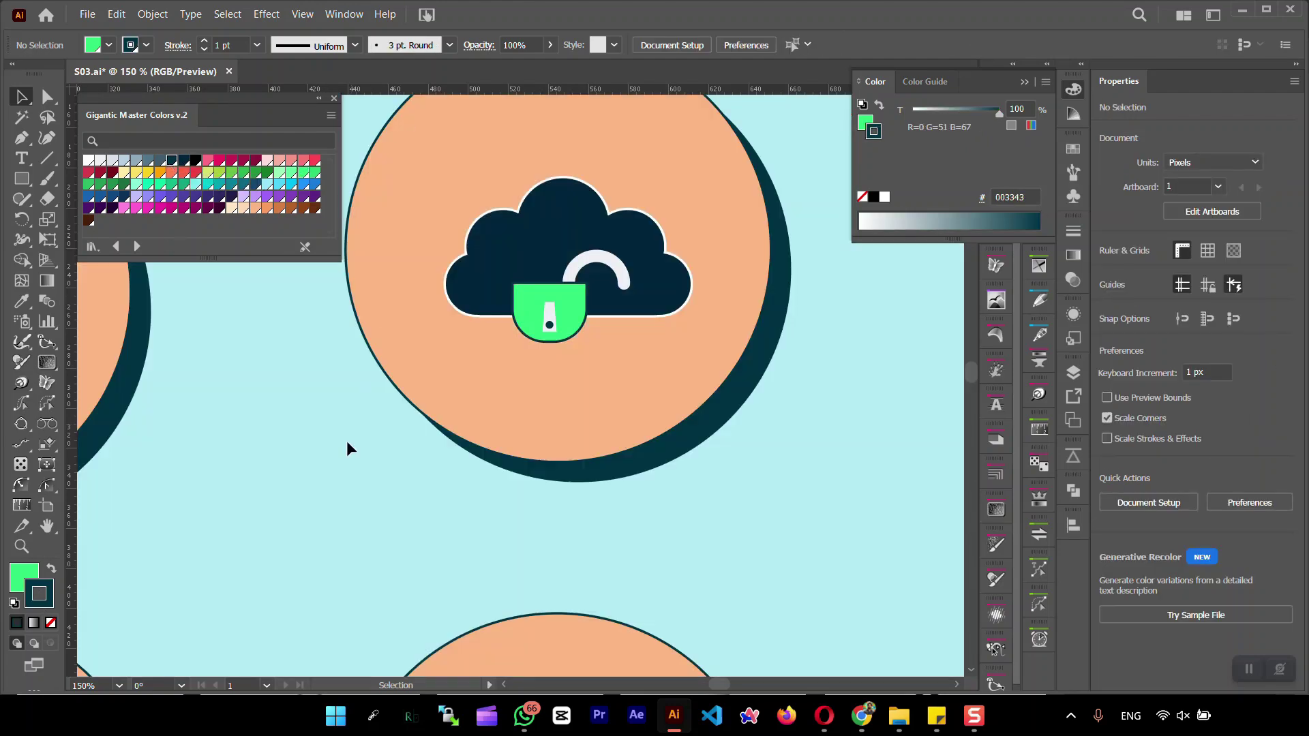
- Add a 1 pt light grey #DAE1EA stroke around the navy brain halves
{"action": "scroll", "coordinate": [336, 484], "scroll_direction": "down", "scroll_amount": 3}
{"action": "scroll", "coordinate": [416, 478], "scroll_direction": "up", "scroll_amount": 5}
{"action": "left_click", "coordinate": [518, 483]}
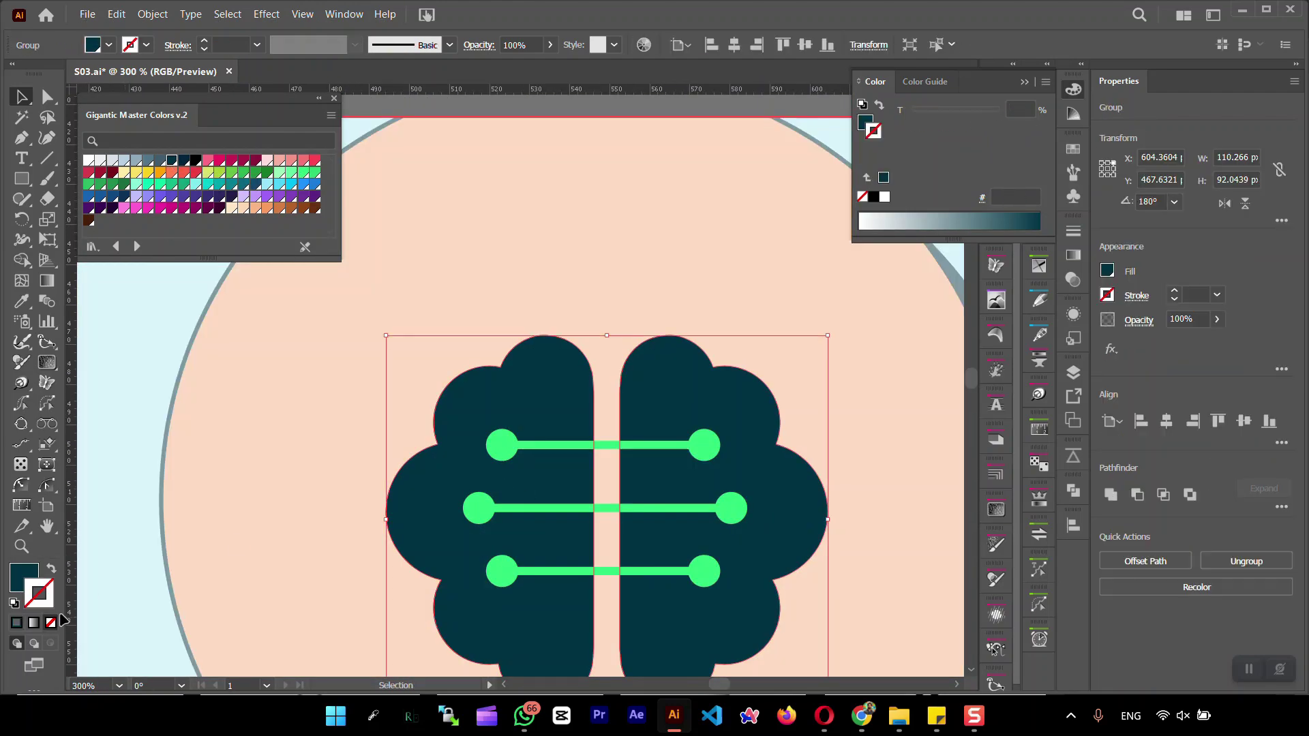
{"action": "key", "text": "ctrl+shift+a"}
{"action": "scroll", "coordinate": [393, 440], "scroll_direction": "down", "scroll_amount": 4}
{"action": "scroll", "coordinate": [393, 440], "scroll_direction": "down", "scroll_amount": 2}
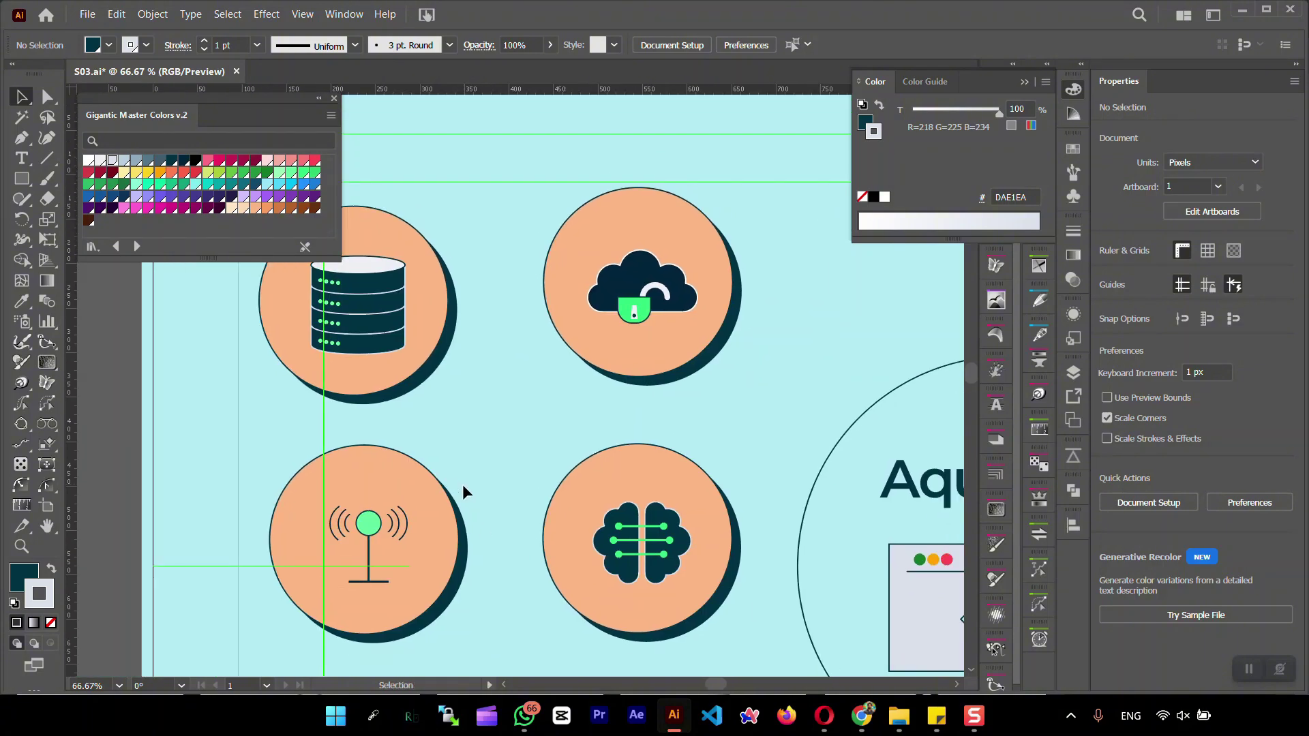
- Fill the wrench beside the browser window with dark navy #003343 and give it a light grey #DAE1EA stroke
{"action": "left_click_drag", "start_coordinate": [702, 456], "coordinate": [512, 374]}
{"action": "scroll", "coordinate": [674, 490], "scroll_direction": "up", "scroll_amount": 3}
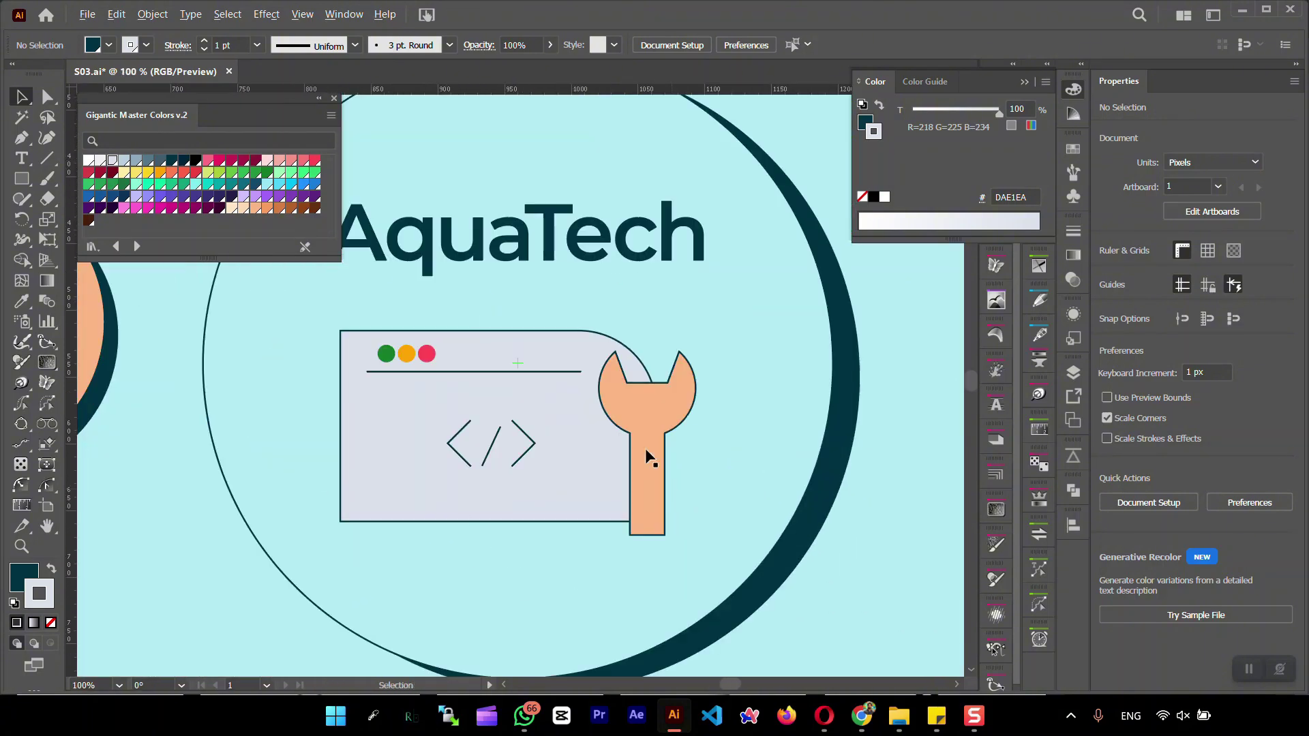
{"action": "double_click", "coordinate": [665, 465]}
{"action": "left_click", "coordinate": [172, 160]}
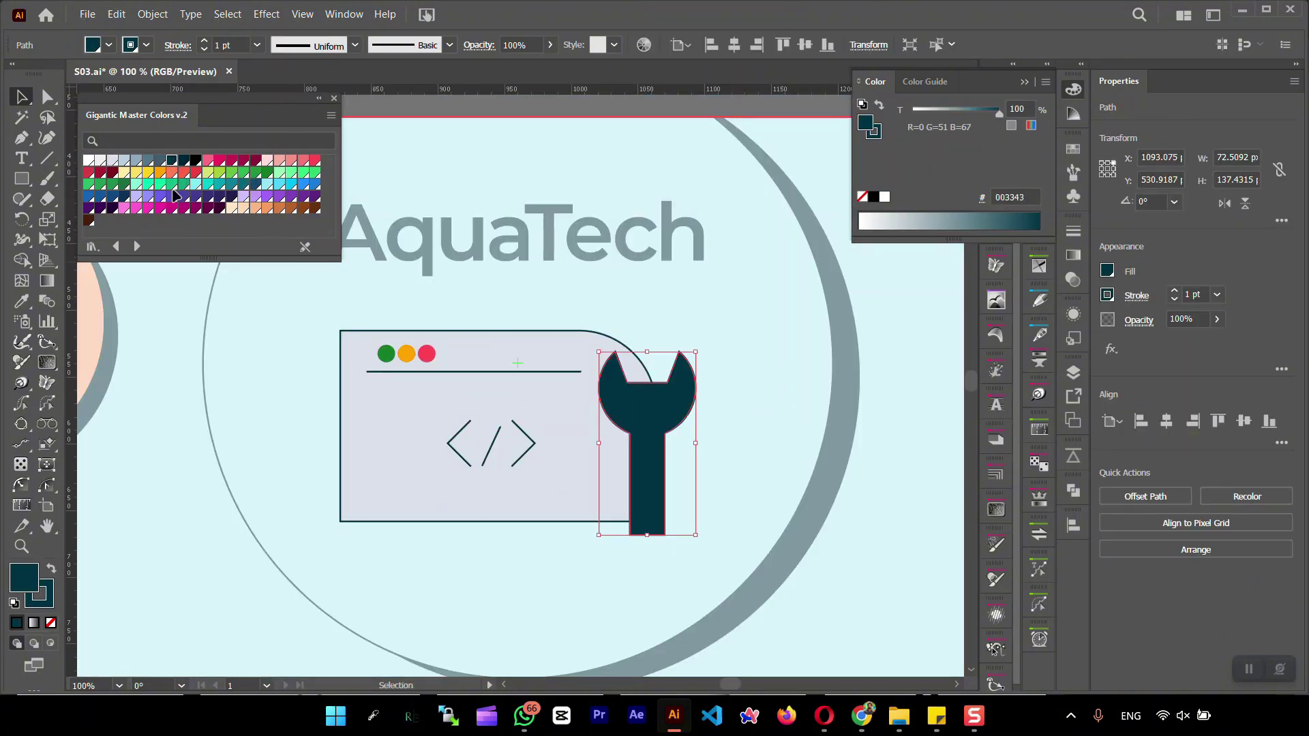
{"action": "left_click", "coordinate": [213, 371]}
{"action": "scroll", "coordinate": [505, 453], "scroll_direction": "down", "scroll_amount": 2}
{"action": "key", "text": "Escape"}
- Set the wrench's stroke to light grey #DAE1EA and leave the isolated AquaTech group
{"action": "scroll", "coordinate": [371, 423], "scroll_direction": "up", "scroll_amount": 4}
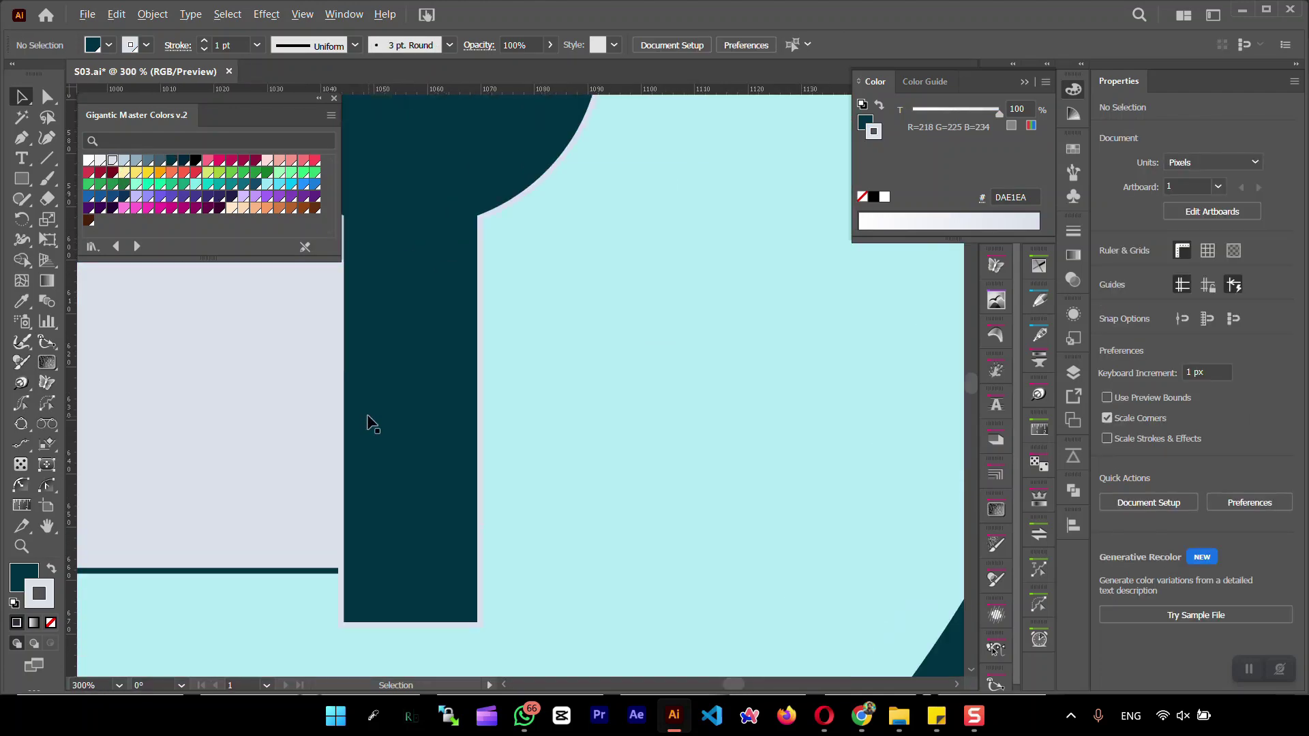
{"action": "scroll", "coordinate": [368, 430], "scroll_direction": "down", "scroll_amount": 3}
{"action": "double_click", "coordinate": [382, 365]}
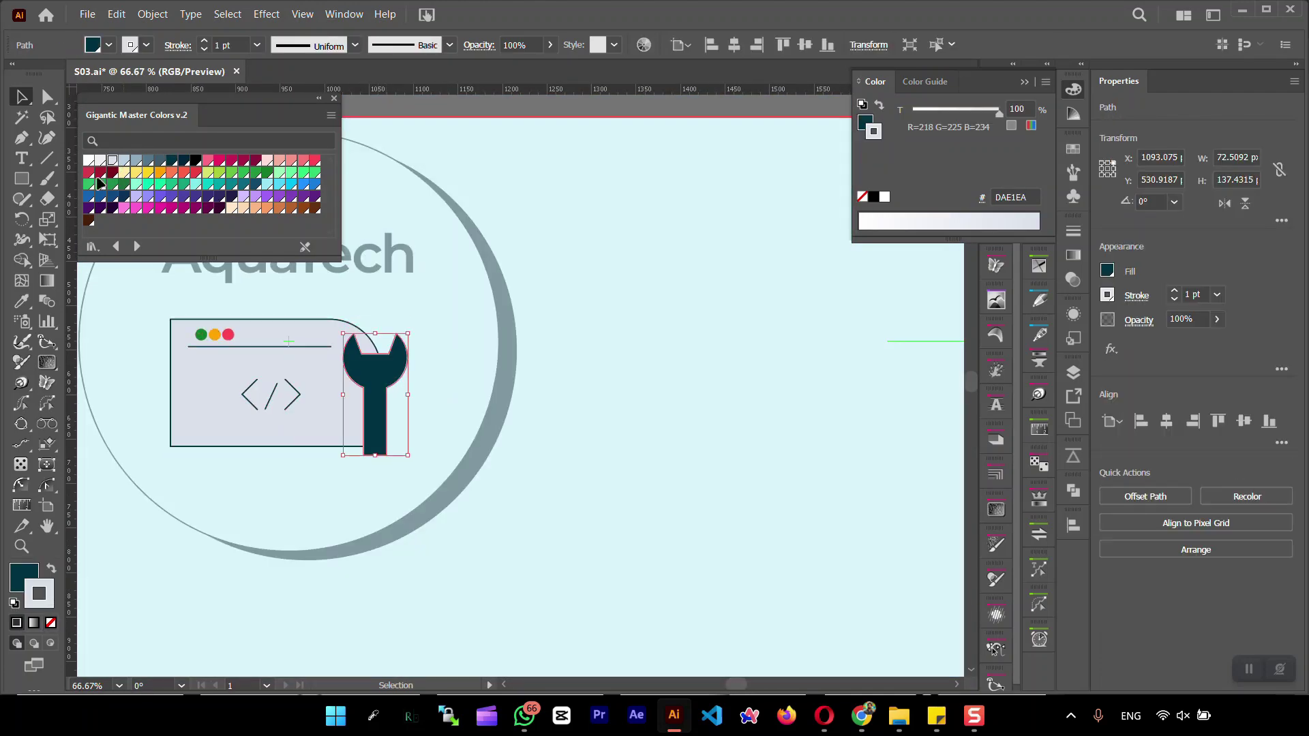
{"action": "key", "text": "Escape"}
{"action": "scroll", "coordinate": [564, 474], "scroll_direction": "down", "scroll_amount": 1}
{"action": "scroll", "coordinate": [565, 470], "scroll_direction": "down", "scroll_amount": 1}
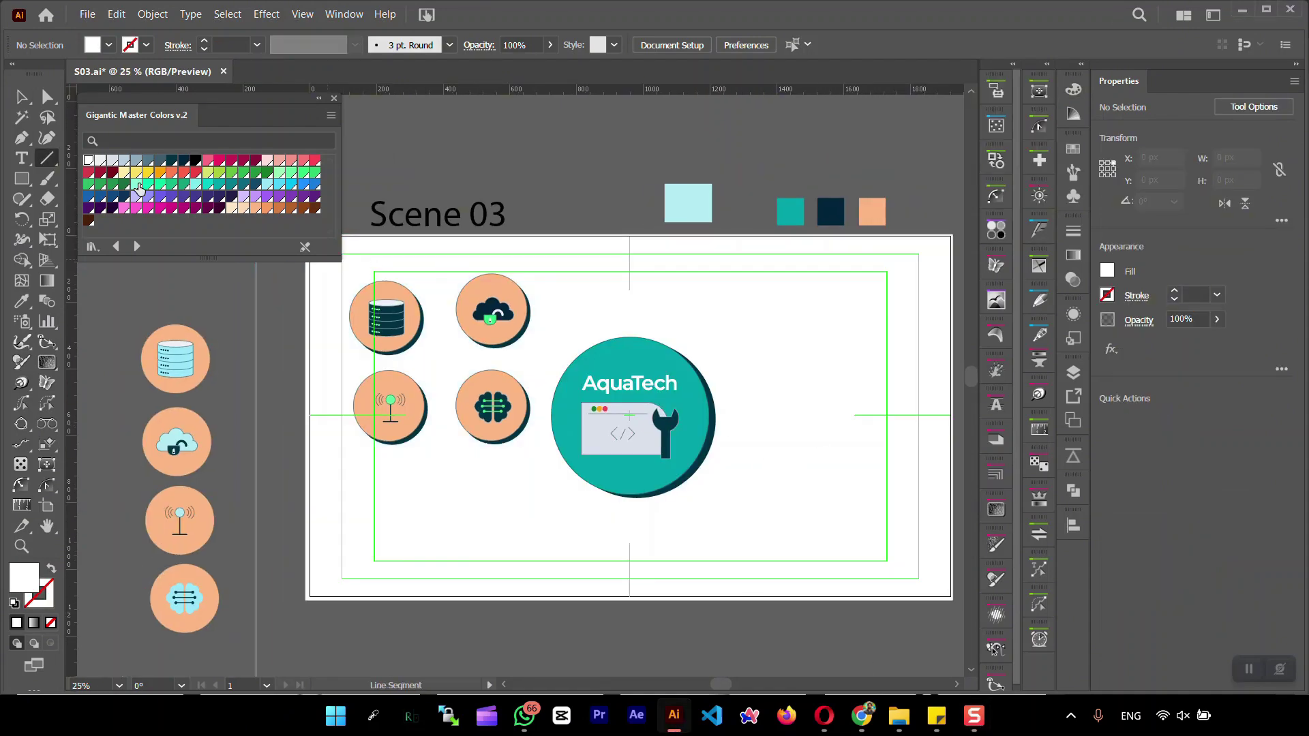
- Shrink the four peach icon circles together and move them to the artboard's upper left edge
{"action": "left_click_drag", "start_coordinate": [558, 270], "coordinate": [351, 452]}
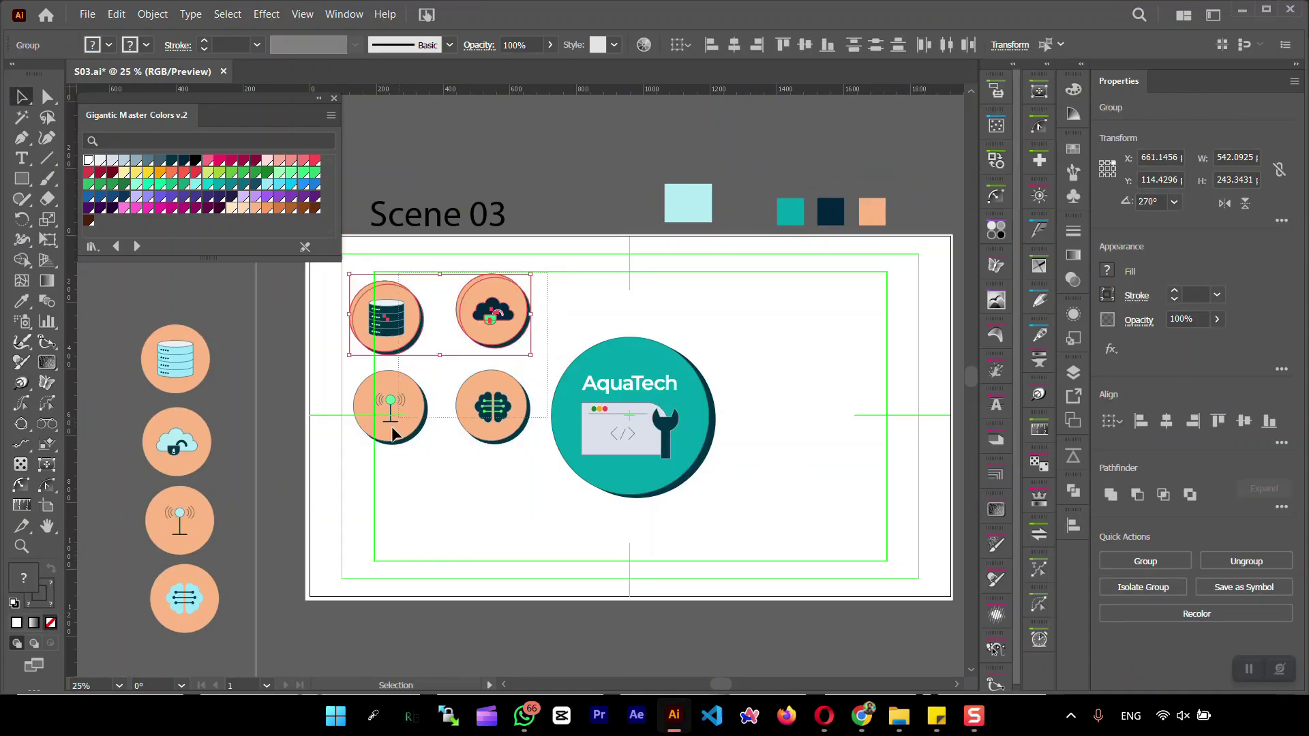
{"action": "left_click_drag", "start_coordinate": [534, 271], "coordinate": [352, 316]}
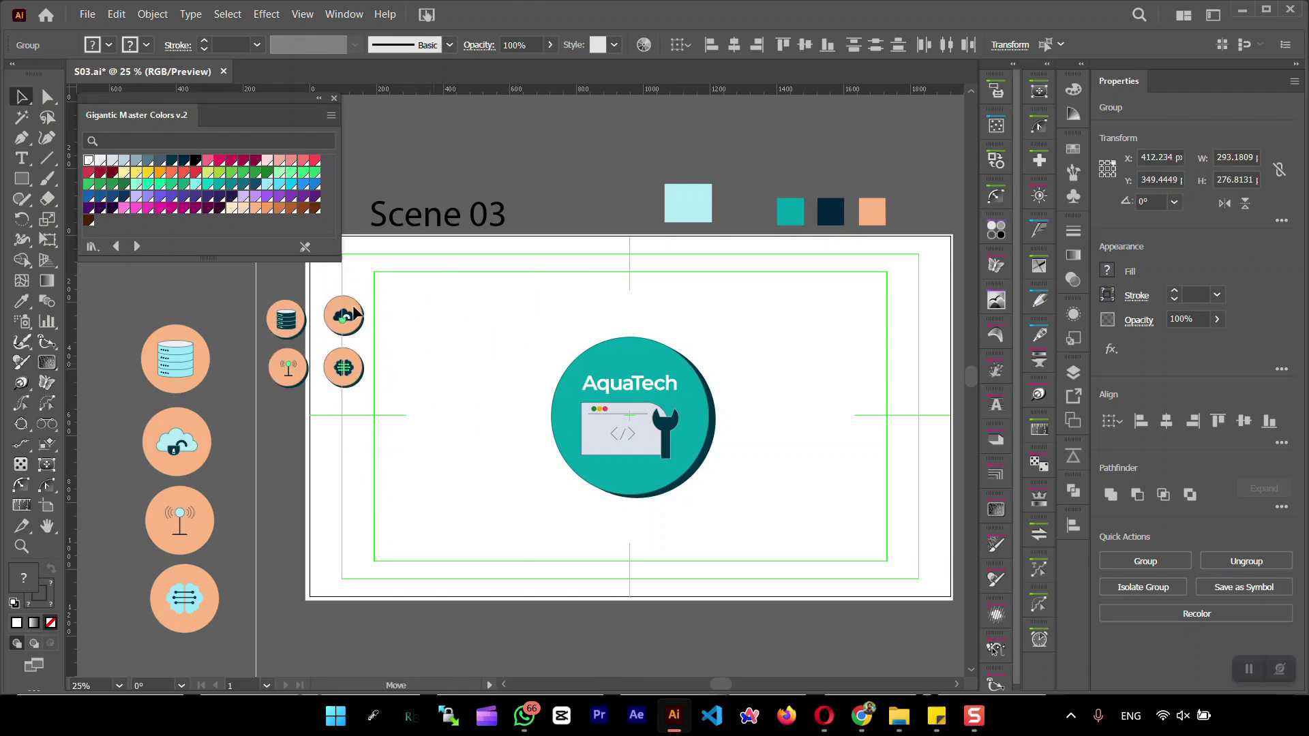
{"action": "left_click", "coordinate": [490, 477]}
- Scale the AquaTech circle and its shadow down around the centre to about 296 px wide
{"action": "left_click", "coordinate": [634, 409]}
{"action": "left_click_drag", "start_coordinate": [716, 337], "coordinate": [690, 361]}
{"action": "left_click", "coordinate": [692, 446]}
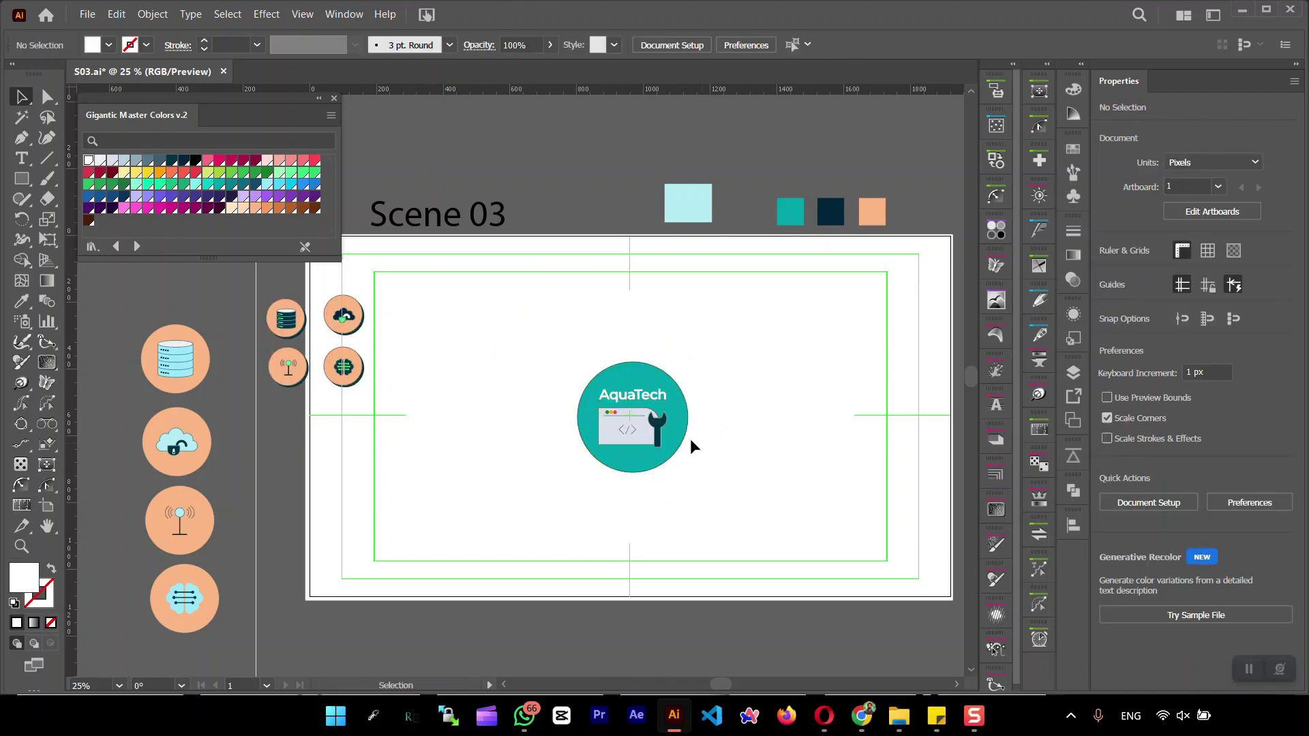
{"action": "left_click", "coordinate": [665, 419]}
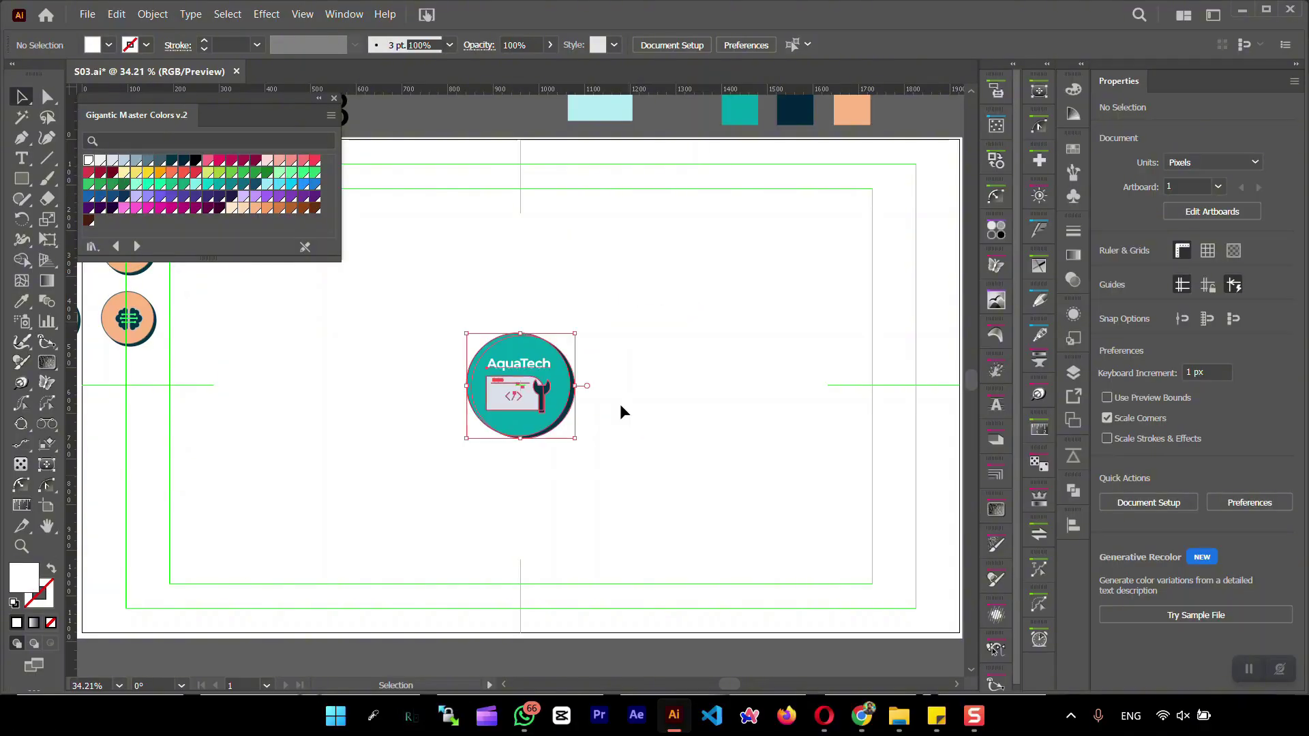
{"action": "left_click", "coordinate": [579, 372]}
{"action": "left_click", "coordinate": [721, 353]}
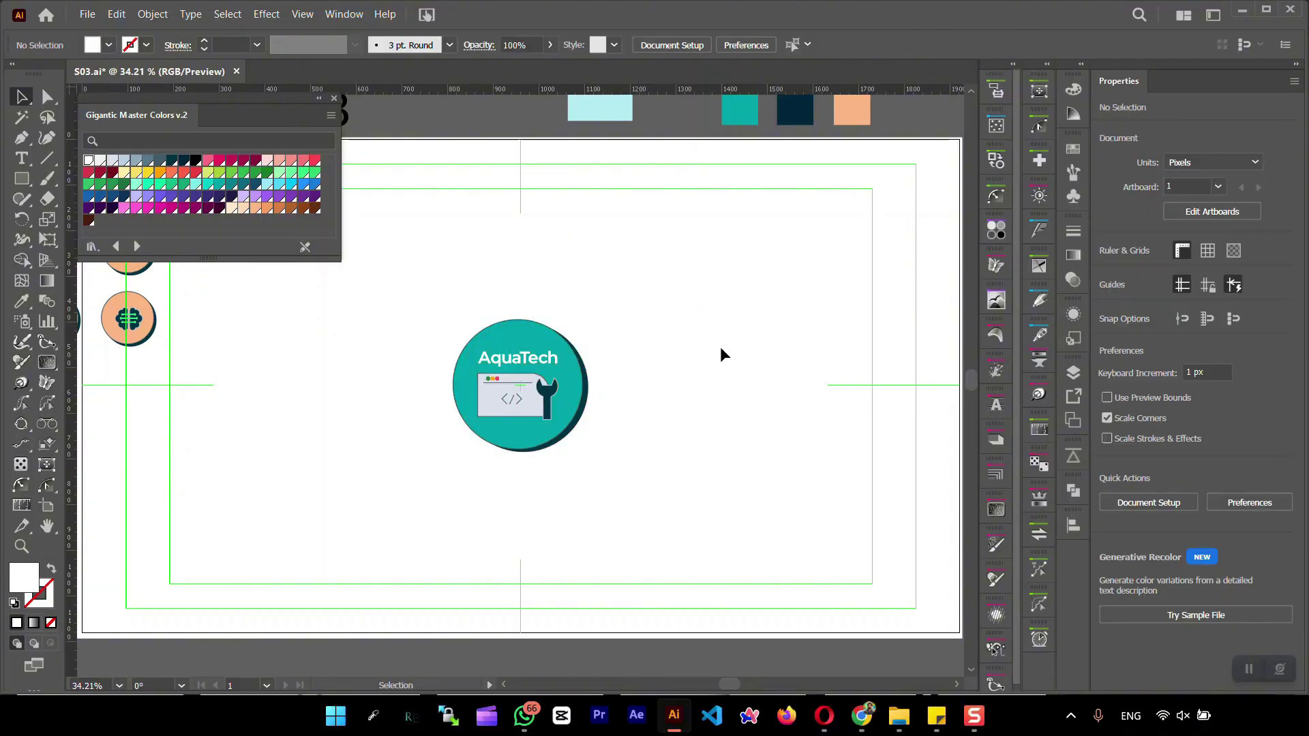
- Move the AquaTech circle to the artboard's upper right, clear of the centre guides
{"action": "key", "text": "backslash"}
{"action": "left_click", "coordinate": [580, 361], "text": "ctrl"}
{"action": "left_click_drag", "start_coordinate": [579, 362], "coordinate": [942, 233]}
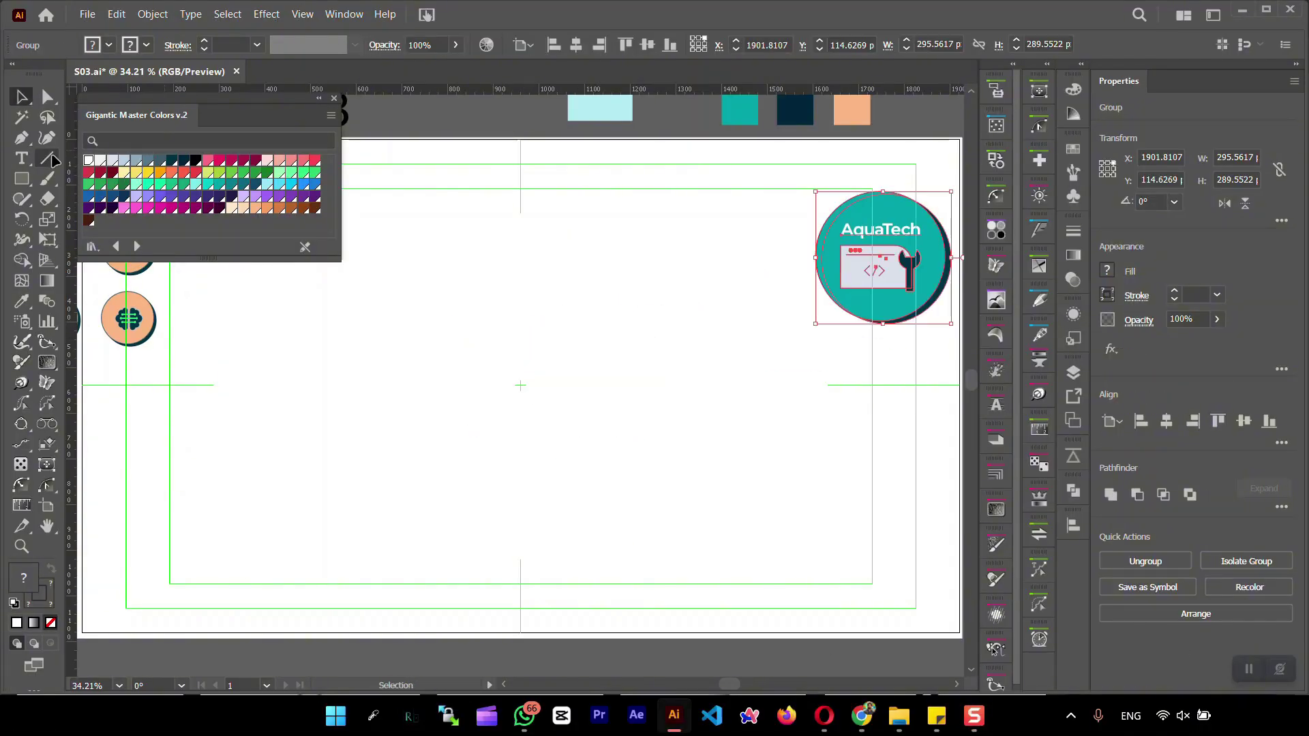
- Draw a 19 pt dark navy vertical line about 858 px long through the artboard's centre and rotate it 45° into a diagonal
{"action": "left_click", "coordinate": [520, 193], "text": "ctrl"}
{"action": "left_click_drag", "start_coordinate": [520, 569], "coordinate": [521, 580]}
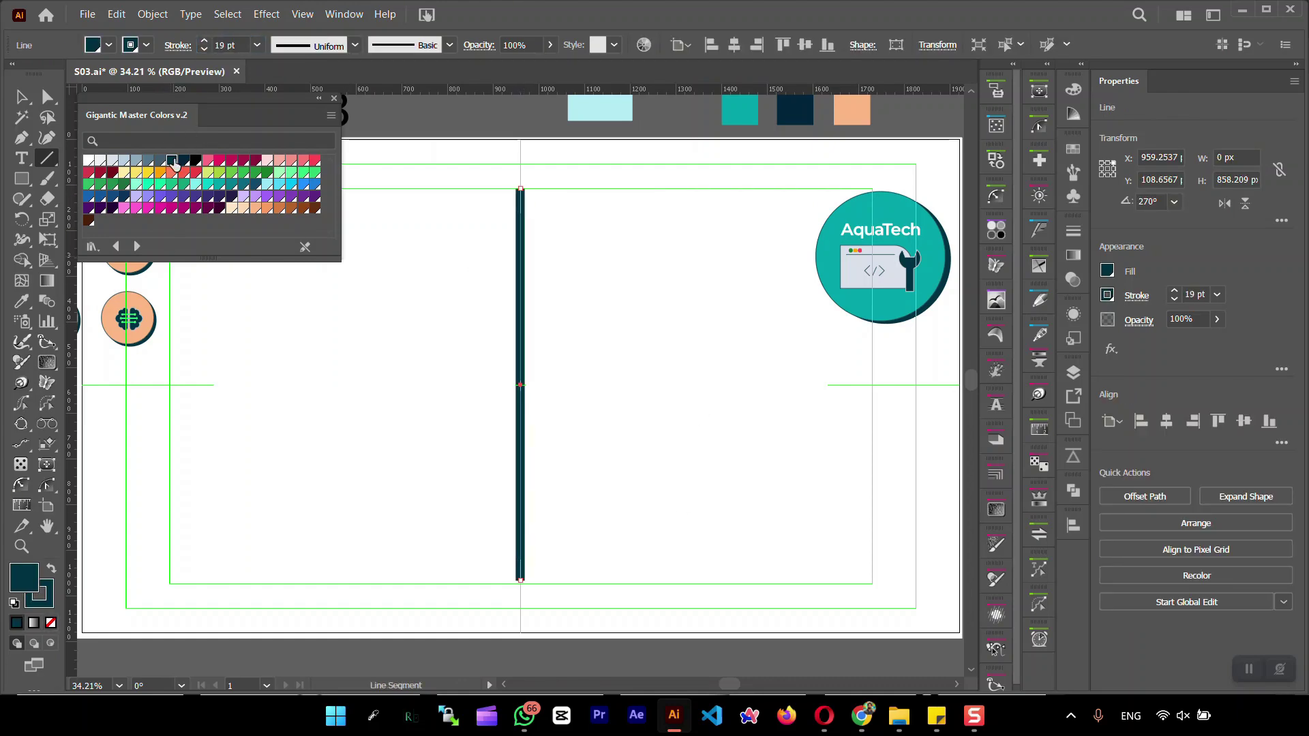
{"action": "left_click_drag", "start_coordinate": [524, 183], "coordinate": [385, 205]}
- Form an X with a copy of the diagonal line rotated 90° and centre the grouped pair on the artboard
{"action": "left_click_drag", "start_coordinate": [400, 252], "coordinate": [660, 244]}
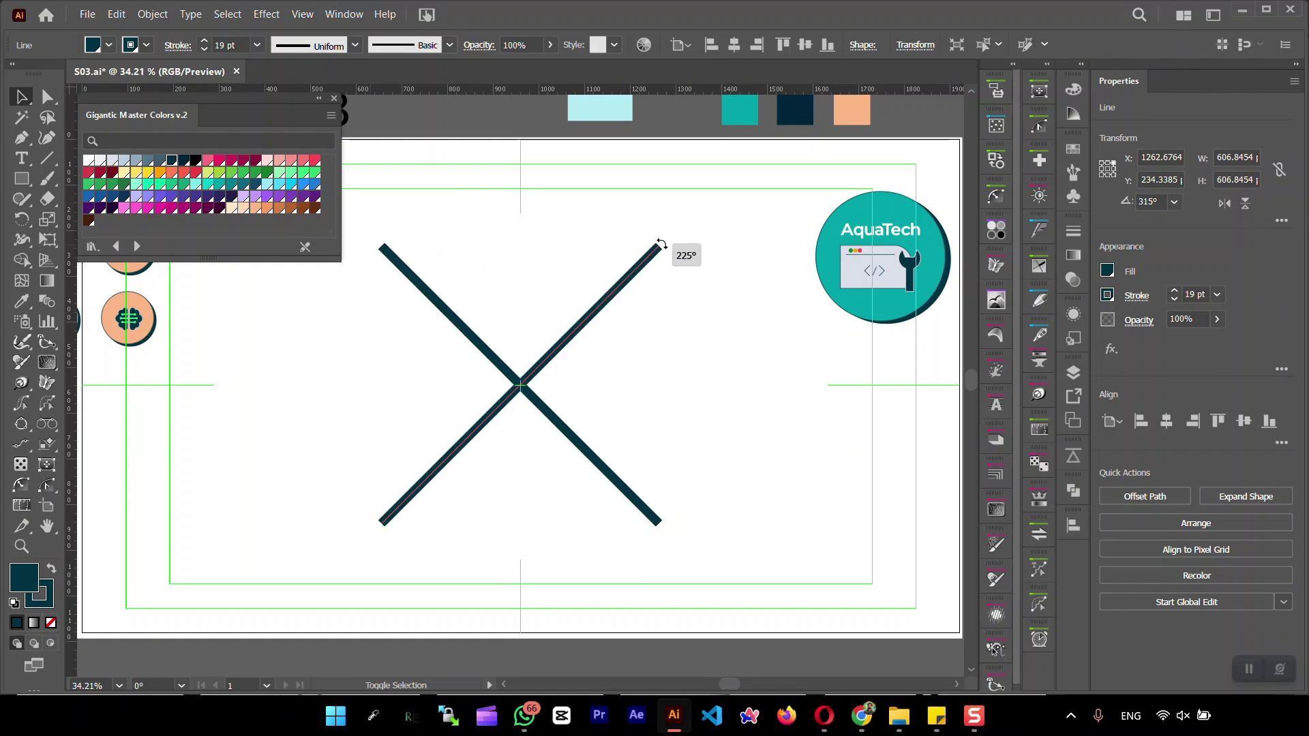
{"action": "left_click_drag", "start_coordinate": [454, 413], "coordinate": [566, 443]}
{"action": "left_click", "coordinate": [1243, 421]}
- Centre the AquaTech circle on the artboard and move the crossed lines behind it in the stacking order
{"action": "left_click", "coordinate": [879, 259]}
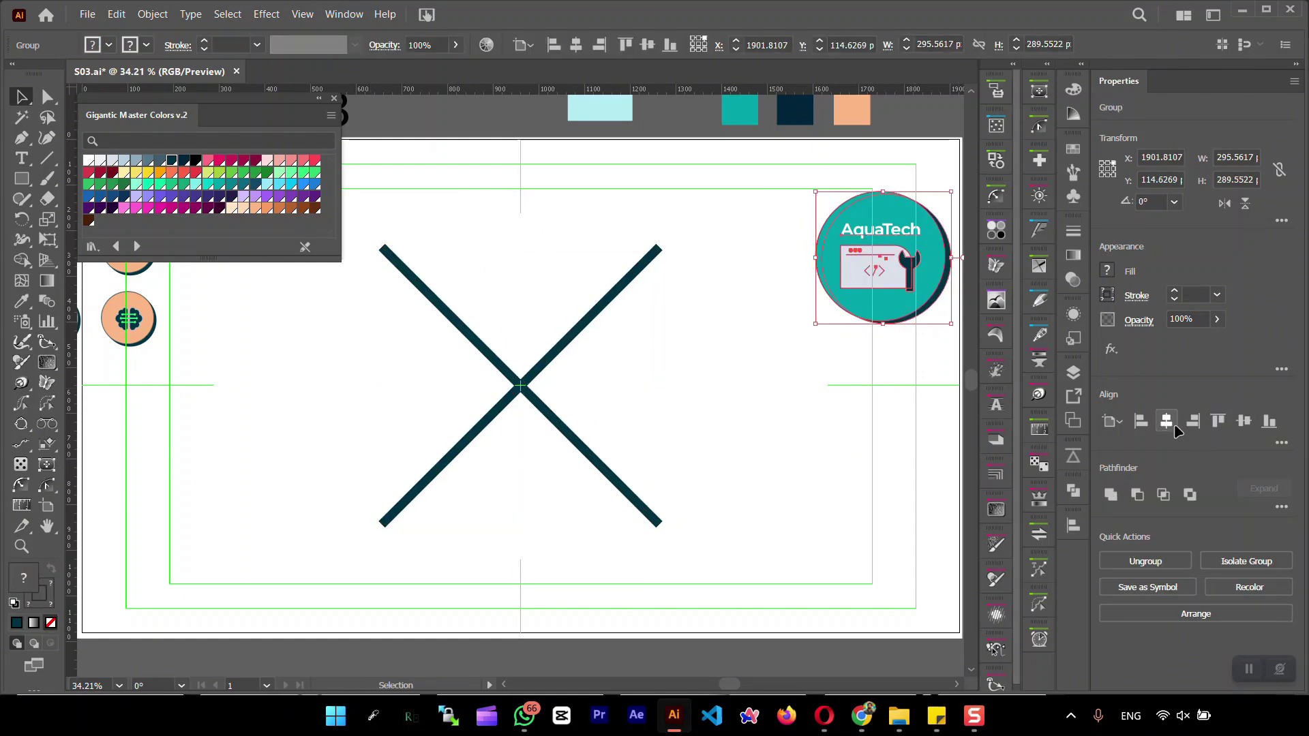
{"action": "left_click", "coordinate": [1167, 421]}
{"action": "left_click", "coordinate": [1243, 420]}
{"action": "left_click", "coordinate": [1074, 379]}
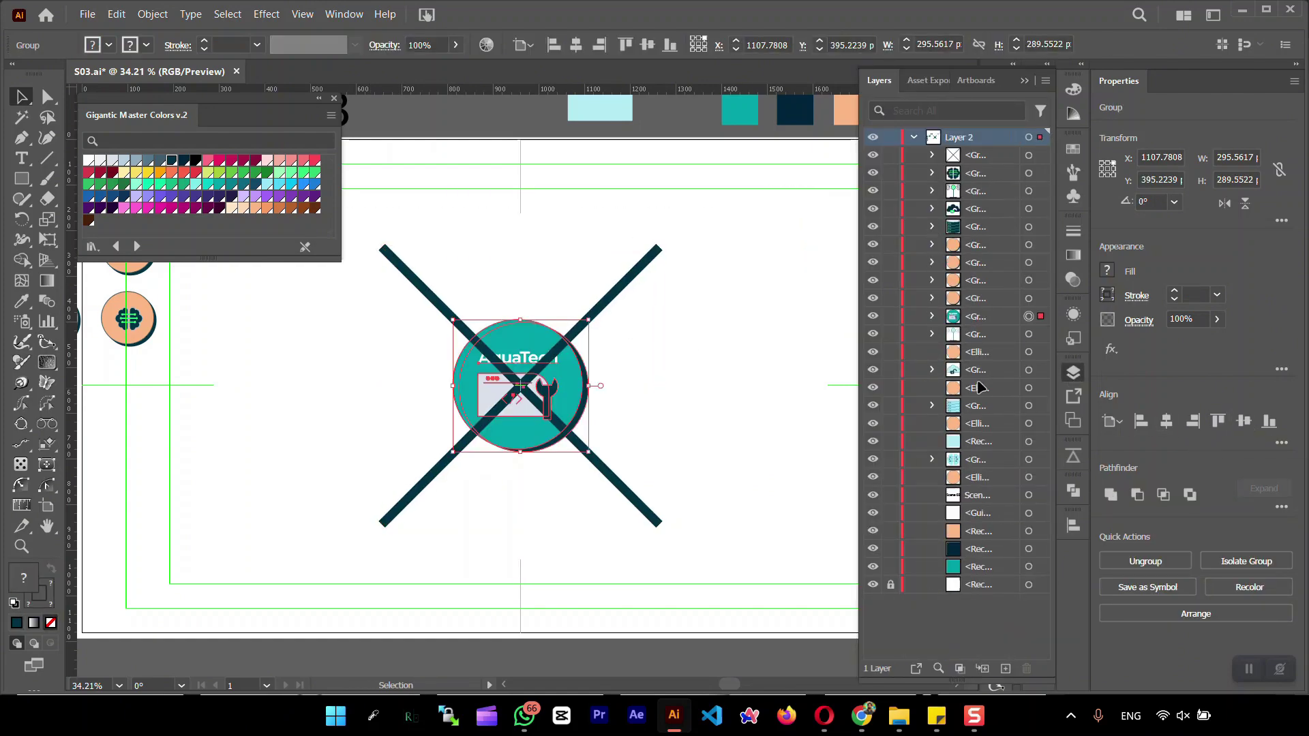
{"action": "left_click_drag", "start_coordinate": [974, 549], "coordinate": [968, 539]}
{"action": "key", "text": "ctrl+minus"}
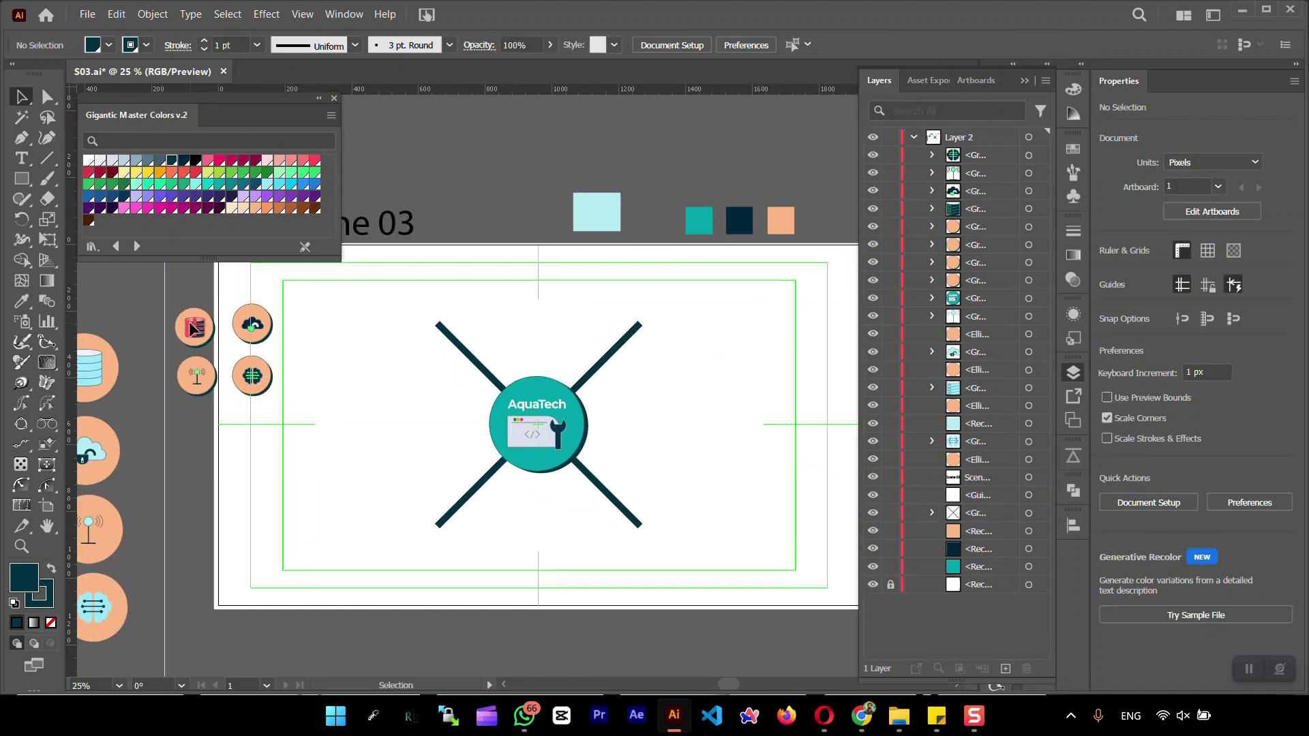
- Group each of the four small icons with its own peach circle
{"action": "left_click", "coordinate": [201, 344]}
{"action": "left_click", "coordinate": [251, 324], "text": "shift"}
{"action": "left_click", "coordinate": [252, 376], "text": "shift"}
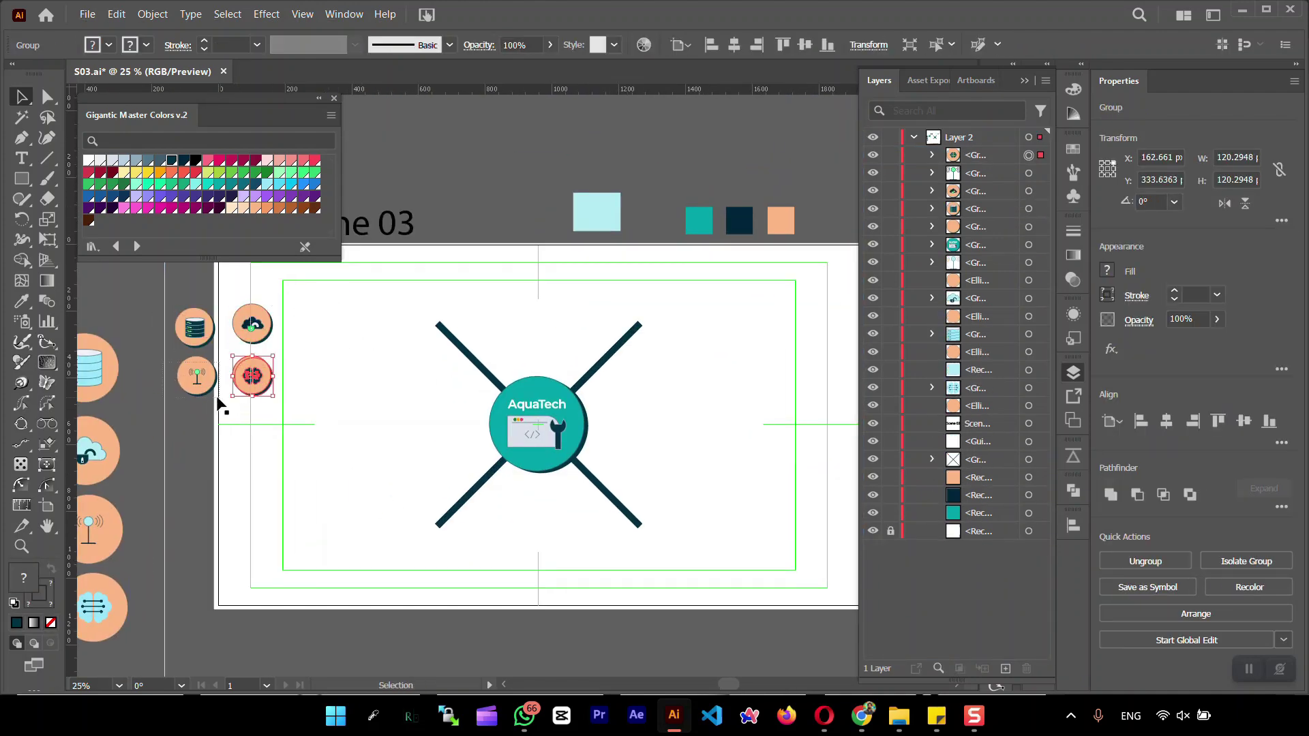
{"action": "key", "text": "ctrl+g"}
{"action": "left_click", "coordinate": [191, 423]}
- Enlarge the four icons to about 167 px and place database, cloud, brain and antenna at the four ends of the crossed lines
{"action": "left_click_drag", "start_coordinate": [194, 328], "coordinate": [423, 312]}
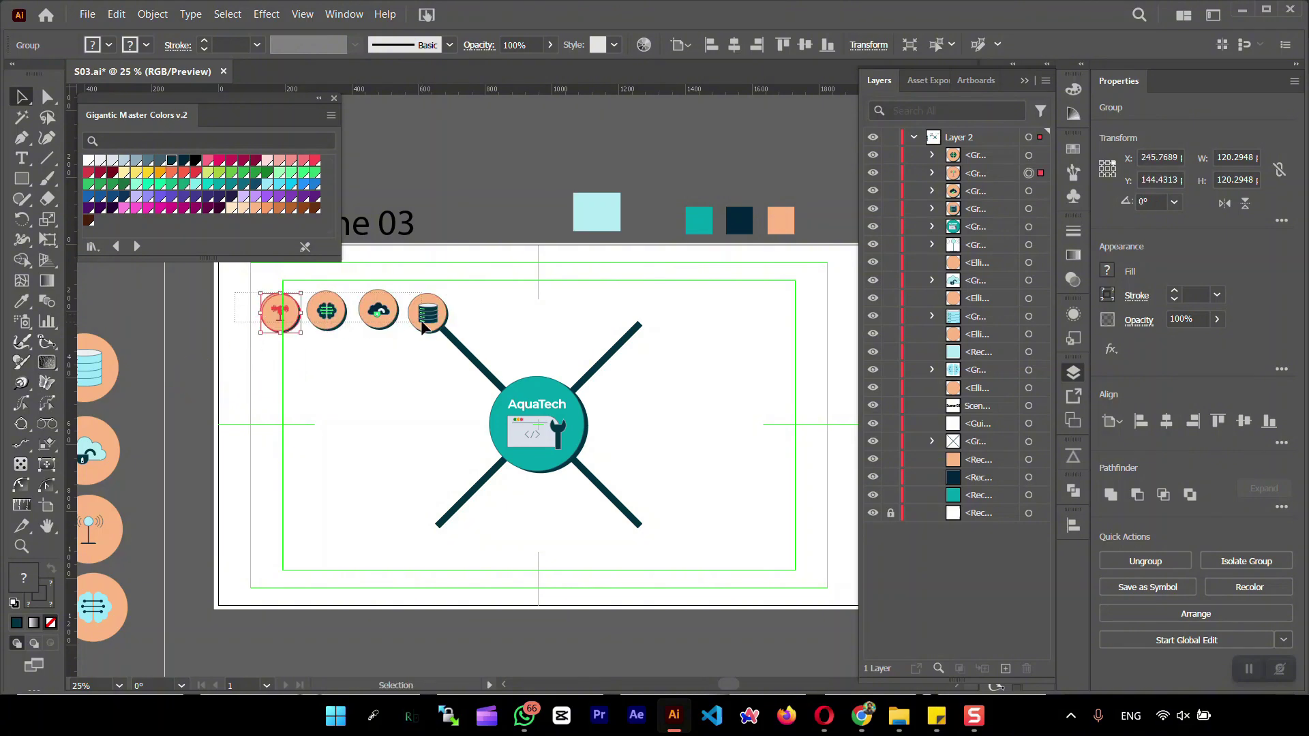
{"action": "left_click_drag", "start_coordinate": [448, 292], "coordinate": [479, 278]}
{"action": "left_click_drag", "start_coordinate": [388, 311], "coordinate": [643, 313]}
{"action": "left_click_drag", "start_coordinate": [316, 311], "coordinate": [436, 542]}
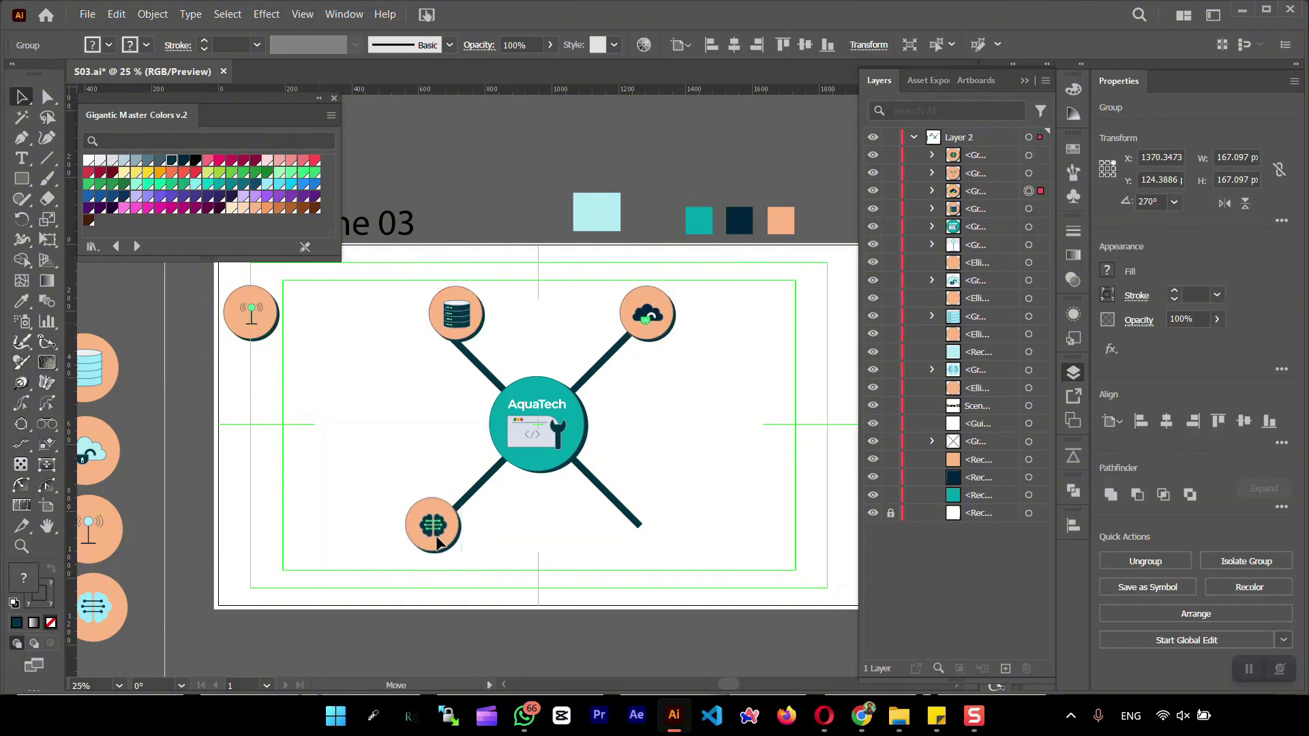
{"action": "left_click_drag", "start_coordinate": [252, 314], "coordinate": [648, 536]}
{"action": "left_click_drag", "start_coordinate": [456, 314], "coordinate": [447, 327]}
- Ungroup the crossed lines and vertically align the database icon's centre to the cloud icon
{"action": "left_click", "coordinate": [725, 416]}
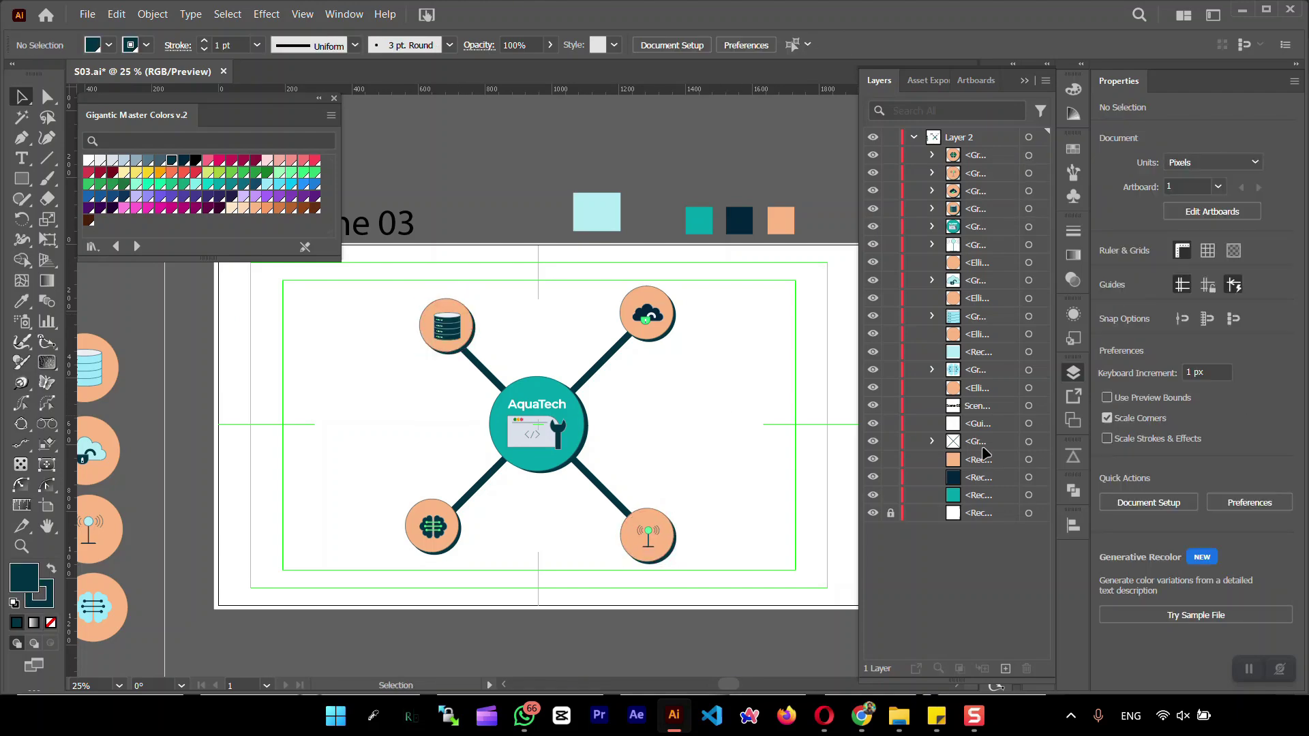
{"action": "left_click_drag", "start_coordinate": [617, 291], "coordinate": [843, 356]}
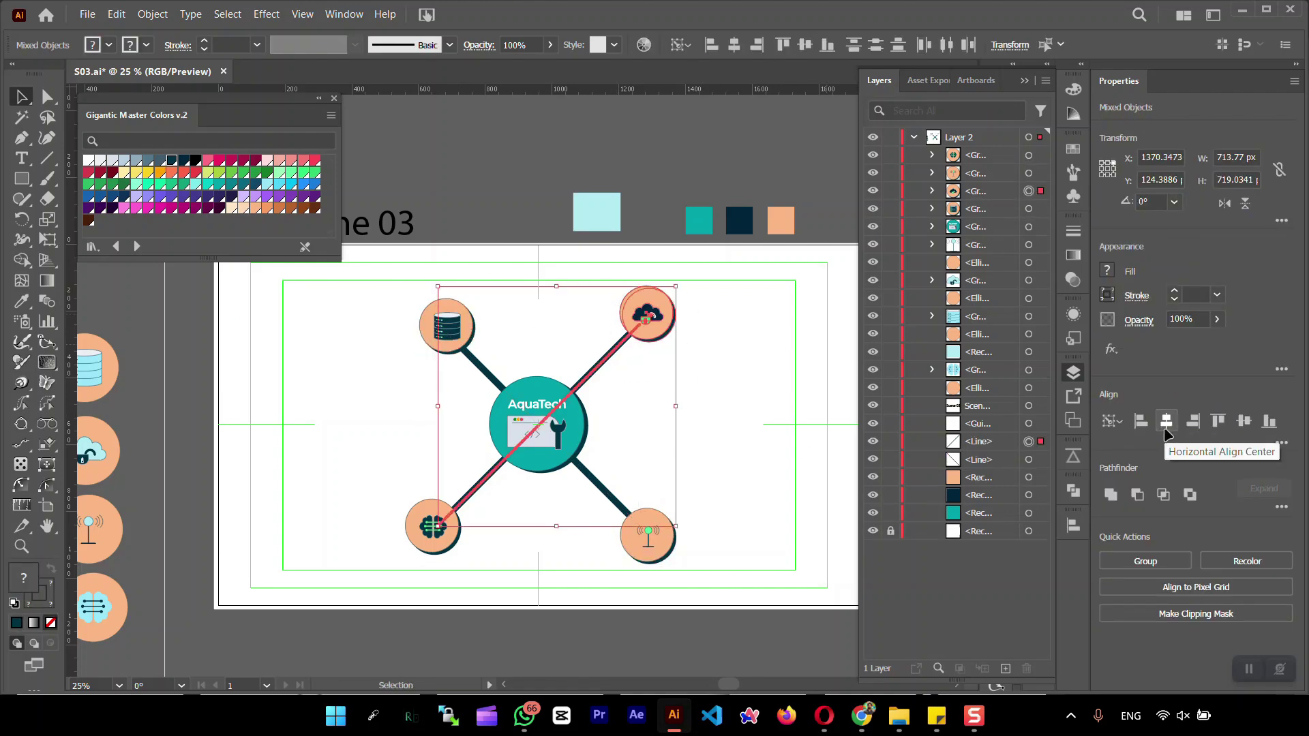
{"action": "left_click", "coordinate": [736, 388]}
{"action": "left_click", "coordinate": [456, 327]}
{"action": "left_click", "coordinate": [653, 317], "text": "shift"}
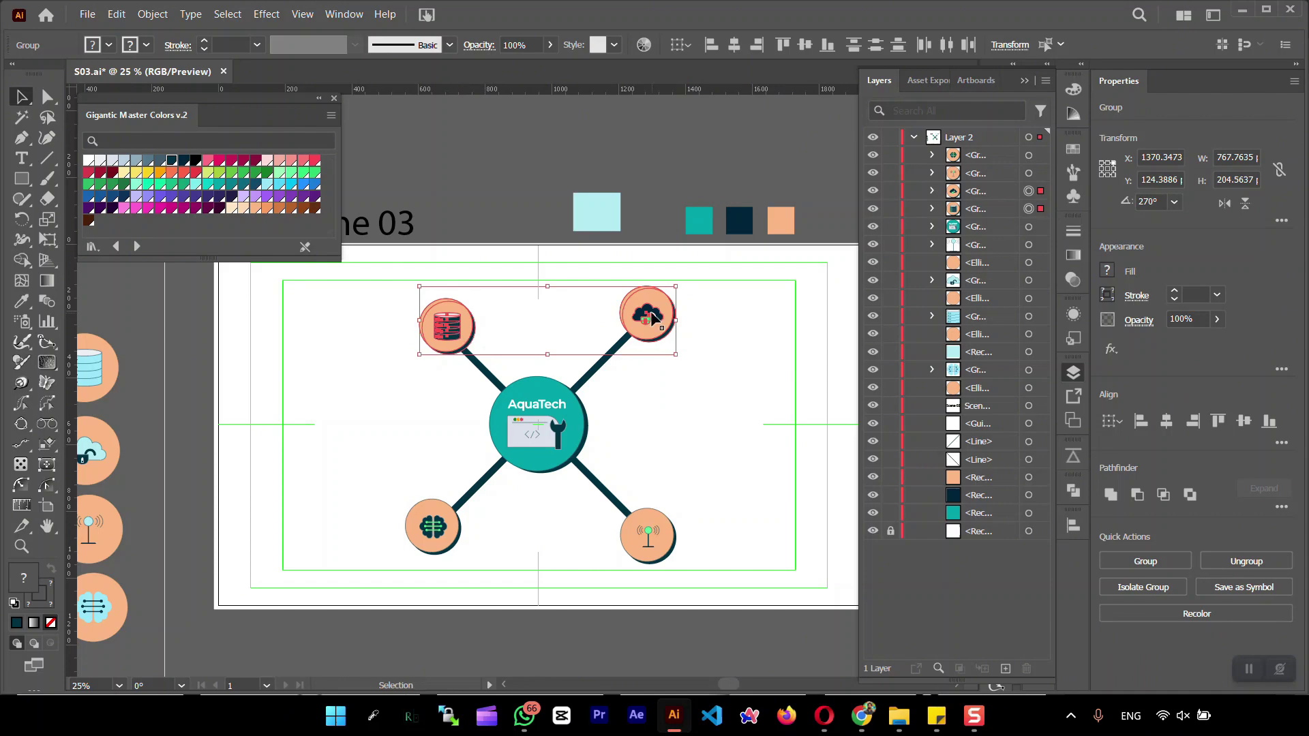
{"action": "left_click", "coordinate": [653, 317]}
{"action": "left_click", "coordinate": [1243, 421]}
{"action": "left_click", "coordinate": [422, 327]}
- Vertically align the brain icon's centre to the antenna icon
{"action": "left_click_drag", "start_coordinate": [733, 525], "coordinate": [371, 563]}
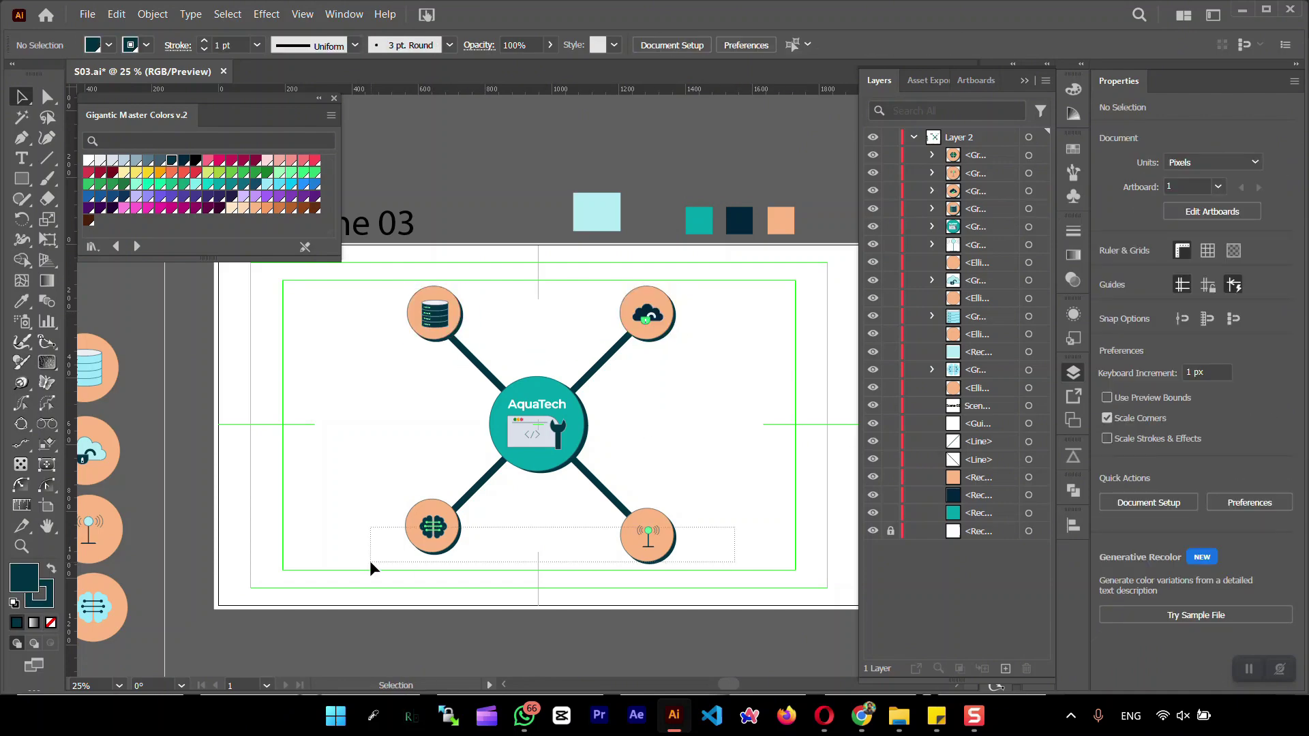
{"action": "left_click", "coordinate": [648, 534]}
{"action": "left_click", "coordinate": [1243, 421]}
{"action": "left_click", "coordinate": [538, 545]}
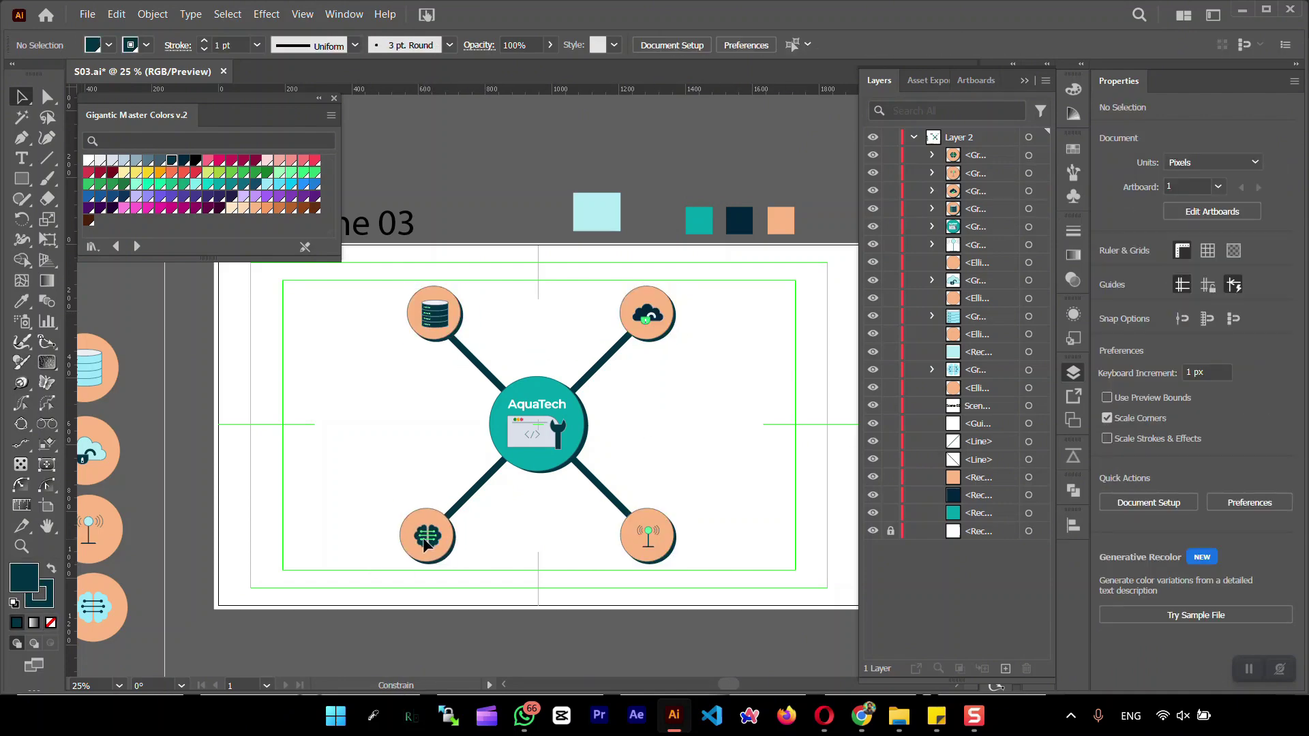
- Horizontally align the database icon with the brain and the cloud with the antenna, and preview the artboard full screen
{"action": "left_click", "coordinate": [431, 542]}
{"action": "left_click", "coordinate": [431, 313], "text": "shift"}
{"action": "left_click", "coordinate": [647, 313]}
{"action": "left_click", "coordinate": [648, 535], "text": "shift"}
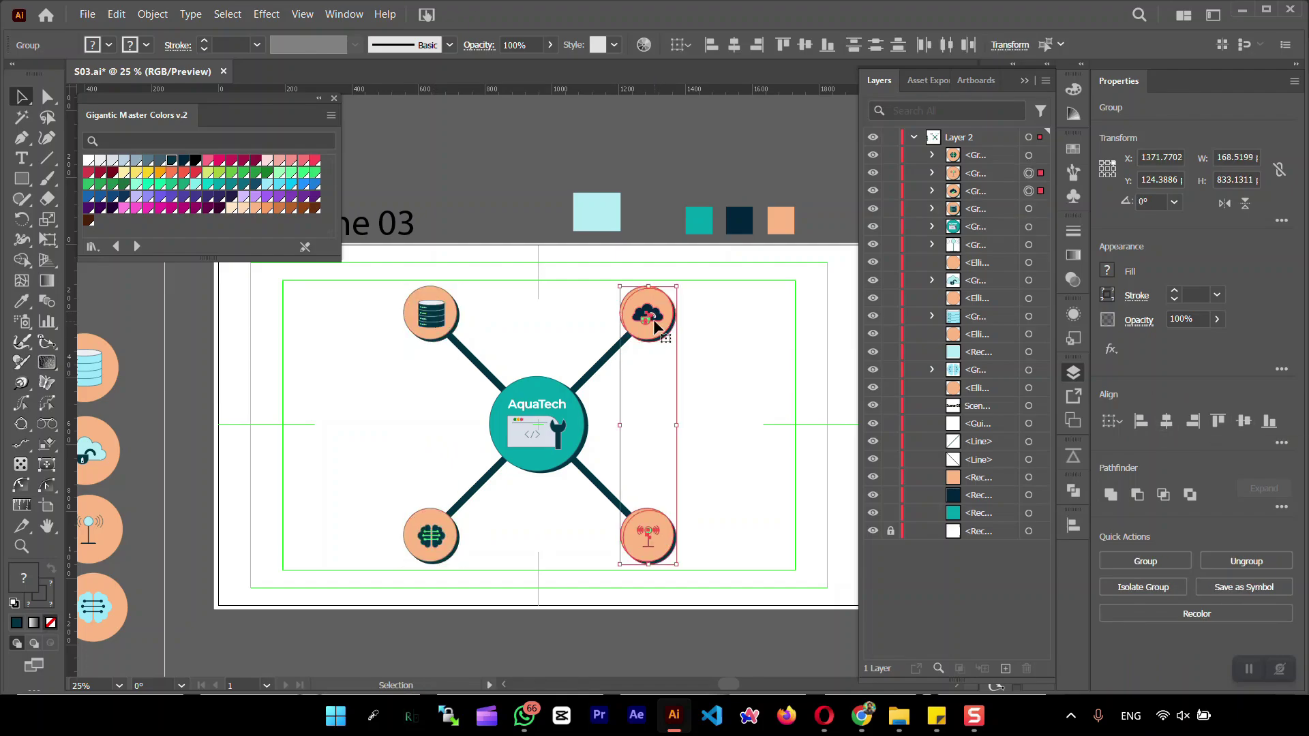
{"action": "left_click", "coordinate": [747, 498]}
{"action": "key", "text": "shift+f"}
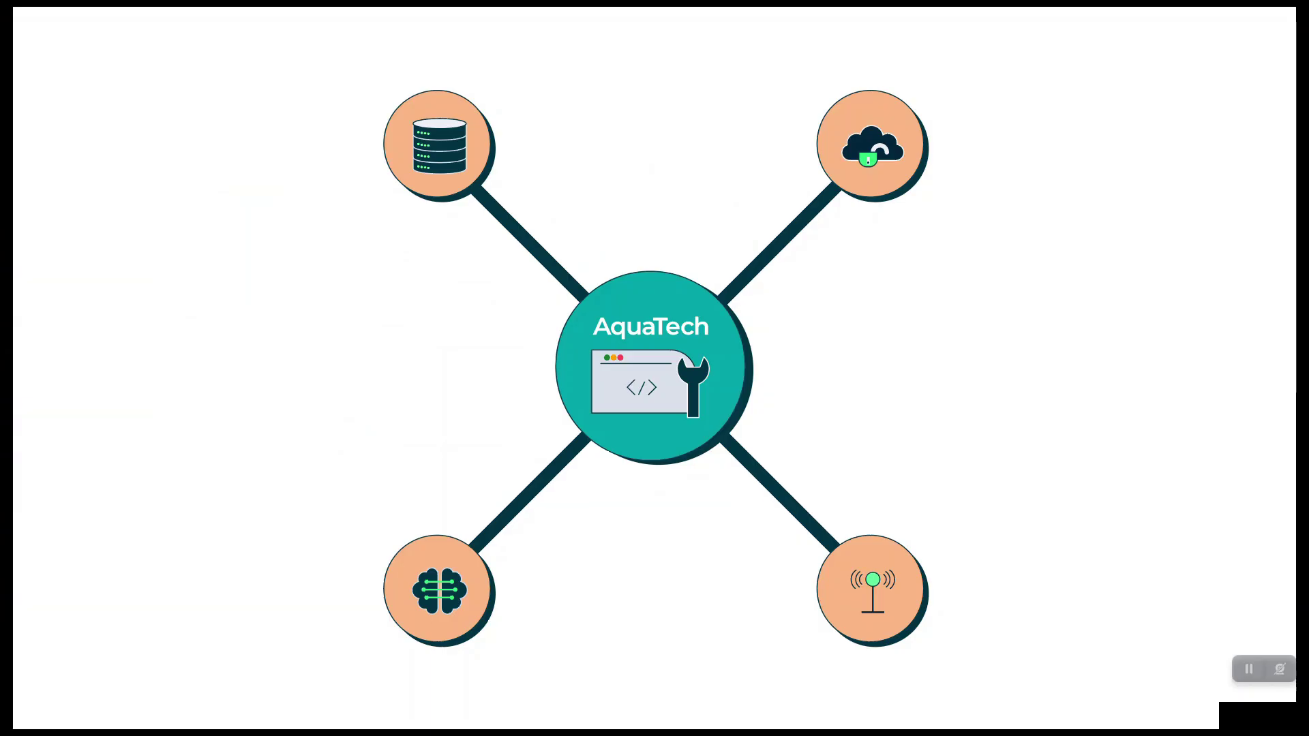
{"action": "key", "text": "Escape"}
- Group the whole hub diagram with its lines and icons and move it to the left side of the artboard
{"action": "key", "text": "ctrl+minus"}
{"action": "left_click_drag", "start_coordinate": [682, 225], "coordinate": [336, 535]}
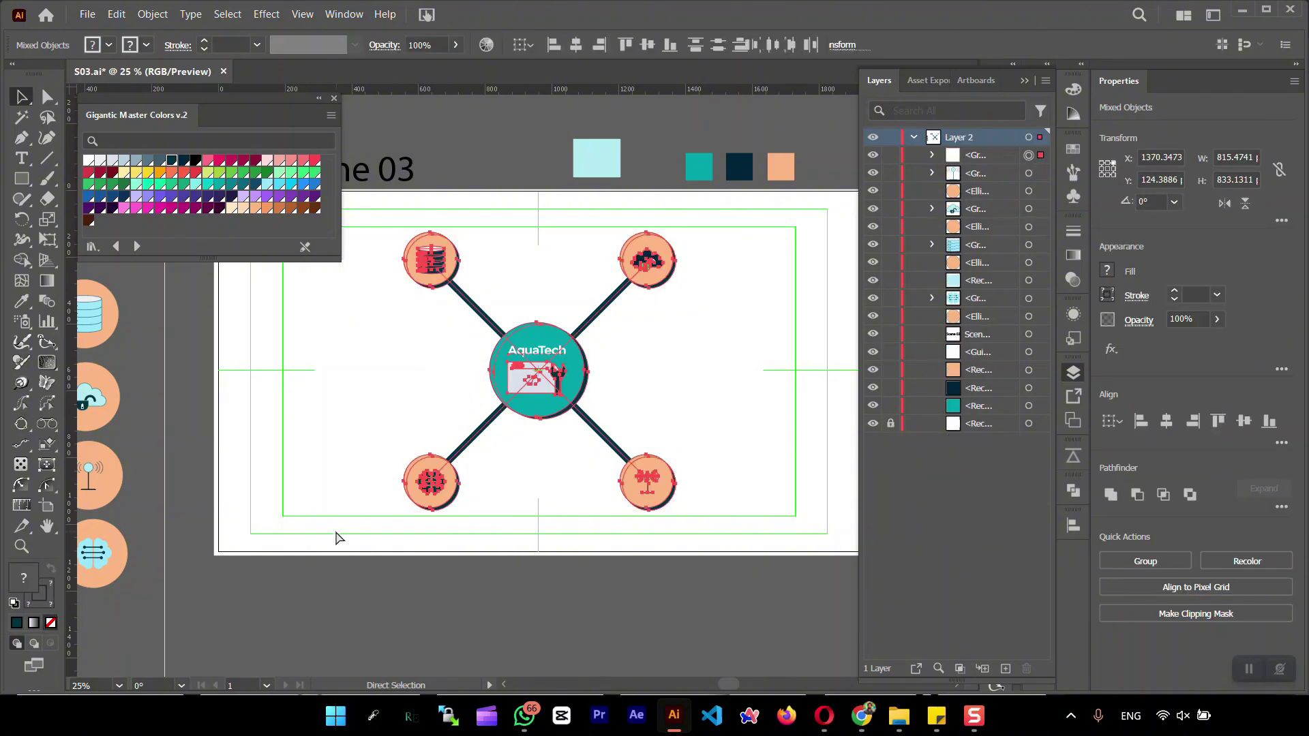
{"action": "key", "text": "ctrl+g"}
{"action": "left_click_drag", "start_coordinate": [550, 374], "coordinate": [431, 374]}
{"action": "left_click", "coordinate": [701, 574]}
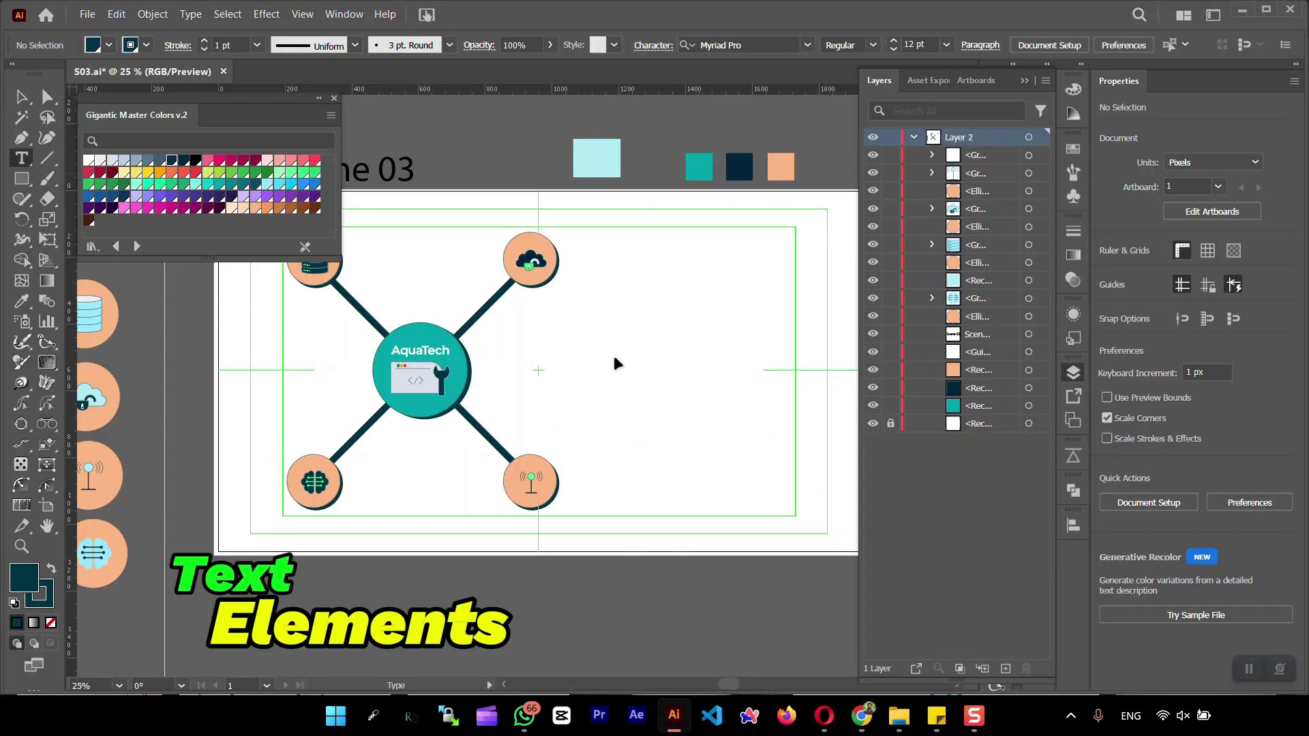
- Add the text "Pb" on the artboard's right side in Montserrat Black at 190 pt
{"action": "type", "text": "t"}
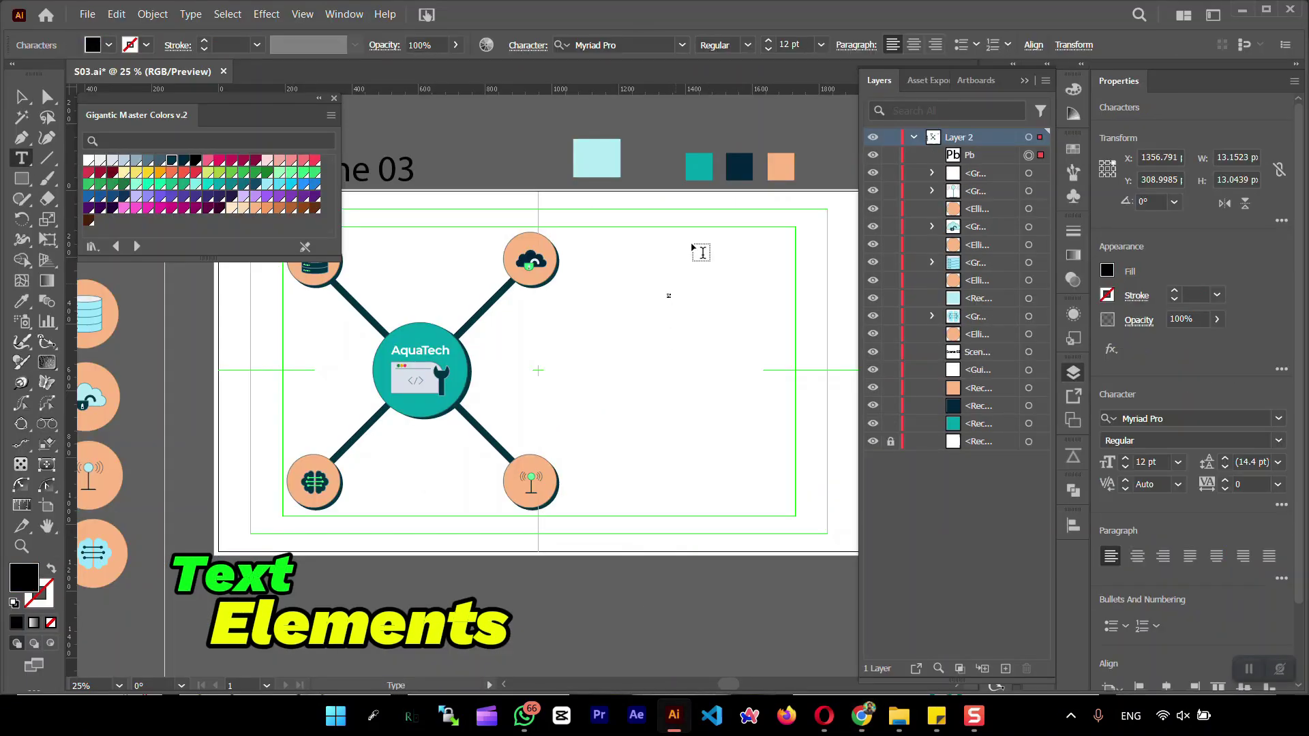
{"action": "type", "text": "Montserrat"}
{"action": "left_click", "coordinate": [654, 339]}
{"action": "left_click", "coordinate": [849, 44]}
{"action": "type", "text": "190"}
{"action": "key", "text": "Return"}
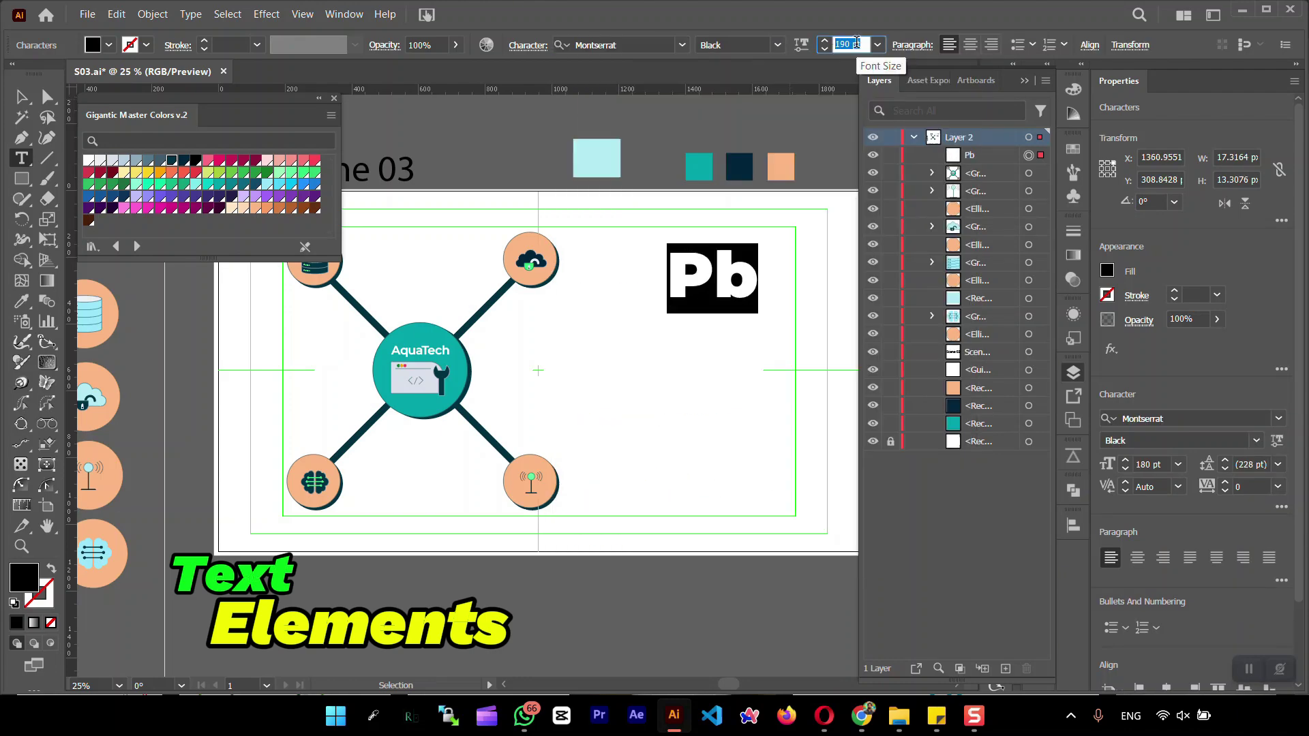
- Place the Pb text, filled with dark navy, in the artboard's upper right area and copy it
{"action": "key", "text": "Escape"}
{"action": "left_click_drag", "start_coordinate": [708, 279], "coordinate": [653, 298]}
{"action": "key", "text": "v"}
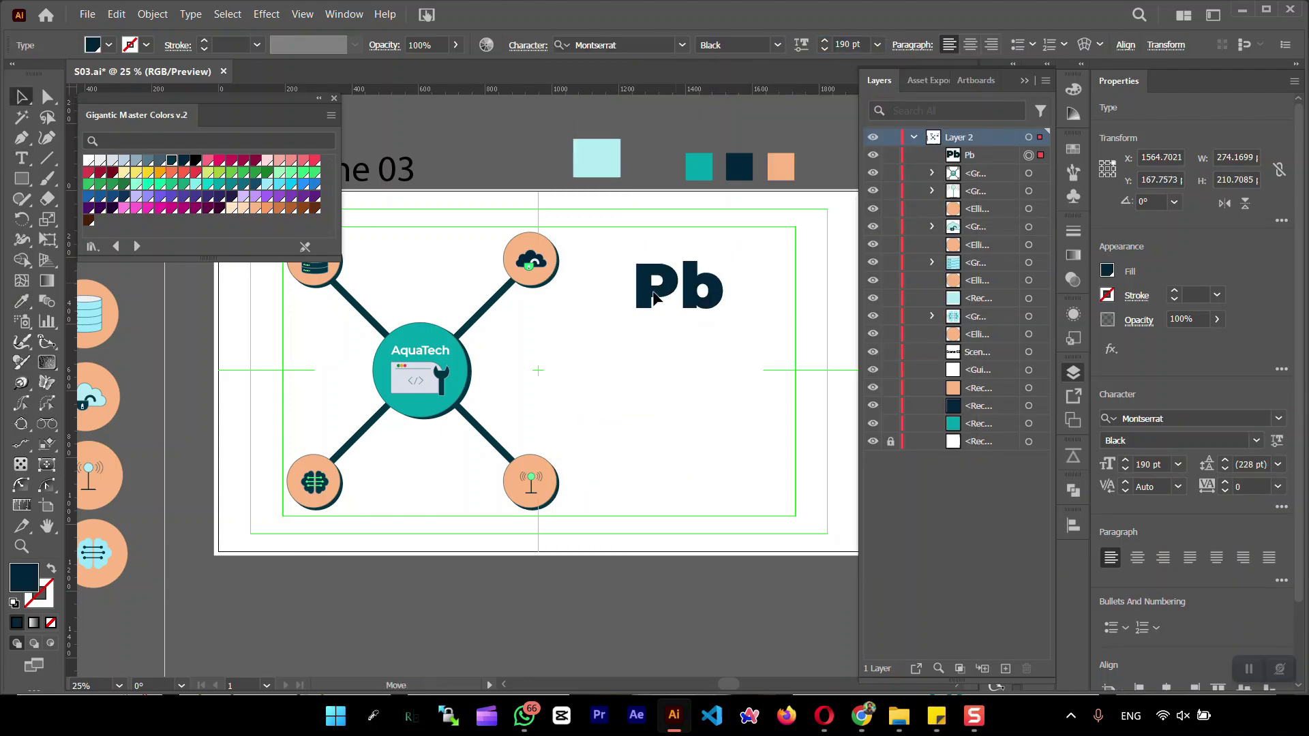
{"action": "key", "text": "ctrl+c"}
{"action": "key", "text": "ctrl+f"}
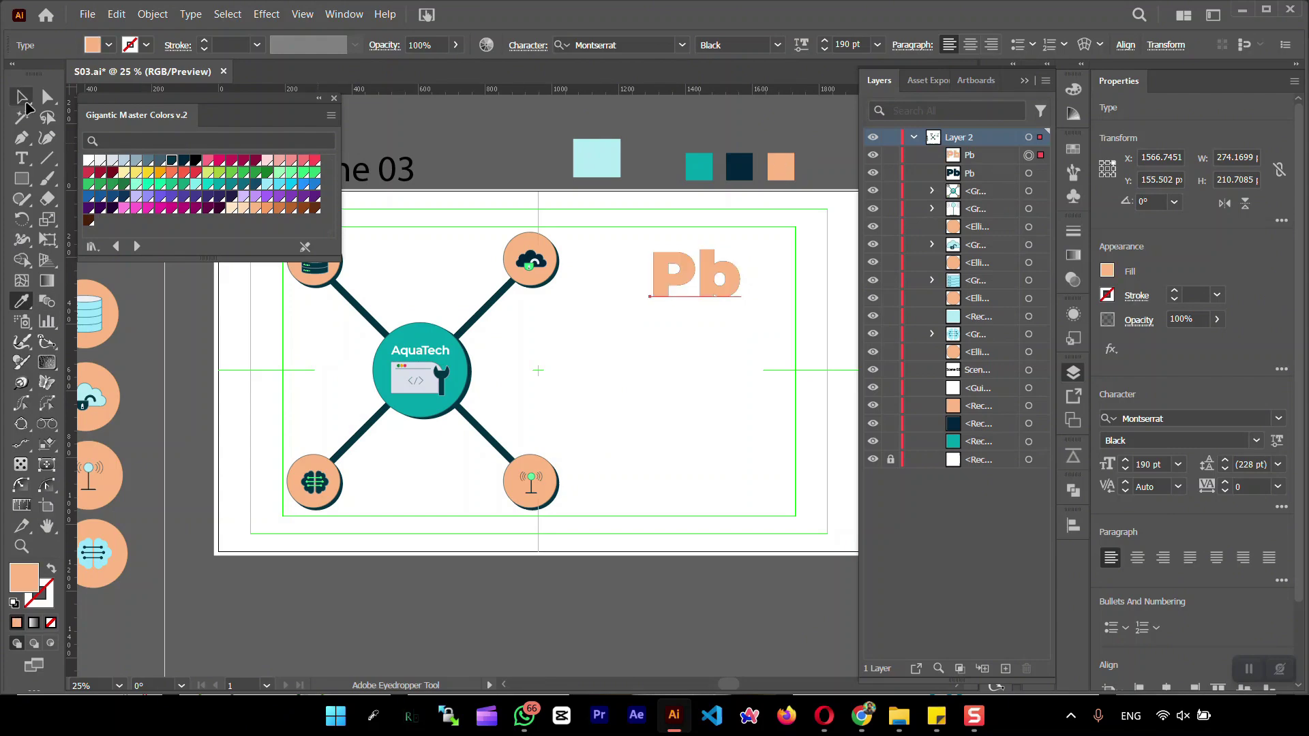
{"action": "left_click", "coordinate": [25, 102]}
{"action": "key", "text": "ctrl+z"}
{"action": "key", "text": "ctrl+z"}
{"action": "left_click", "coordinate": [654, 423]}
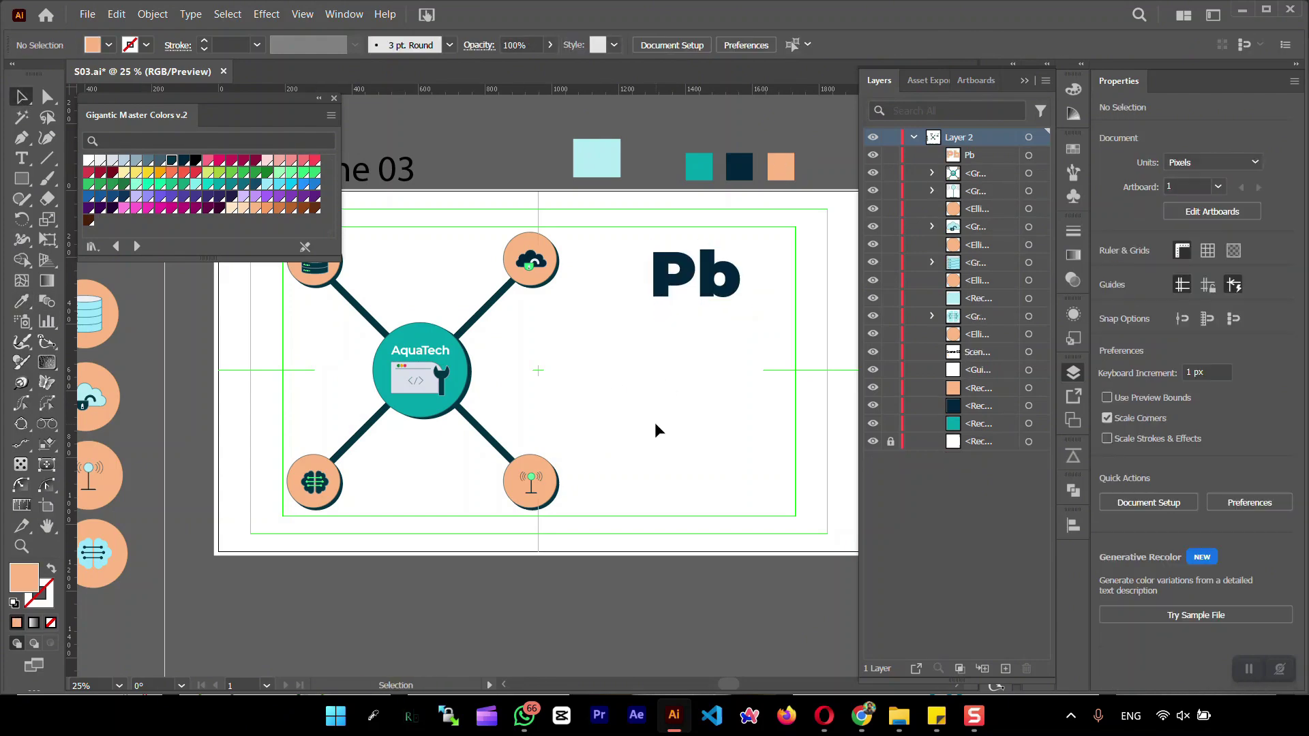
- Paste a peach copy of the Pb text behind the navy one, offset 10 px right and 6 px down as a shadow
{"action": "key", "text": "ctrl+f"}
{"action": "left_click", "coordinate": [792, 165]}
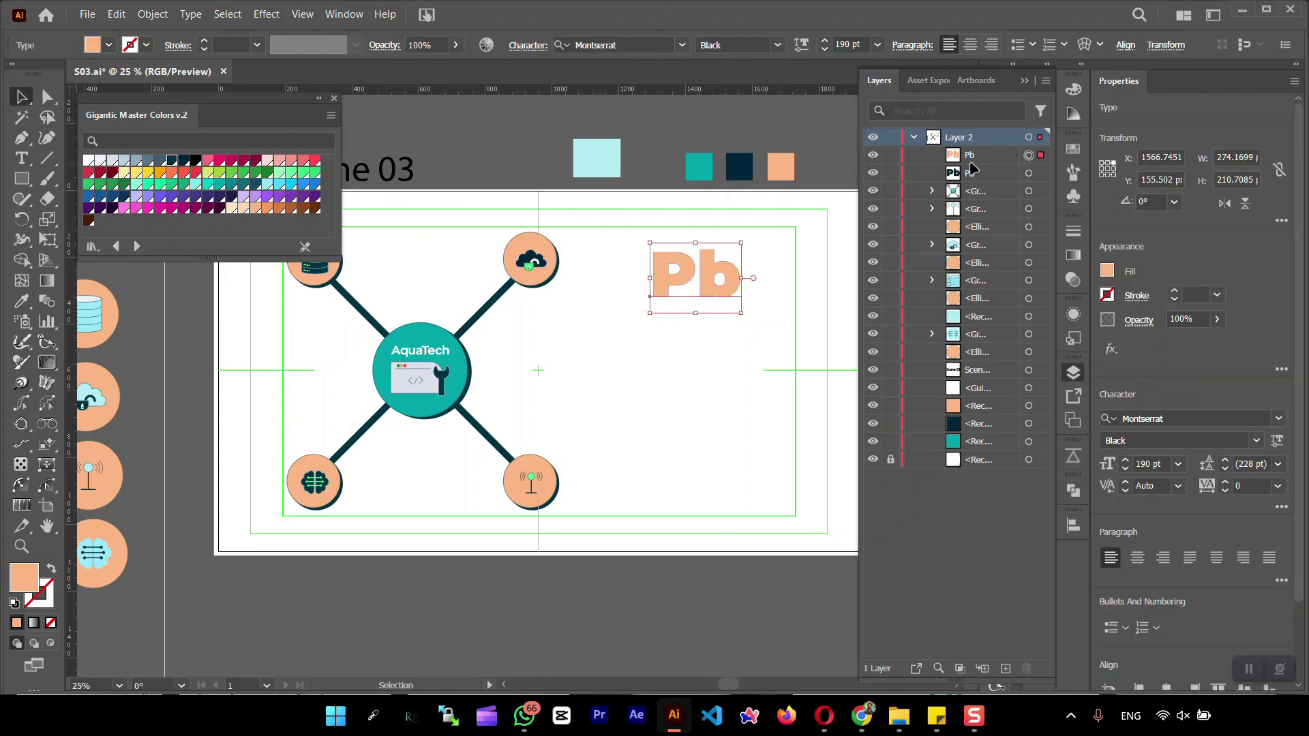
{"action": "key", "text": "v"}
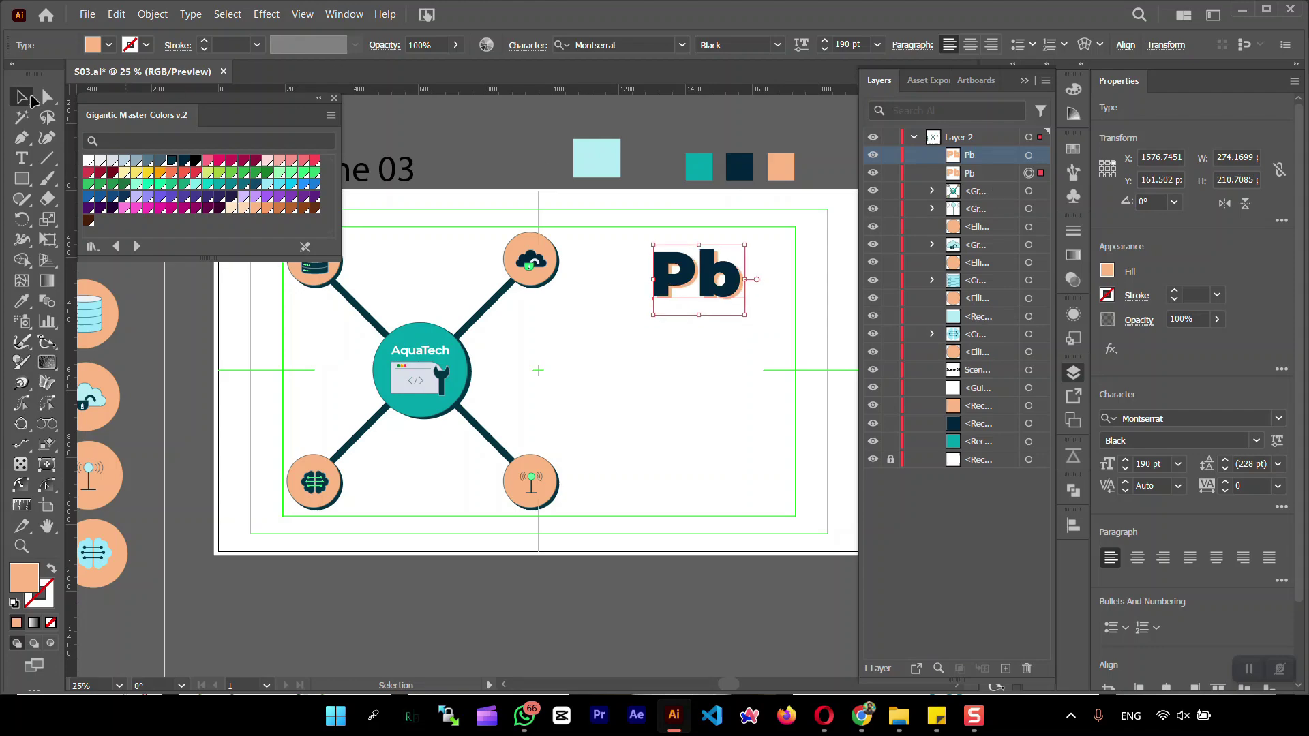
- Add the text "Lead" near the lower part of Pb, change its Montserrat weight and set its size to 50 pt
{"action": "key", "text": "ctrl+shift+a"}
{"action": "key", "text": "t"}
{"action": "left_click", "coordinate": [678, 322]}
{"action": "type", "text": "Lead"}
{"action": "key", "text": "ctrl+a"}
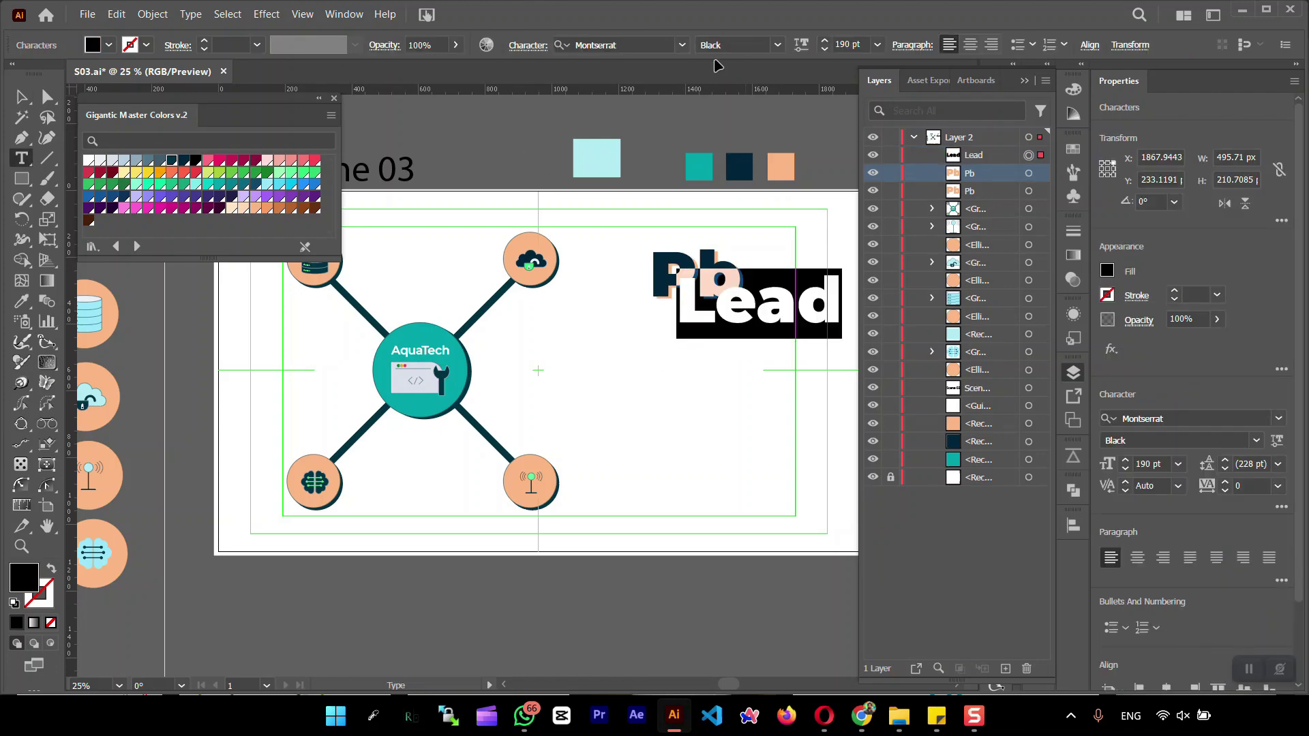
{"action": "left_click", "coordinate": [740, 44]}
{"action": "left_click", "coordinate": [729, 102]}
{"action": "left_click", "coordinate": [848, 45]}
{"action": "type", "text": "50"}
{"action": "key", "text": "Return"}
- Group the two Pb texts and centre the "Lead" label, in Montserrat Light at 70 pt, beneath them
{"action": "key", "text": "alt+Tab"}
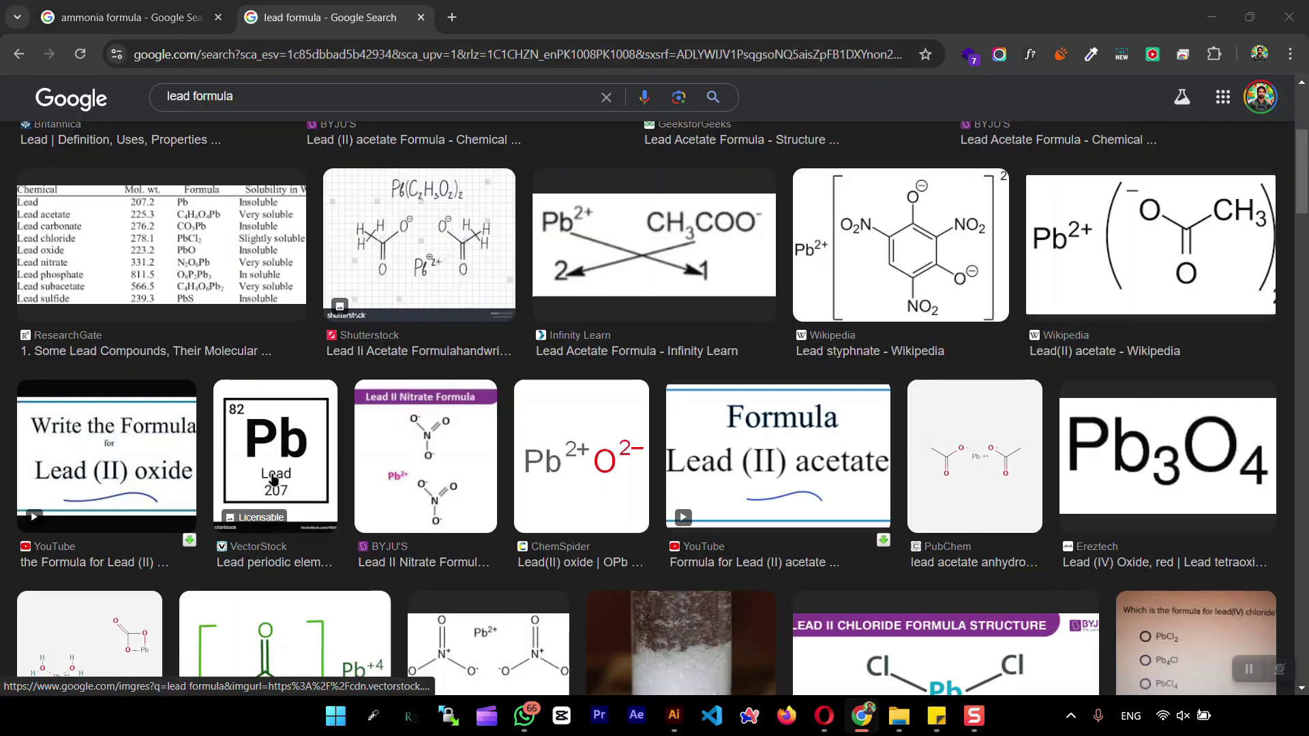
{"action": "key", "text": "alt+Tab"}
{"action": "key", "text": "Escape"}
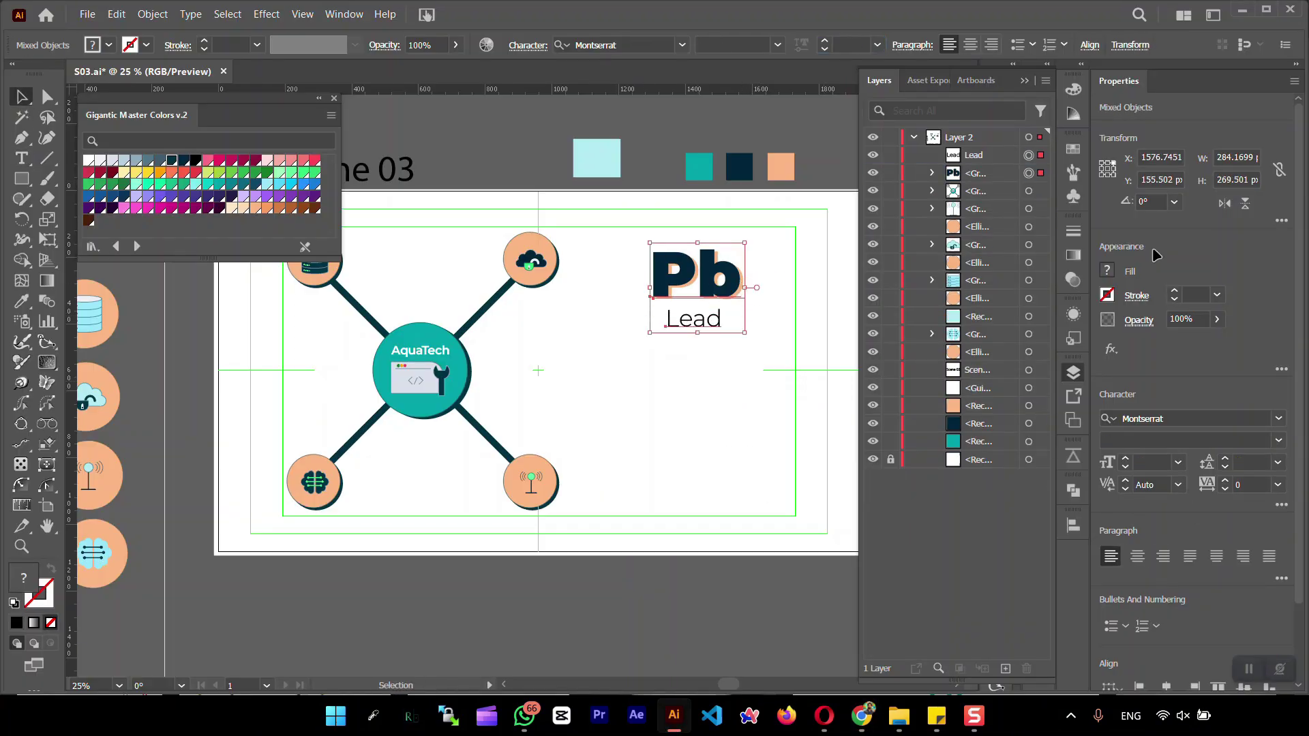
{"action": "key", "text": "ctrl+g"}
{"action": "left_click", "coordinate": [724, 343]}
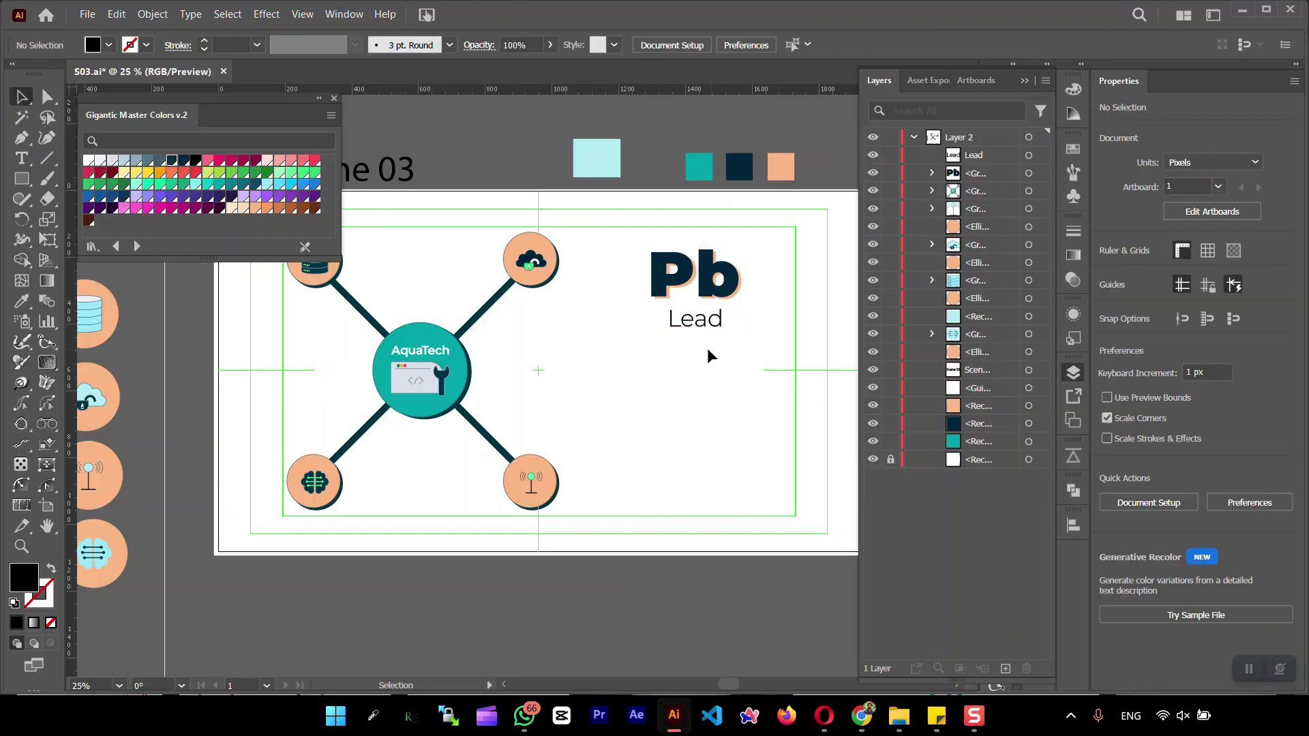
- Draw a peach rectangle about 257 by 104 px with a 1 pt #003343 outline and place it behind the Lead text
{"action": "left_click", "coordinate": [26, 181]}
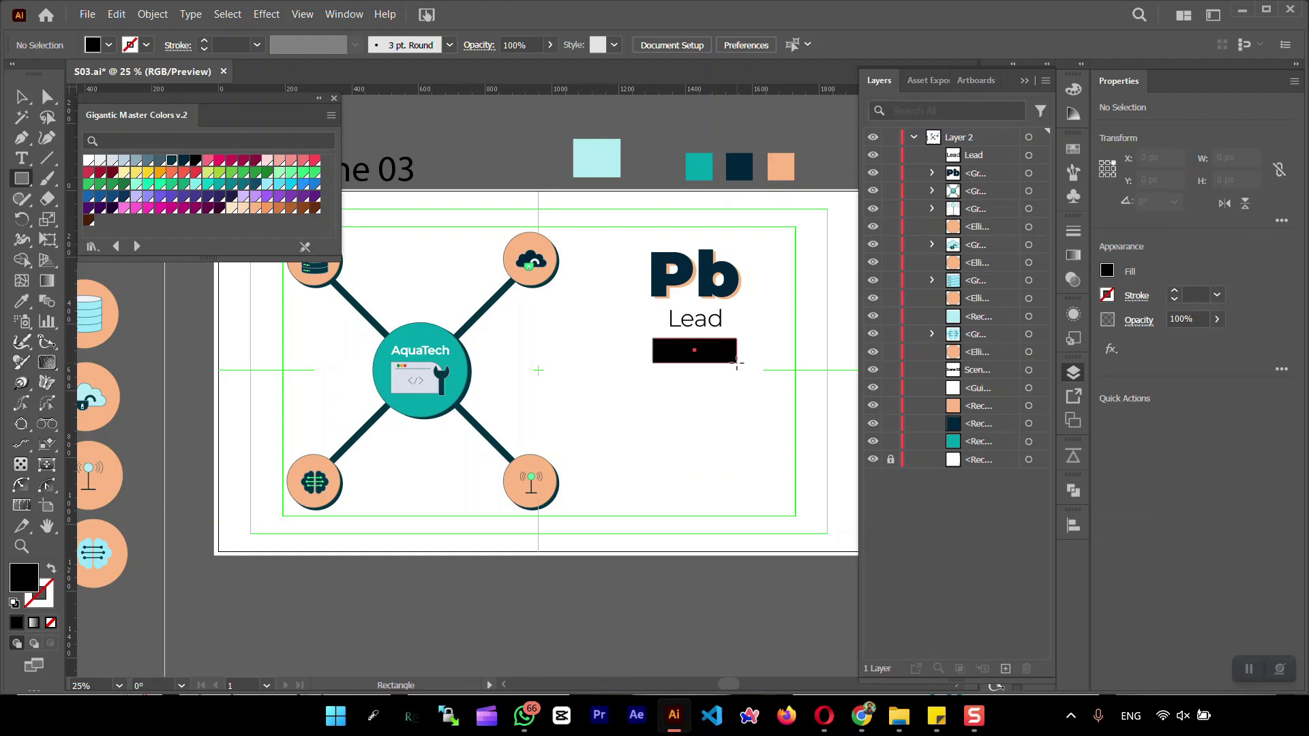
{"action": "left_click_drag", "start_coordinate": [736, 364], "coordinate": [739, 373]}
{"action": "key", "text": "i"}
{"action": "left_click", "coordinate": [788, 165]}
{"action": "left_click_drag", "start_coordinate": [694, 326], "coordinate": [689, 362]}
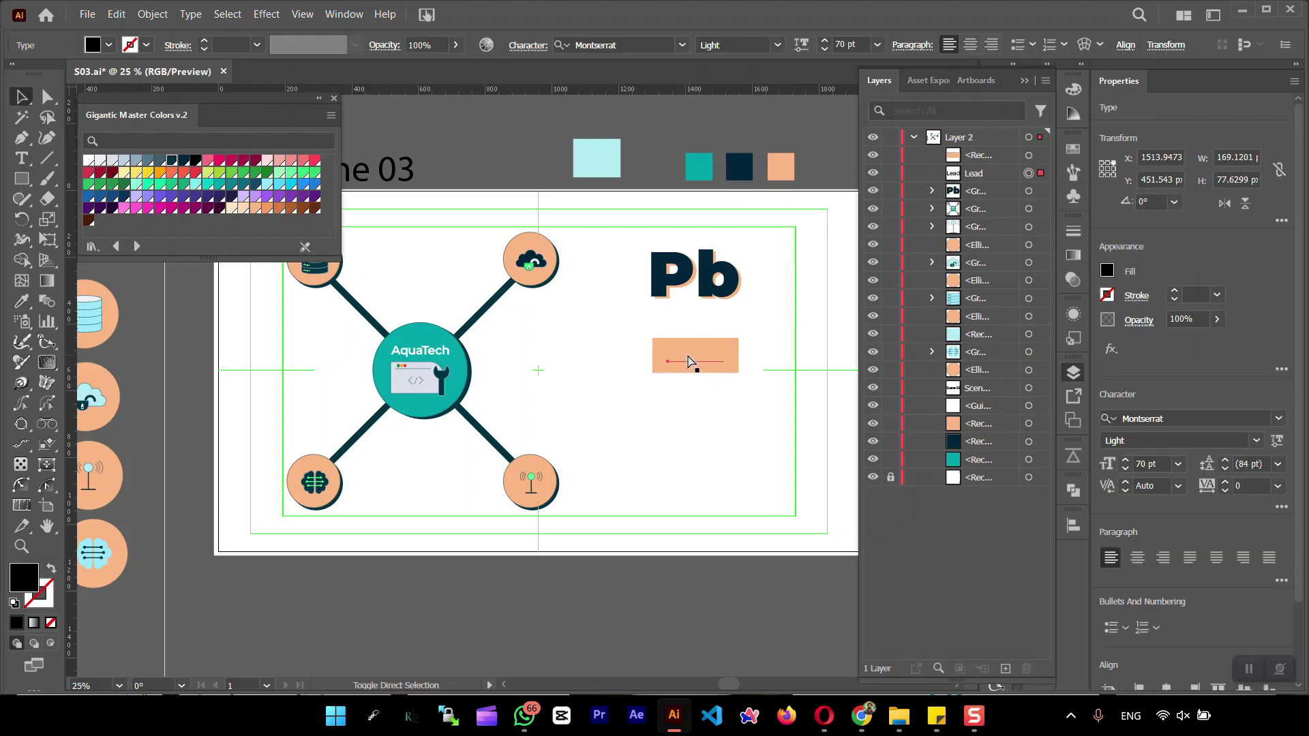
{"action": "mouse_move", "coordinate": [745, 418]}
{"action": "left_mouse_down"}
{"action": "mouse_move", "coordinate": [689, 354]}
{"action": "mouse_move", "coordinate": [701, 374]}
{"action": "mouse_move", "coordinate": [696, 343]}
{"action": "left_mouse_up"}
{"action": "left_click", "coordinate": [696, 370], "text": "shift"}
{"action": "key", "text": "v"}
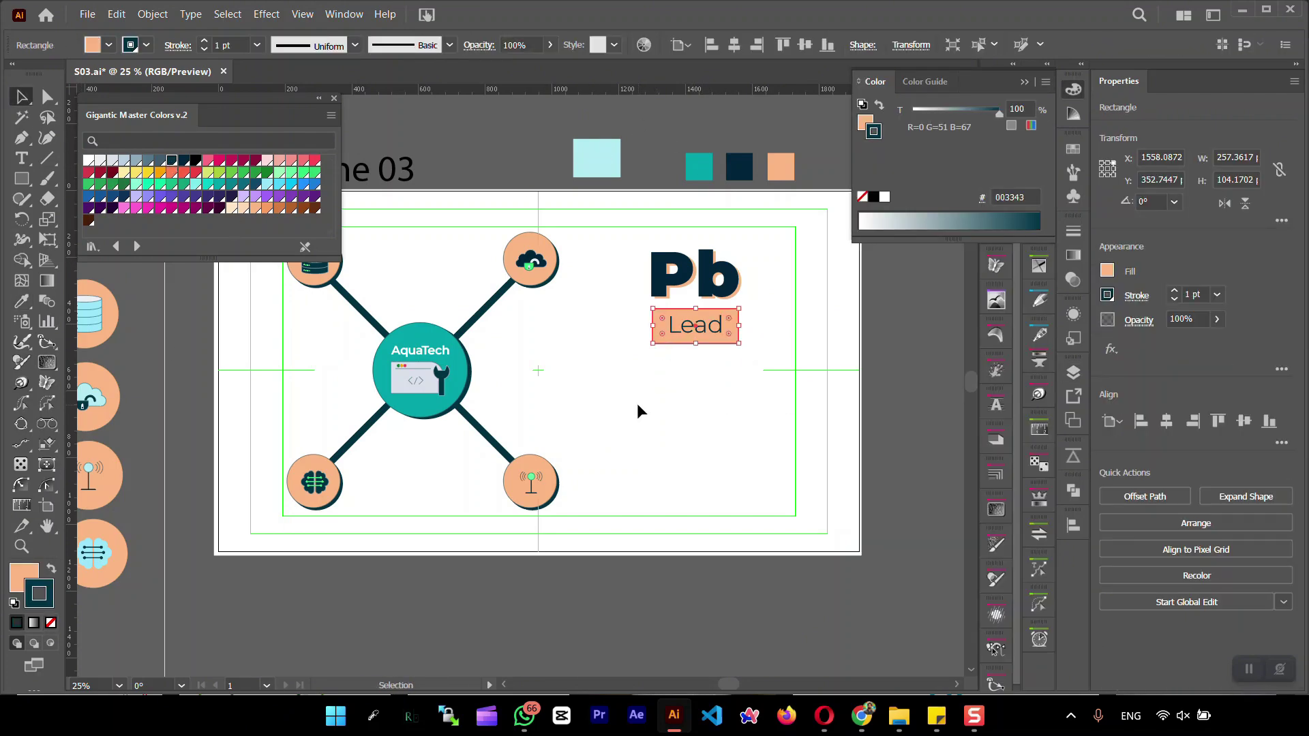
- Duplicate the Pb and Lead block directly below the original and change the copy's navy text to "NH3"
{"action": "left_click", "coordinate": [755, 374]}
{"action": "left_click_drag", "start_coordinate": [755, 373], "coordinate": [679, 398]}
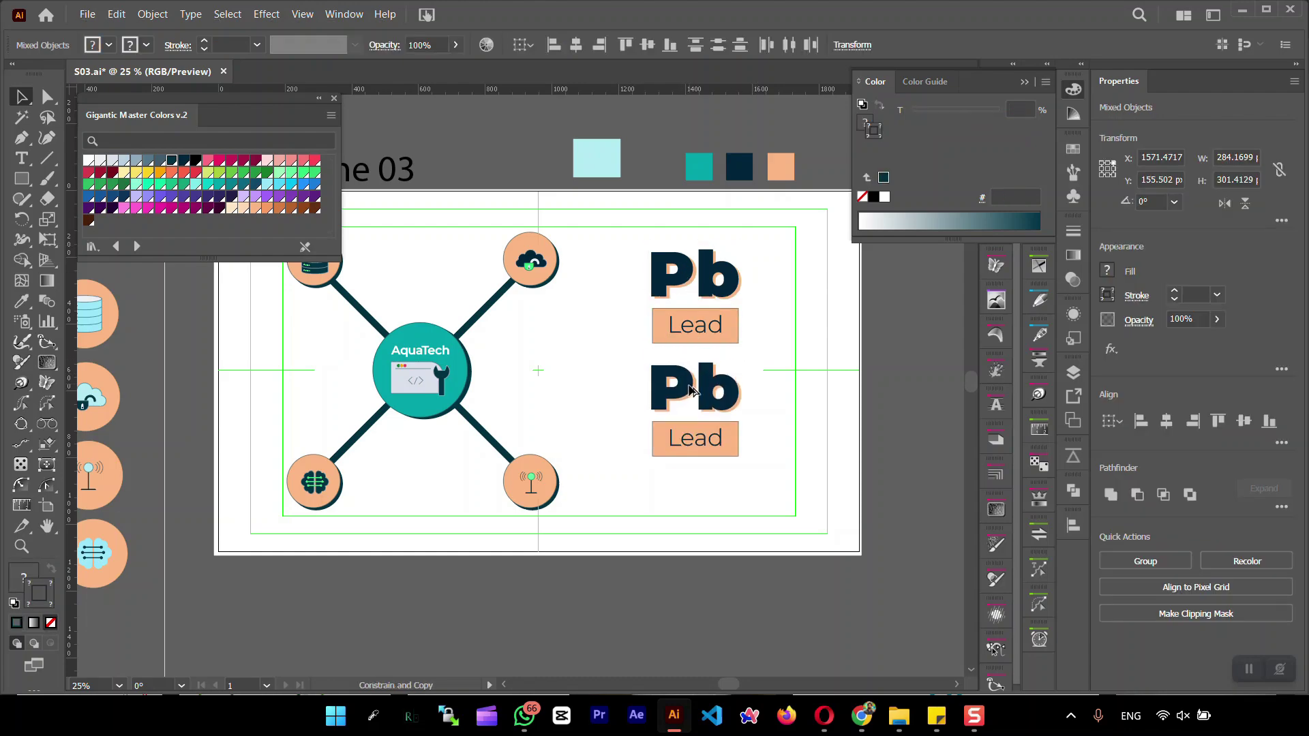
{"action": "double_click", "coordinate": [680, 397]}
{"action": "double_click", "coordinate": [679, 398]}
{"action": "type", "text": "NH3"}
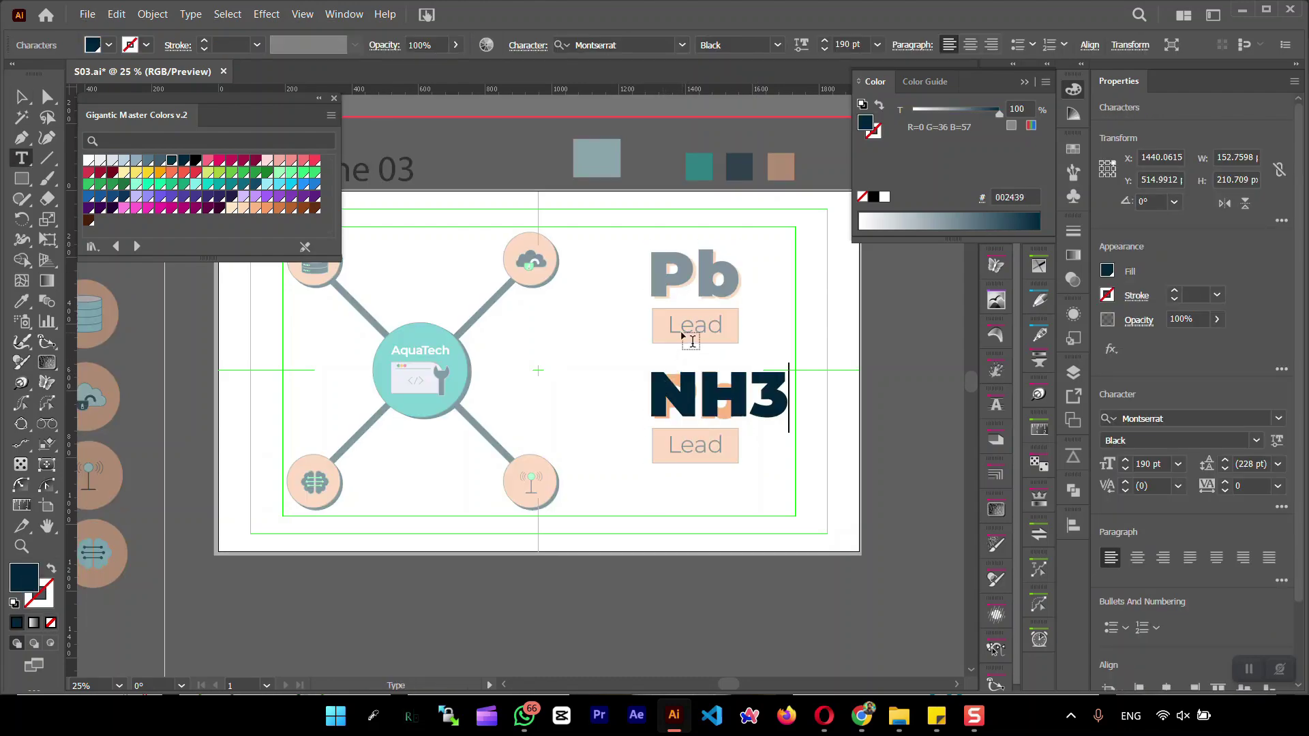
{"action": "key", "text": "Escape"}
- Replace the leftover peach Pb behind NH3 with an offset peach copy of the NH3 text as its shadow
{"action": "left_click", "coordinate": [1073, 373]}
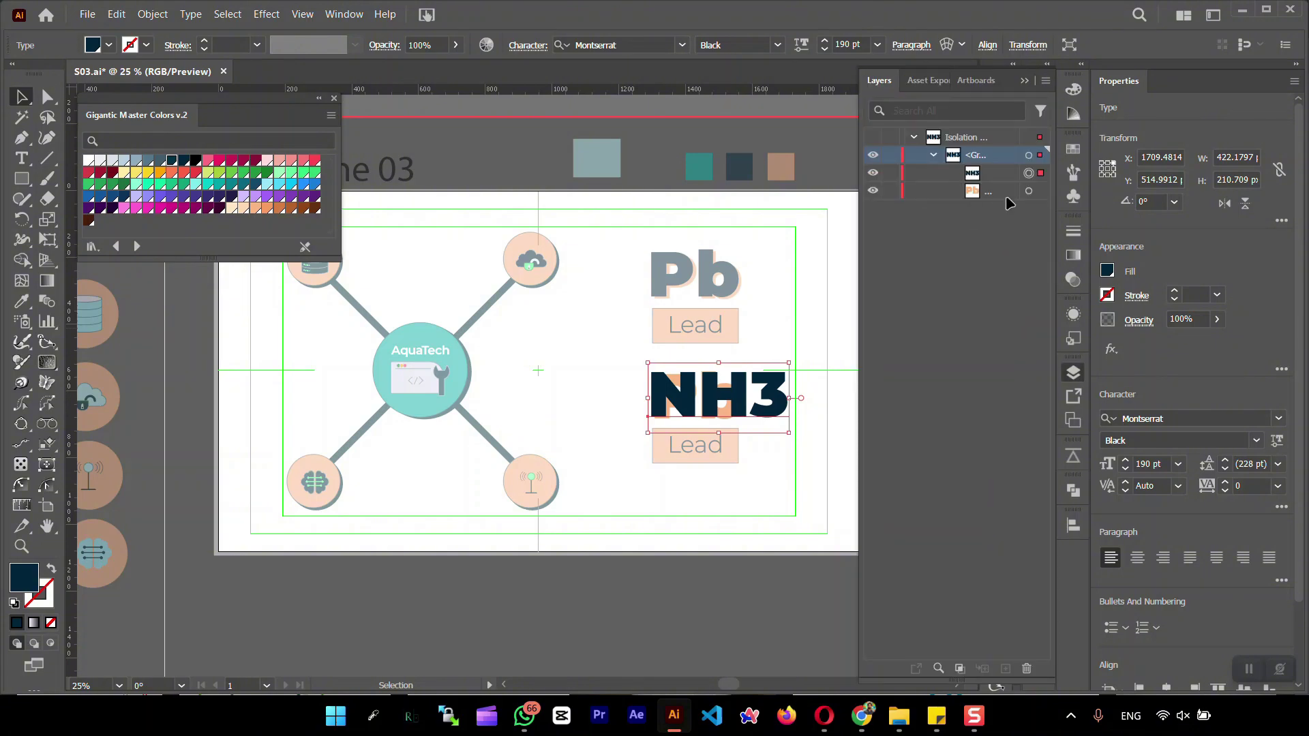
{"action": "double_click", "coordinate": [728, 412]}
{"action": "left_click", "coordinate": [1041, 191]}
{"action": "key", "text": "Delete"}
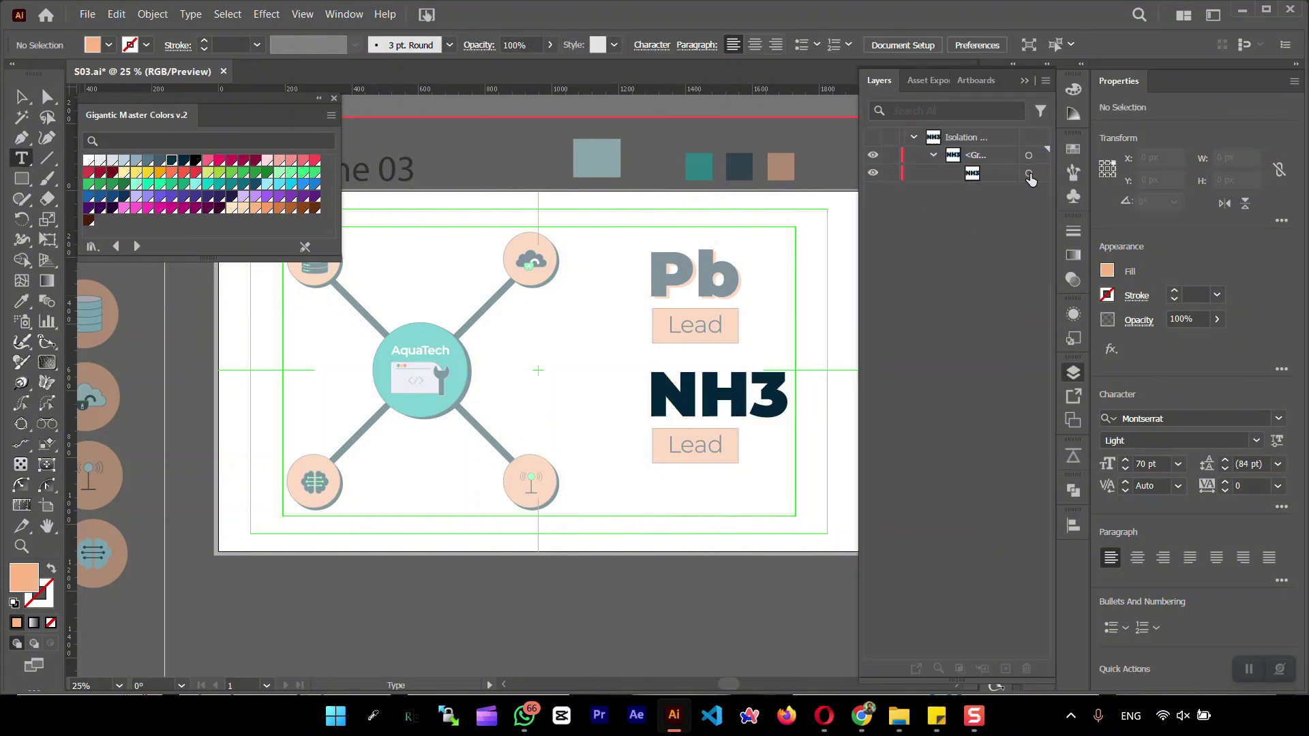
{"action": "left_click", "coordinate": [1029, 174]}
{"action": "key", "text": "ctrl+c"}
{"action": "key", "text": "ctrl+f"}
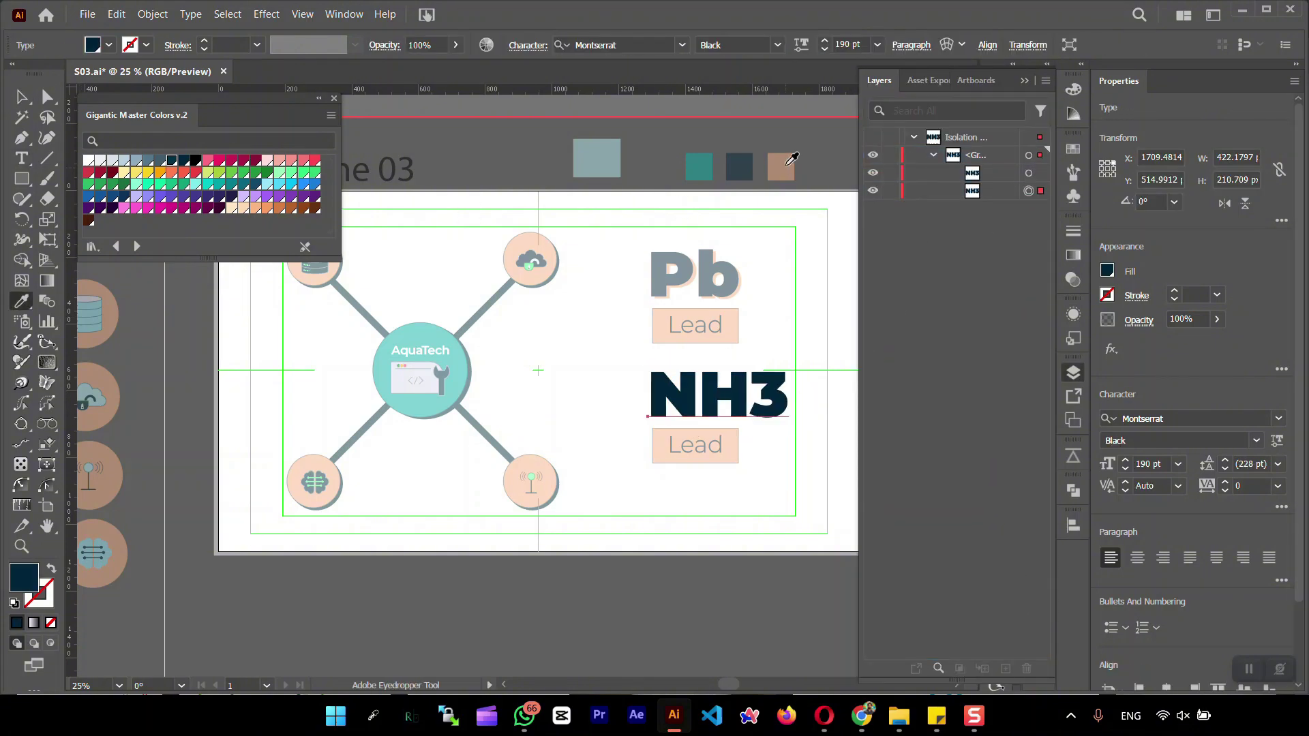
{"action": "double_click", "coordinate": [411, 214]}
- Change the label under NH3 to "Ammonia" and widen its peach rectangle to match NH3, with the text centred inside
{"action": "double_click", "coordinate": [709, 446]}
{"action": "type", "text": "Ammonia"}
{"action": "key", "text": "Escape"}
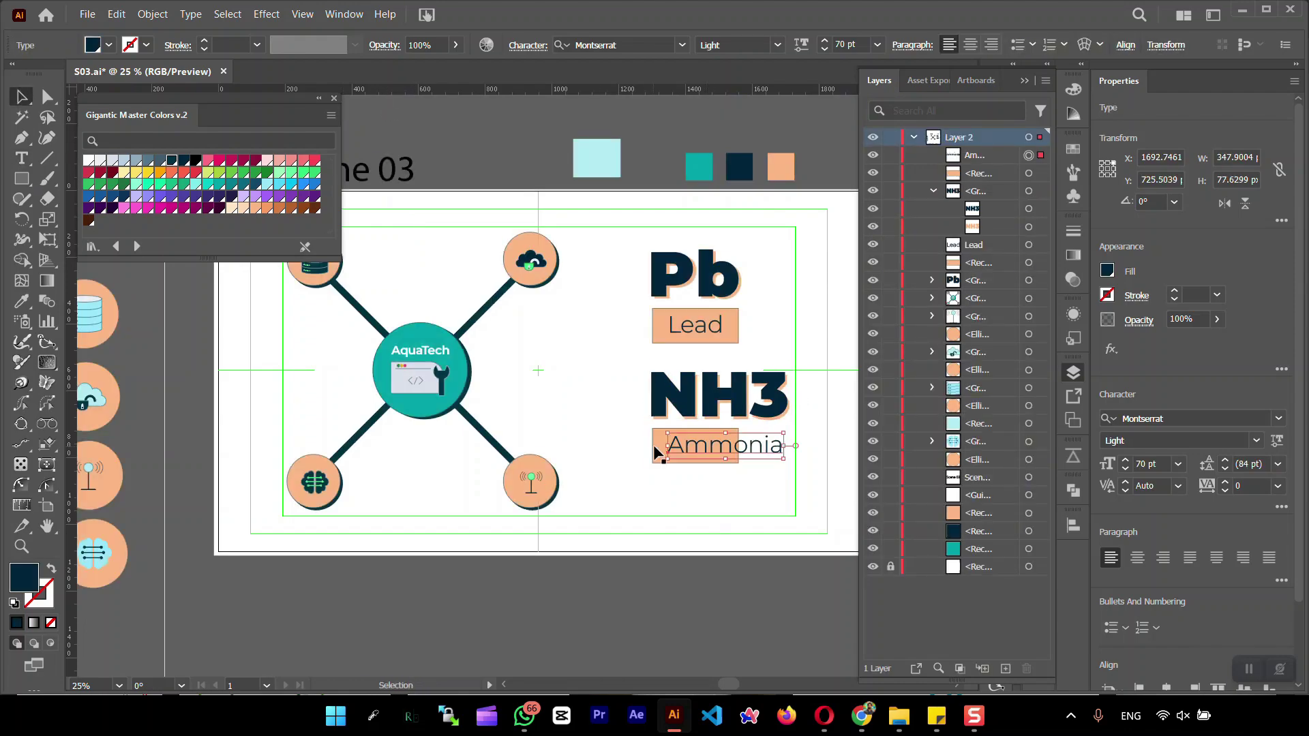
{"action": "left_click", "coordinate": [734, 452]}
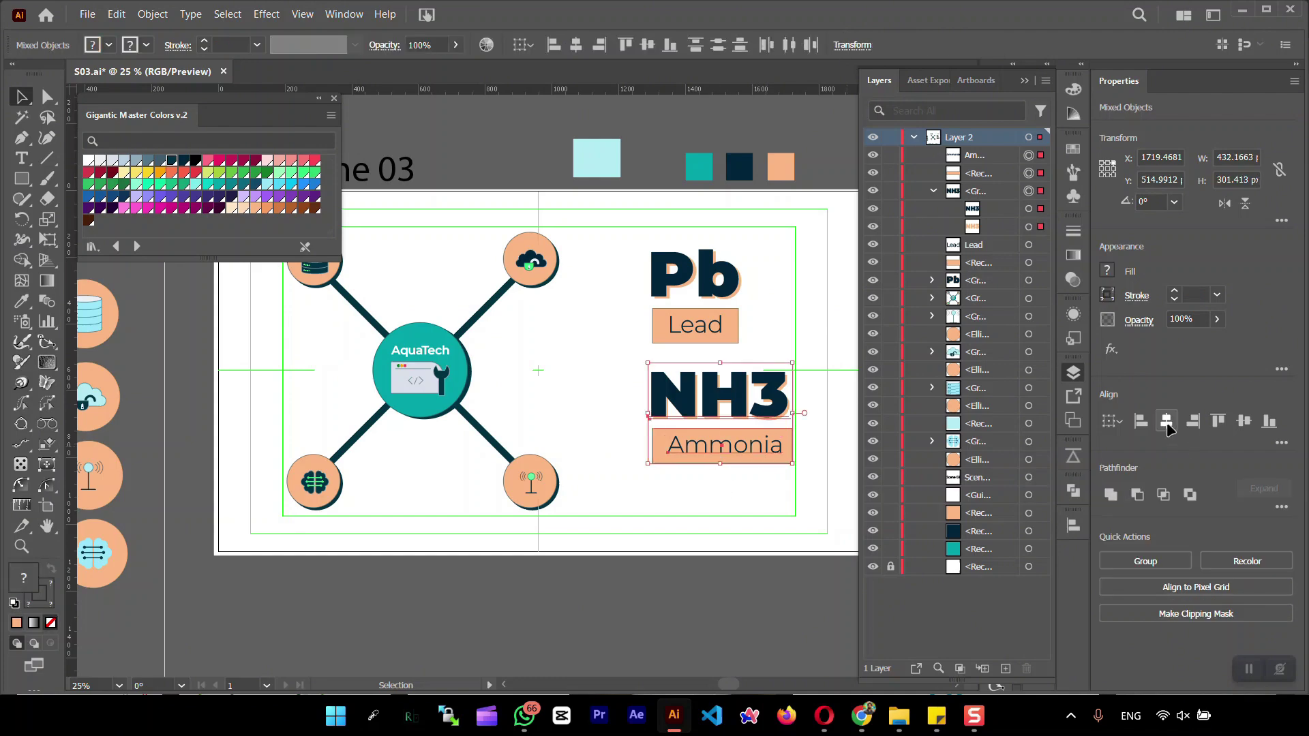
{"action": "left_click_drag", "start_coordinate": [628, 446], "coordinate": [688, 470]}
{"action": "left_click", "coordinate": [621, 298]}
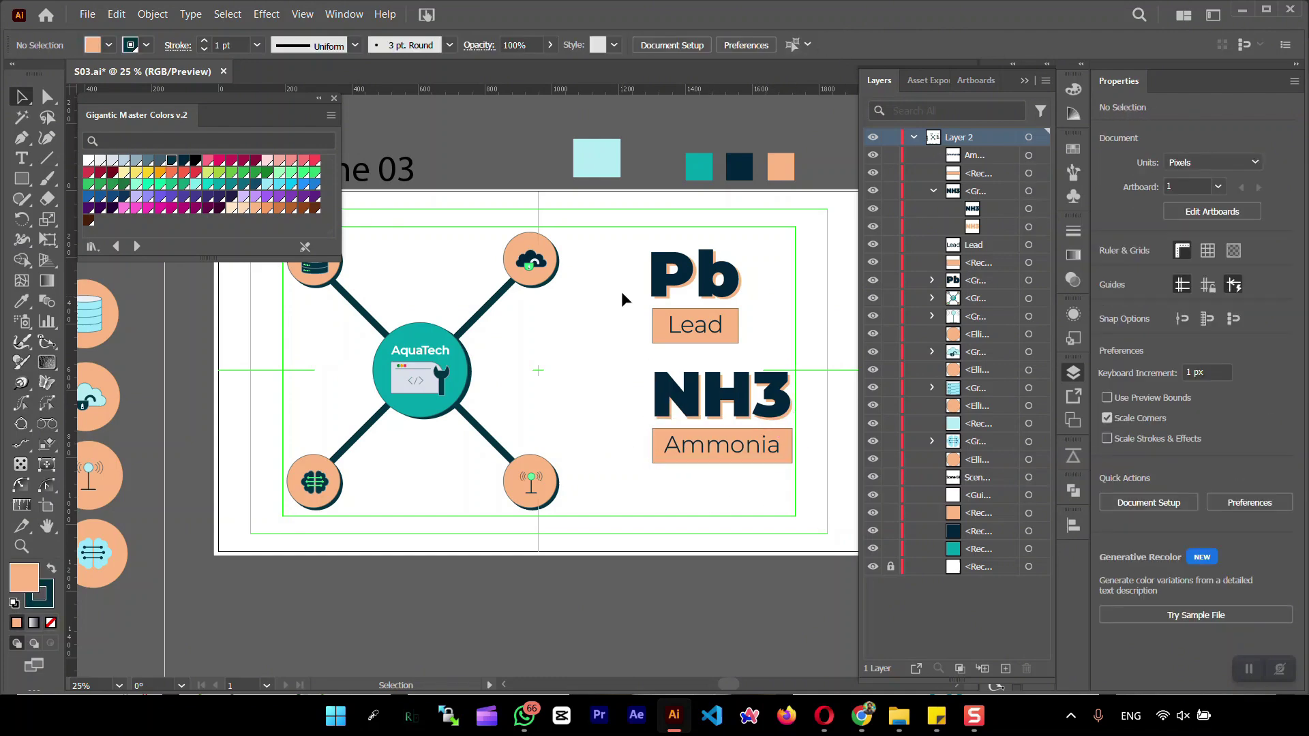
- Move the Pb/Lead and NH3/Ammonia blocks left so their left edges line up on a vertical guide
{"action": "left_click", "coordinate": [673, 326]}
{"action": "left_click_drag", "start_coordinate": [674, 326], "coordinate": [636, 326]}
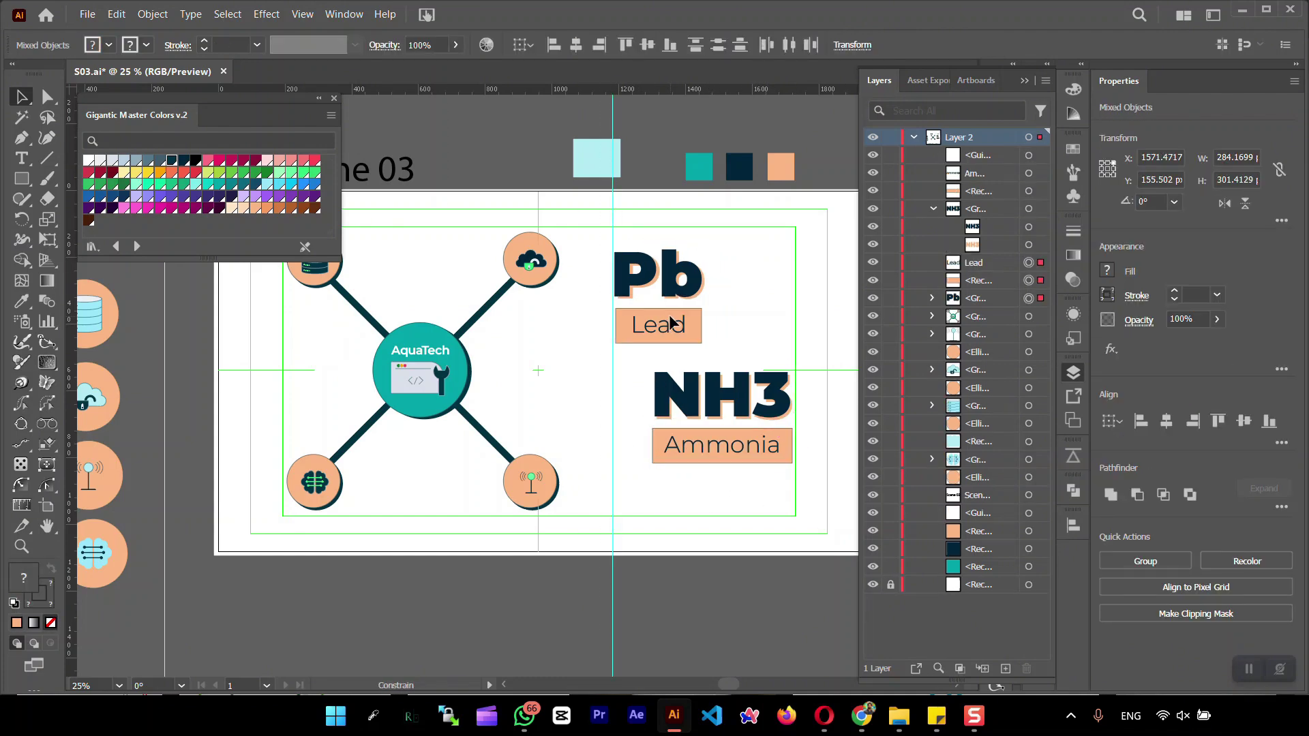
{"action": "left_click", "coordinate": [702, 402]}
{"action": "left_click_drag", "start_coordinate": [702, 402], "coordinate": [663, 402]}
{"action": "left_click_drag", "start_coordinate": [693, 447], "coordinate": [675, 447]}
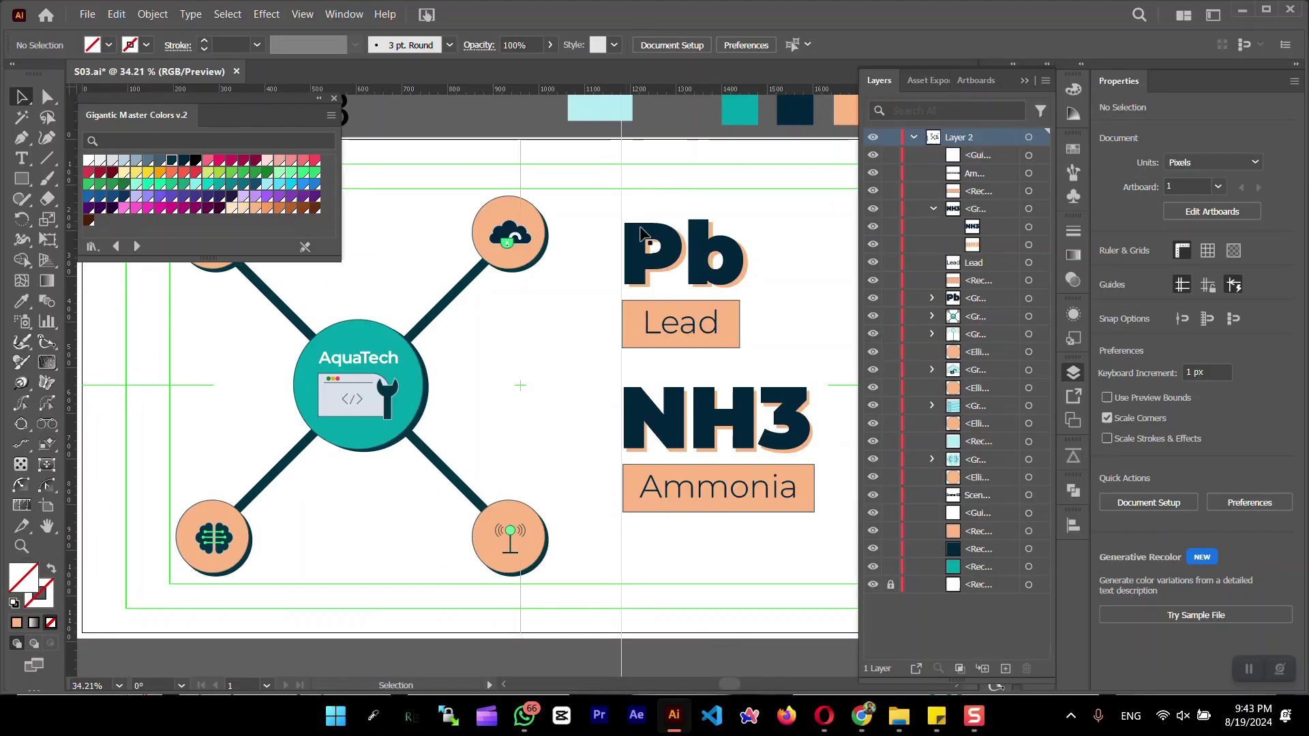
- Shift both element blocks together with their vertical guide farther right, away from the hub diagram
{"action": "left_click", "coordinate": [672, 427]}
{"action": "left_click_drag", "start_coordinate": [674, 433], "coordinate": [745, 433]}
{"action": "key", "text": "Escape"}
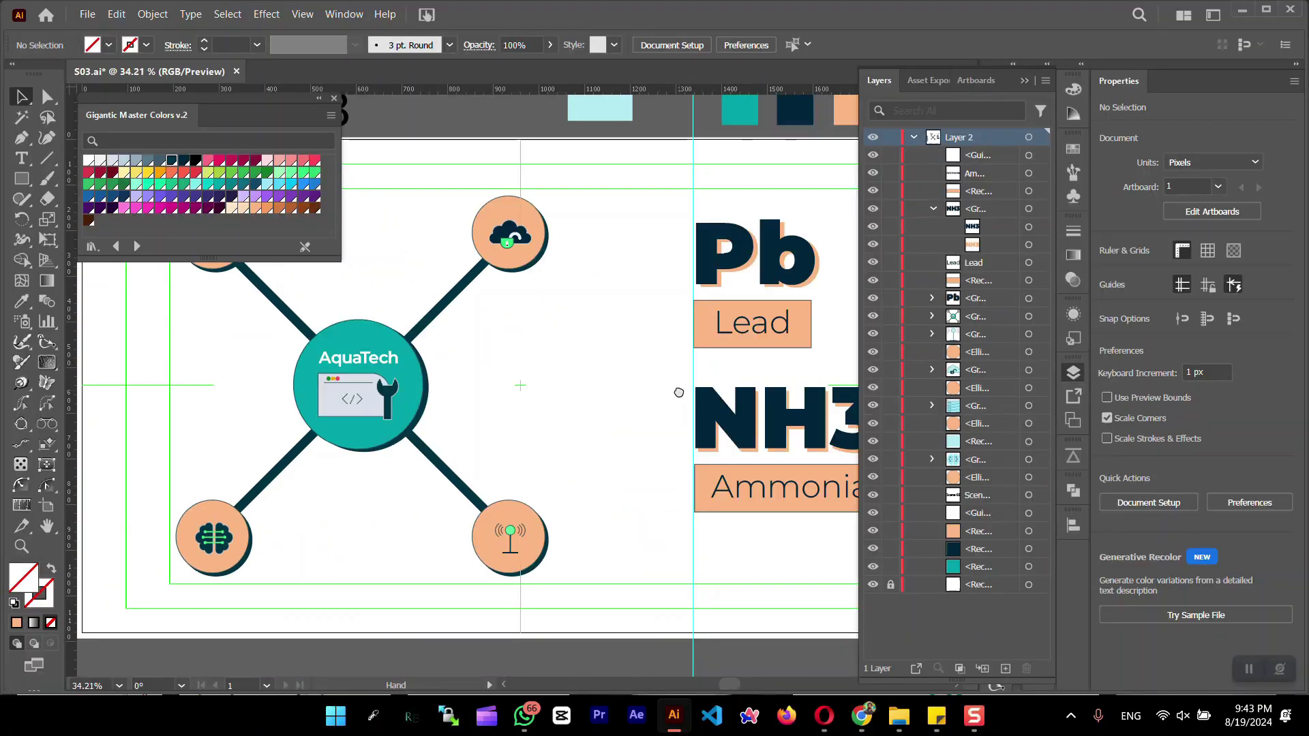
- Preview the whole Scene 03 artboard in full-screen presentation mode
{"action": "scroll", "coordinate": [477, 341], "scroll_direction": "up", "scroll_amount": 2}
{"action": "left_click_drag", "start_coordinate": [426, 327], "coordinate": [593, 529]}
{"action": "key", "text": "shift+f"}
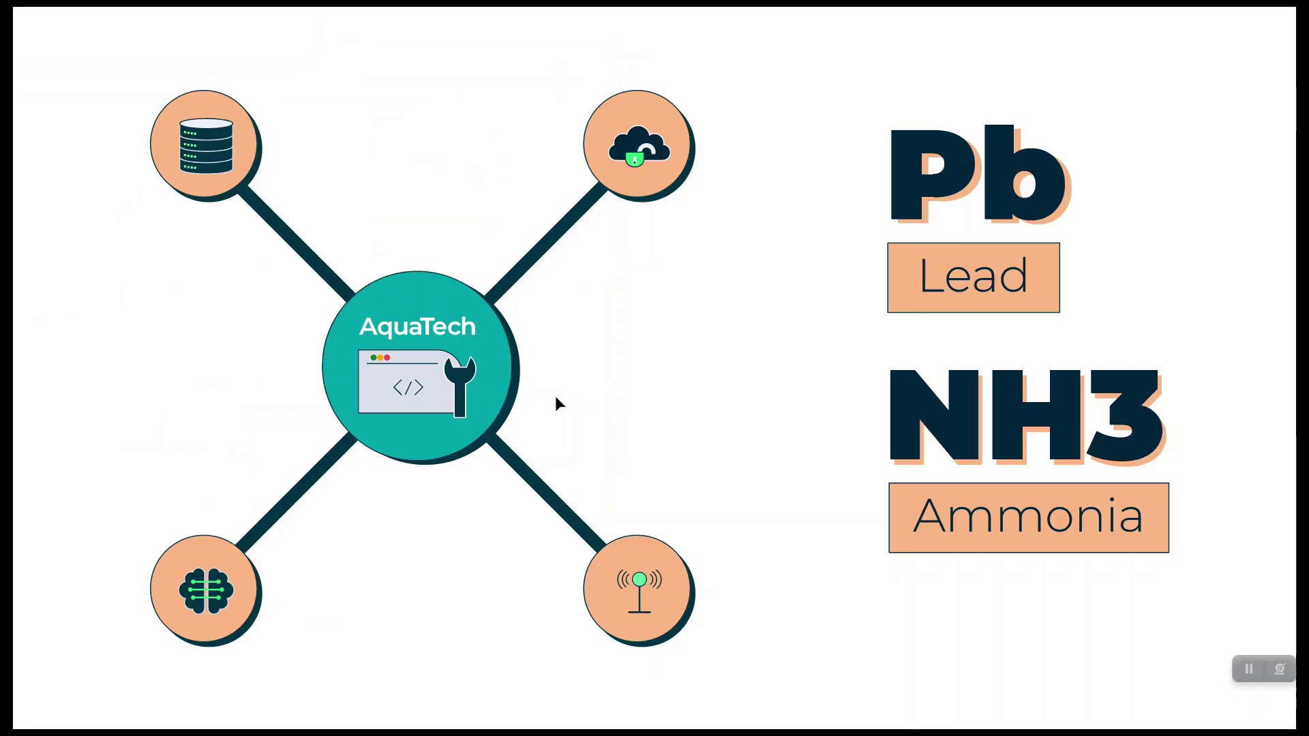